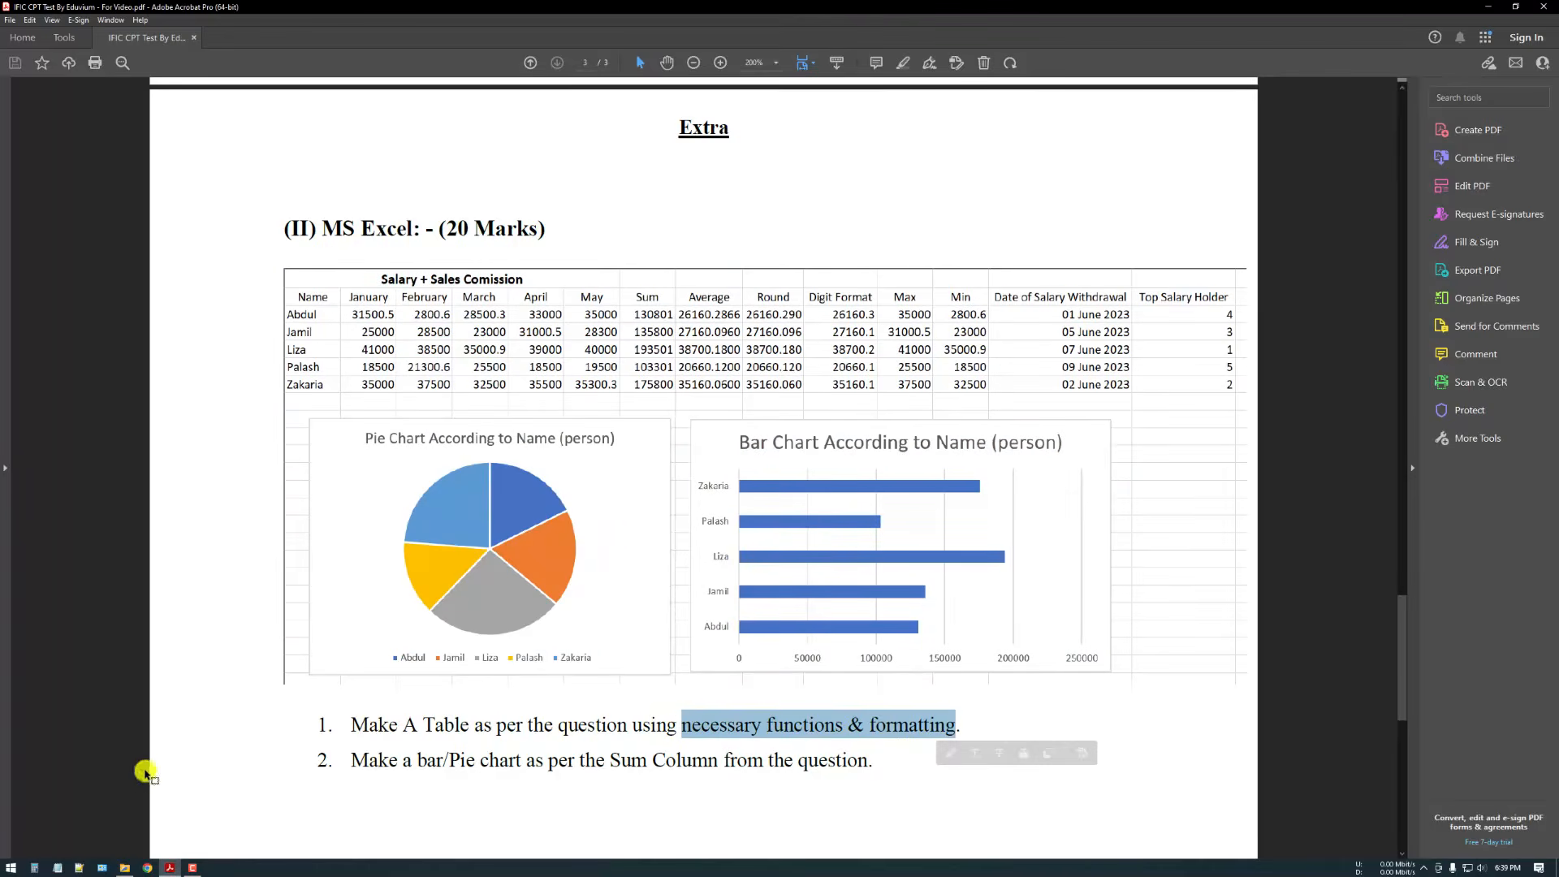
# Step: Create a new Excel worksheet named Tracking 1234 in the Tracking 1234 folder and open it
pyautogui.click(124, 867)
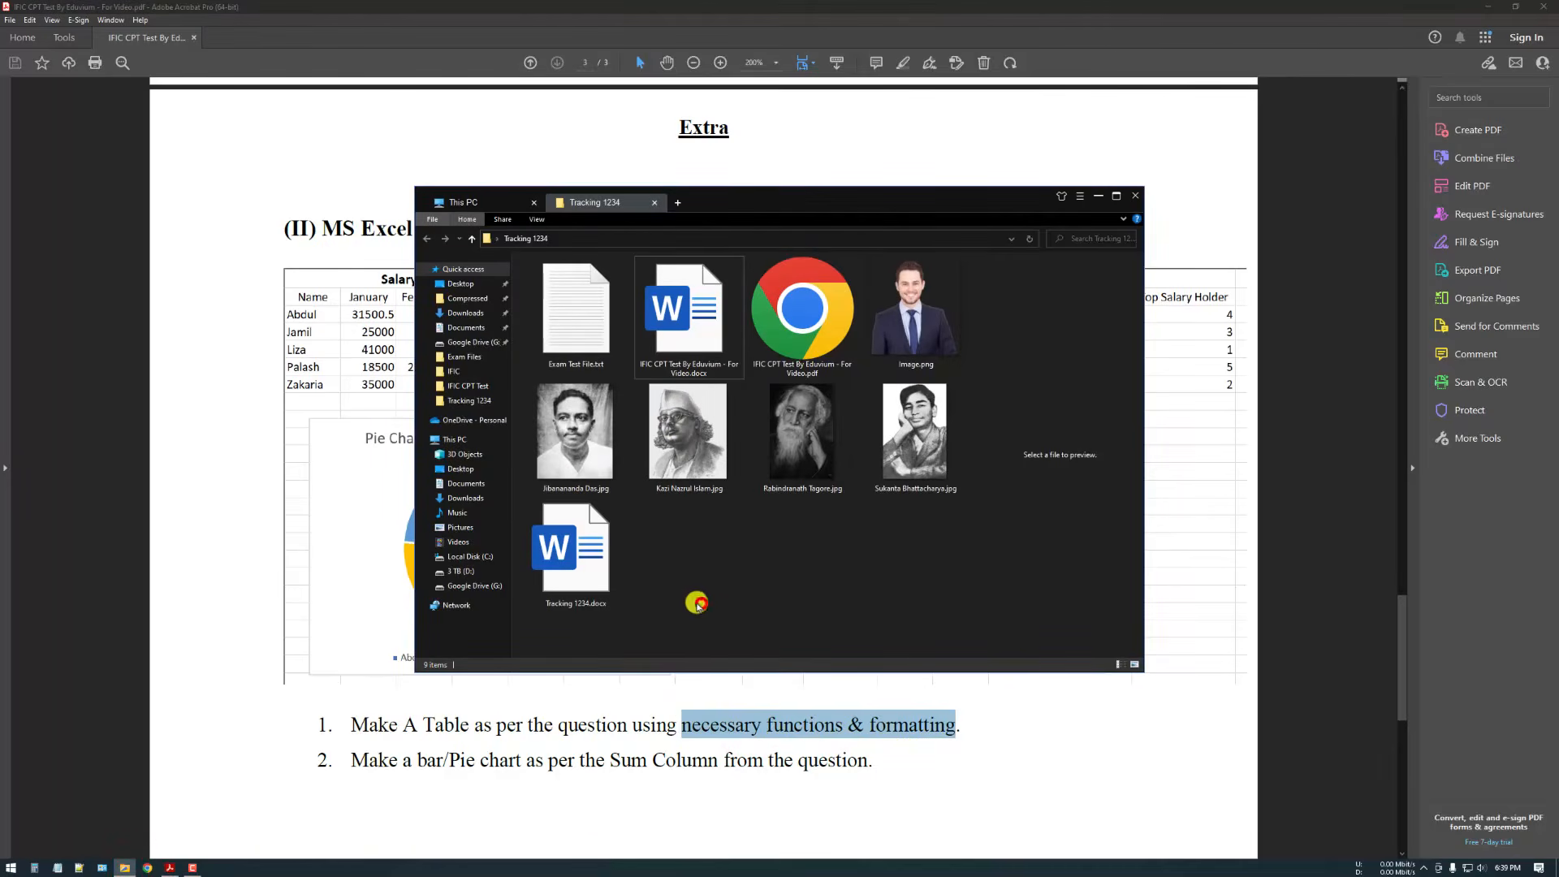
pyautogui.rightClick(684, 563)
pyautogui.moveTo(730, 719)
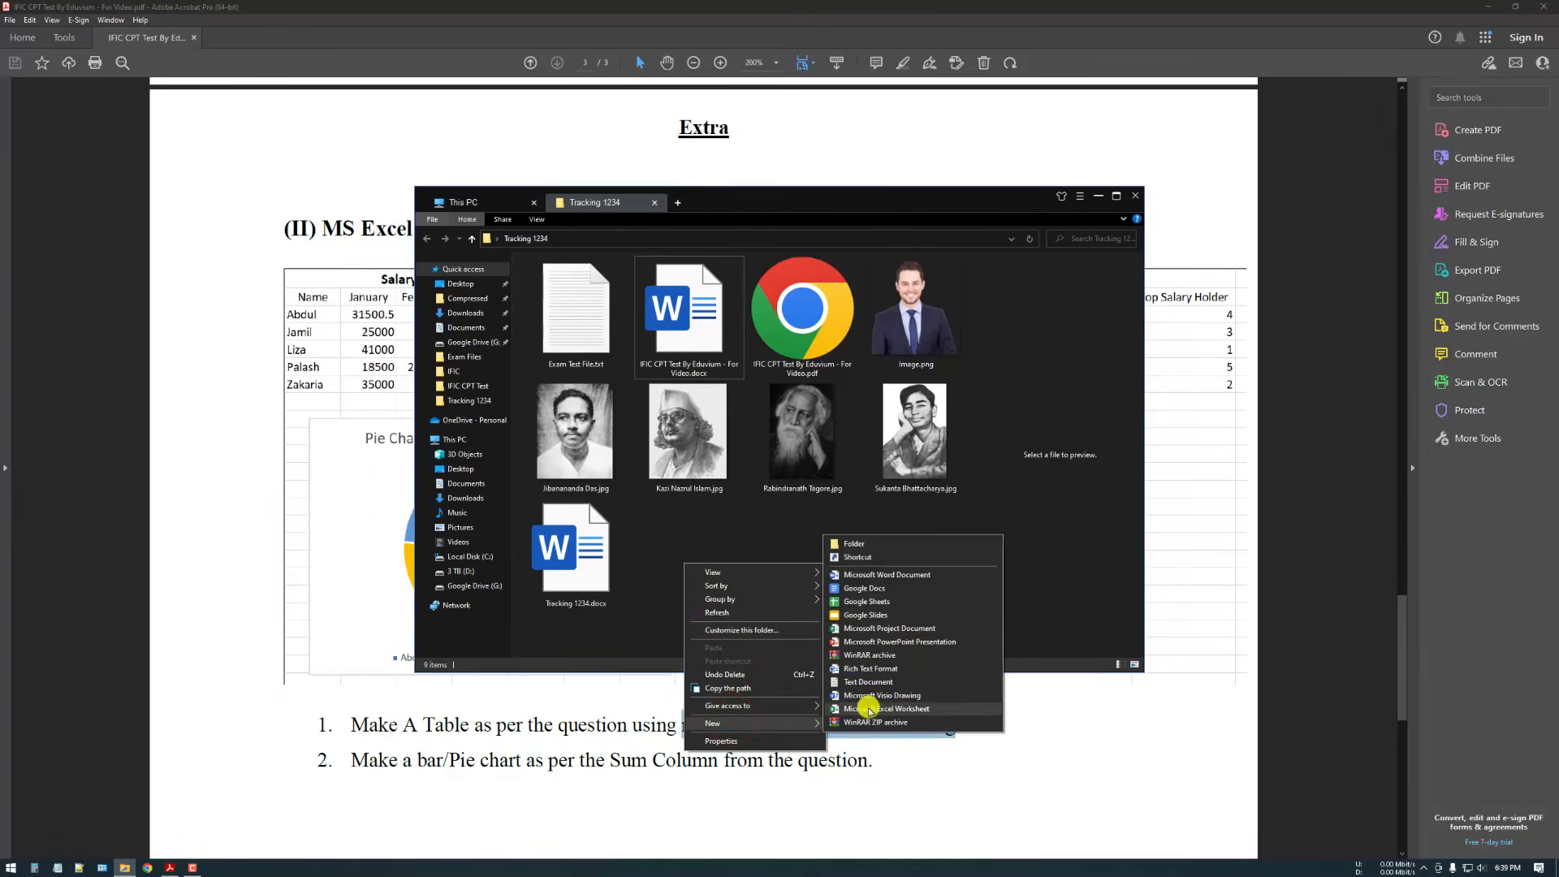
pyautogui.click(879, 709)
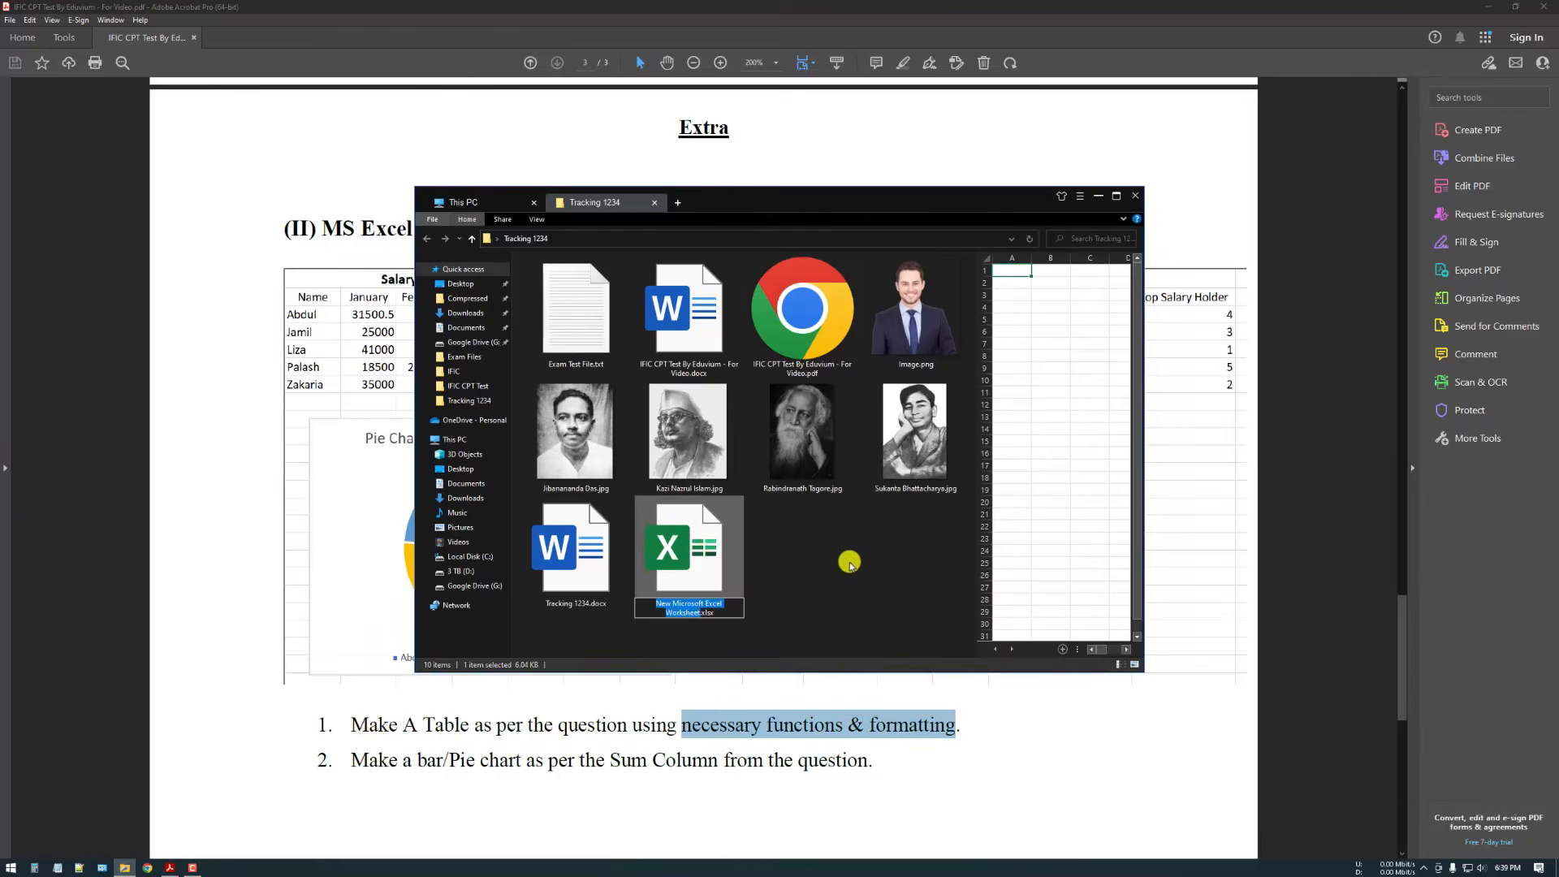
pyautogui.write('Tracking 1234')
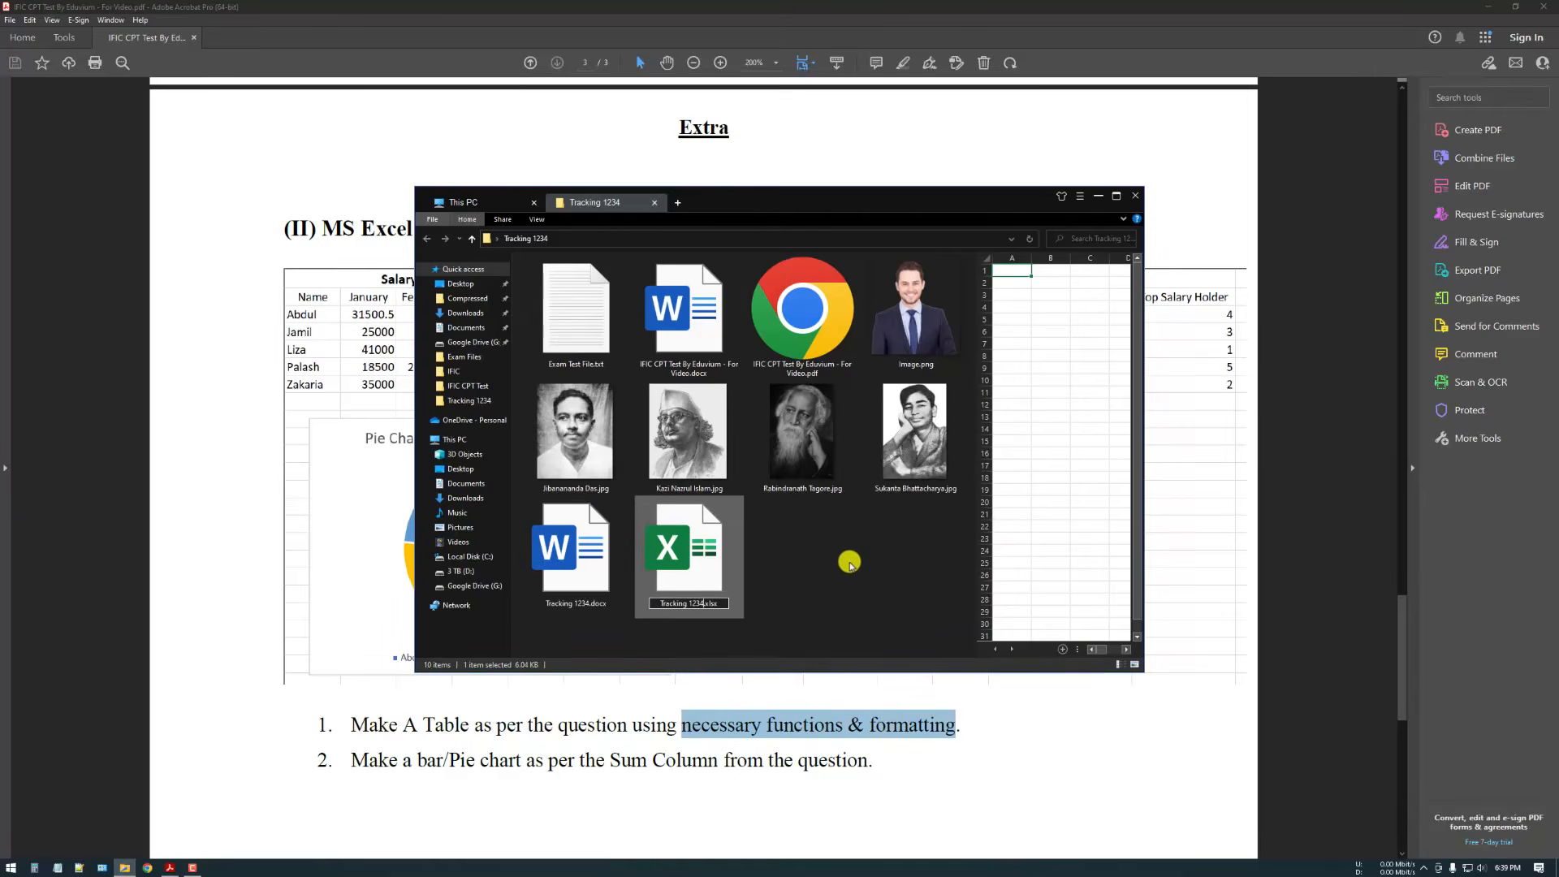
pyautogui.press('Return')
pyautogui.press('Return')
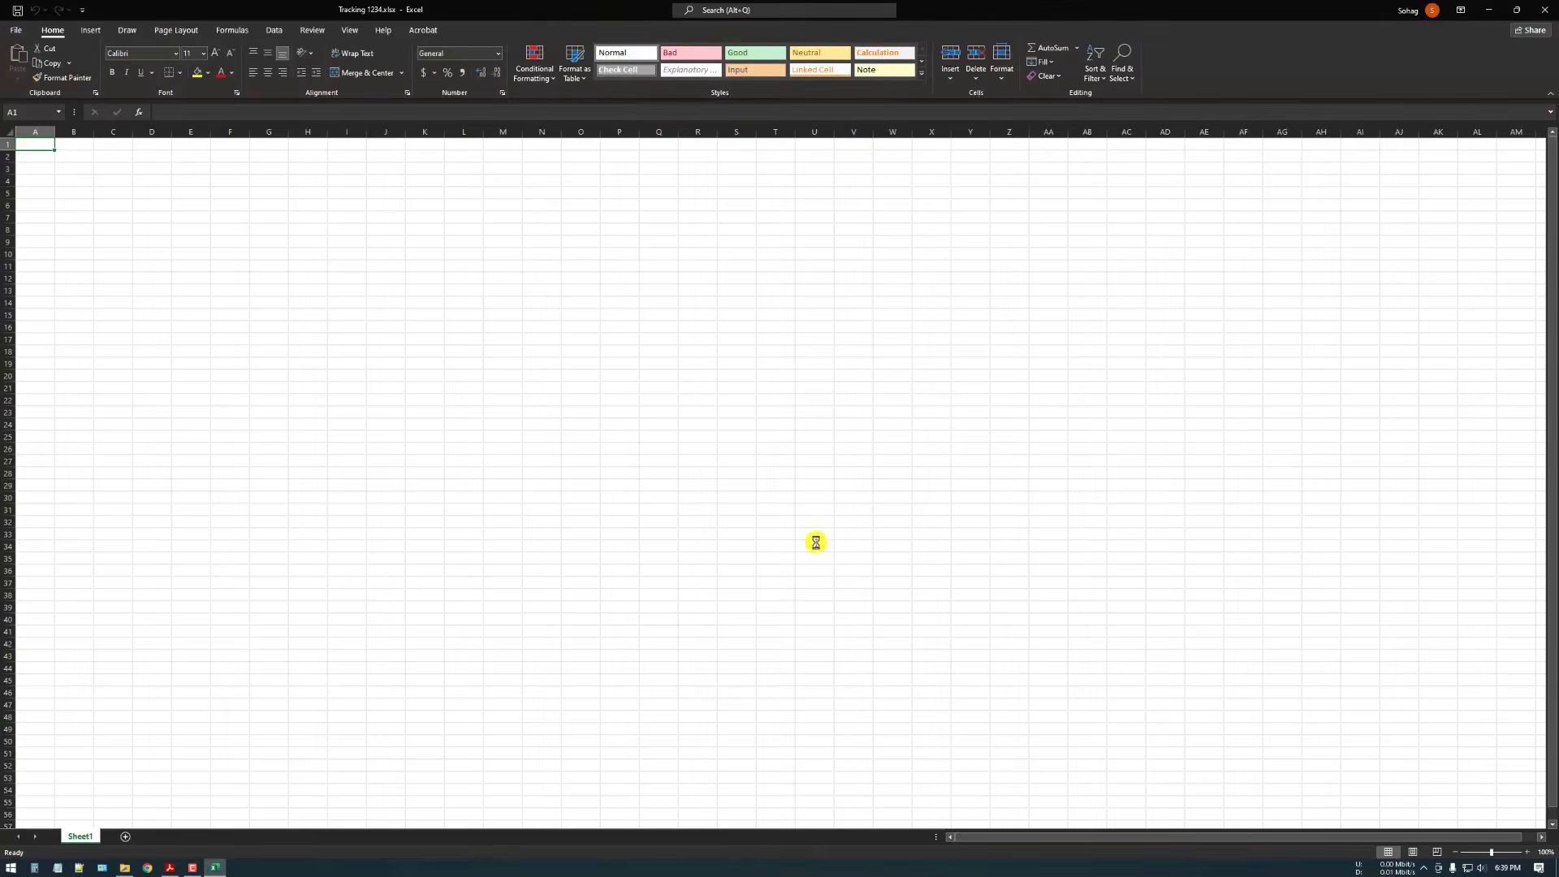
# Step: Shrink the workbook window, minimize the file browser and place the workbook below the first rows of the PDF table
pyautogui.doubleClick(515, 4)
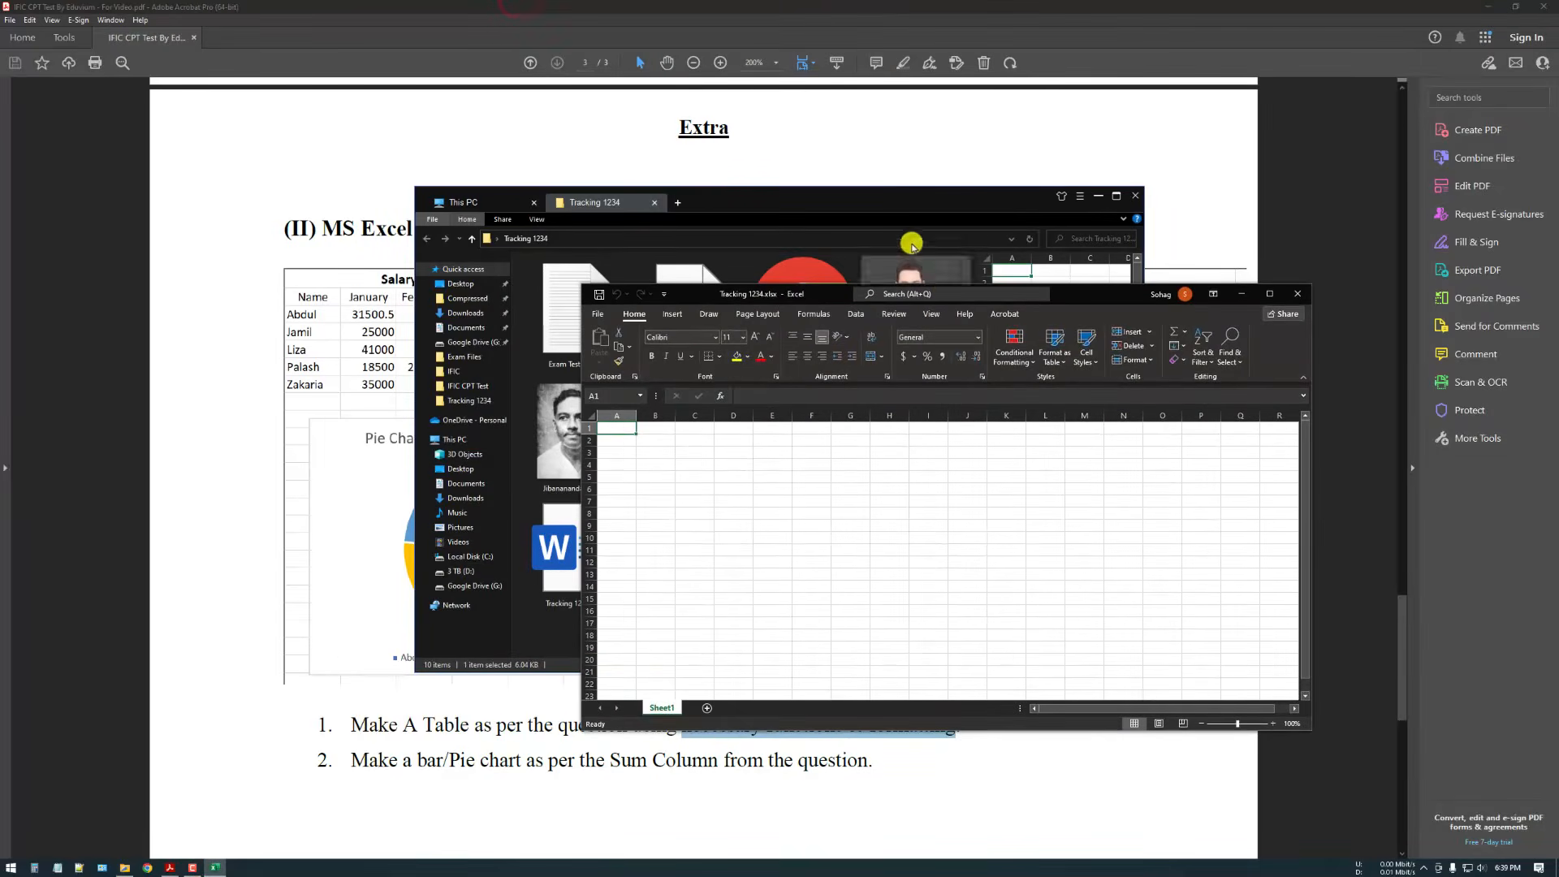
pyautogui.click(1094, 197)
pyautogui.click(1089, 197)
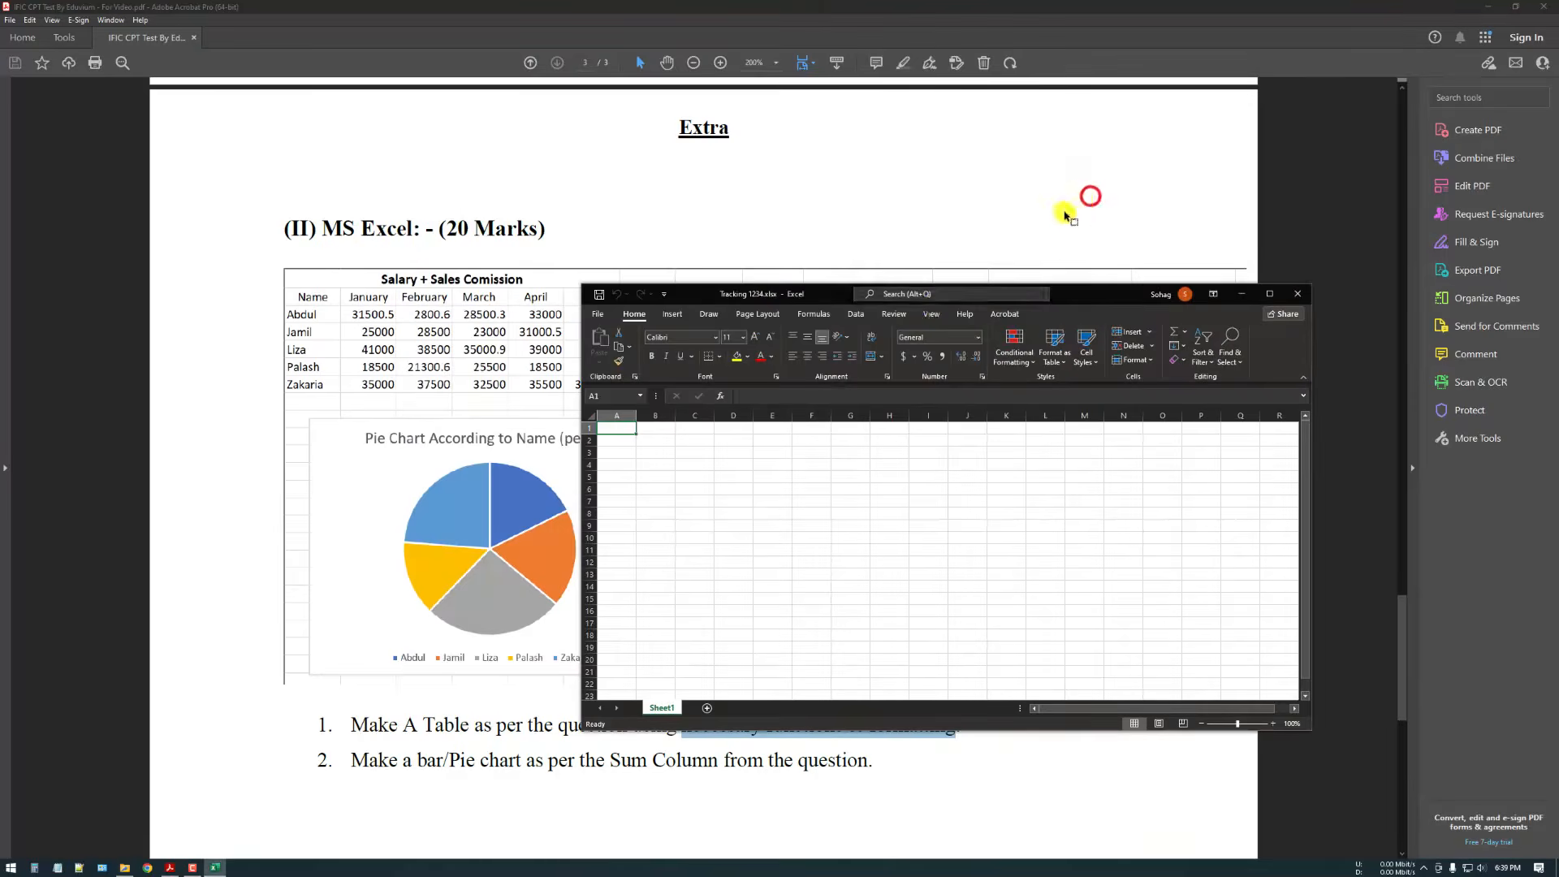
pyautogui.moveTo(1062, 289); pyautogui.dragTo(1067, 341)
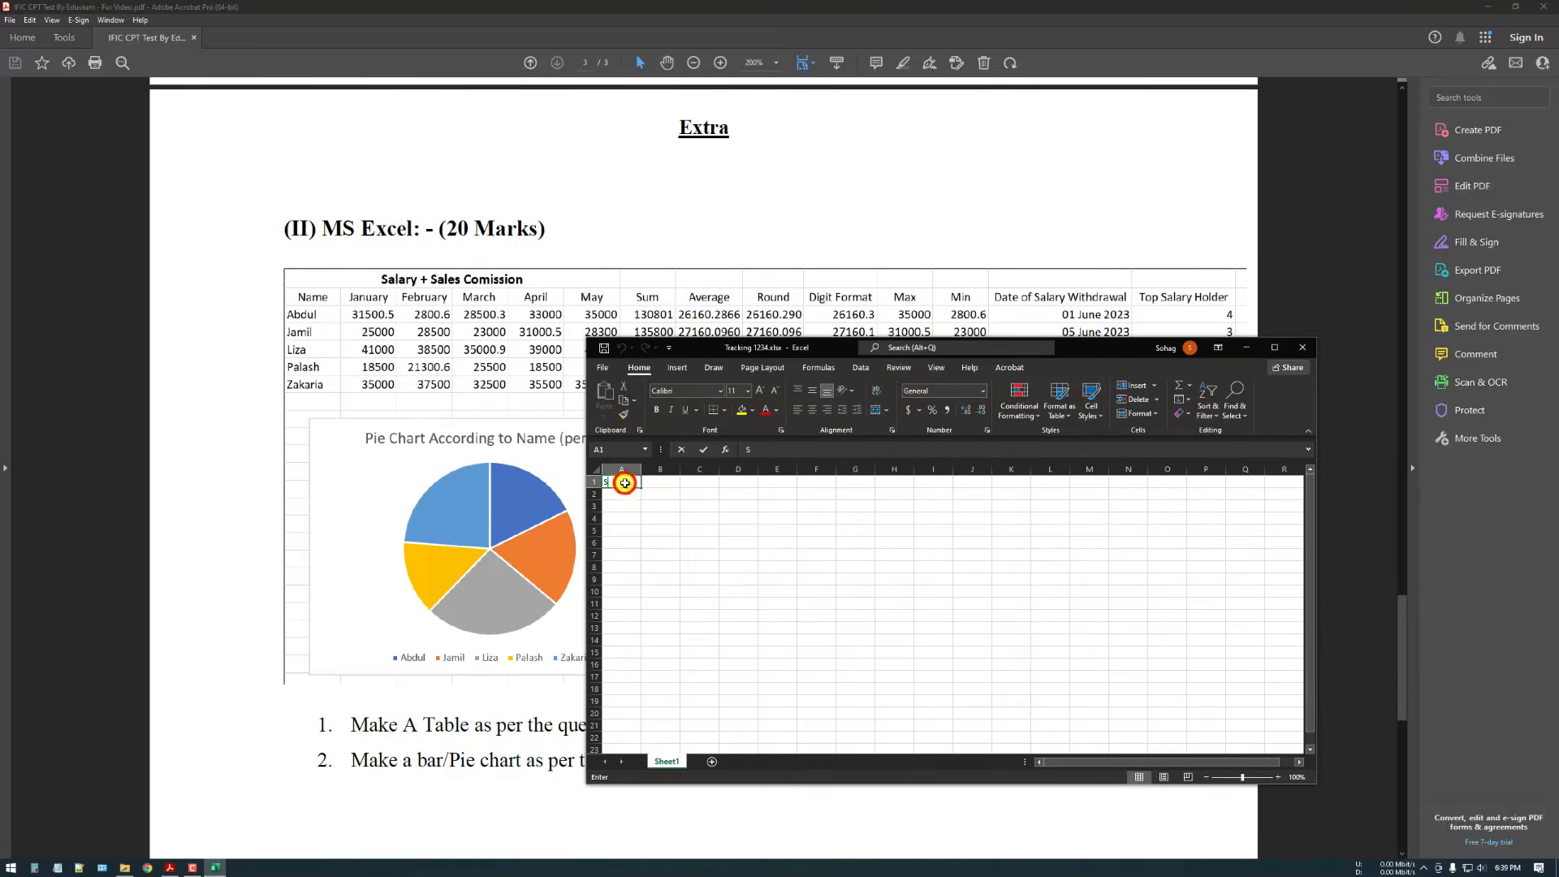
# Step: Enter the title "Salary + Sales comission" in A1 and the headers Name and January in A2 and B2
pyautogui.write('alary + Sales comi')
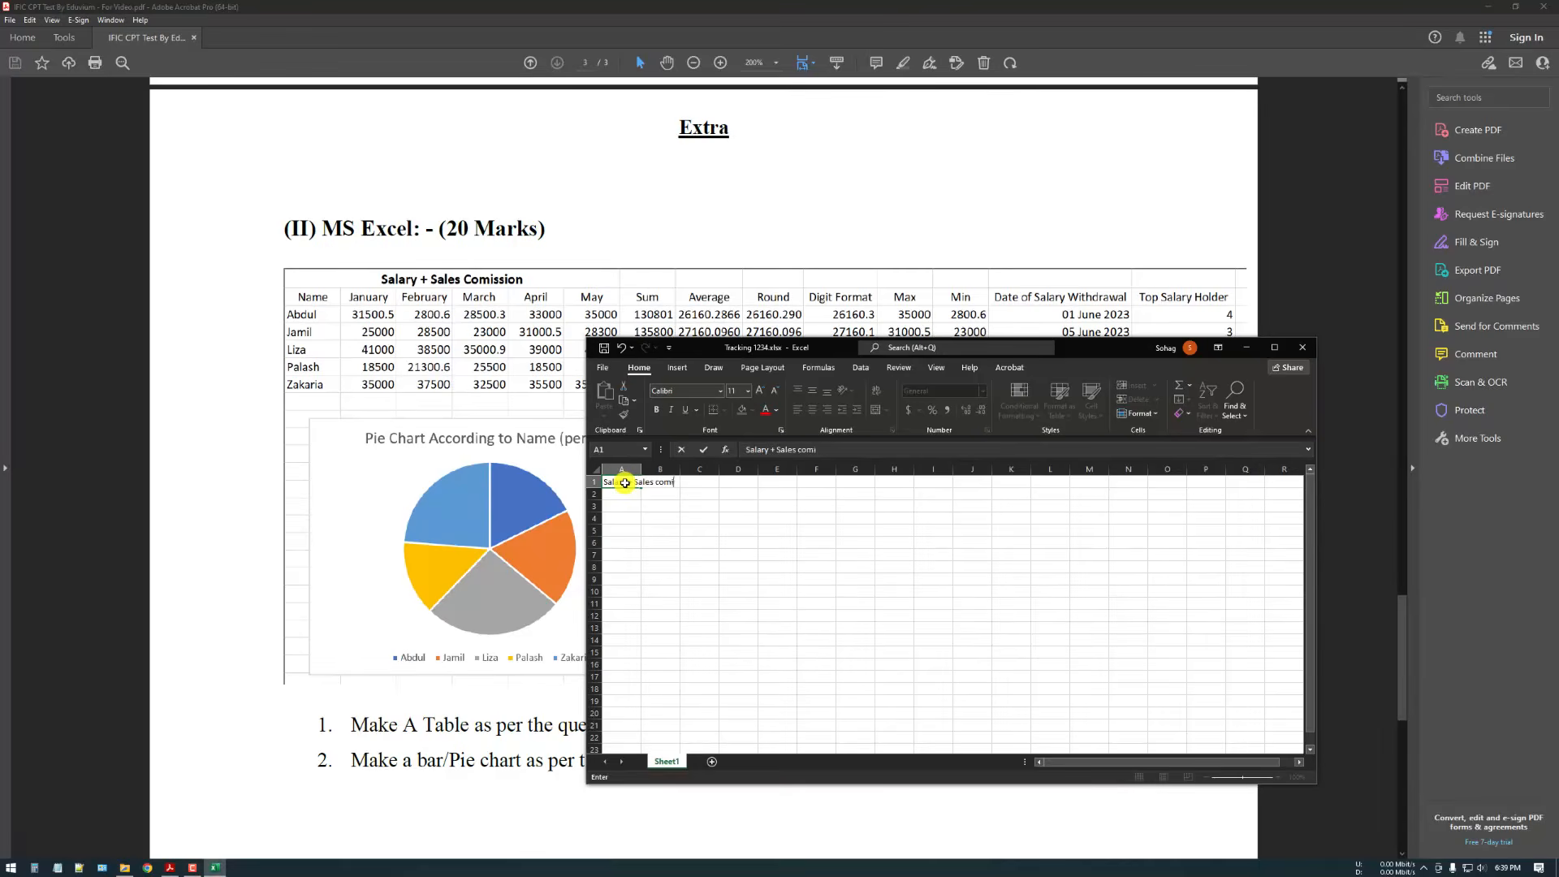
pyautogui.write('n')
pyautogui.press('Return')
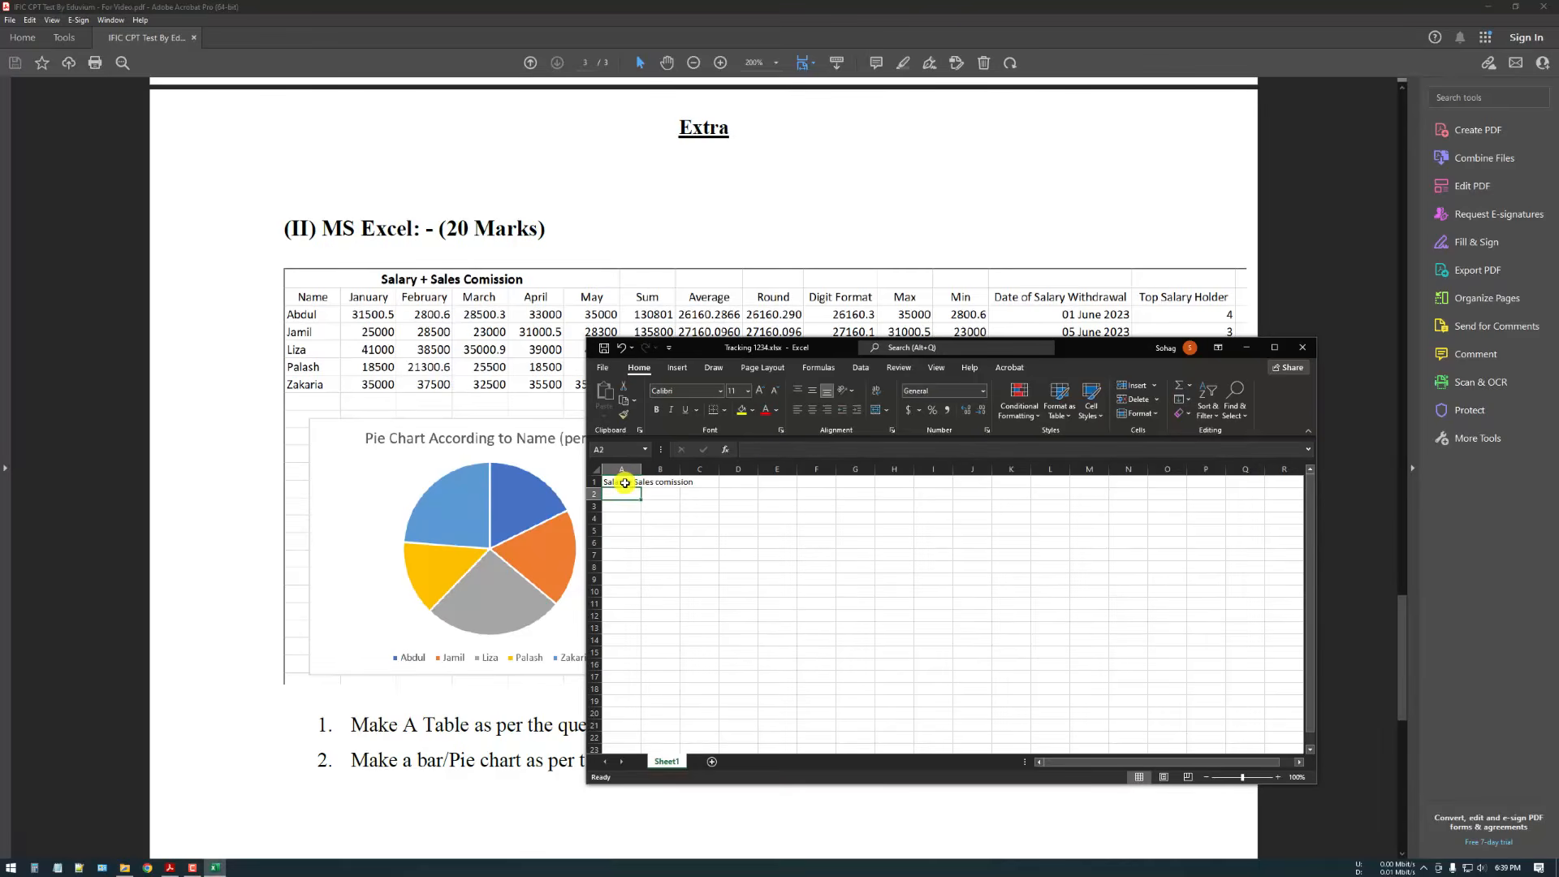
pyautogui.write('Name')
pyautogui.press('Tab')
pyautogui.write('Jan')
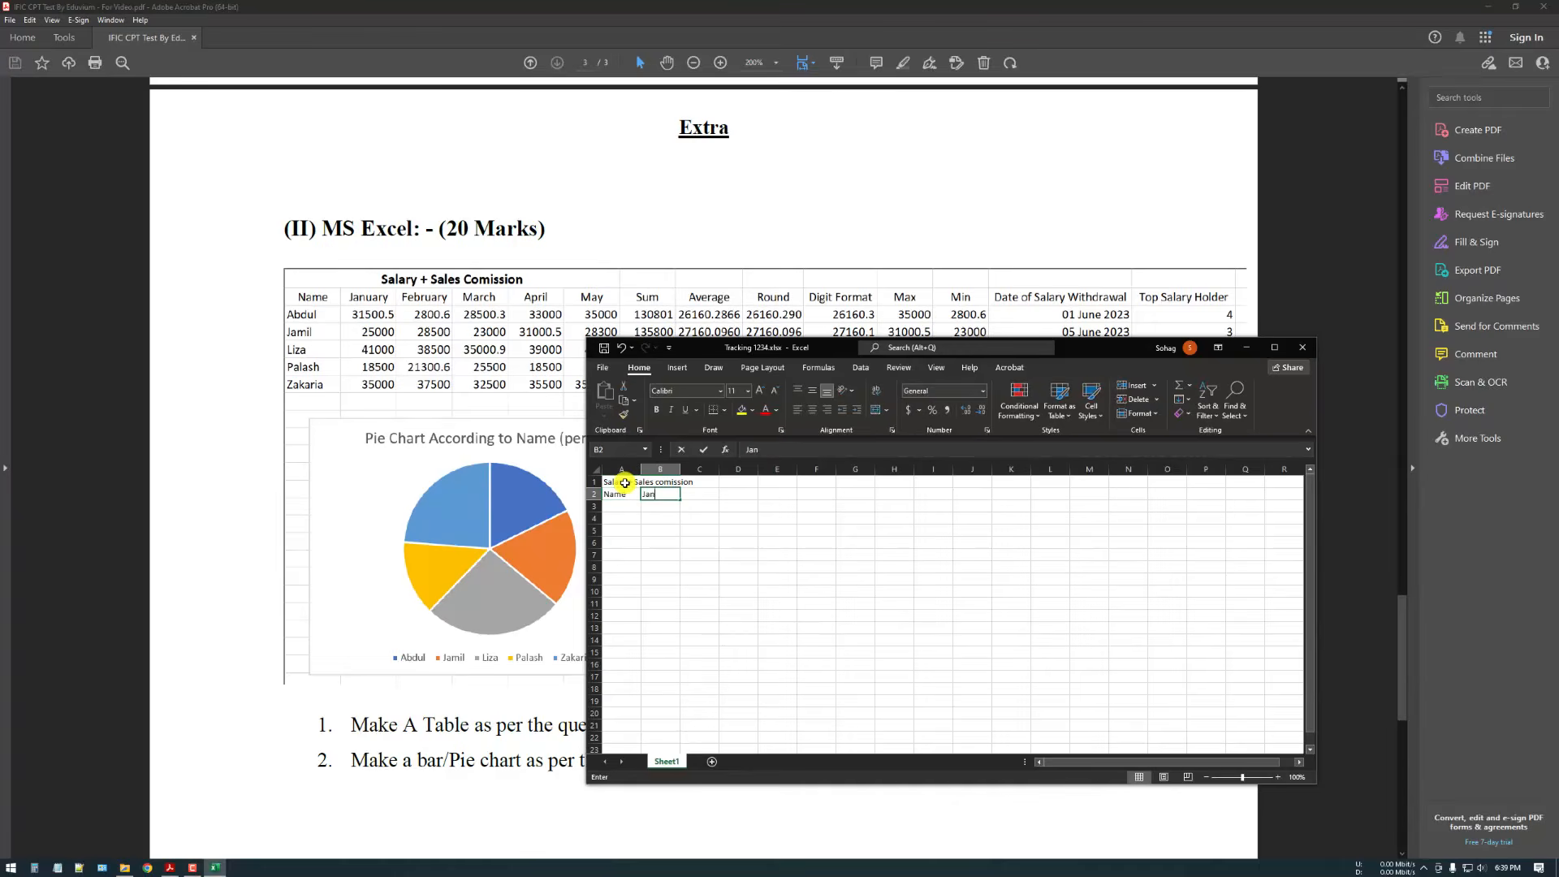
pyautogui.write('uary')
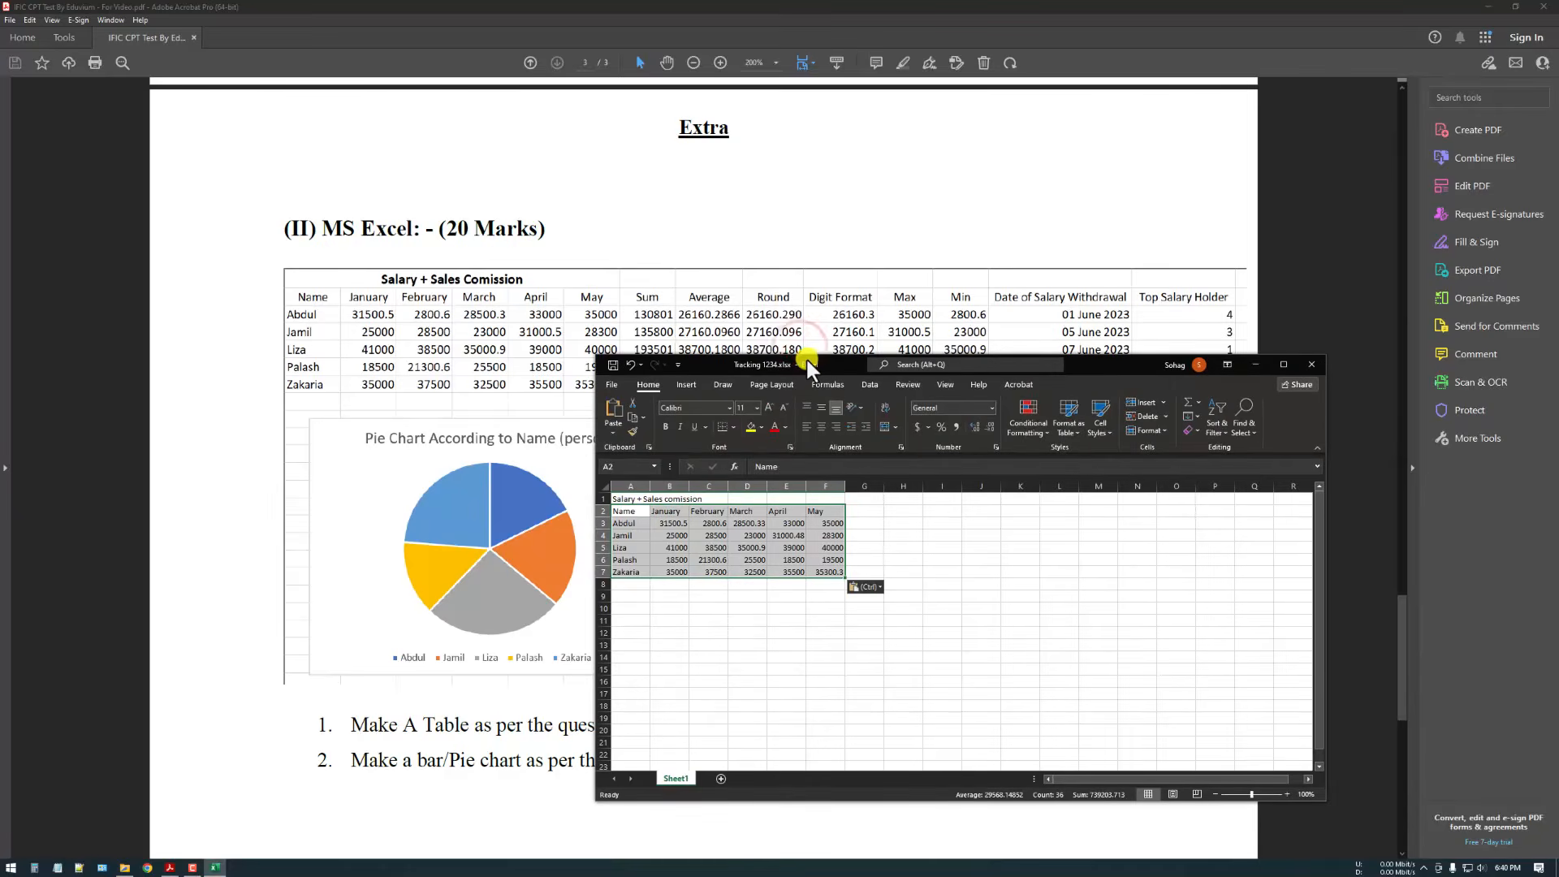
# Step: Move the workbook window clear of the PDF table's data and add the header Sum in G2
pyautogui.moveTo(807, 359); pyautogui.dragTo(717, 403)
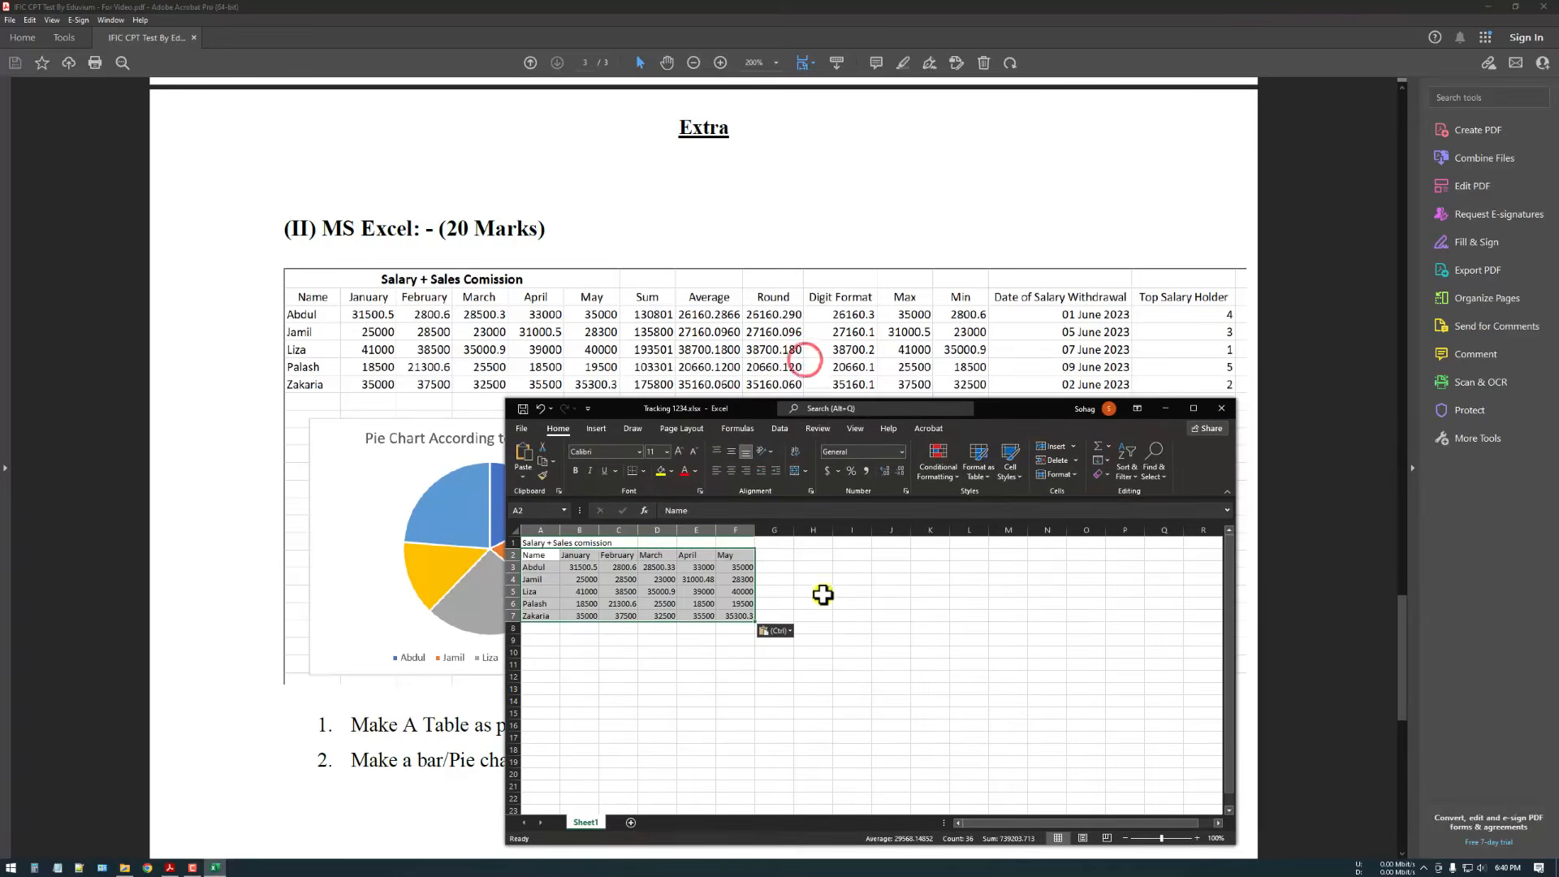
pyautogui.click(810, 589)
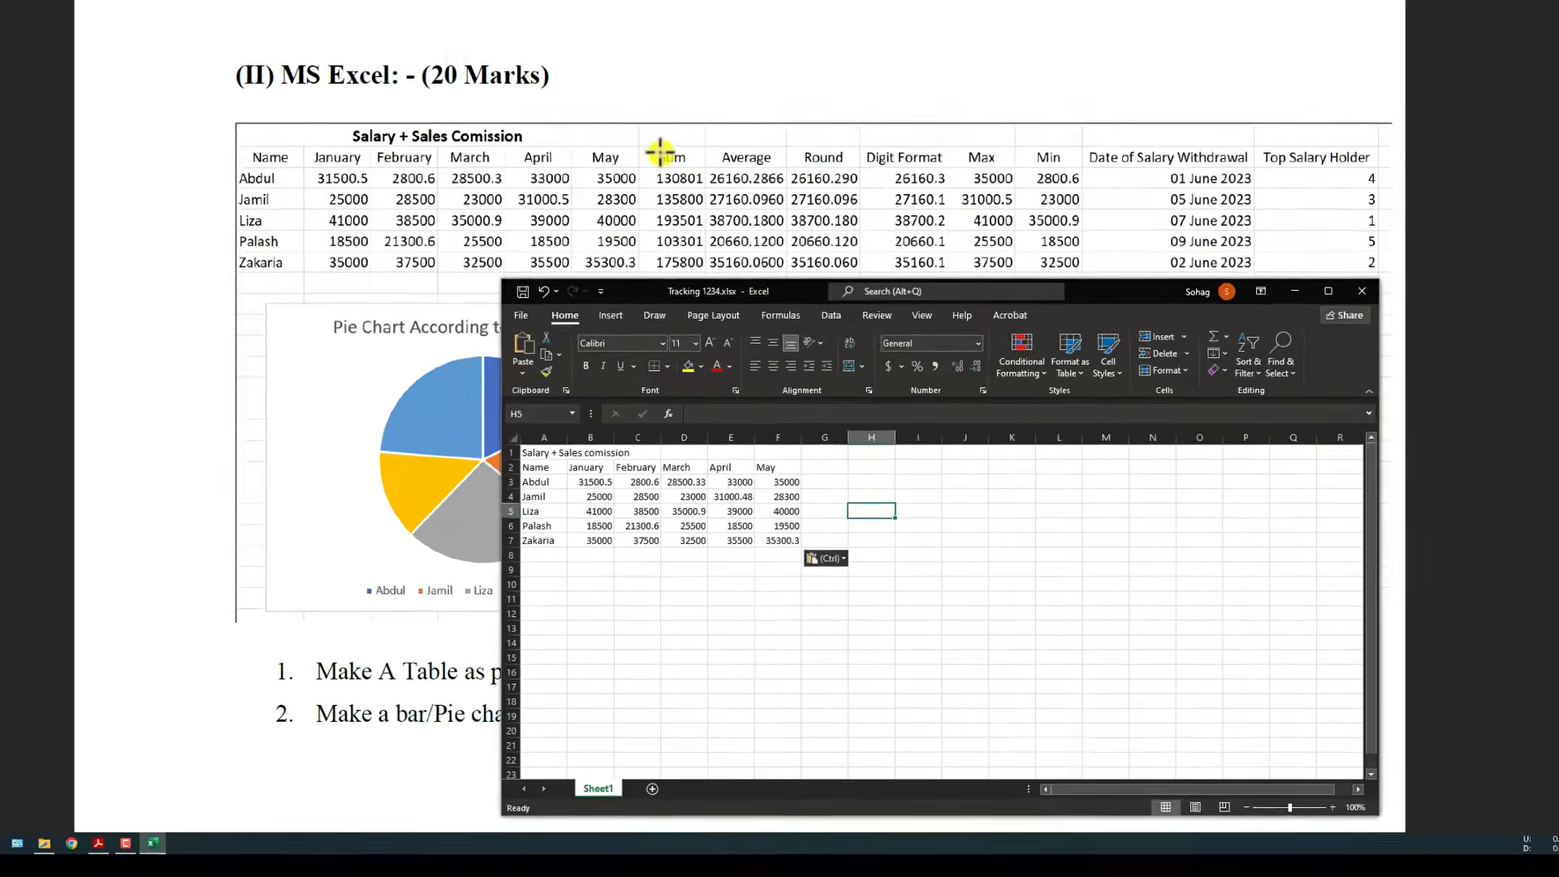
pyautogui.moveTo(636, 290); pyautogui.dragTo(671, 386)
pyautogui.click(607, 294)
pyautogui.click(146, 482)
pyautogui.click(139, 838)
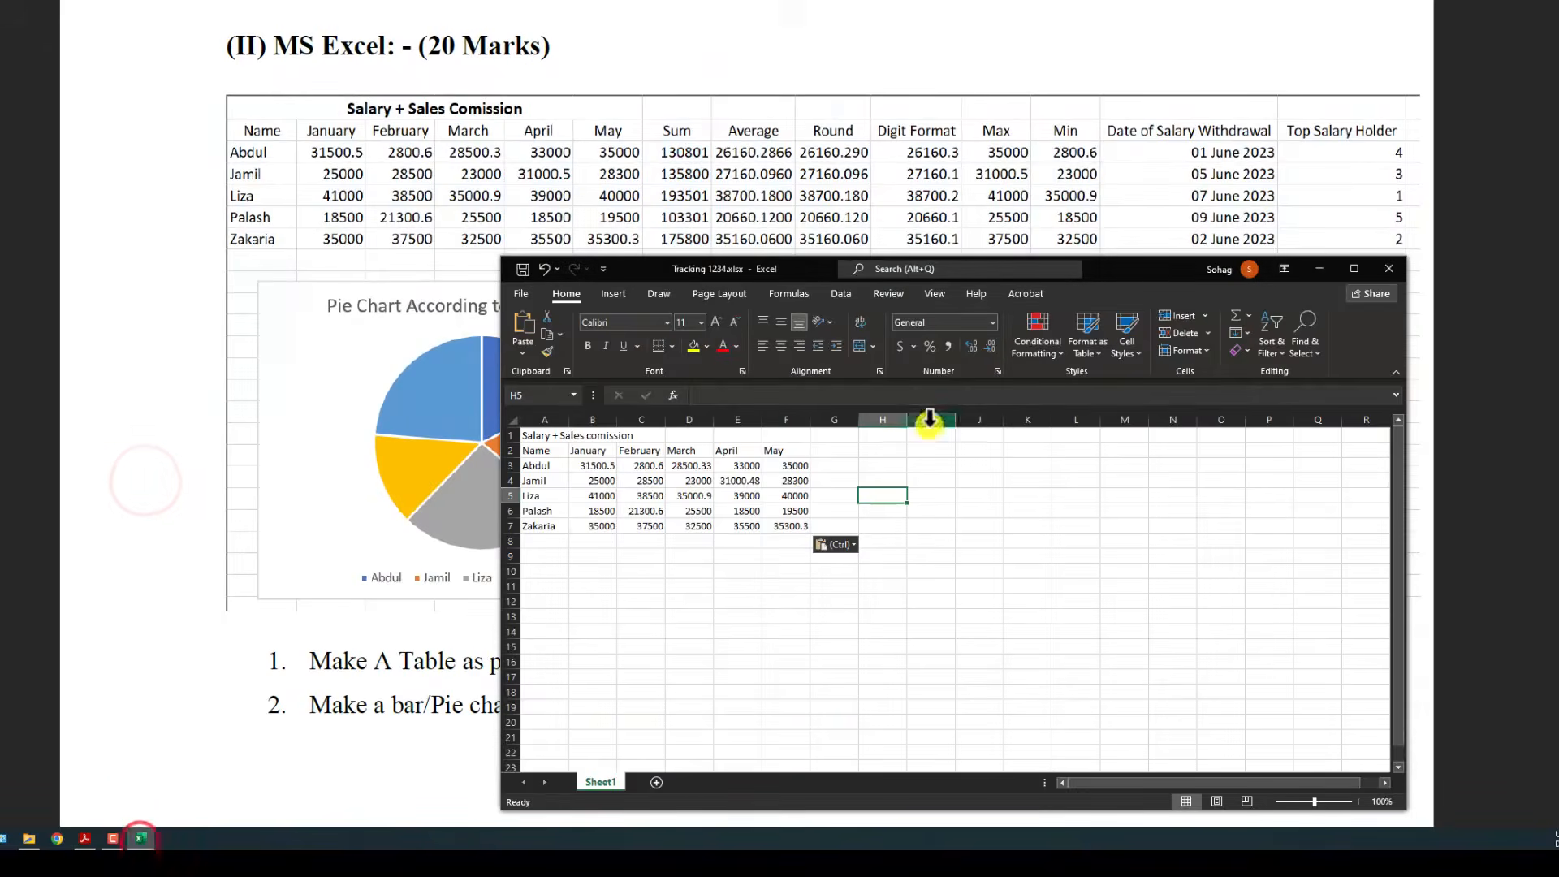
pyautogui.click(830, 450)
pyautogui.write('Sum')
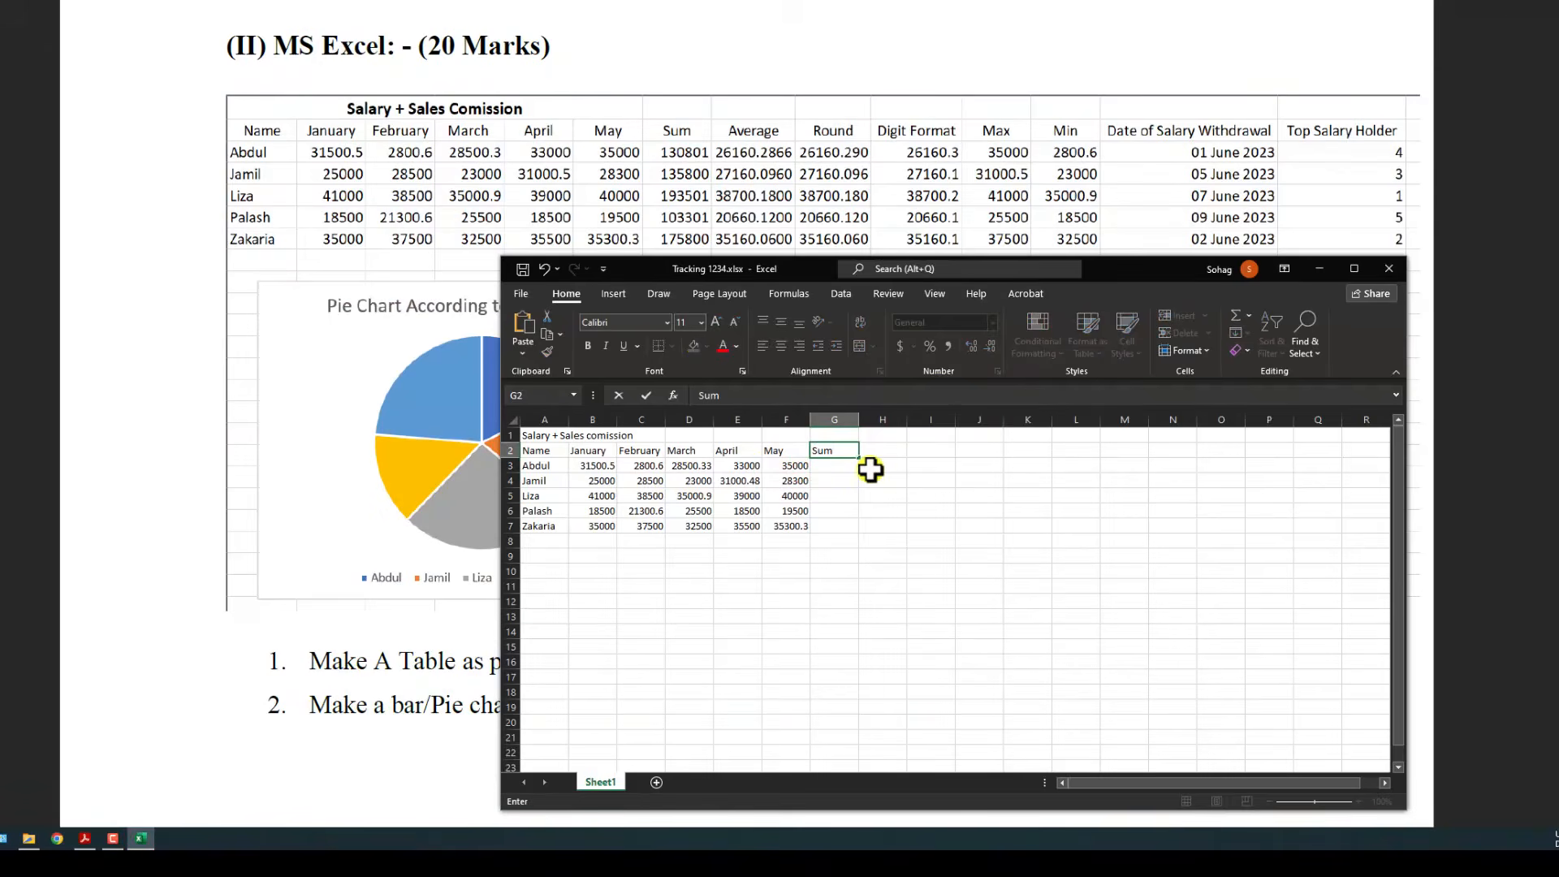
pyautogui.press('Return')
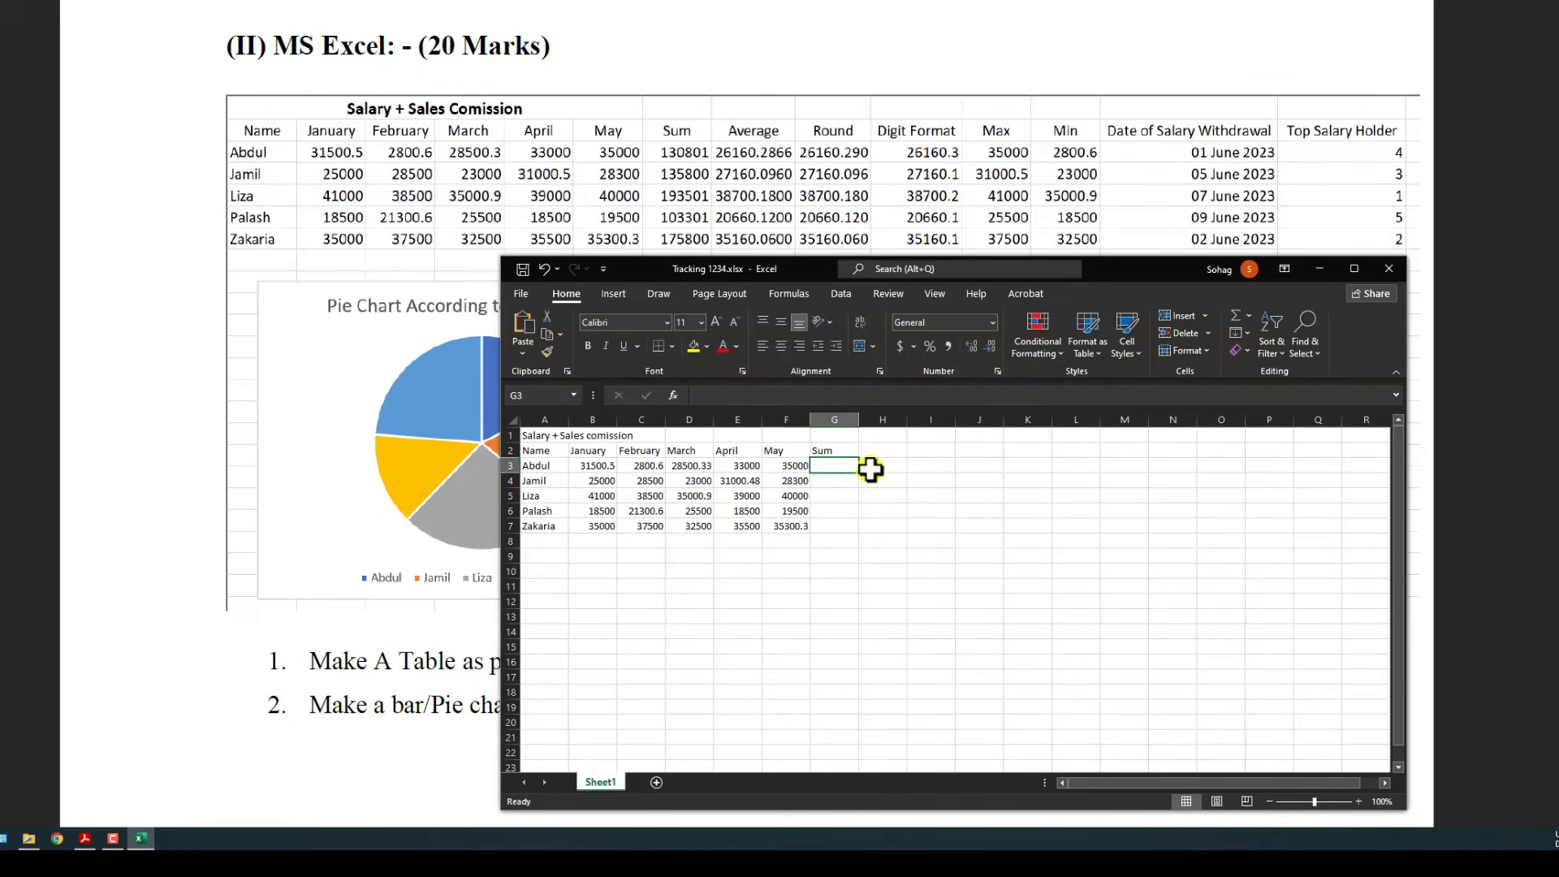
# Step: Total the first person's January to May amounts in G3 with AutoSum over B3:F3
pyautogui.keyDown('ctrl'); pyautogui.scroll(6, 932, 509); pyautogui.keyUp('ctrl')
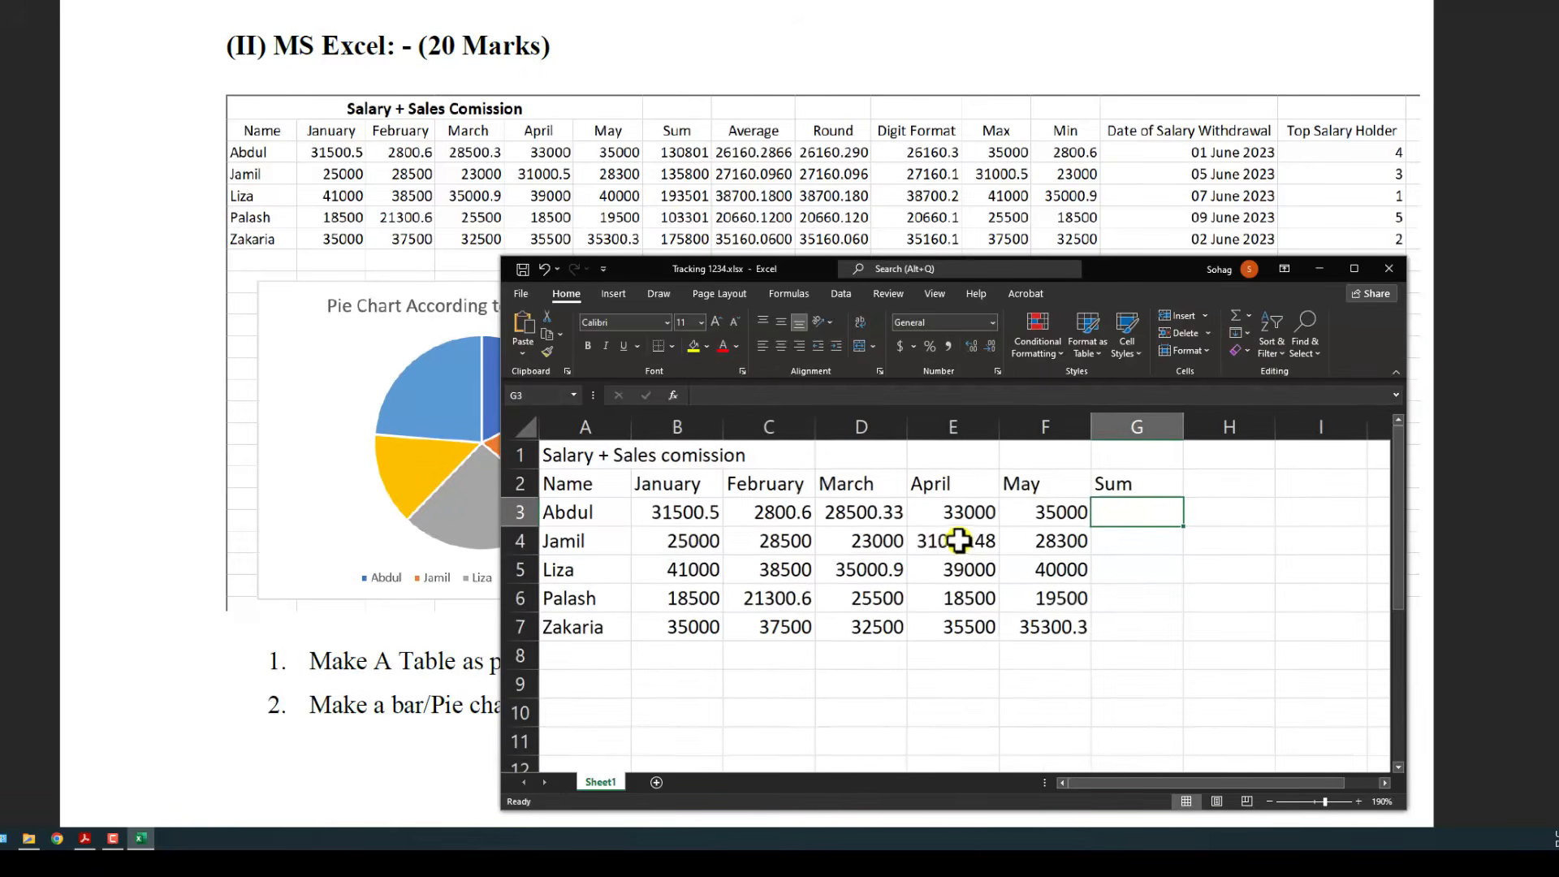
pyautogui.click(1137, 512)
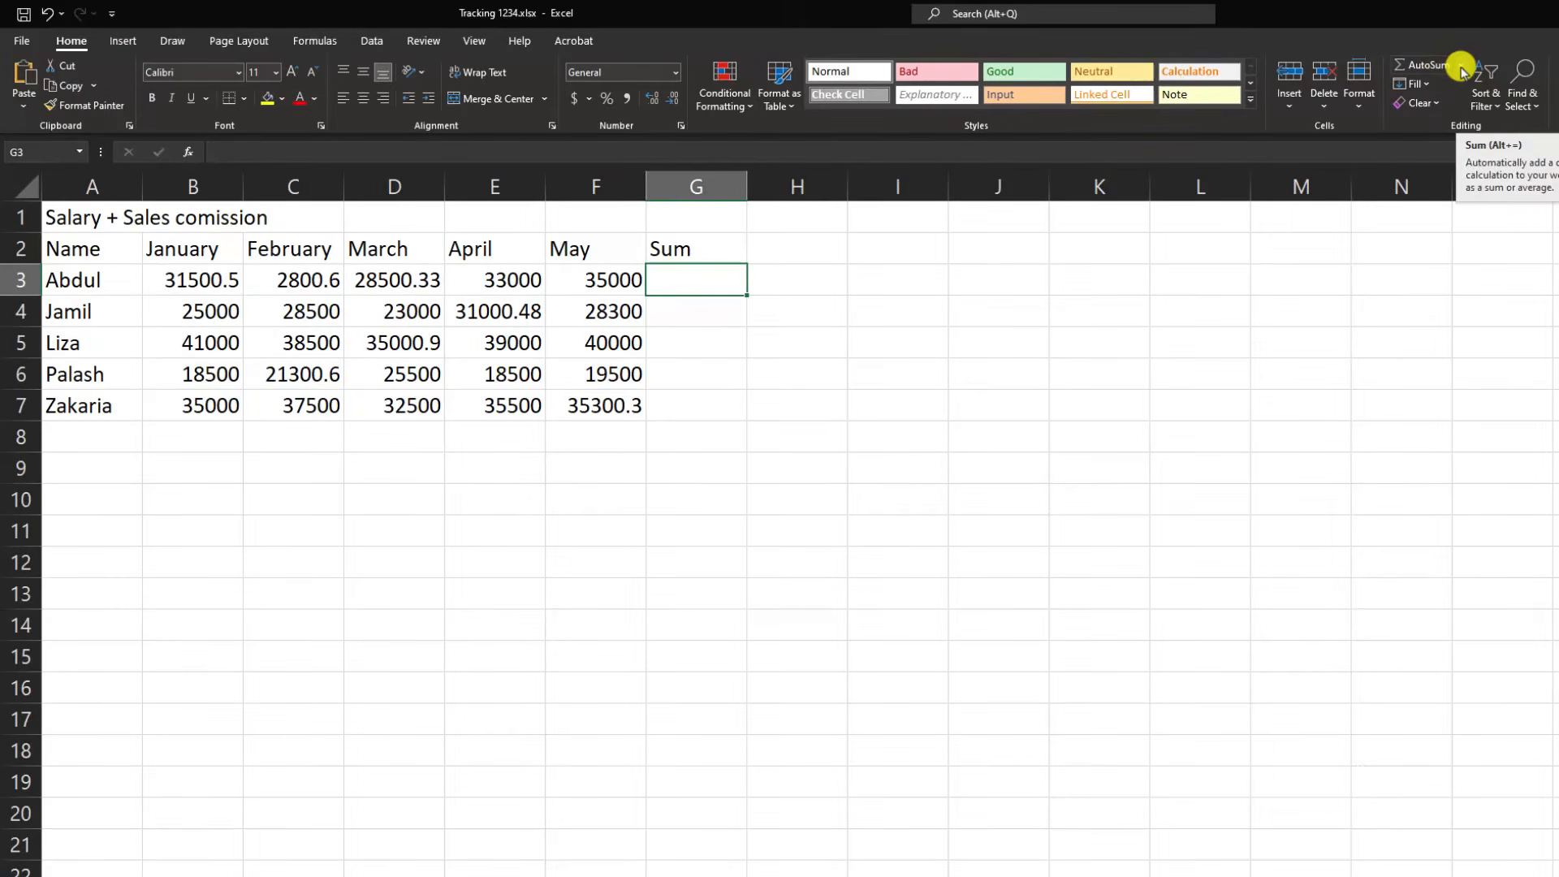
pyautogui.click(1461, 72)
pyautogui.click(1431, 89)
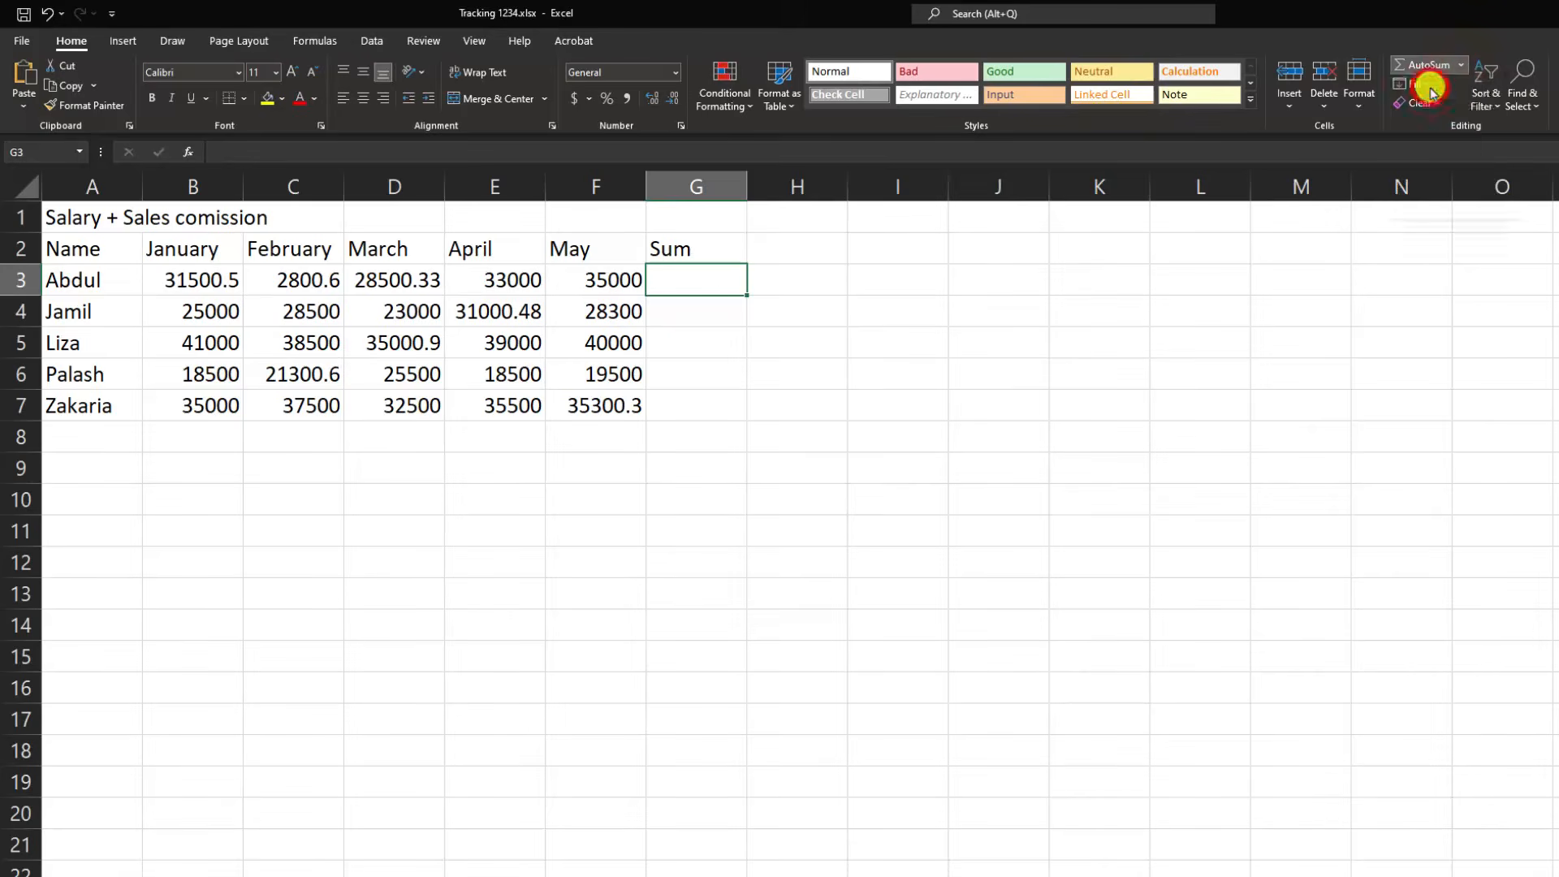
pyautogui.moveTo(167, 280); pyautogui.dragTo(581, 278)
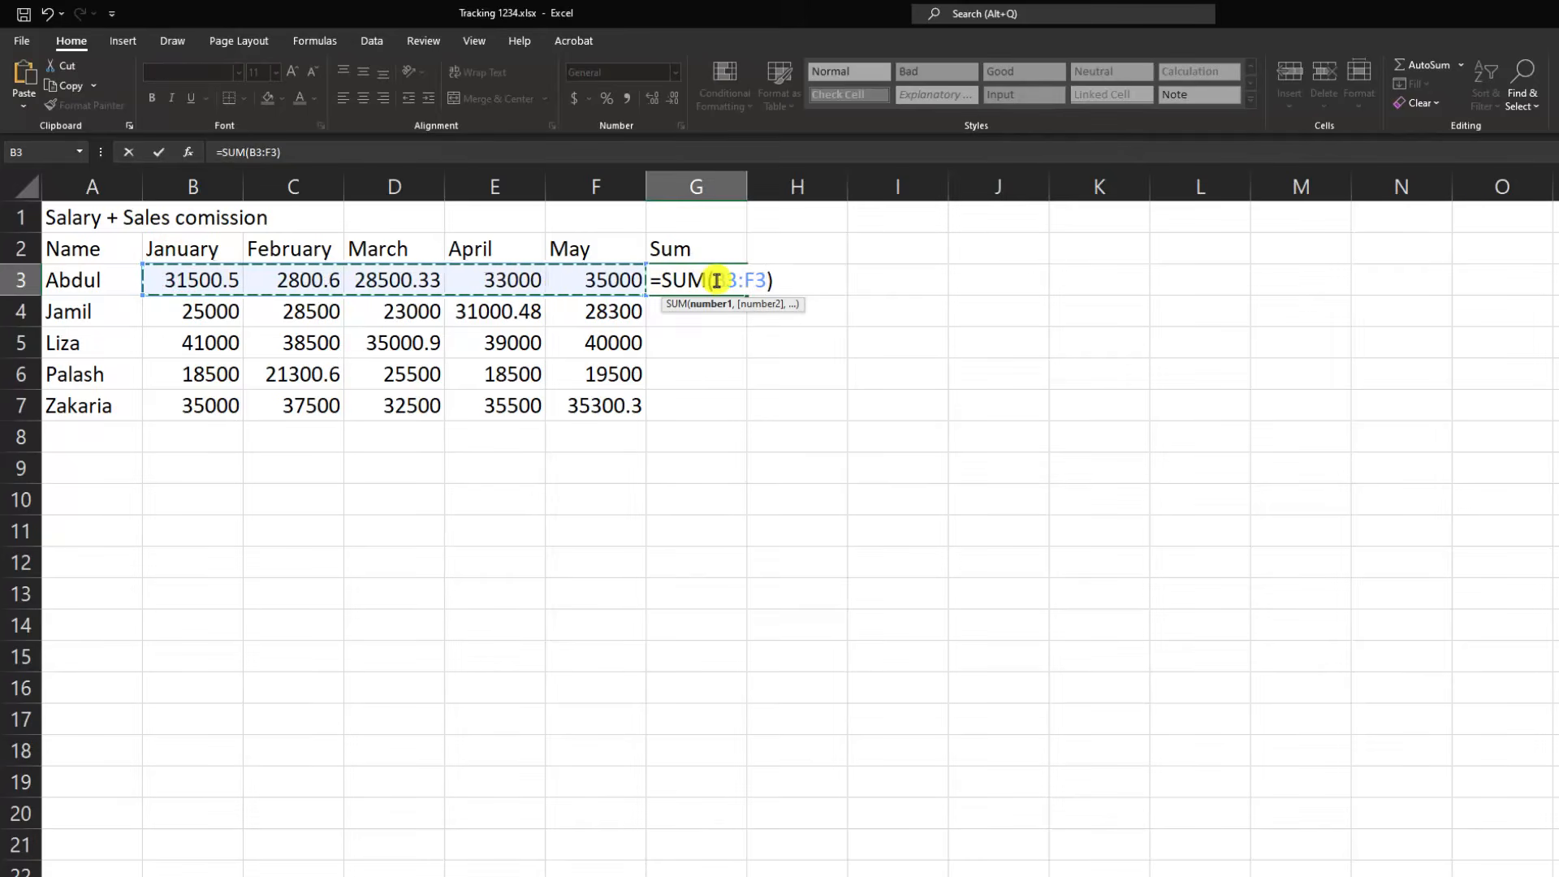
pyautogui.press('Return')
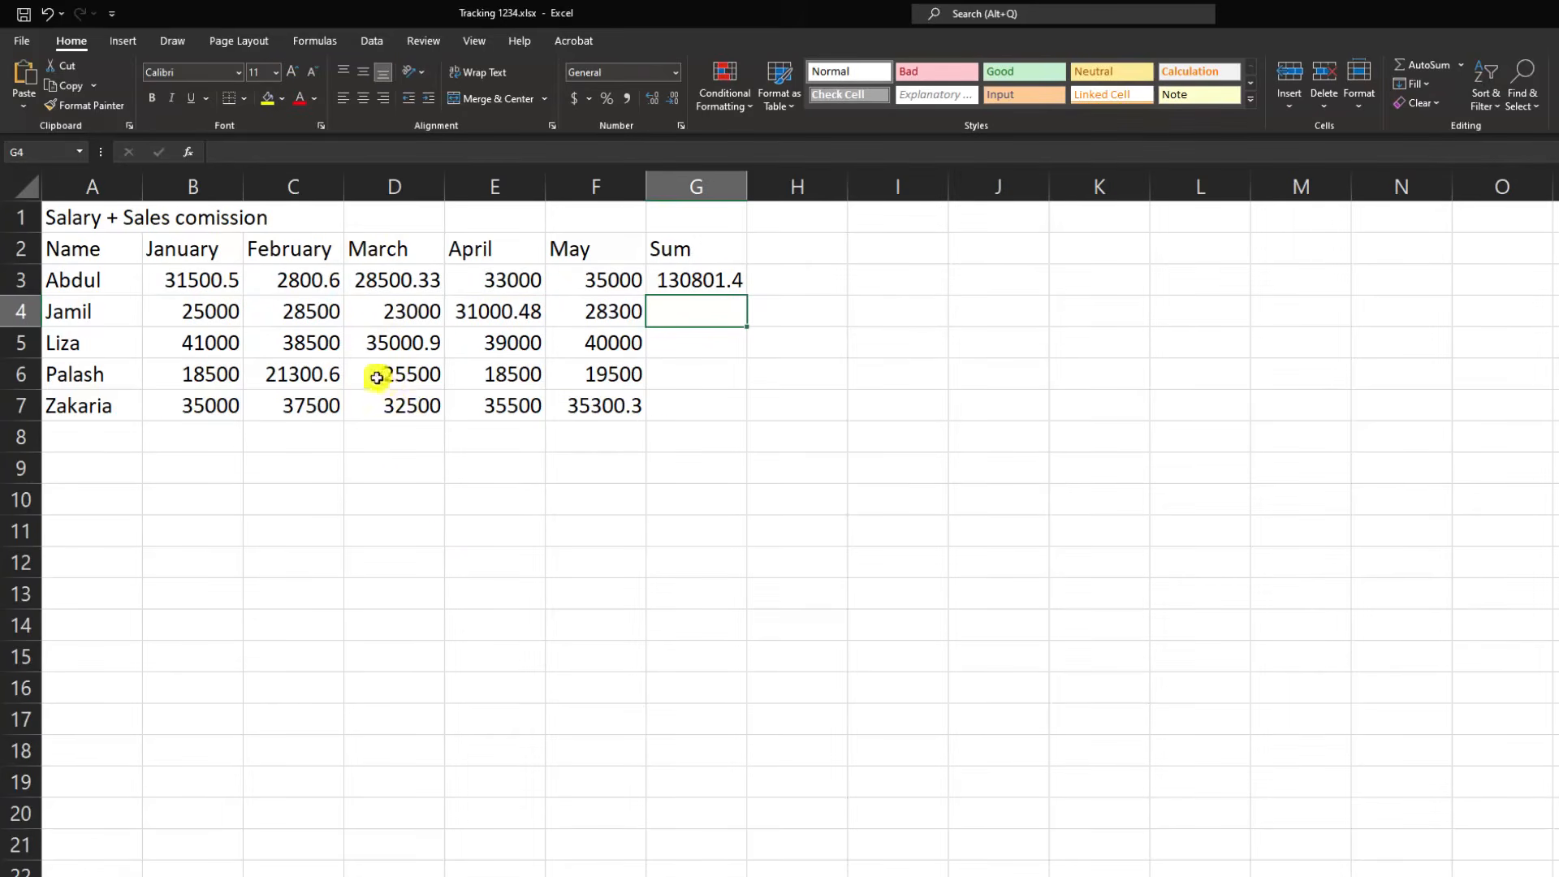
# Step: Examine the cell at D6 and how the sheet's data is arranged in lettered columns A to F
pyautogui.doubleClick(417, 380)
pyautogui.moveTo(395, 375); pyautogui.dragTo(441, 375)
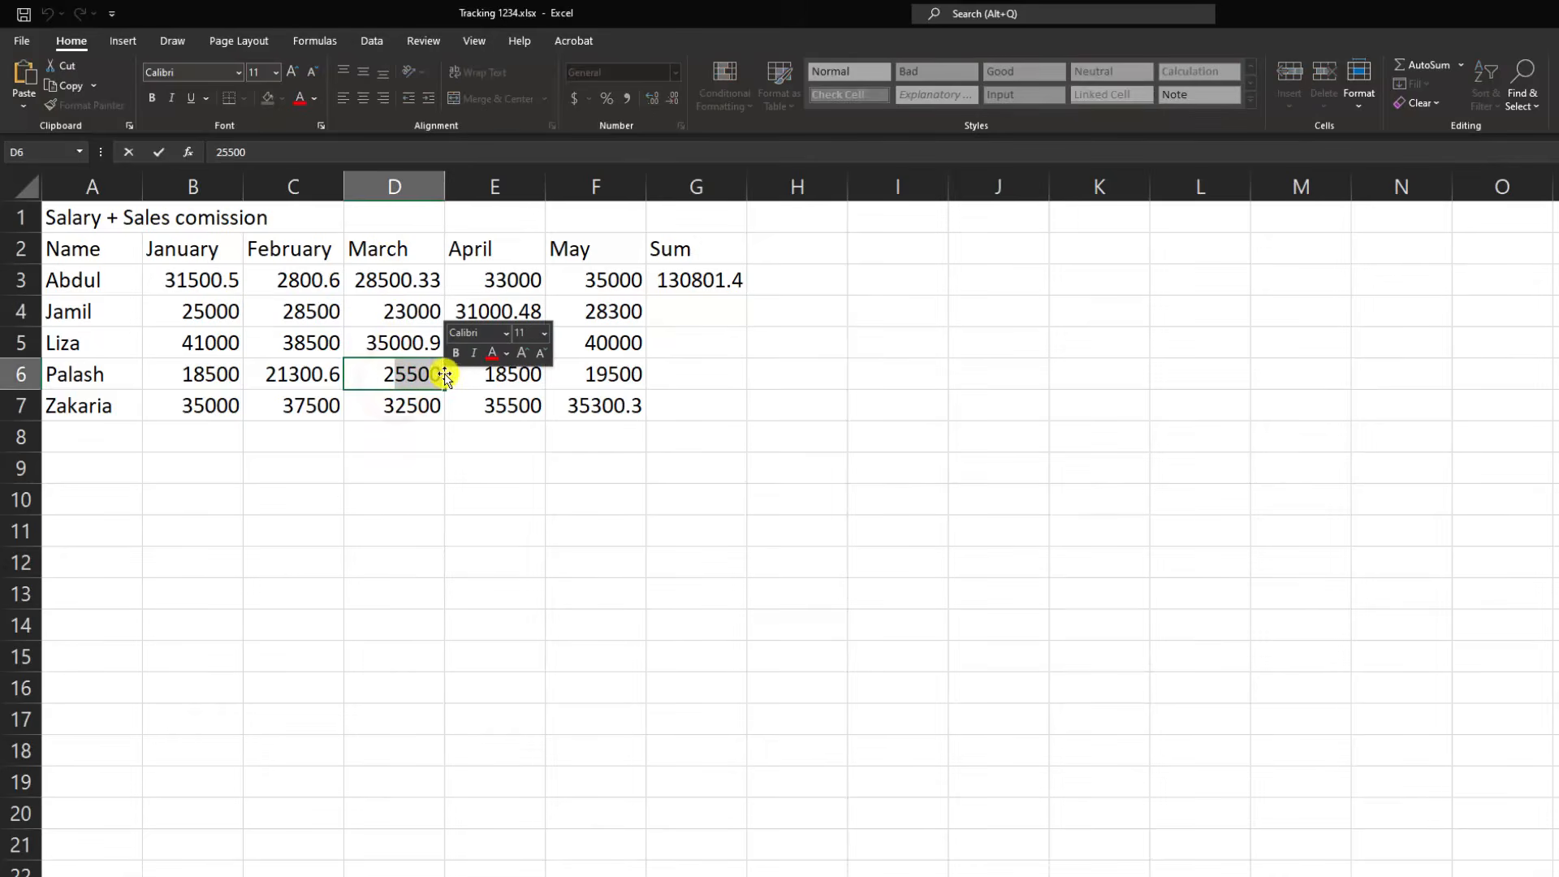
pyautogui.click(209, 313)
pyautogui.moveTo(104, 235); pyautogui.dragTo(97, 625)
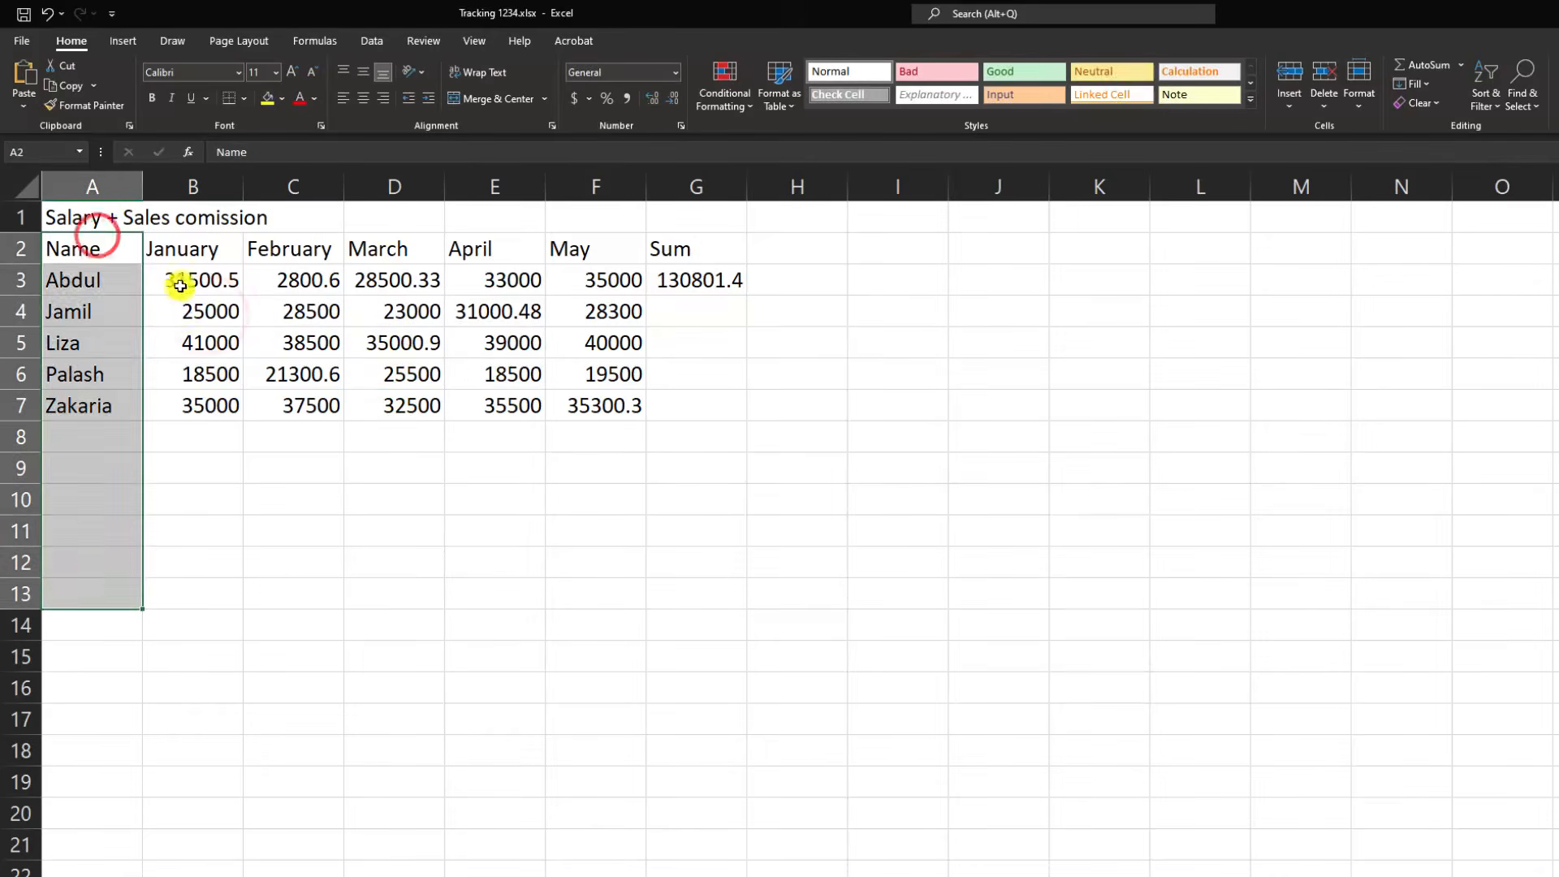
pyautogui.moveTo(183, 272); pyautogui.dragTo(192, 625)
pyautogui.moveTo(296, 279); pyautogui.dragTo(310, 615)
pyautogui.moveTo(406, 312); pyautogui.dragTo(519, 657)
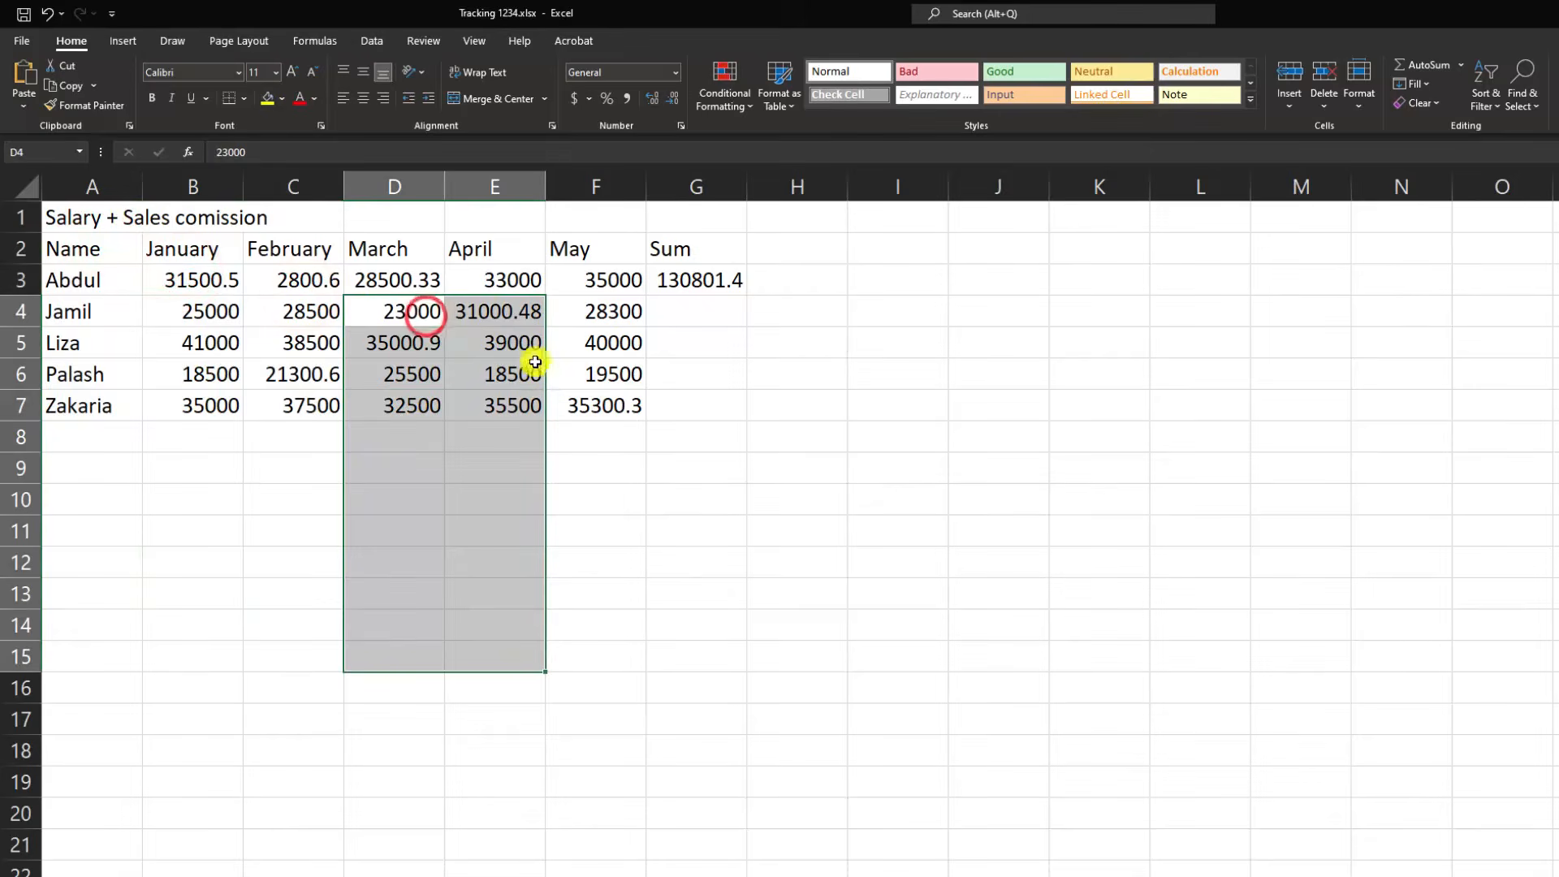
pyautogui.moveTo(505, 298); pyautogui.dragTo(503, 564)
pyautogui.moveTo(593, 337); pyautogui.dragTo(598, 532)
pyautogui.click(114, 183)
pyautogui.click(174, 185)
pyautogui.click(299, 176)
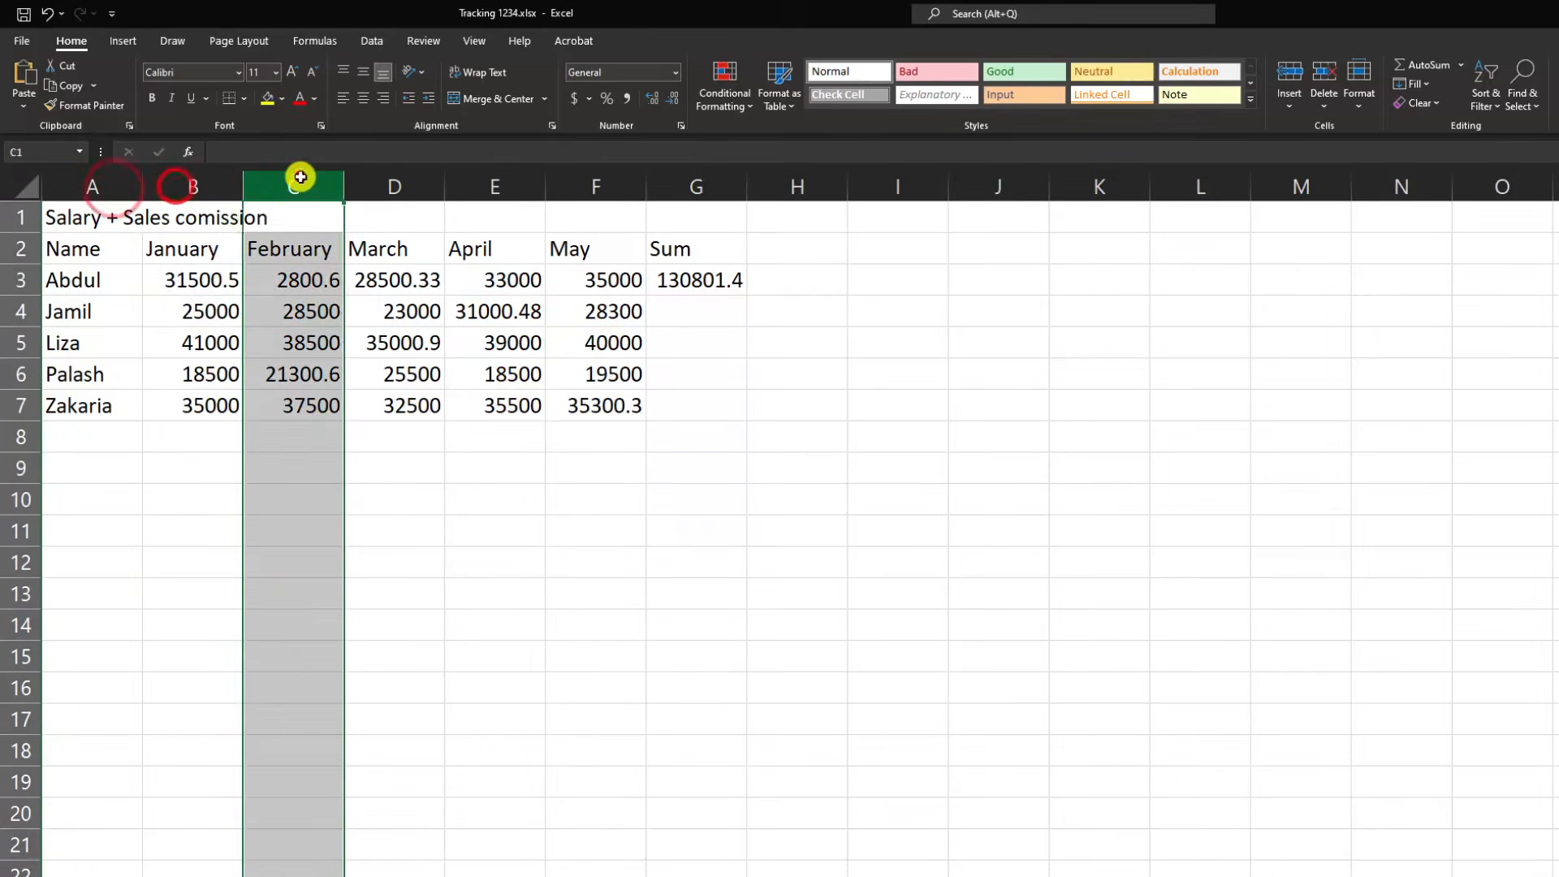
pyautogui.click(407, 184)
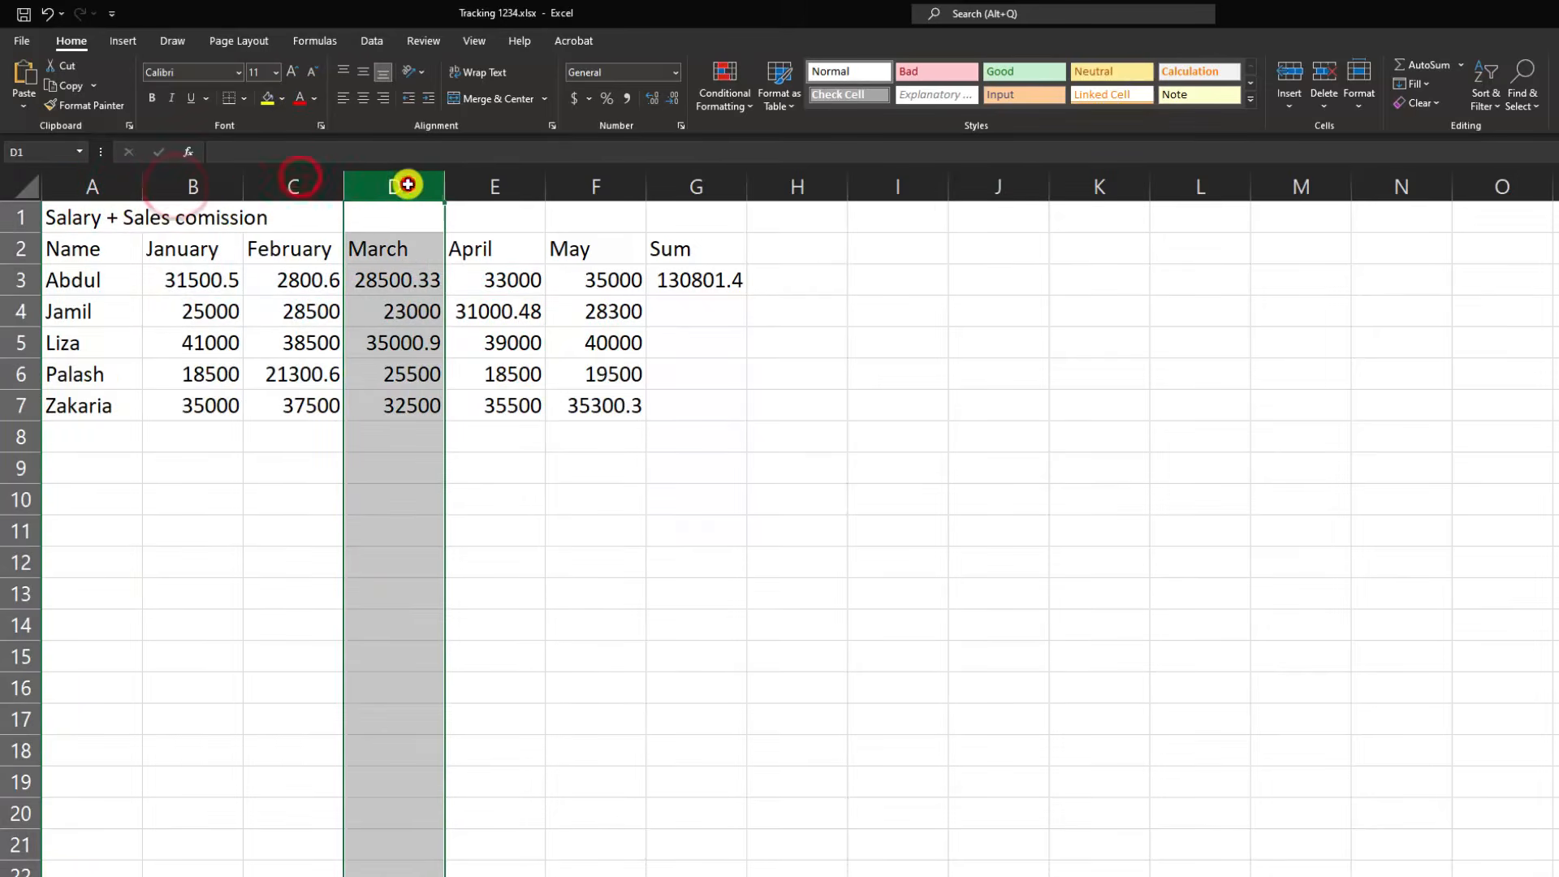
# Step: Examine the numbered rows 1 to 3 and trace cell D6 to its column letter and row number
pyautogui.click(462, 477)
pyautogui.click(21, 217)
pyautogui.click(21, 248)
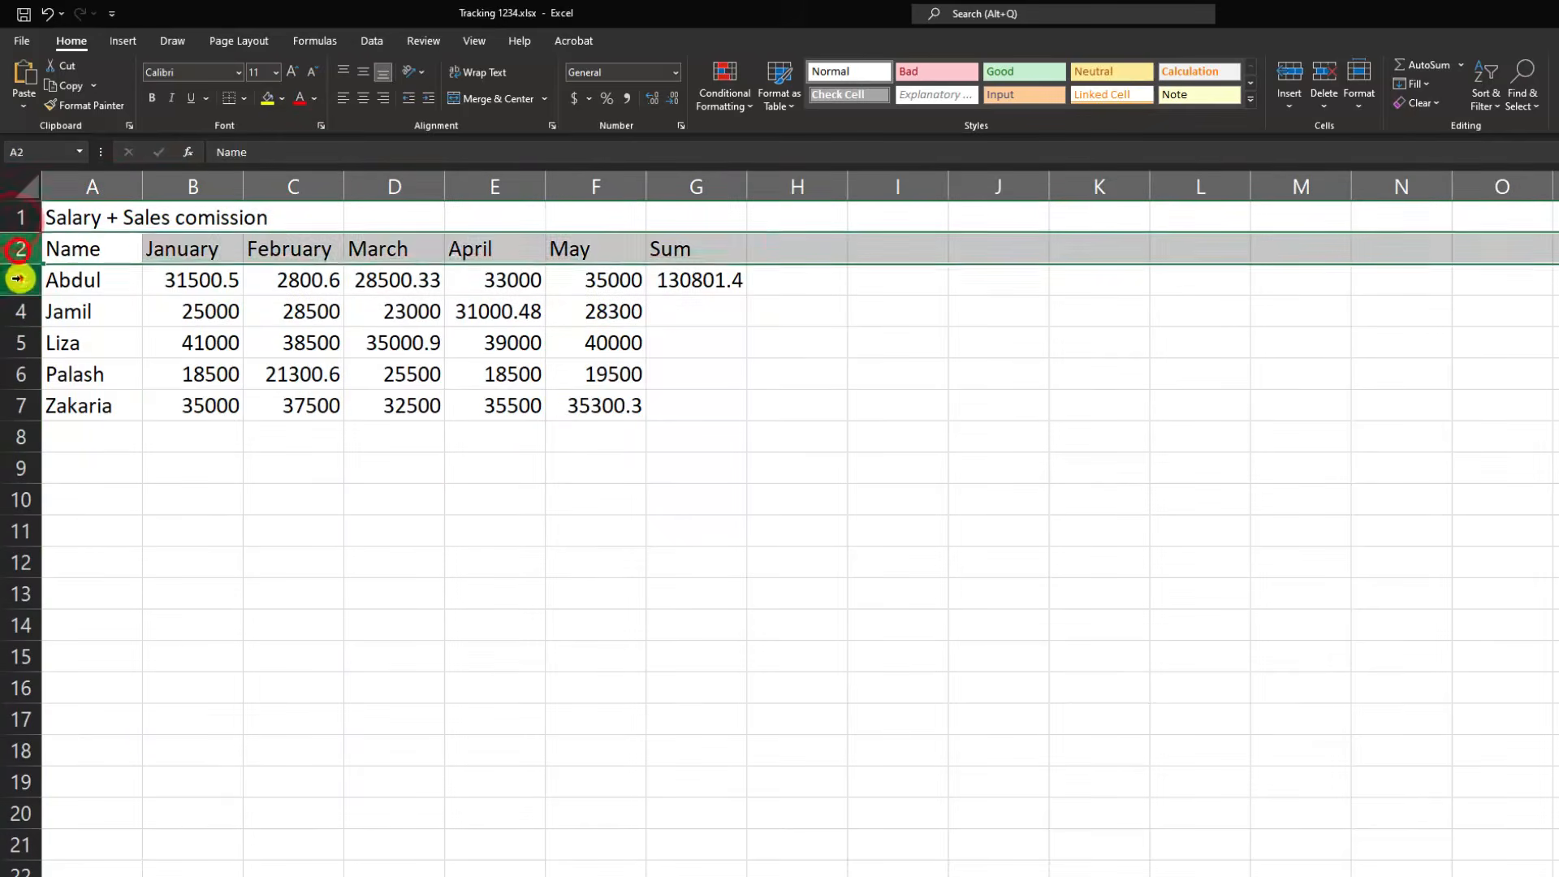
pyautogui.click(20, 280)
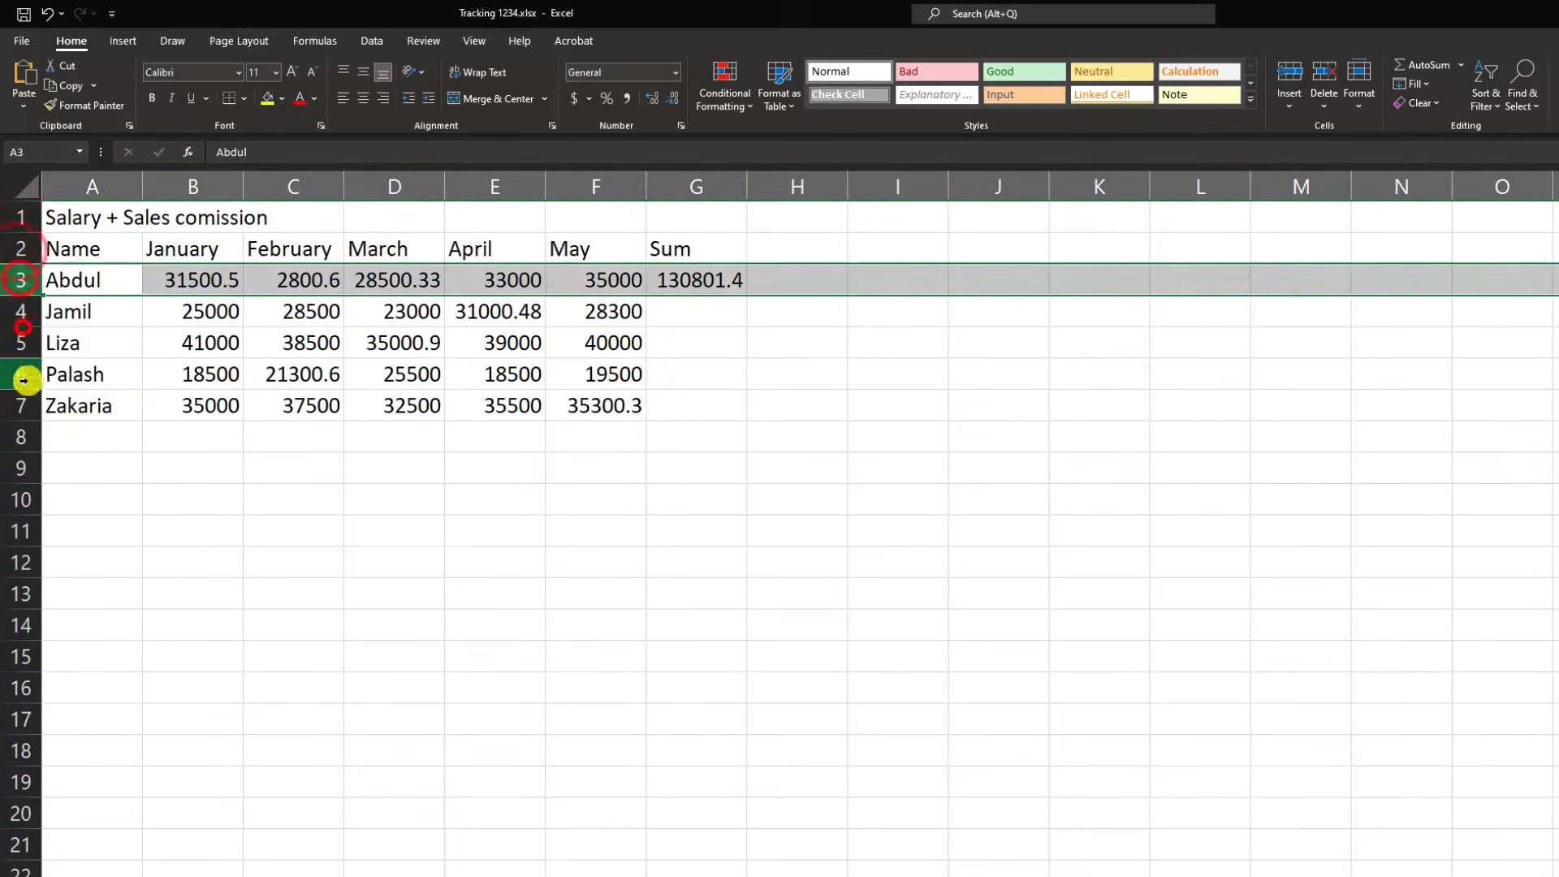
pyautogui.click(537, 462)
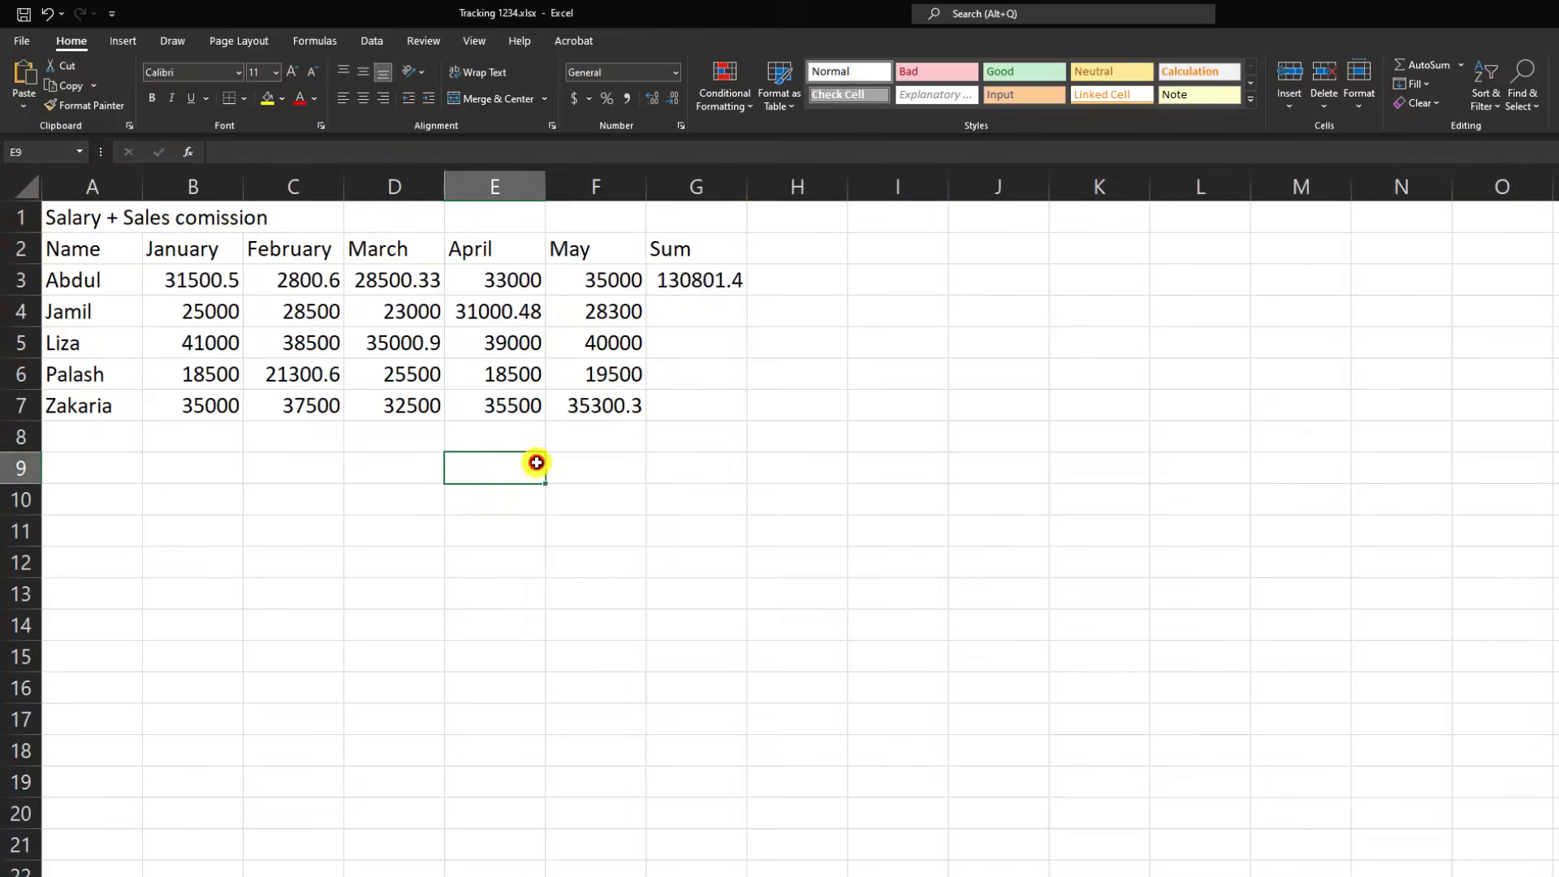
pyautogui.click(418, 370)
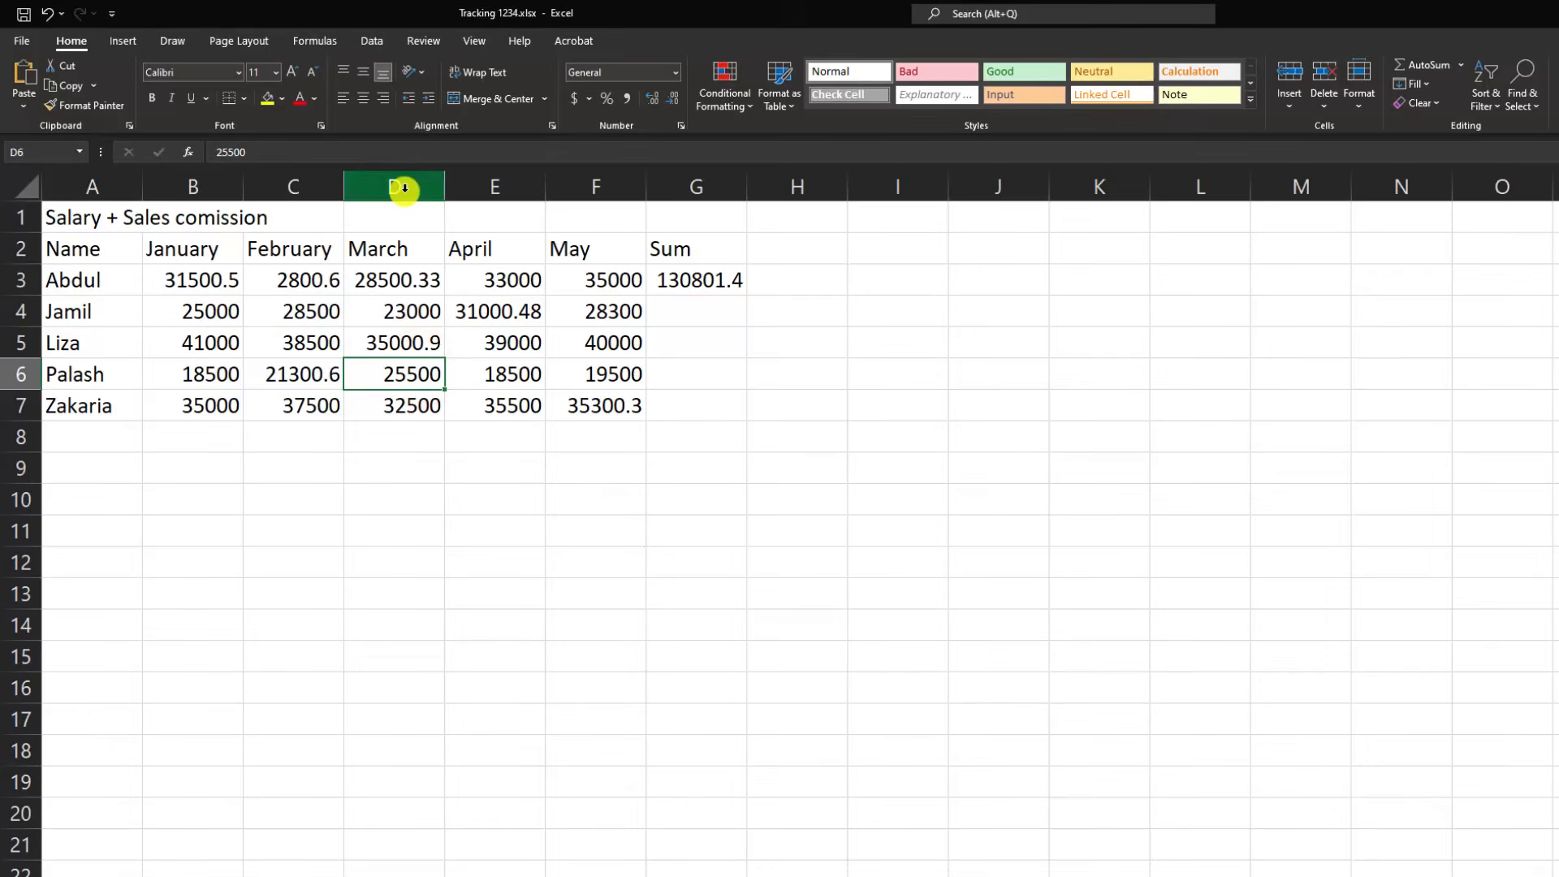
pyautogui.click(15, 373)
# Step: Write the formula =D6 in cell I6 to reference the March amount in row 6
pyautogui.click(857, 426)
pyautogui.click(894, 371)
pyautogui.click(715, 156)
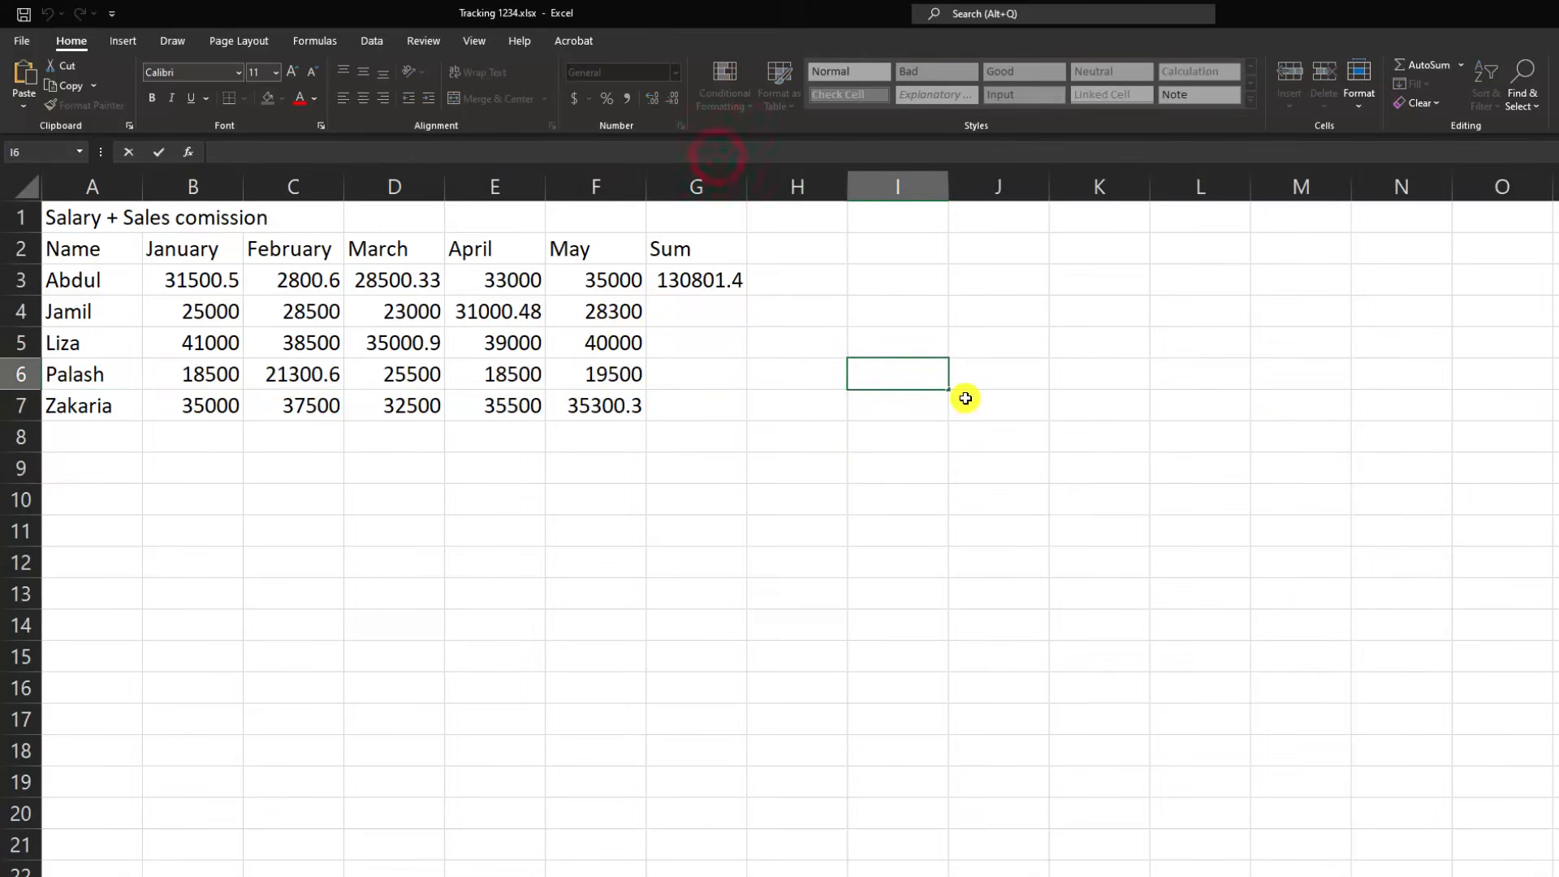
pyautogui.write('=')
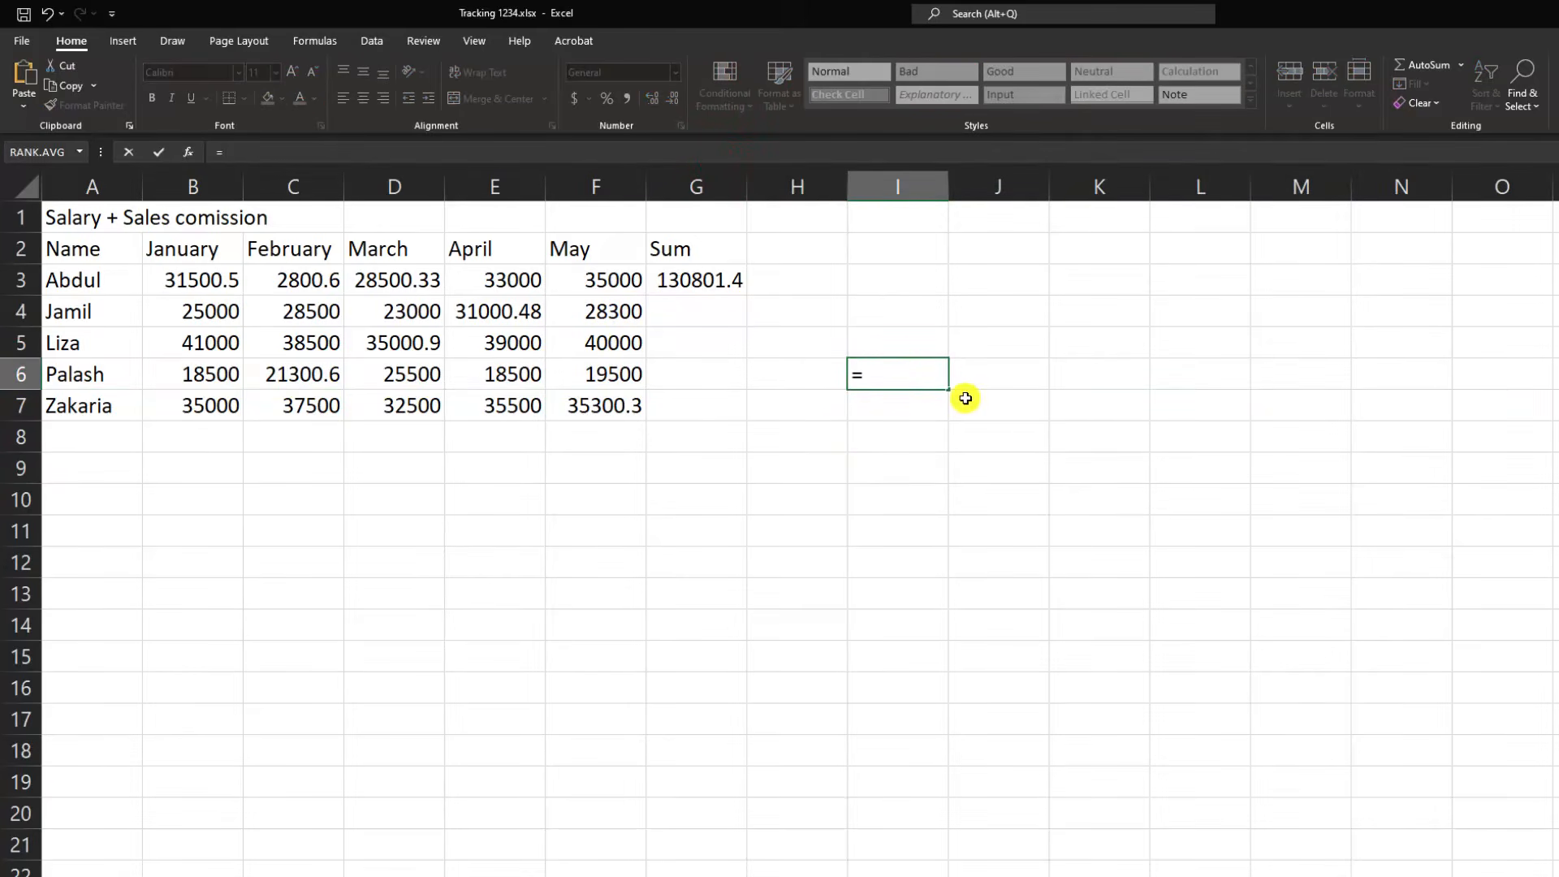
pyautogui.write('D')
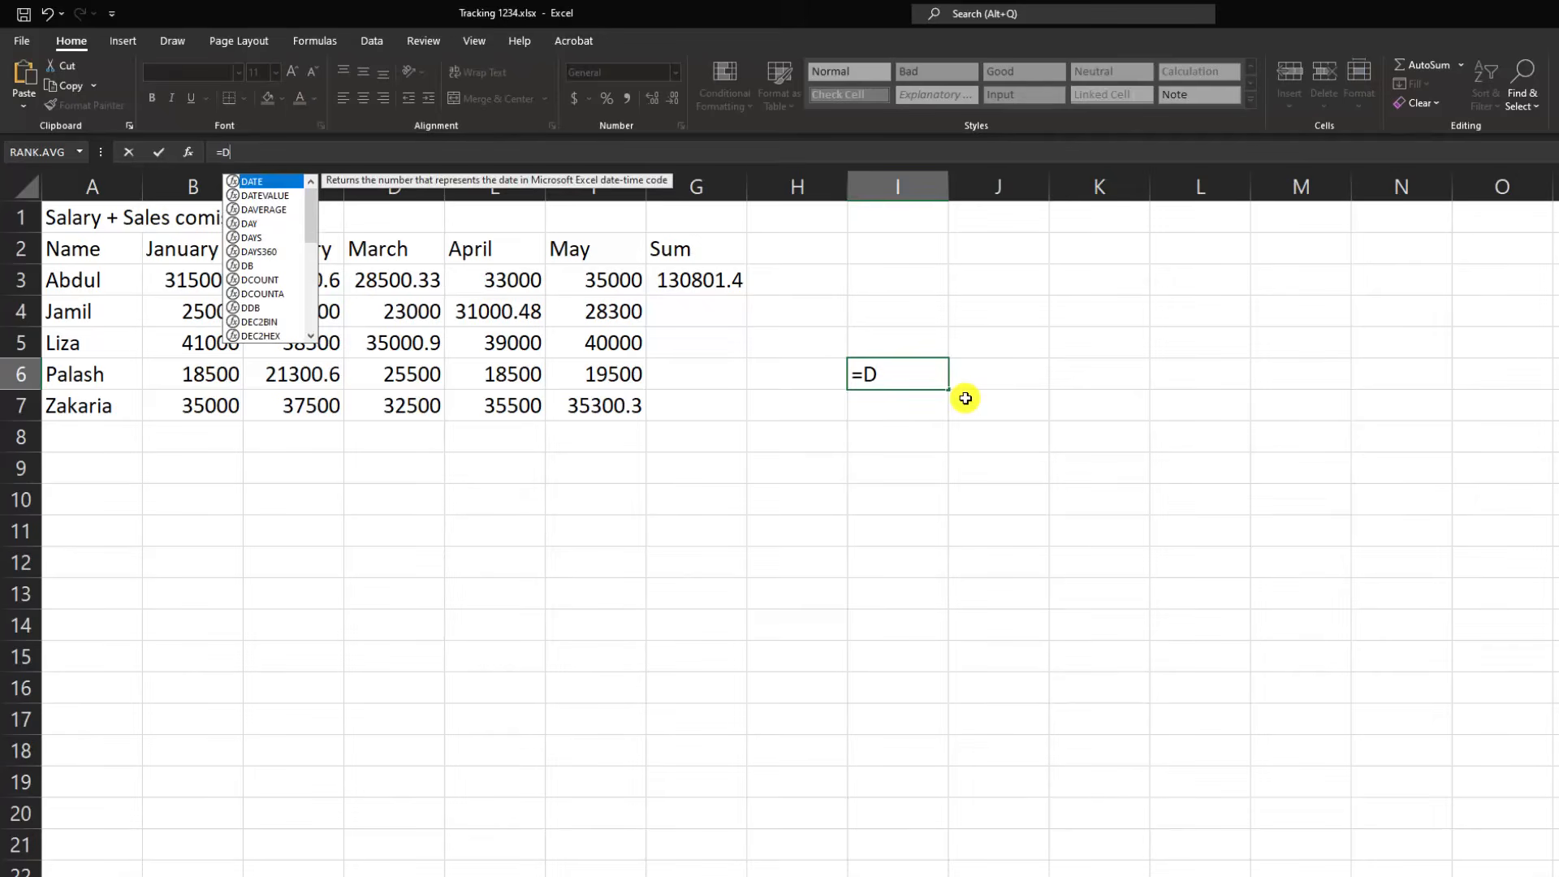
pyautogui.write('6')
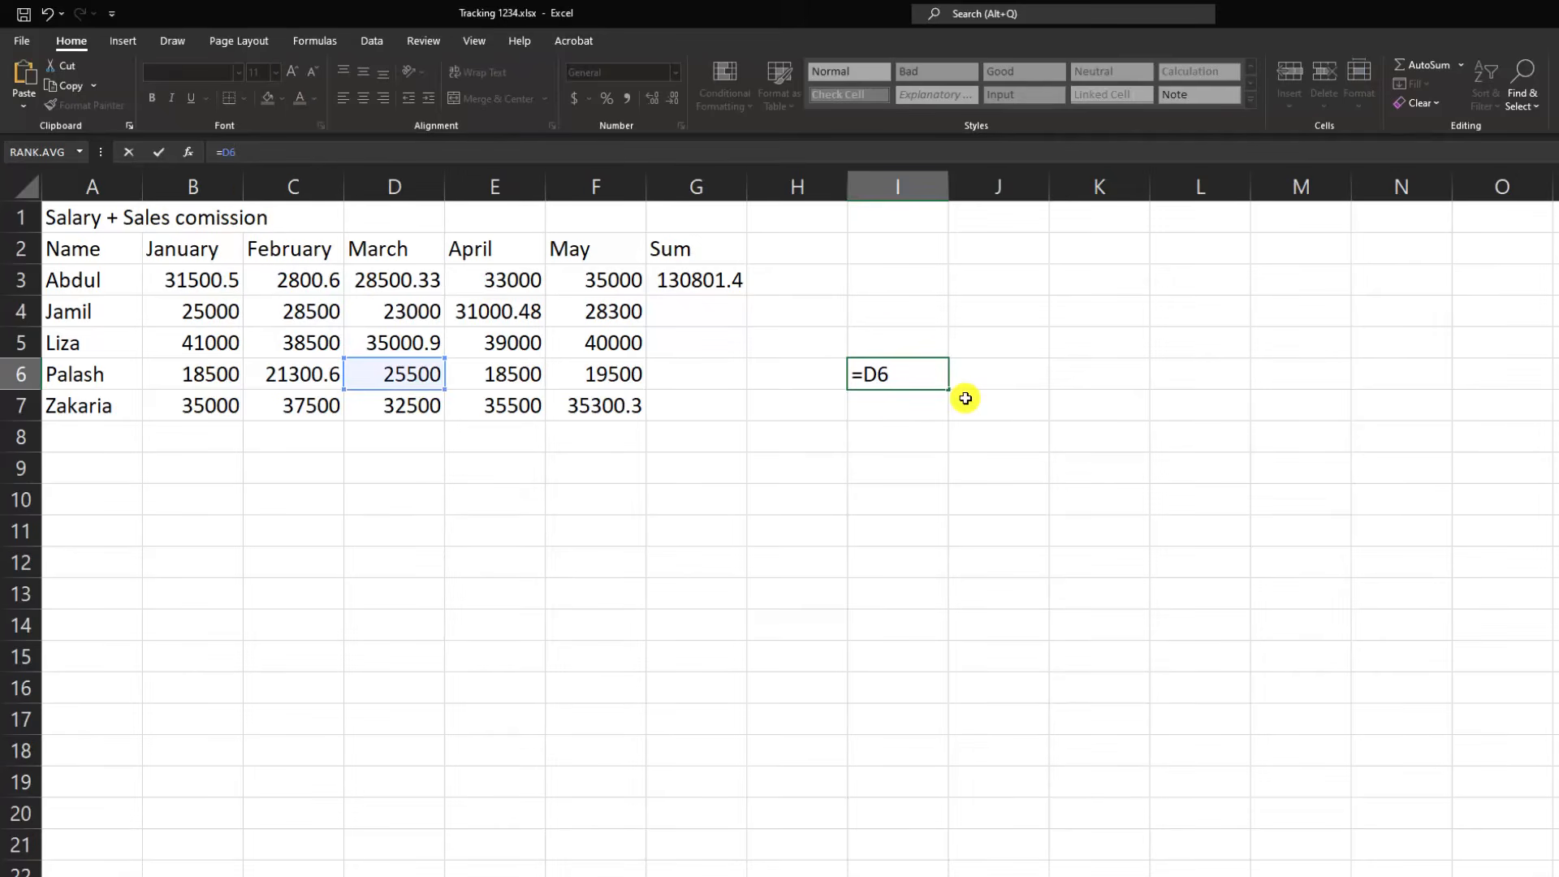
# Step: Change the reference in I6 to =D7 and commit the formula
pyautogui.moveTo(879, 376); pyautogui.dragTo(902, 375)
pyautogui.write('7')
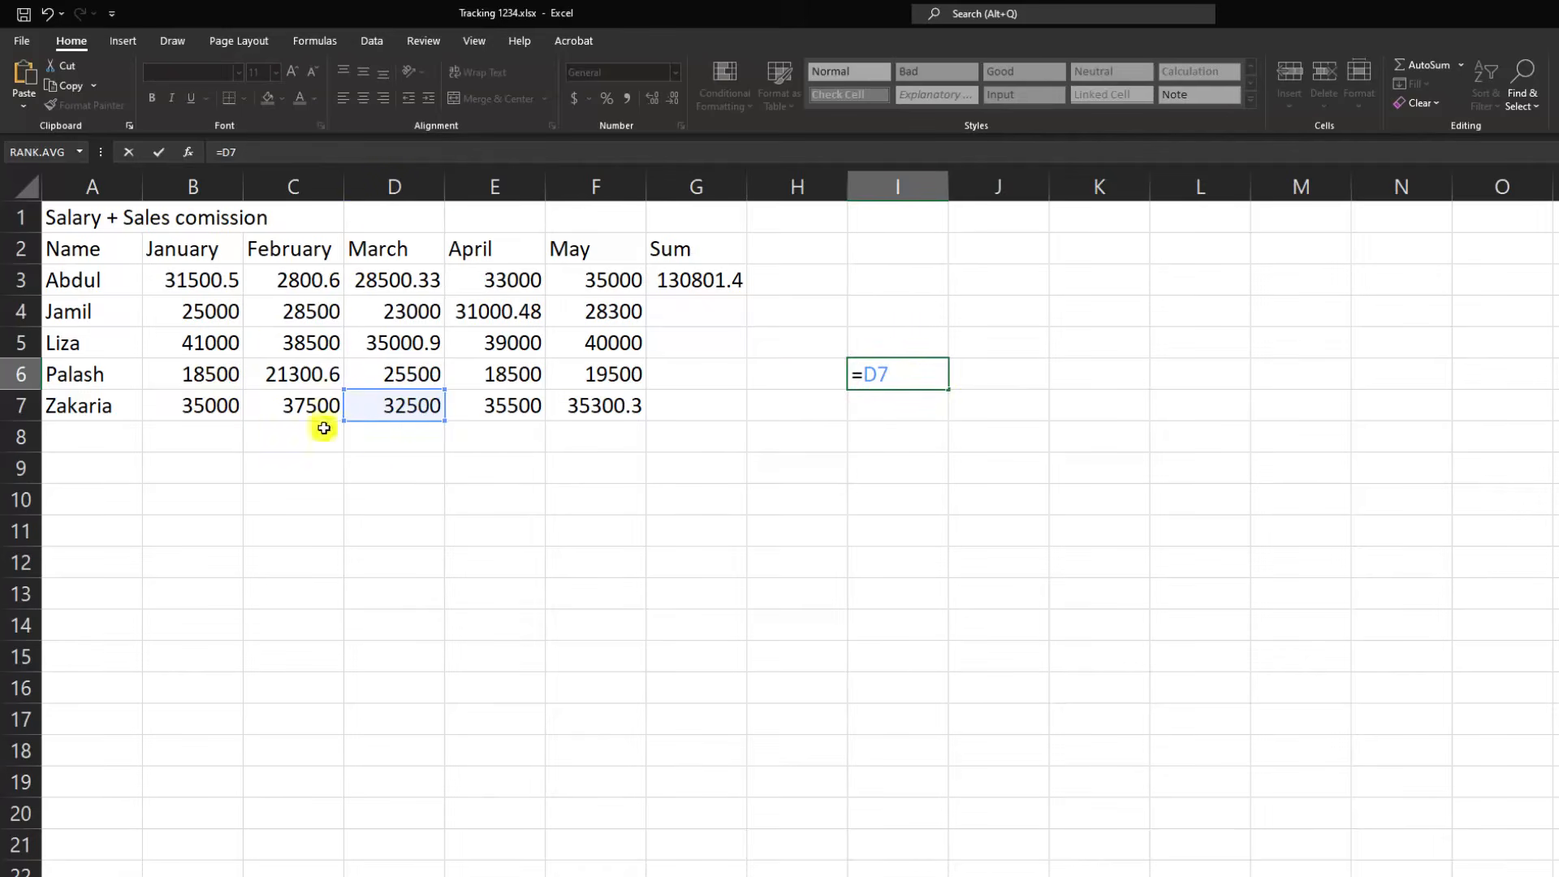
pyautogui.moveTo(903, 374); pyautogui.dragTo(851, 376)
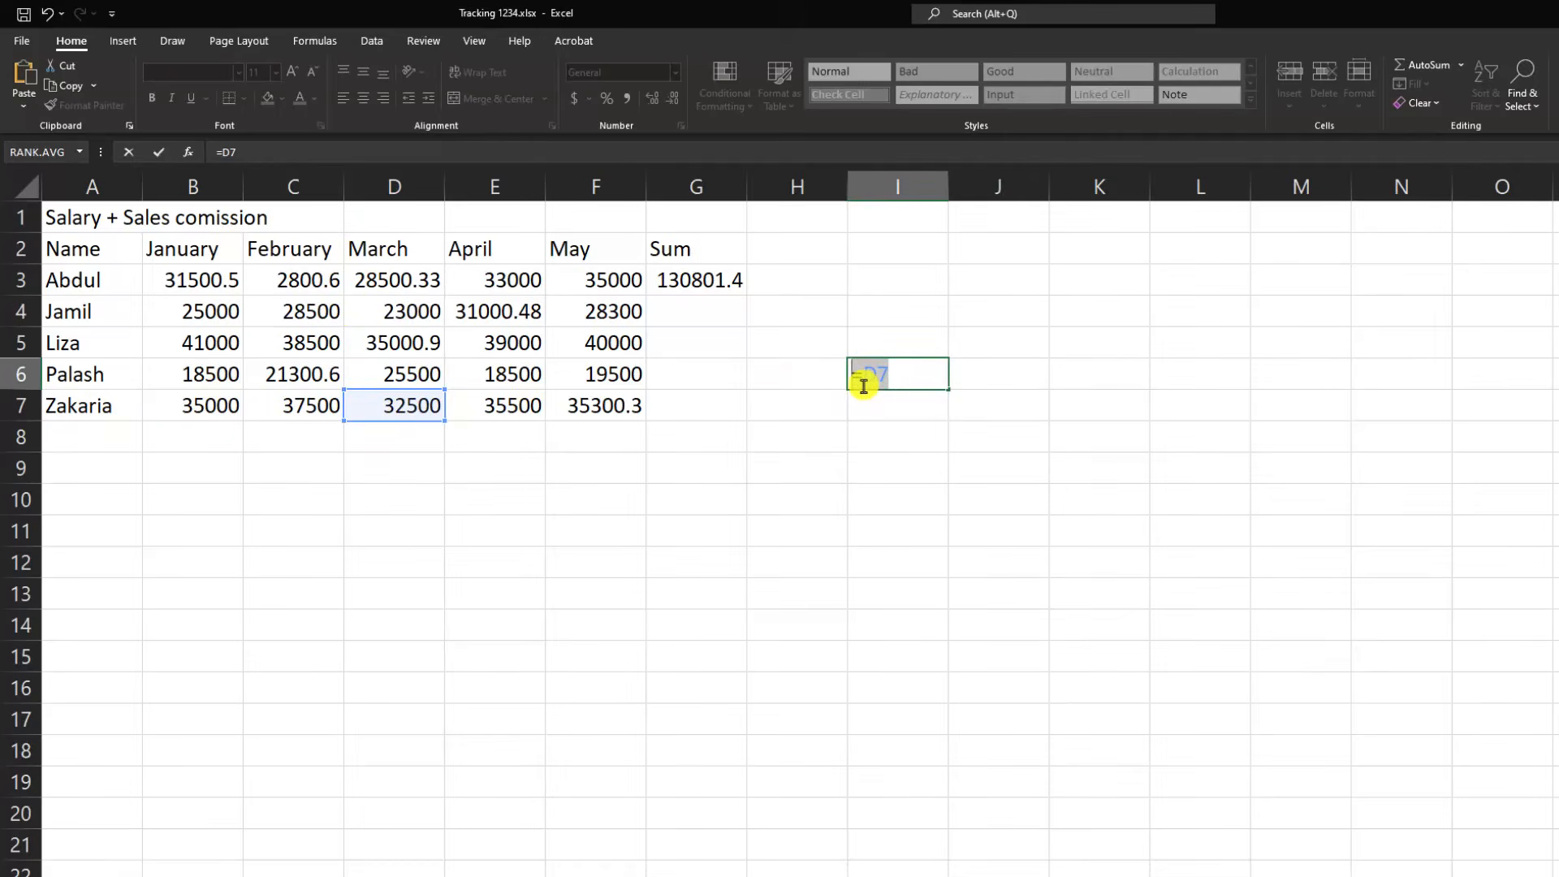
pyautogui.click(909, 382)
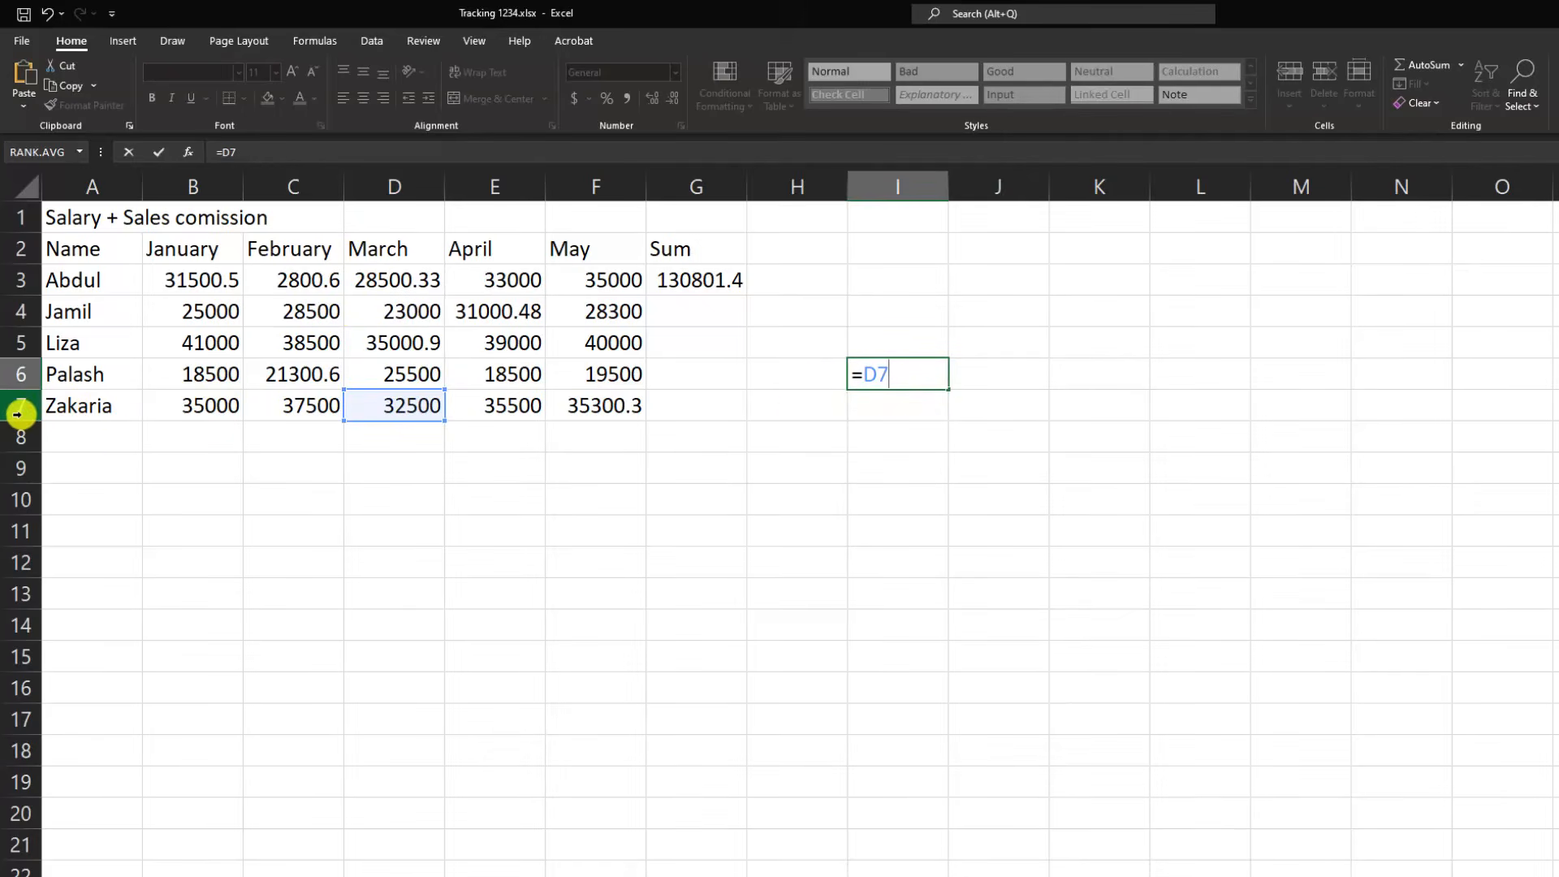
pyautogui.click(172, 400)
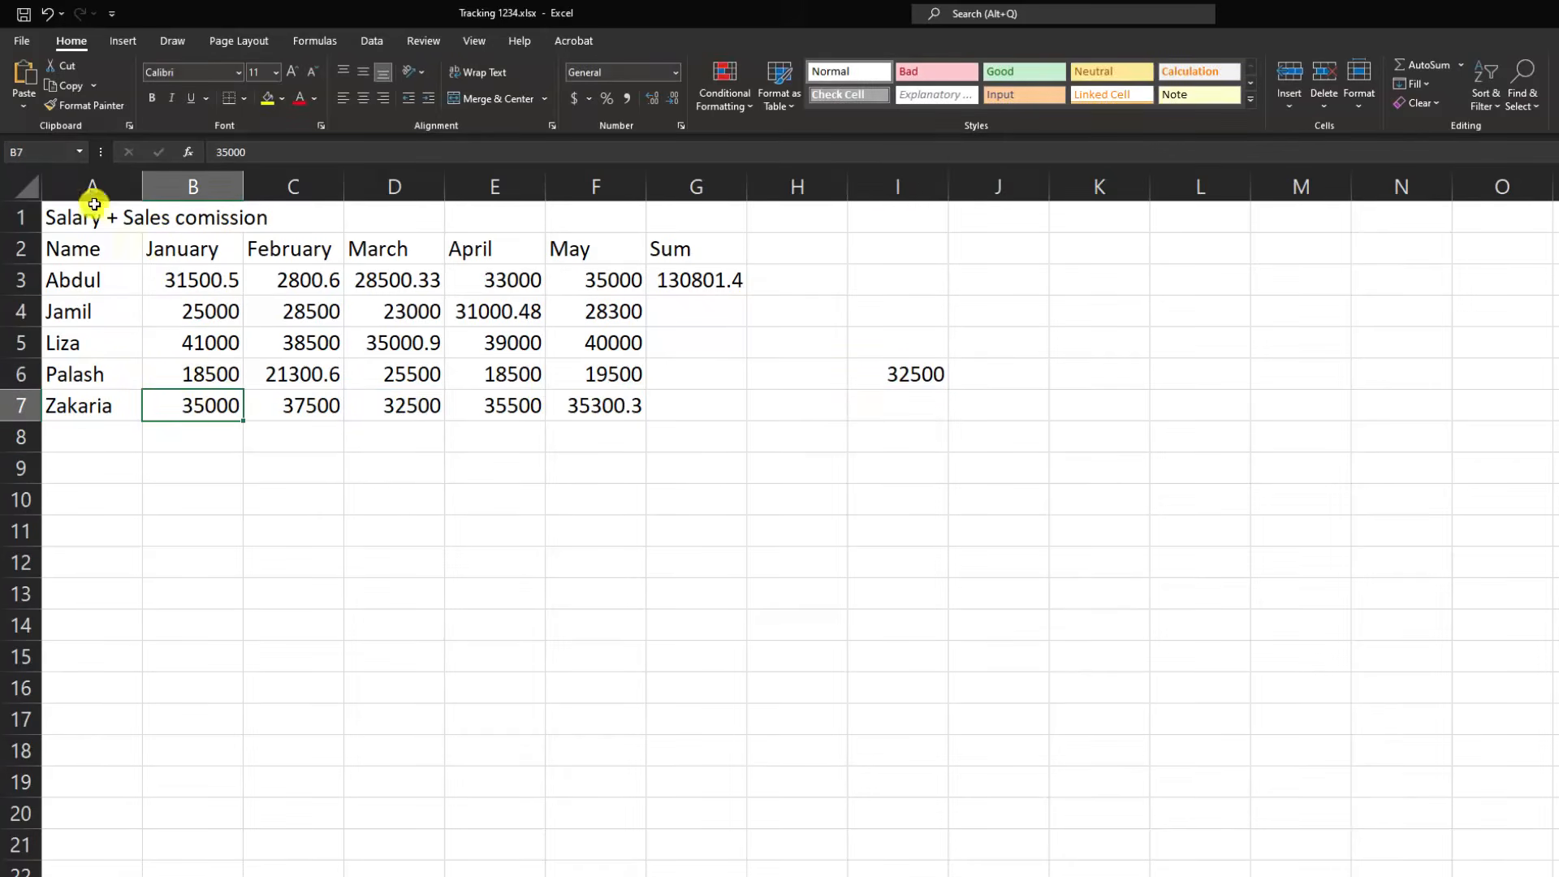
# Step: Replace the formula in I6 with =SUM(B7:F7) to total row 7 from January to May
pyautogui.click(26, 152)
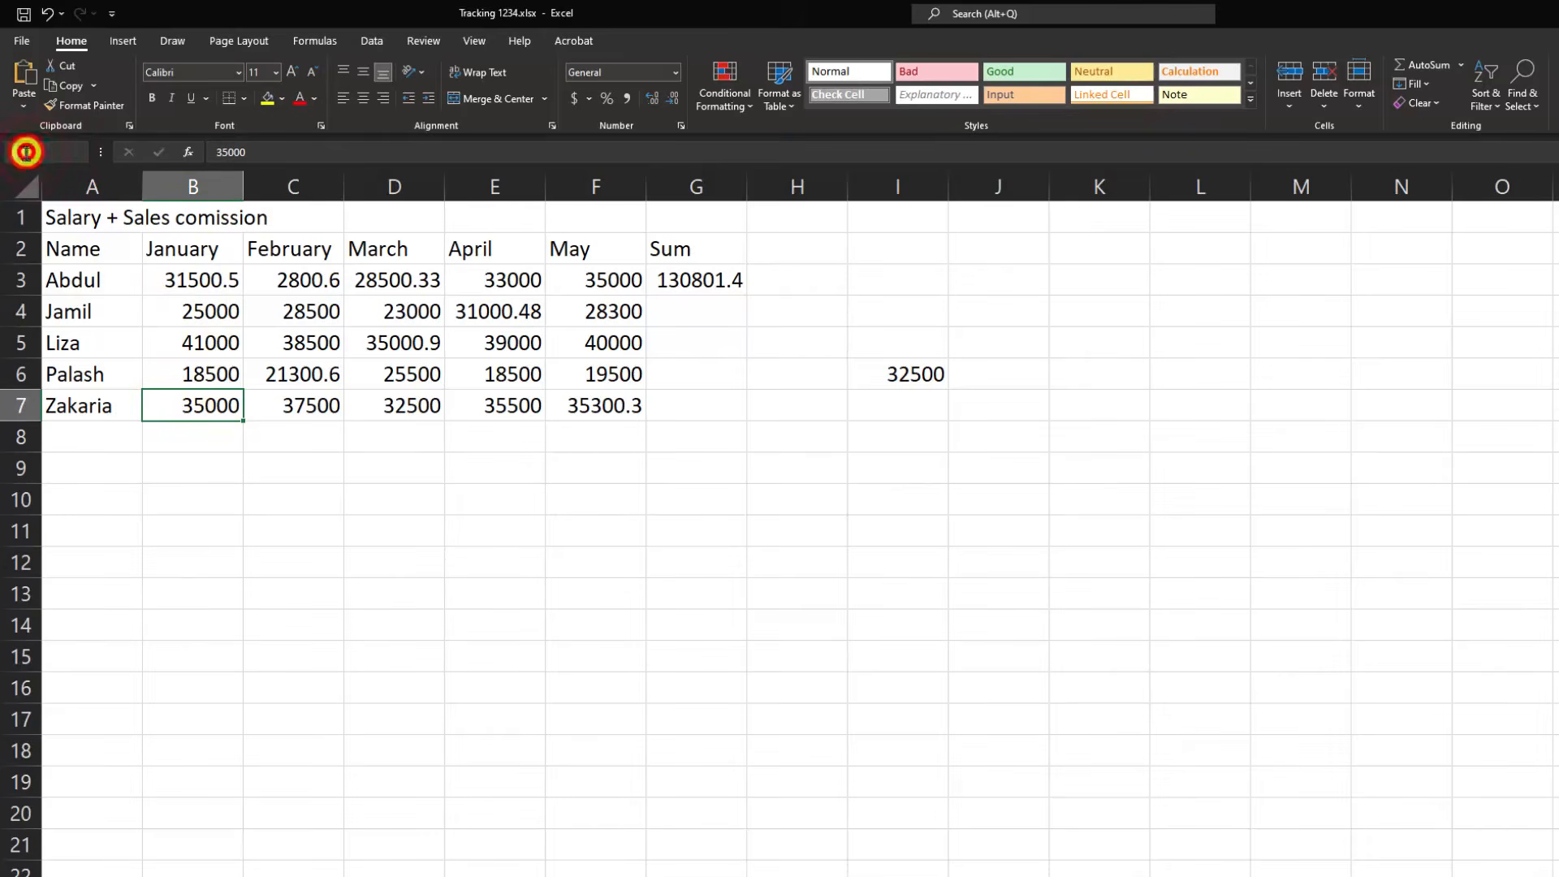
pyautogui.click(211, 414)
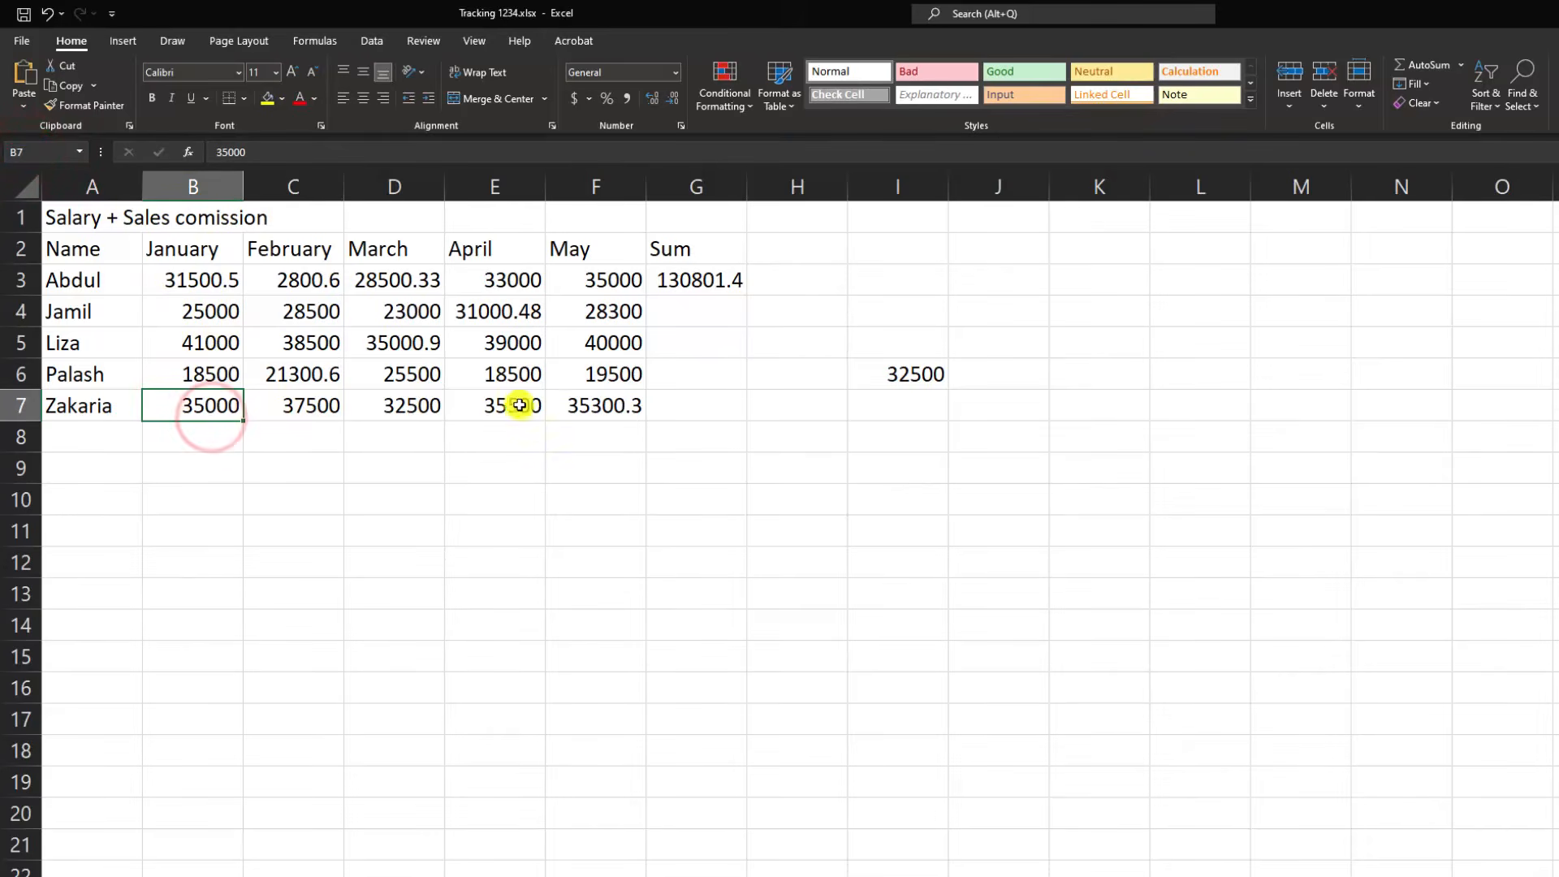
pyautogui.click(578, 406)
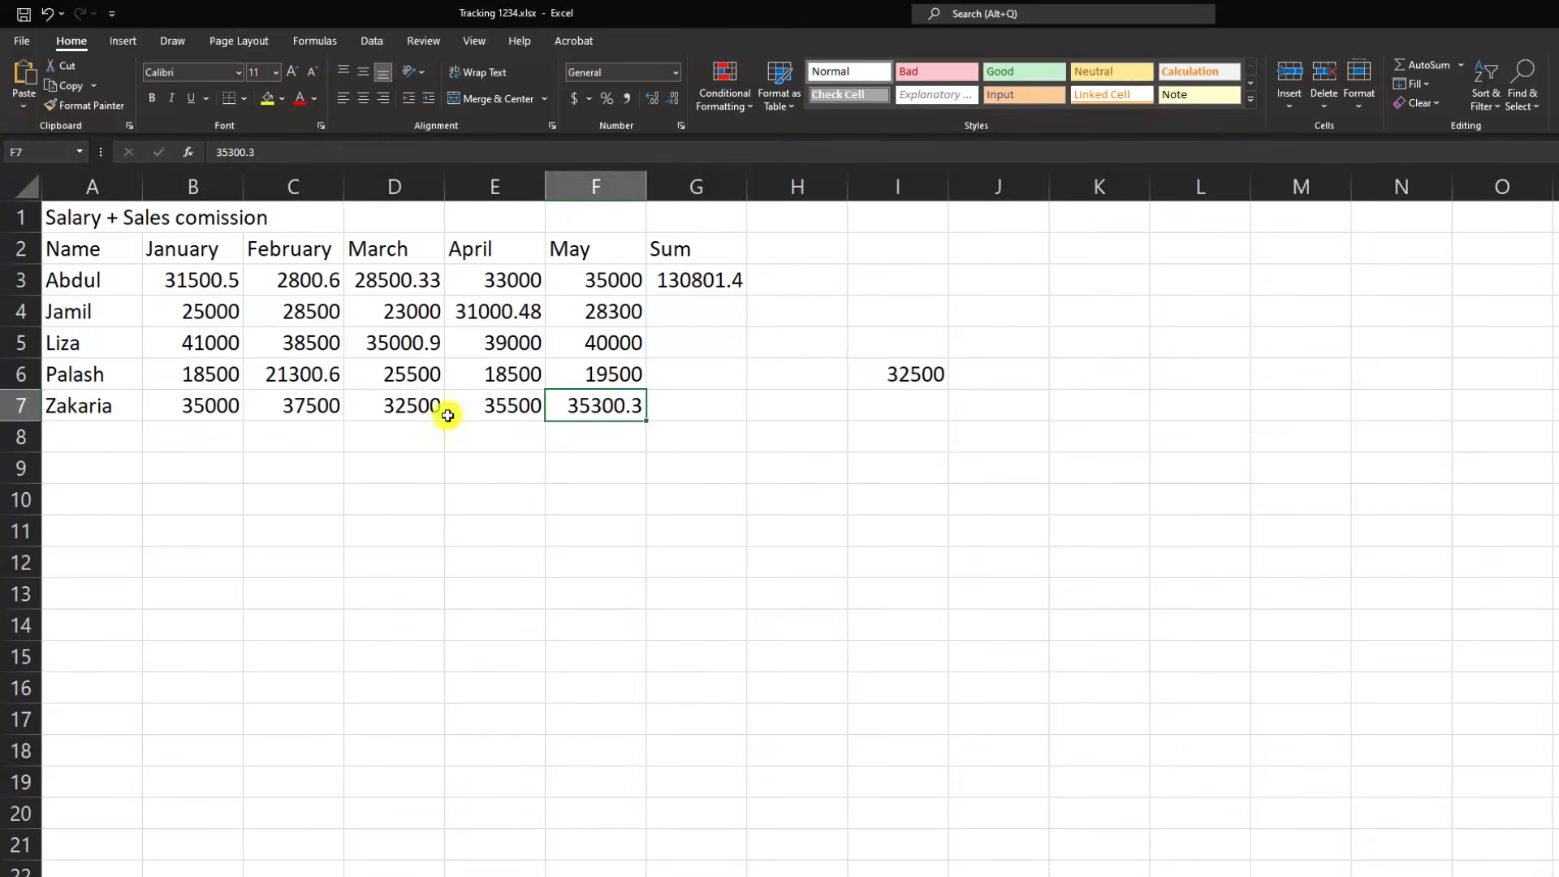
pyautogui.click(916, 376)
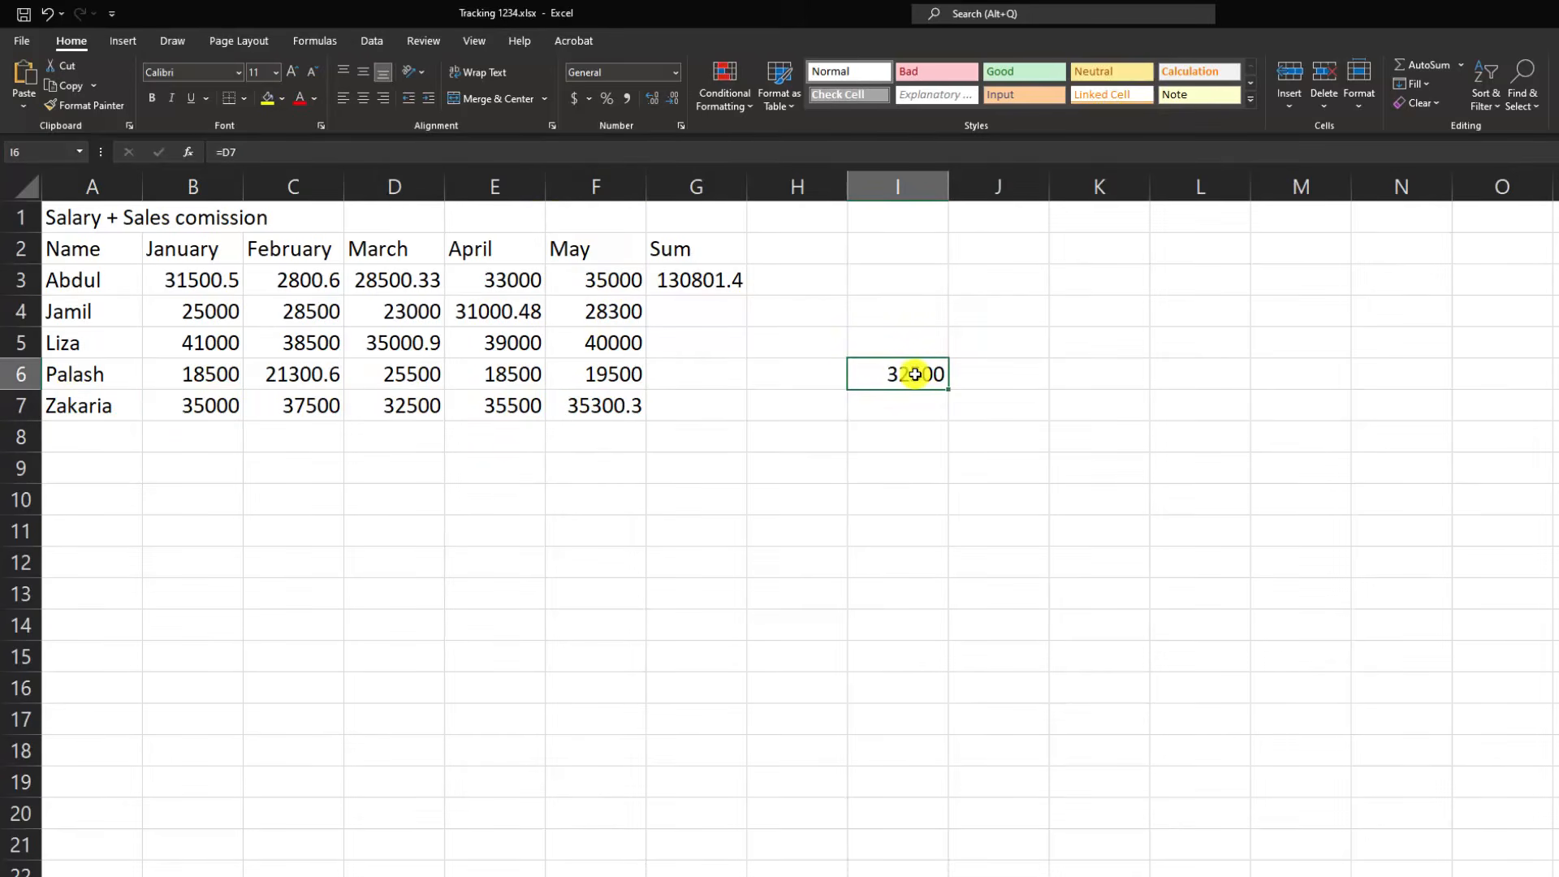
pyautogui.doubleClick(915, 375)
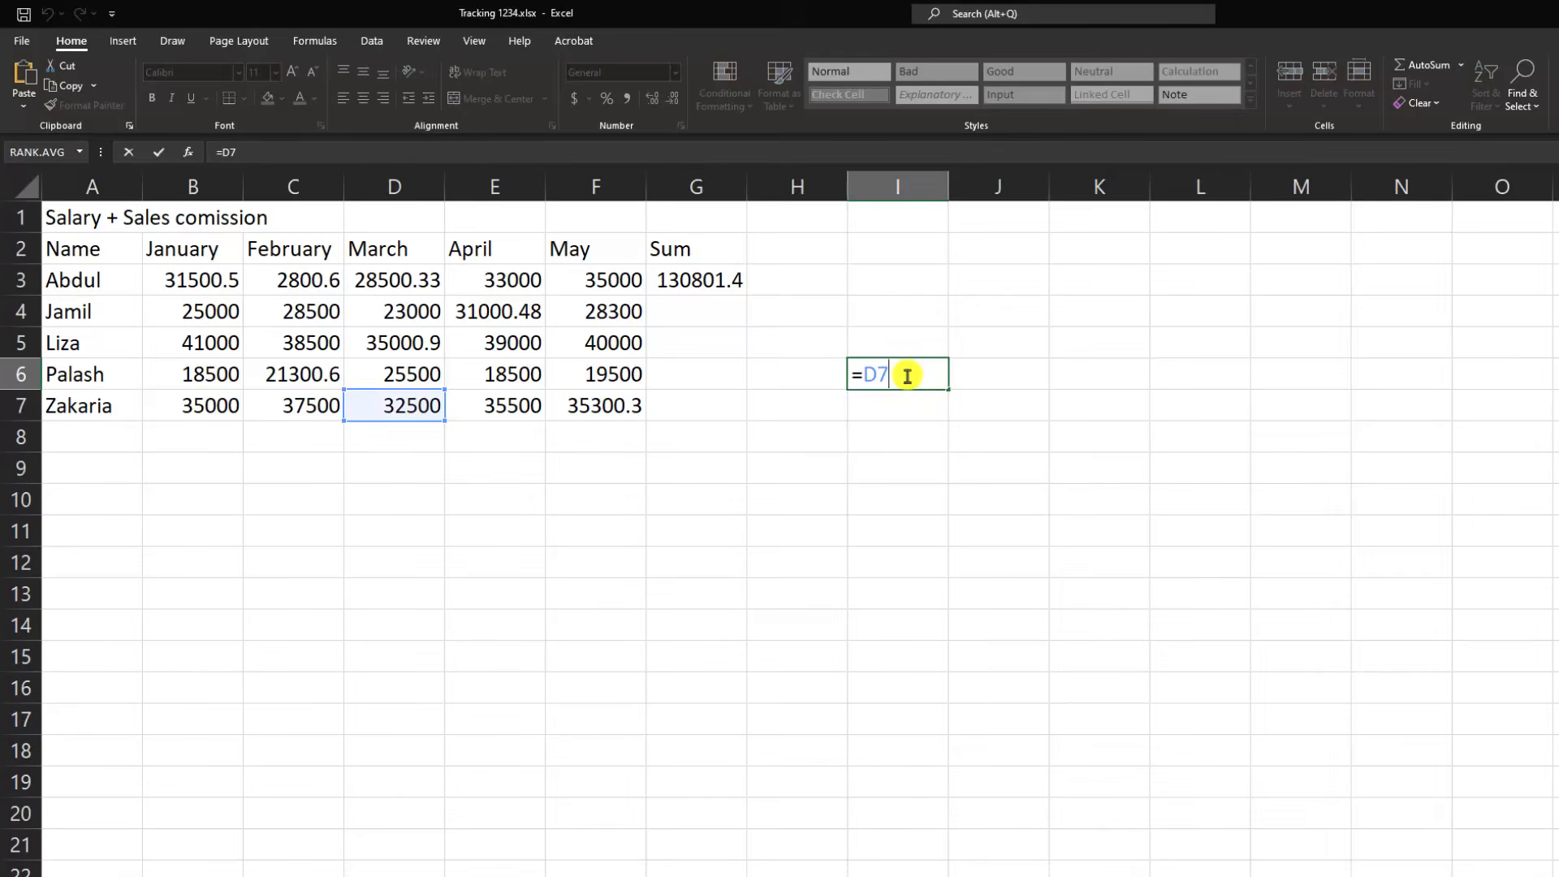
pyautogui.press('BackSpace')
pyautogui.press('BackSpace')
pyautogui.write('su')
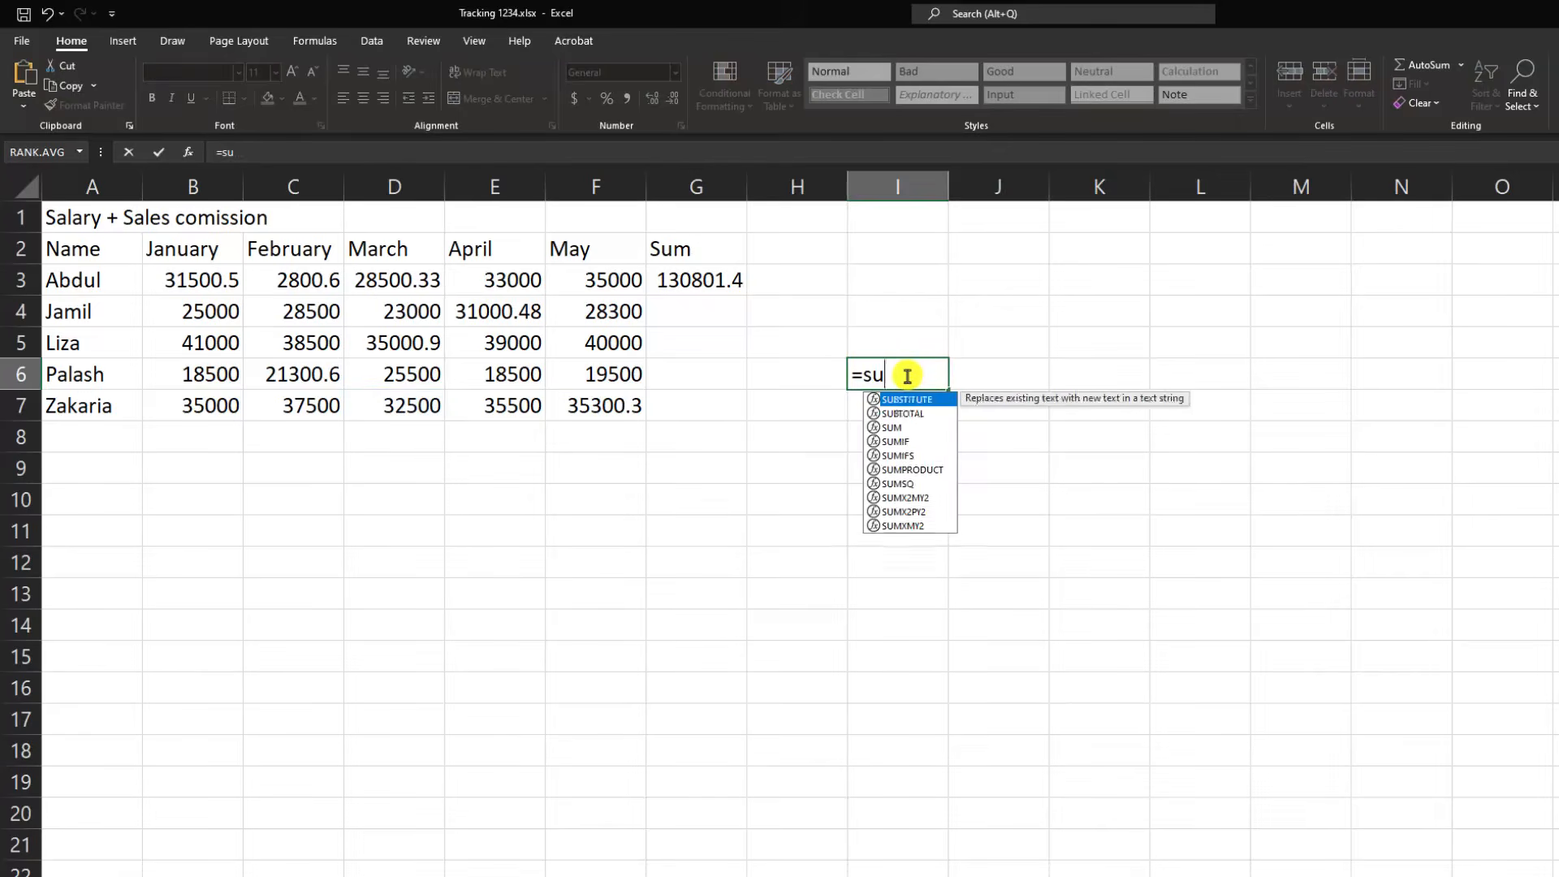
pyautogui.write('m(')
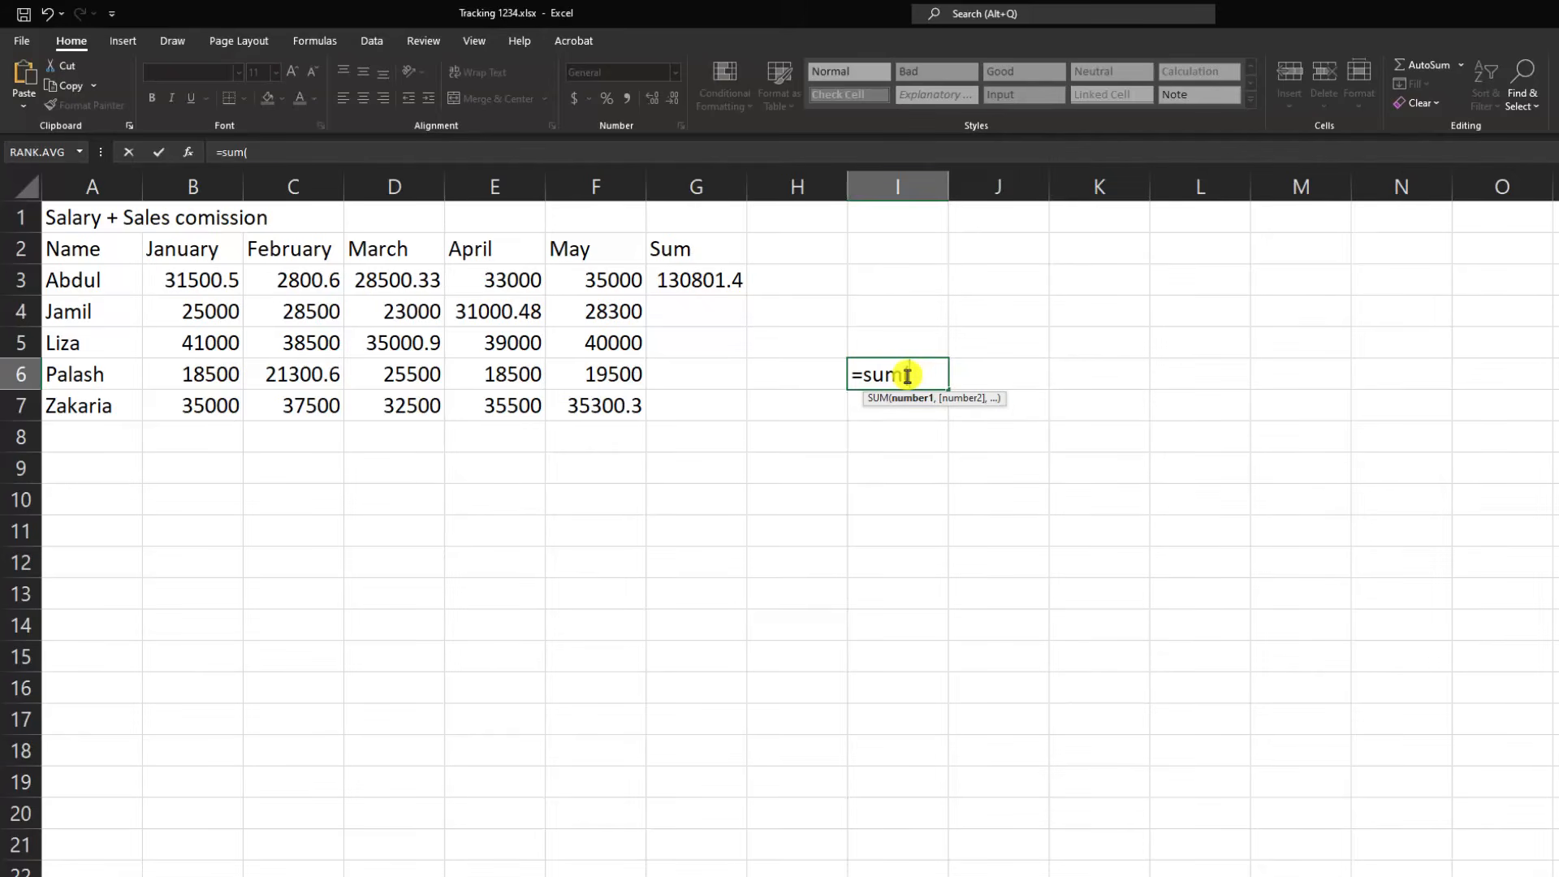
pyautogui.write('B7')
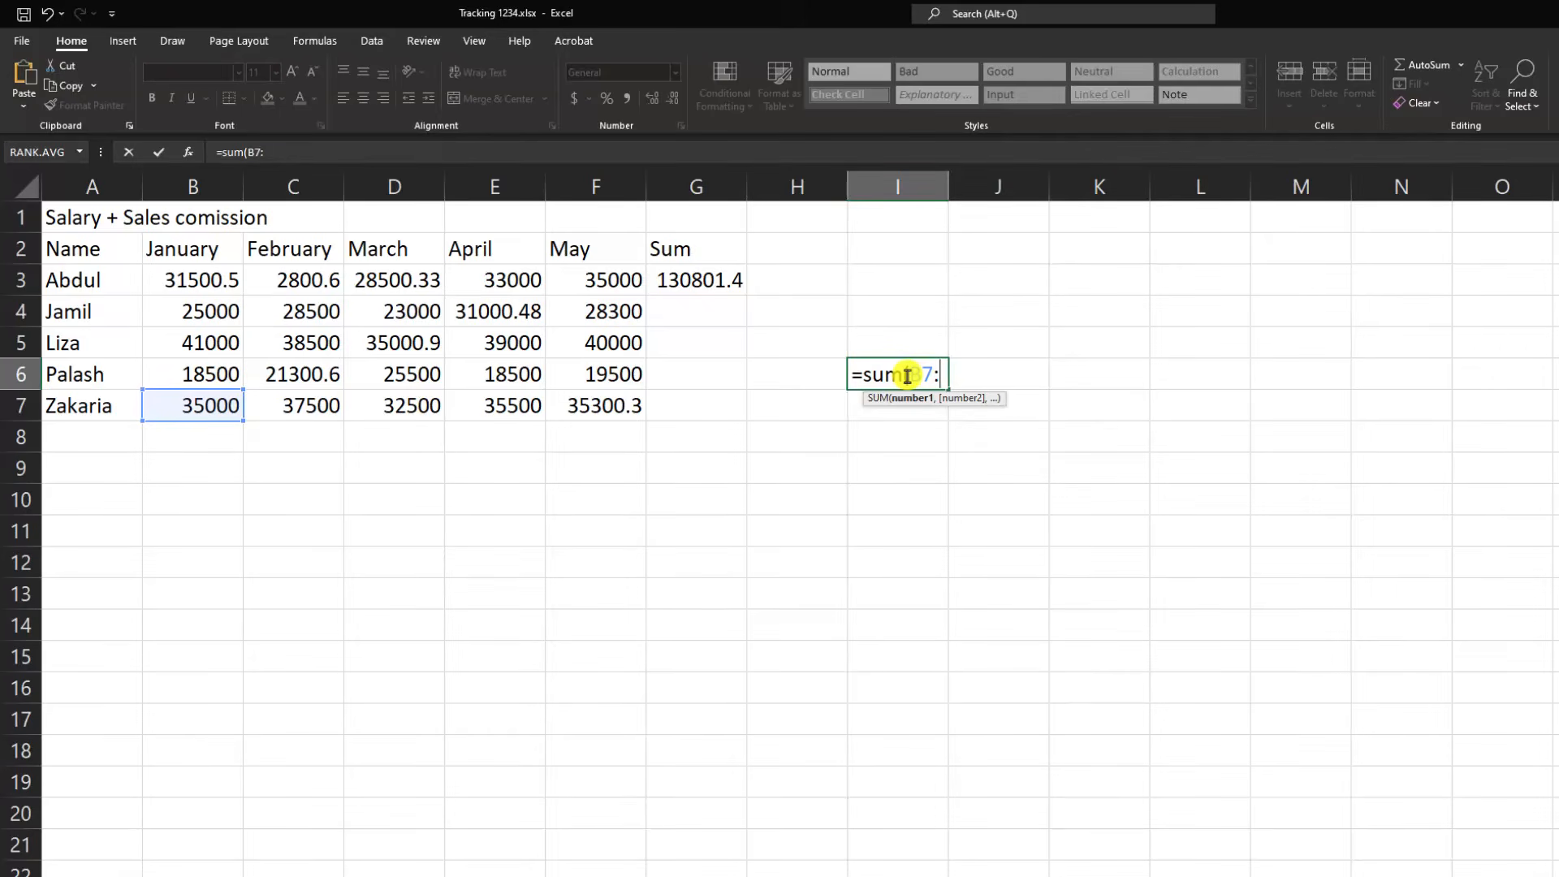
pyautogui.write(':F')
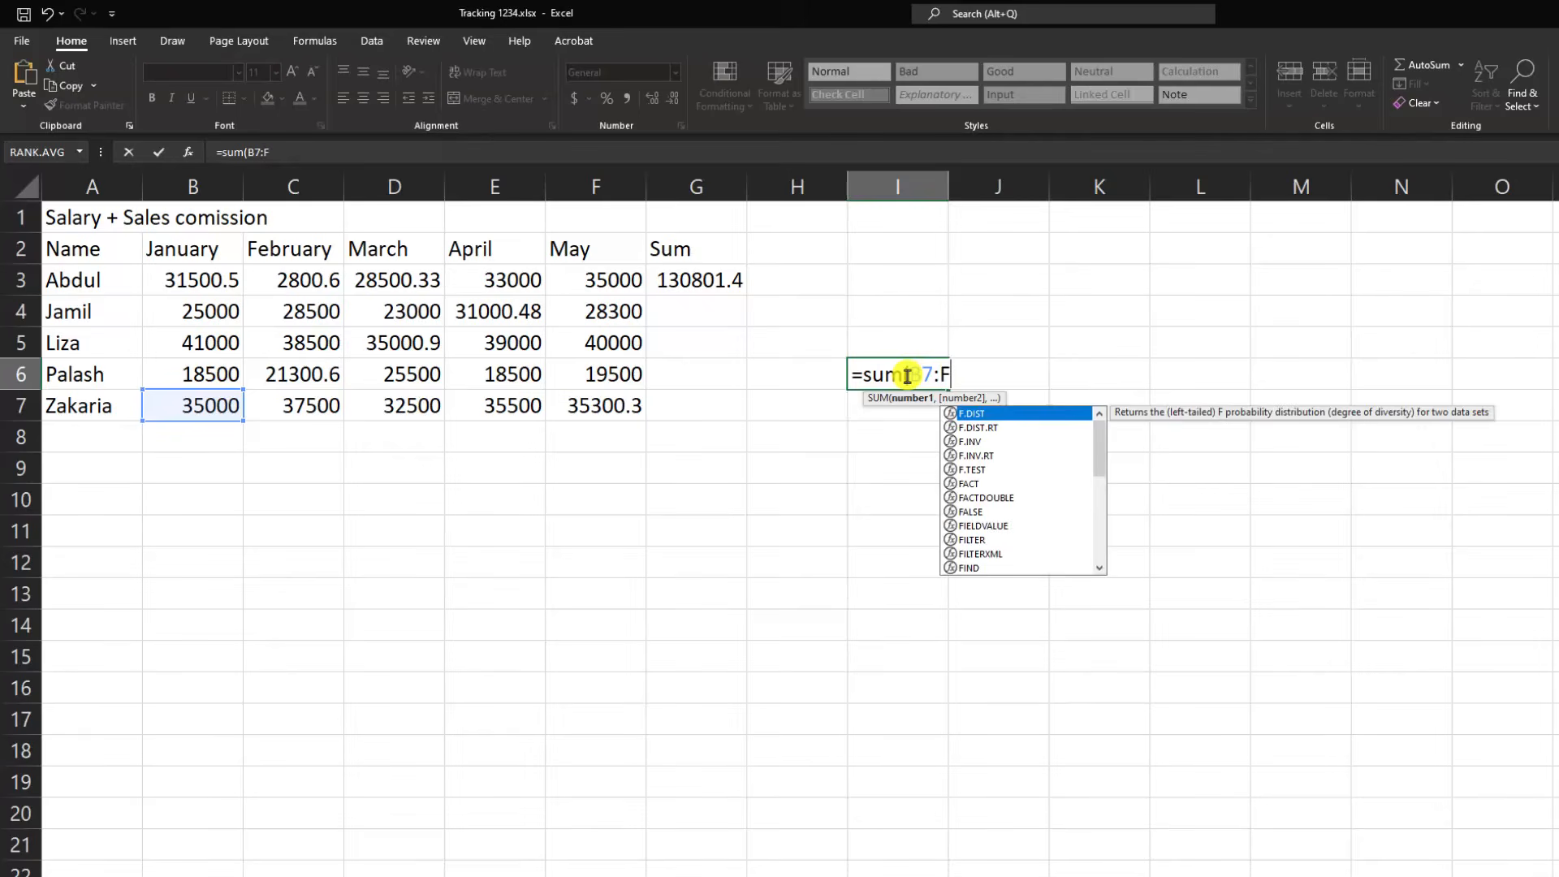
pyautogui.write('7)')
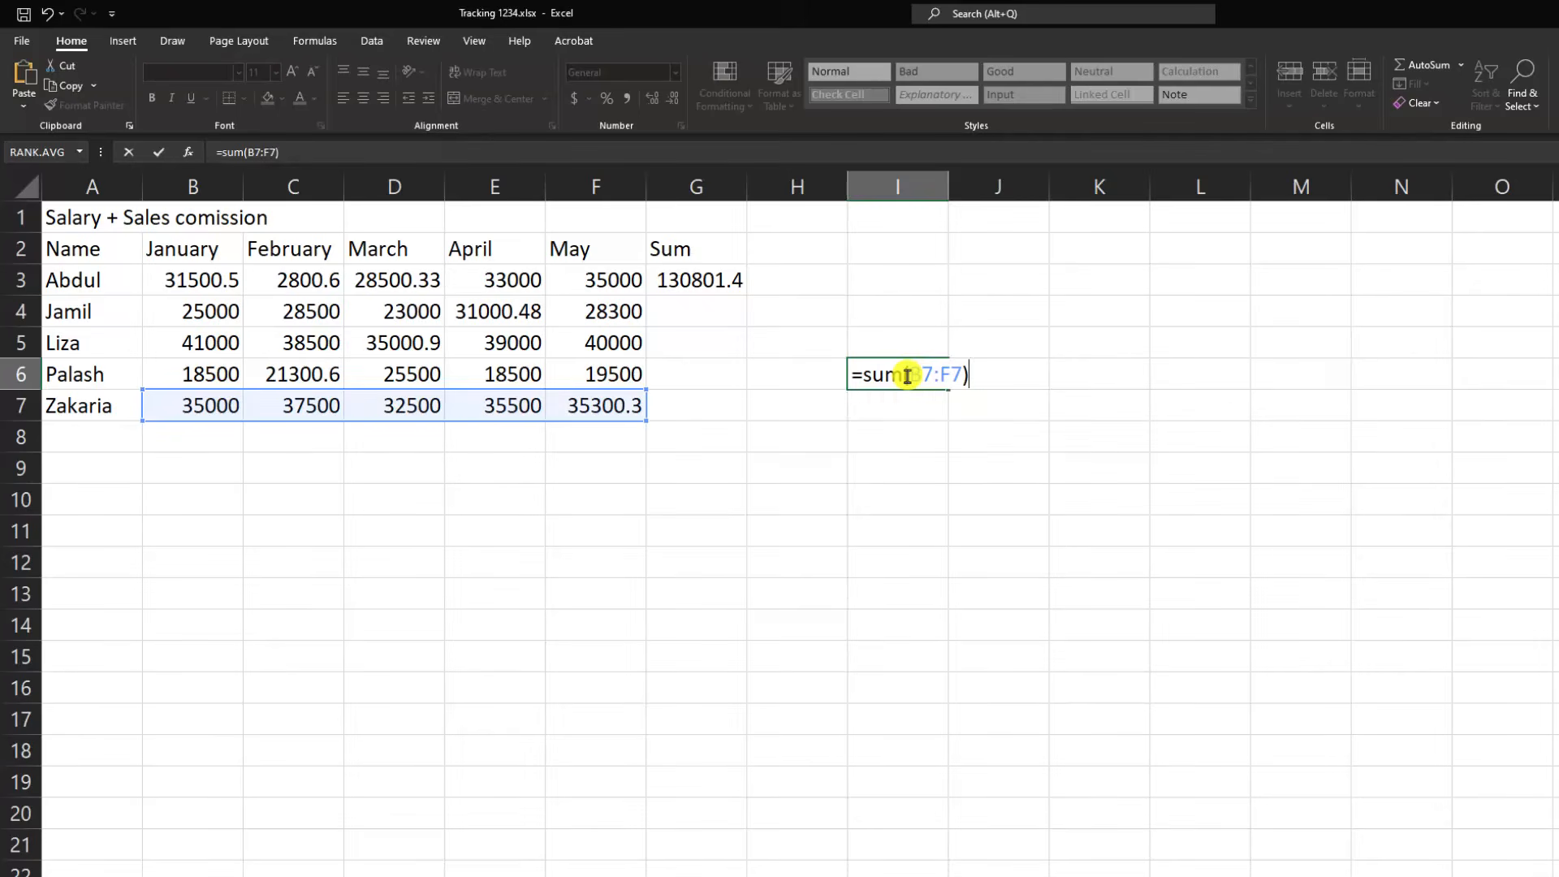
pyautogui.press('Return')
pyautogui.click(907, 375)
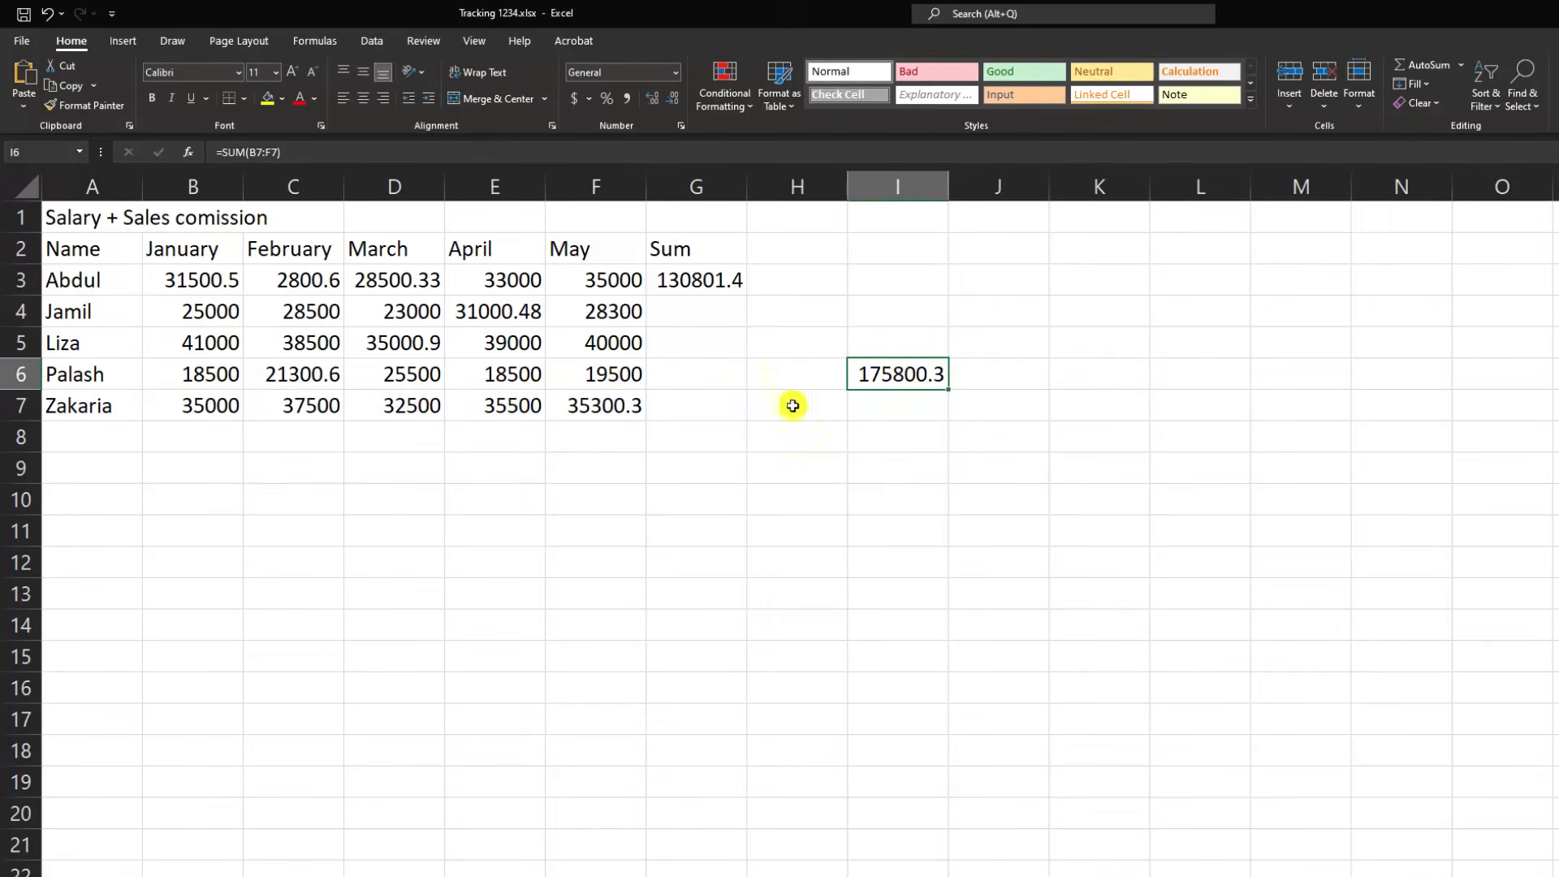
# Step: Enter =SUM(B7+F7) in H10 to add only the January and May amounts of row 7
pyautogui.click(190, 409)
pyautogui.click(597, 406)
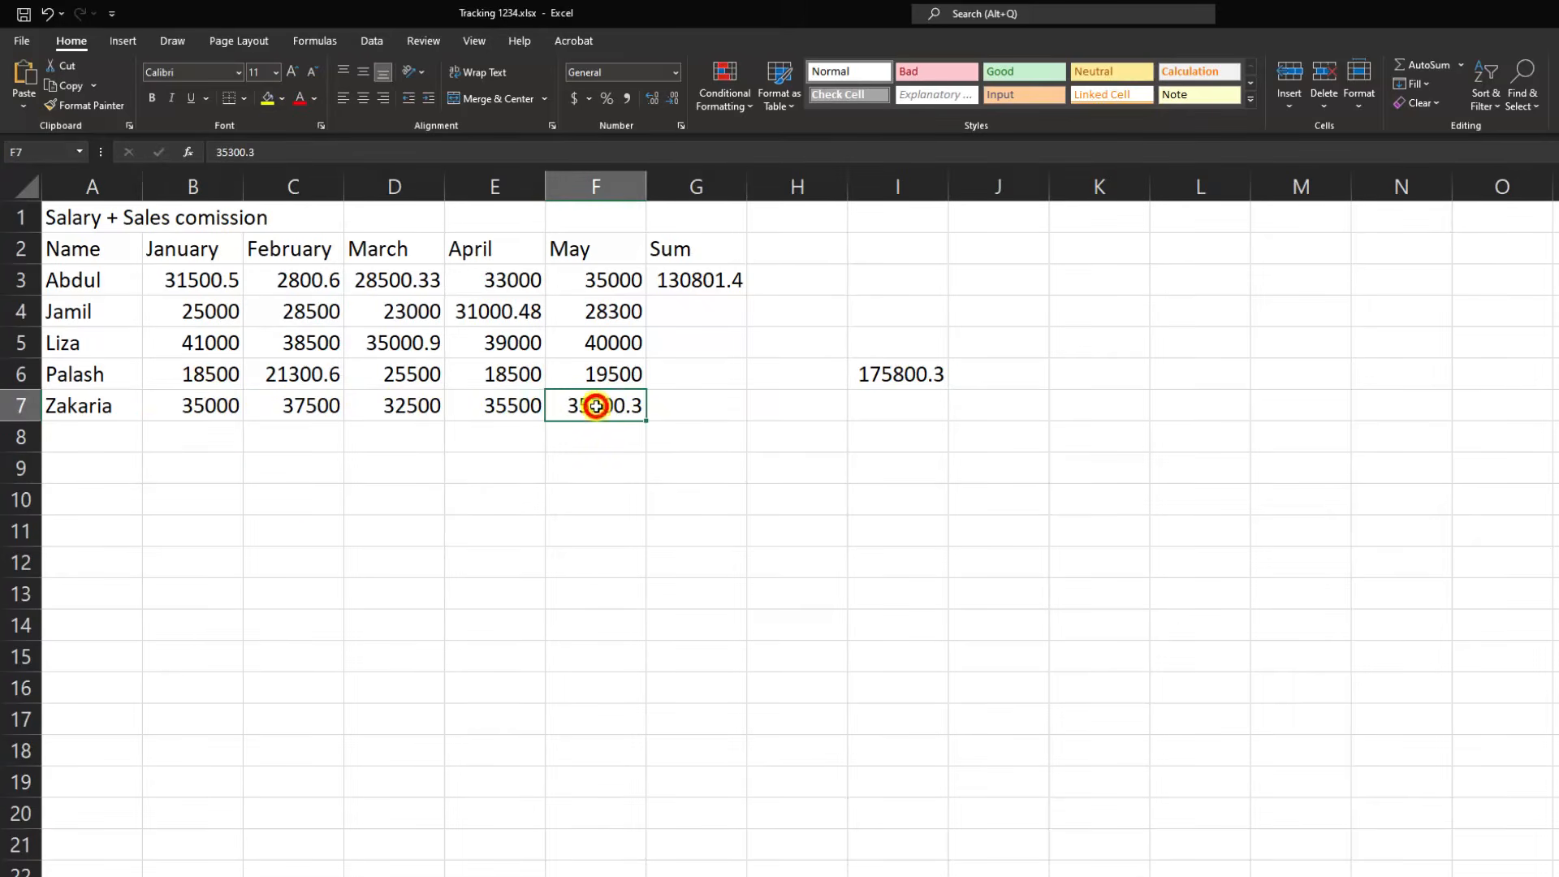
pyautogui.click(815, 508)
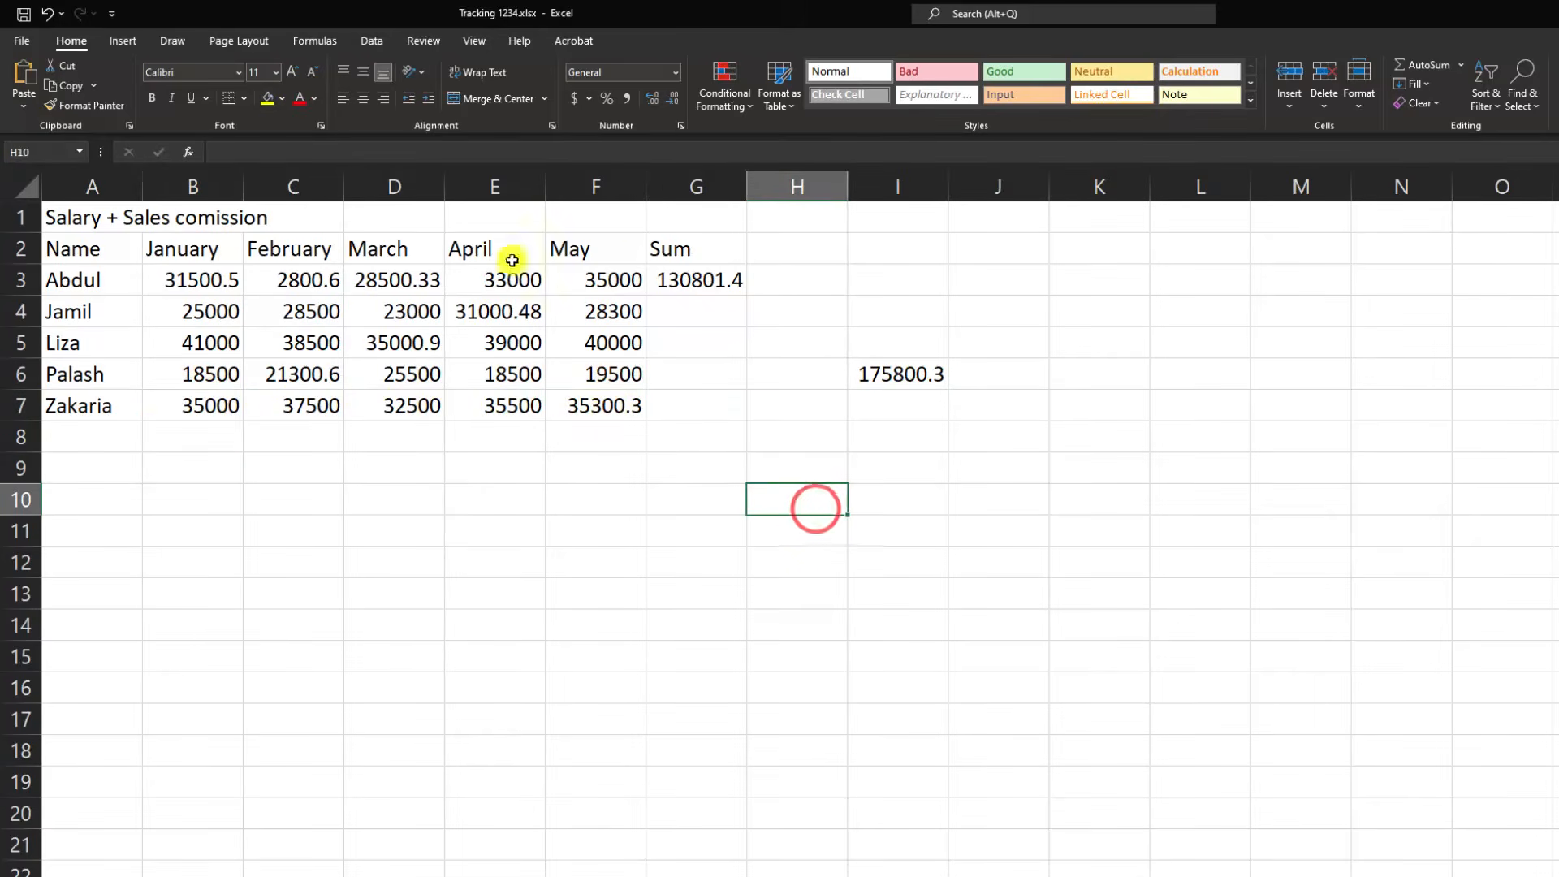
pyautogui.doubleClick(806, 498)
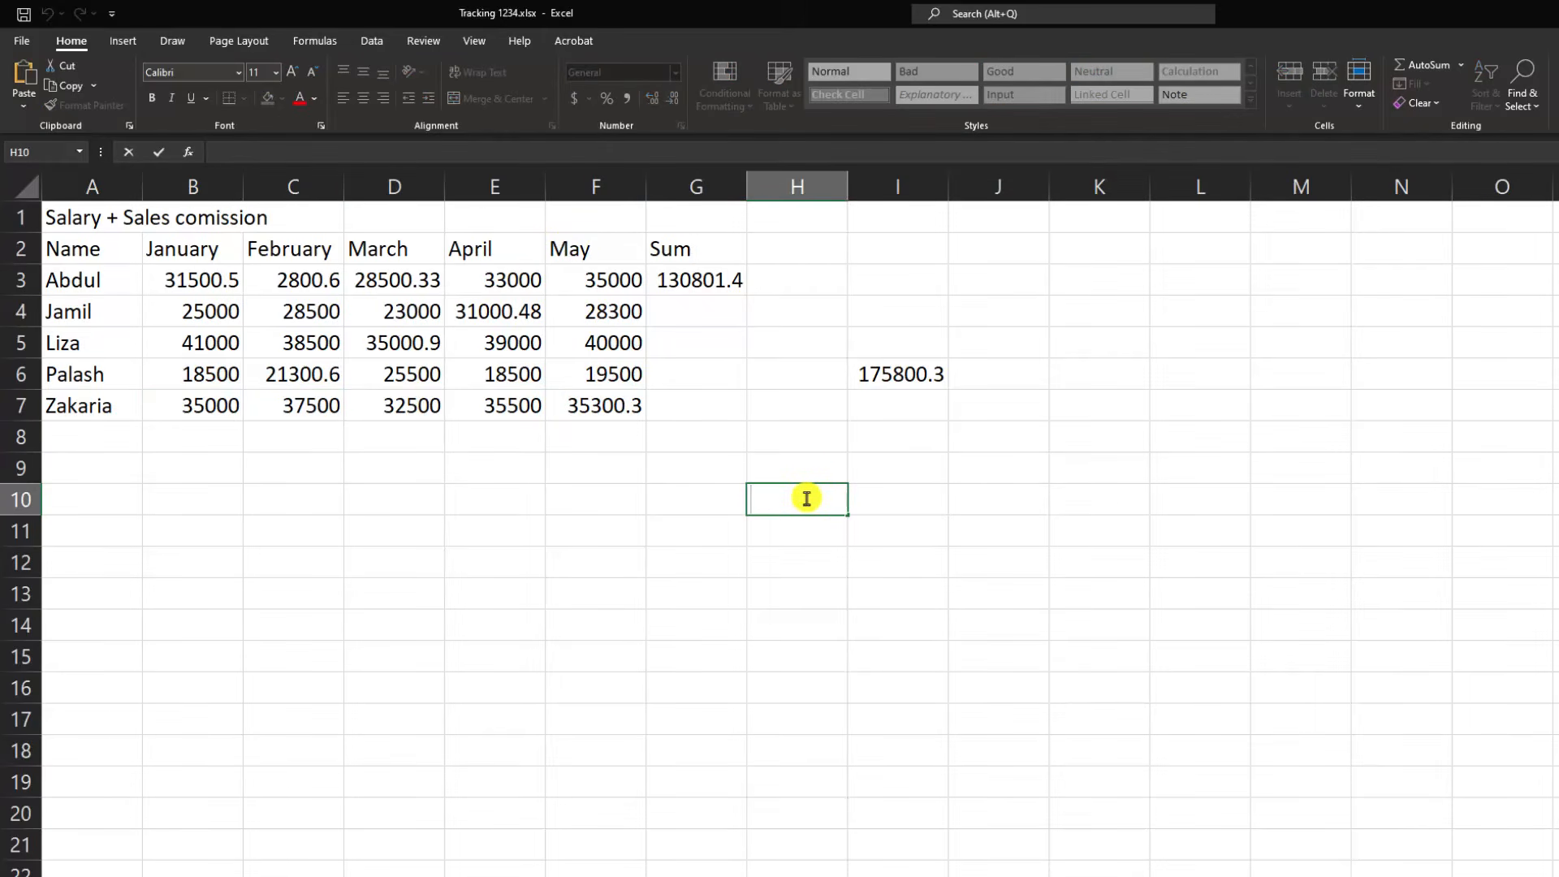
pyautogui.write('=sum(')
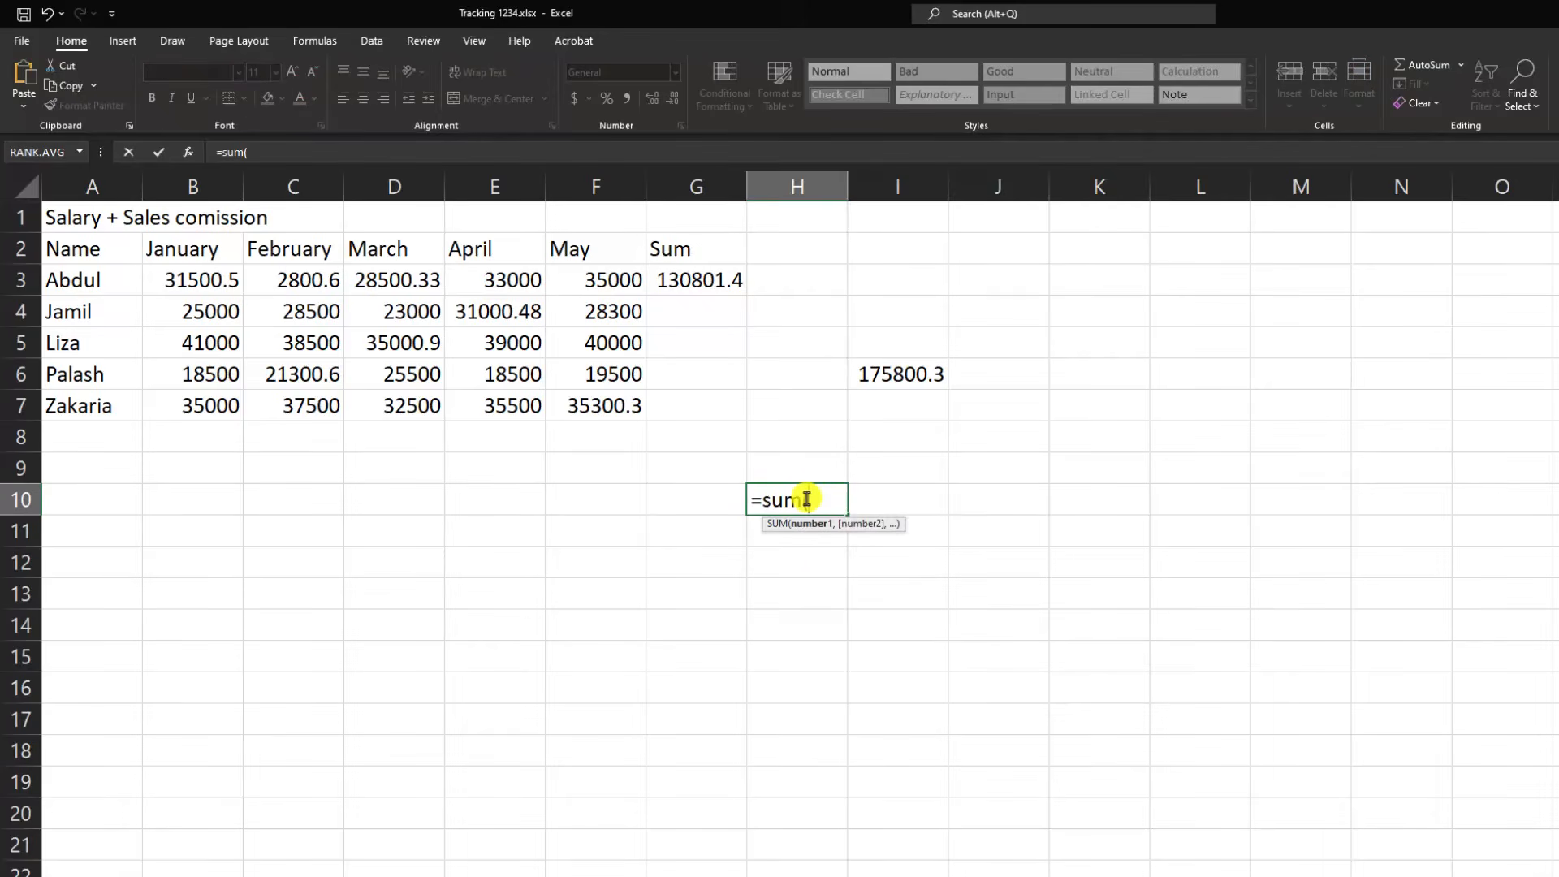
pyautogui.write('B7+')
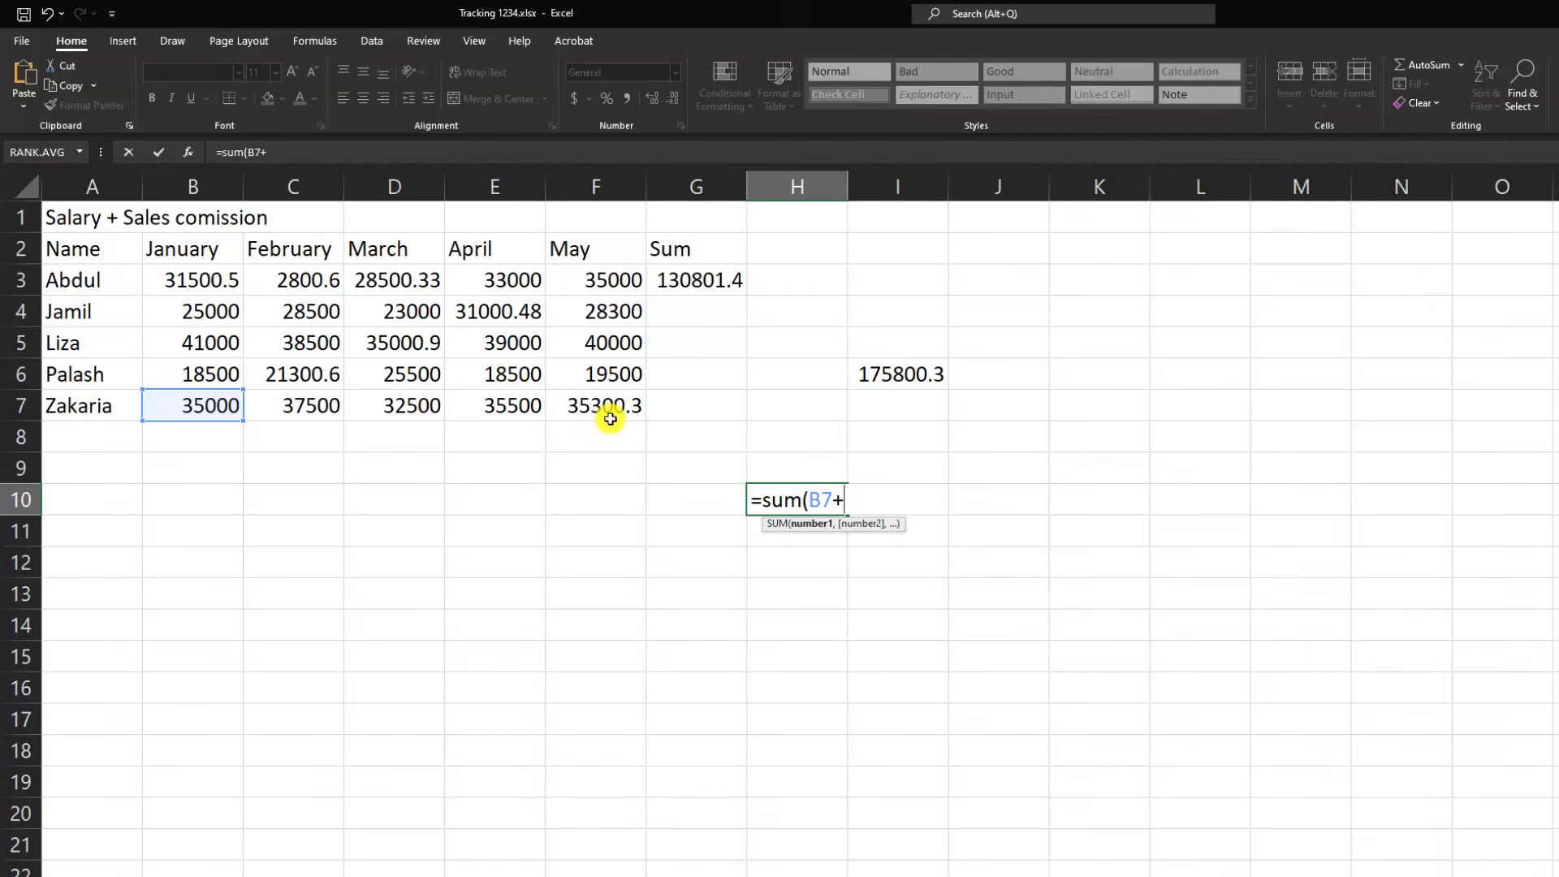
pyautogui.write('F')
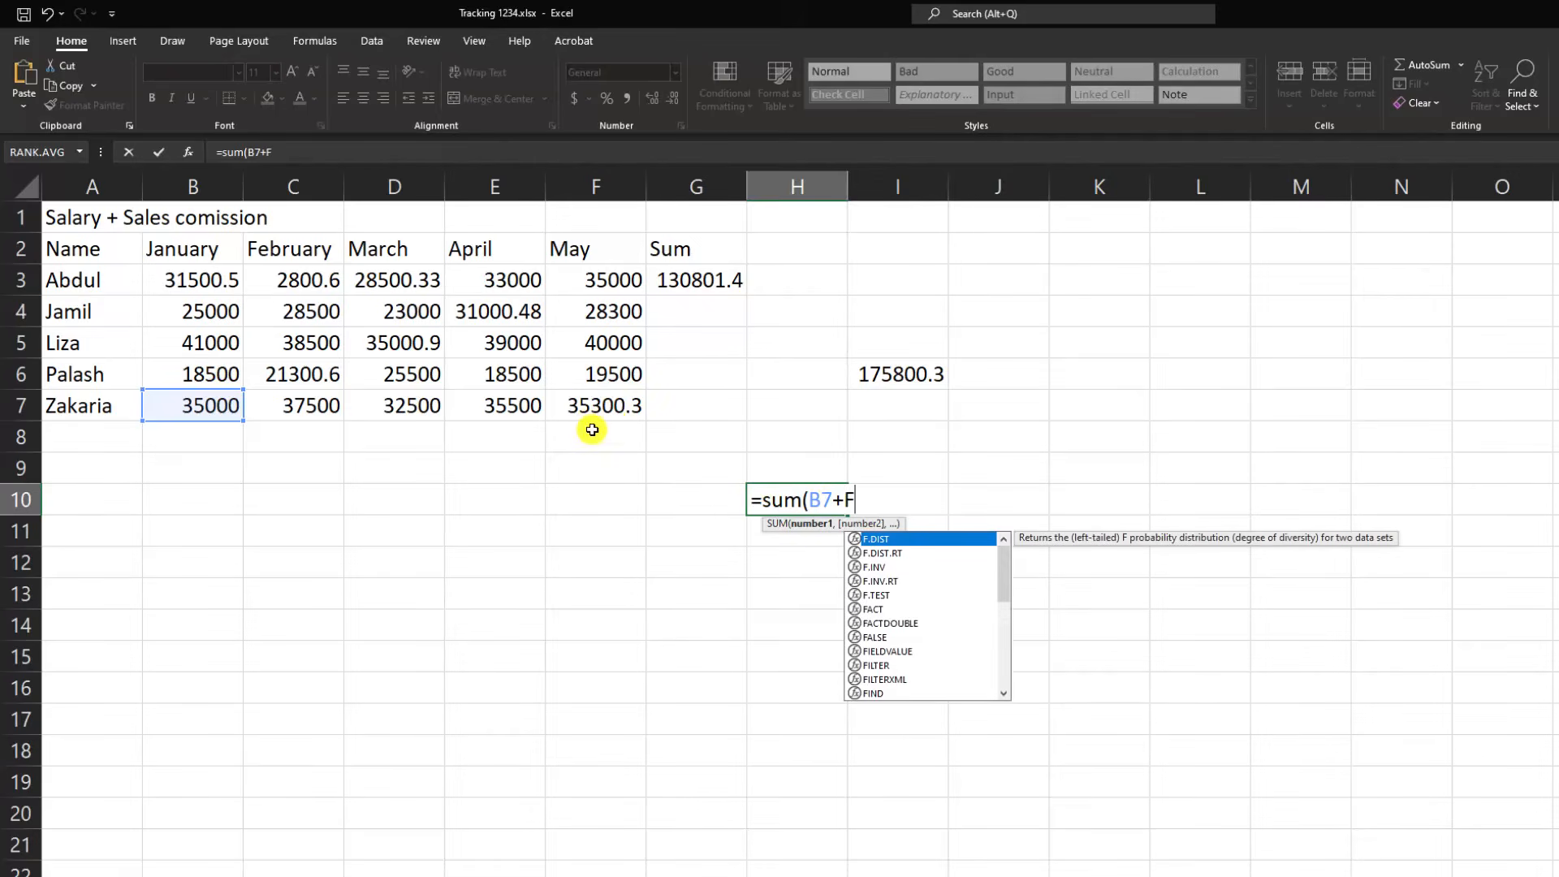
pyautogui.write('7)')
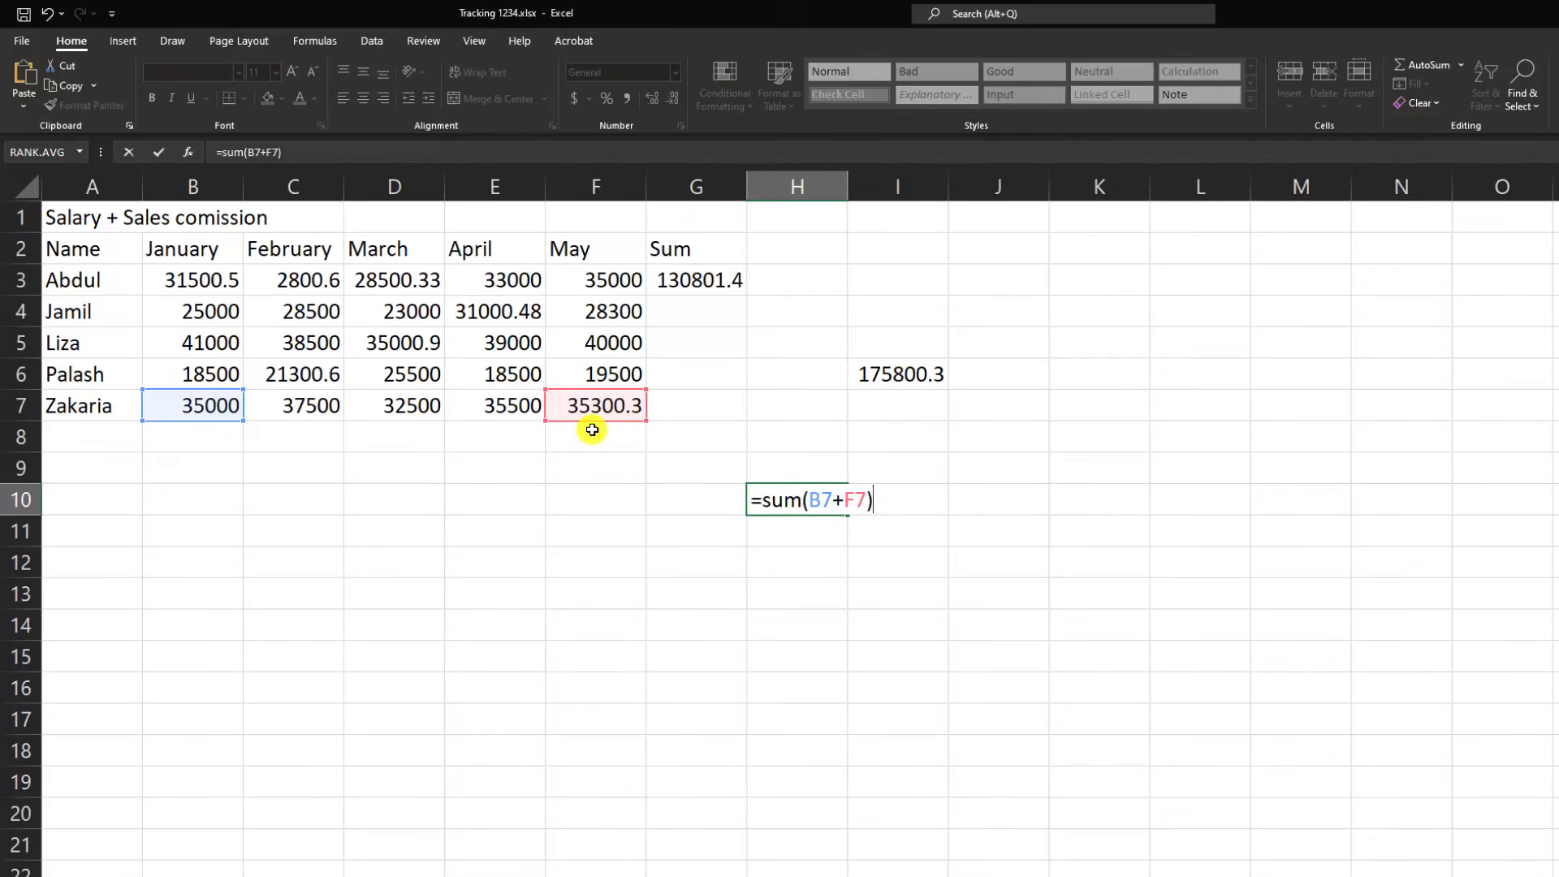
pyautogui.press('Return')
# Step: Clear the trial sum formulas from the range H6:I11
pyautogui.click(819, 504)
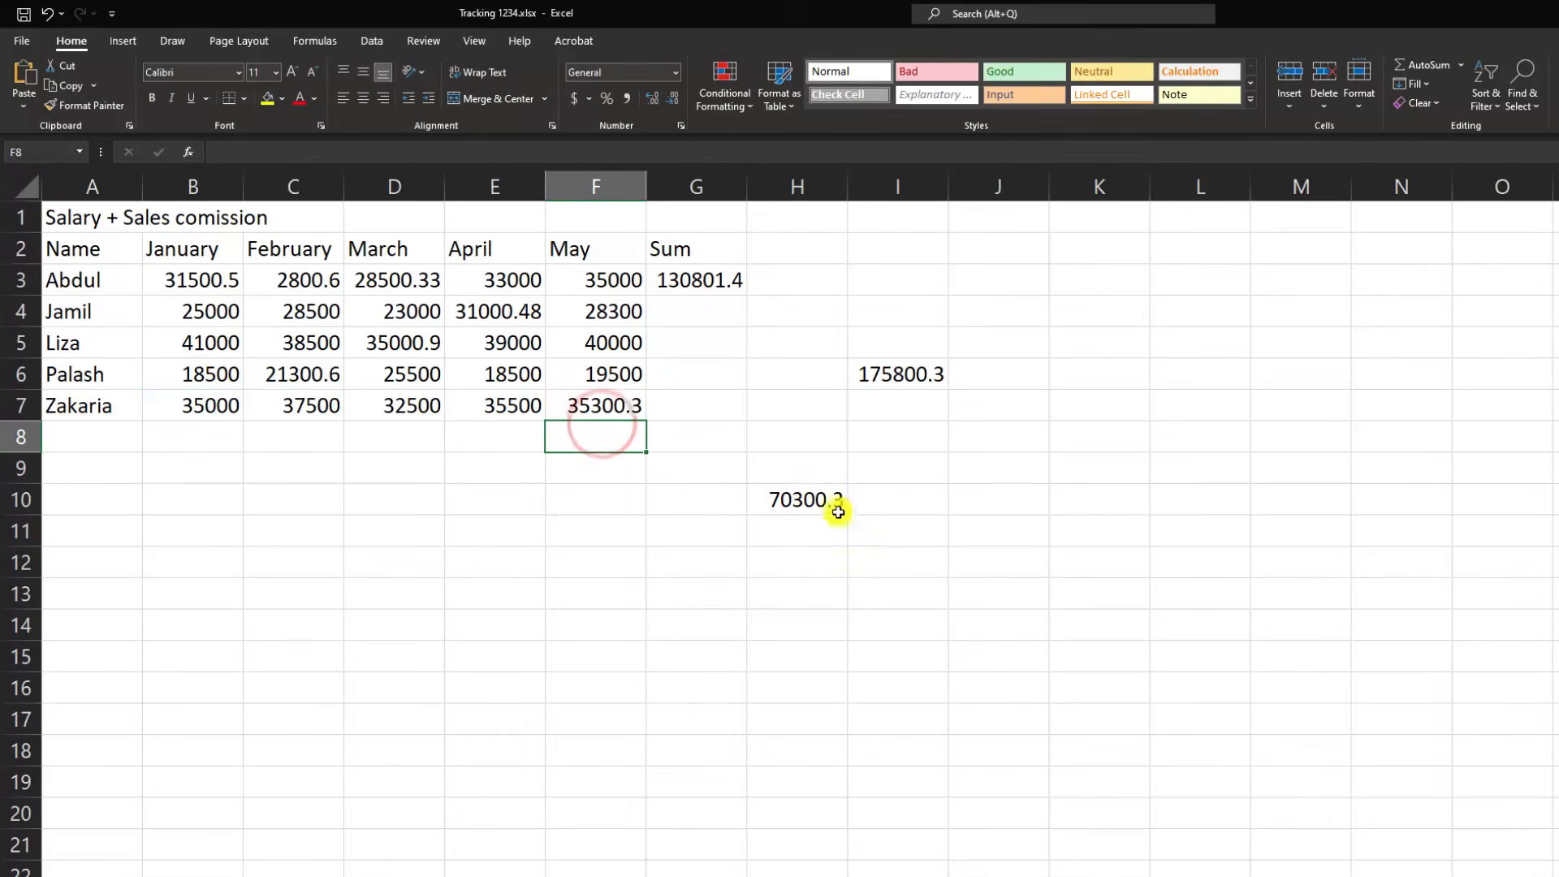
pyautogui.moveTo(814, 375); pyautogui.dragTo(933, 515)
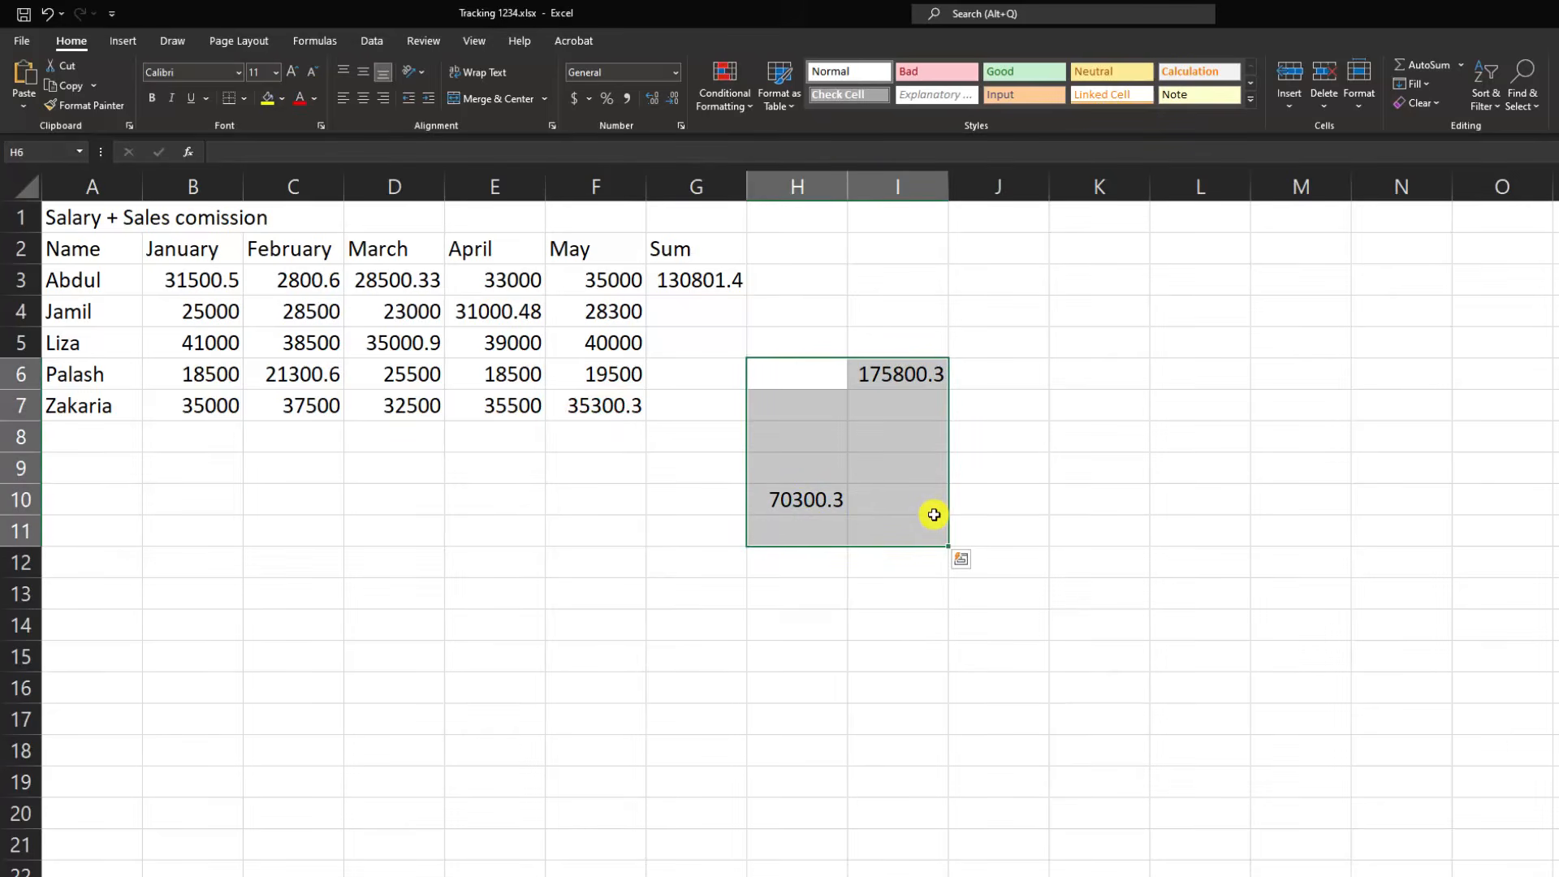
pyautogui.press('Delete')
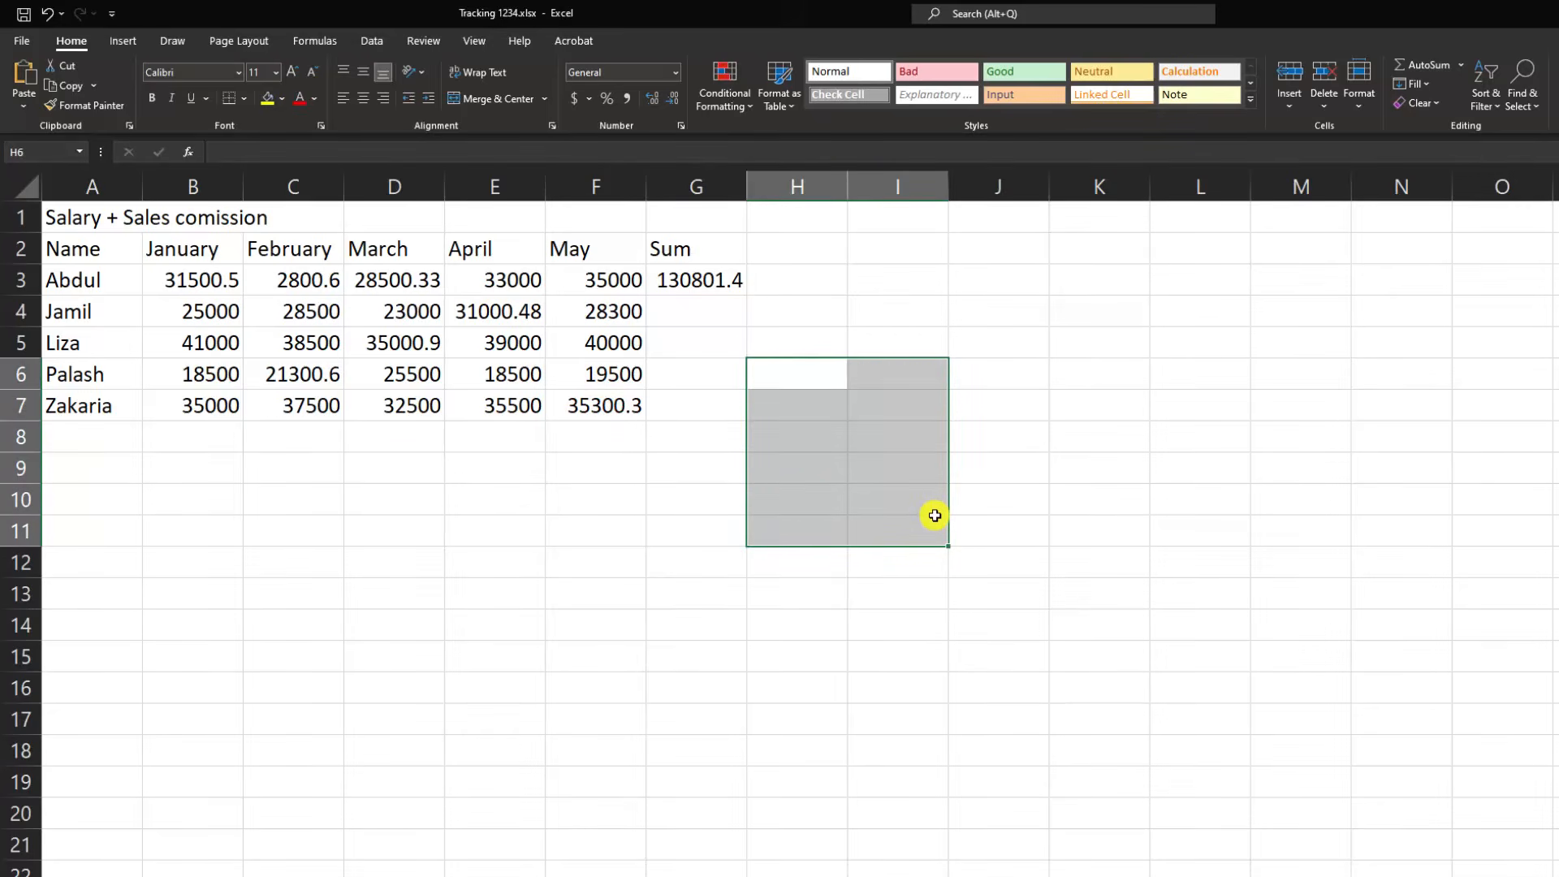
# Step: Fill the sum formula in G3 down through G7 to total every remaining person's row
pyautogui.click(687, 280)
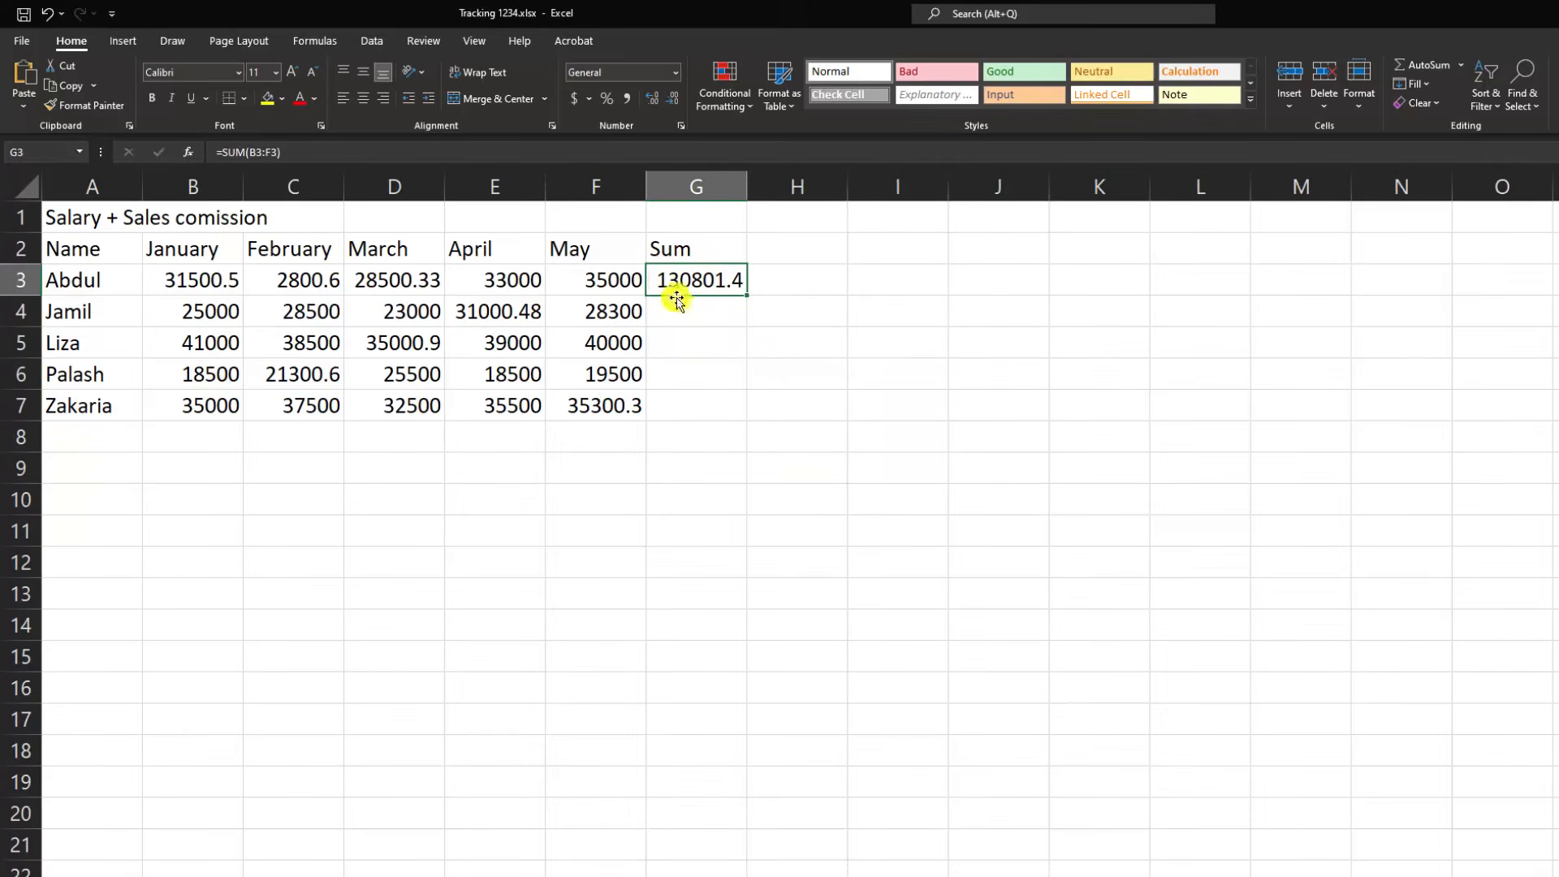
pyautogui.click(708, 280)
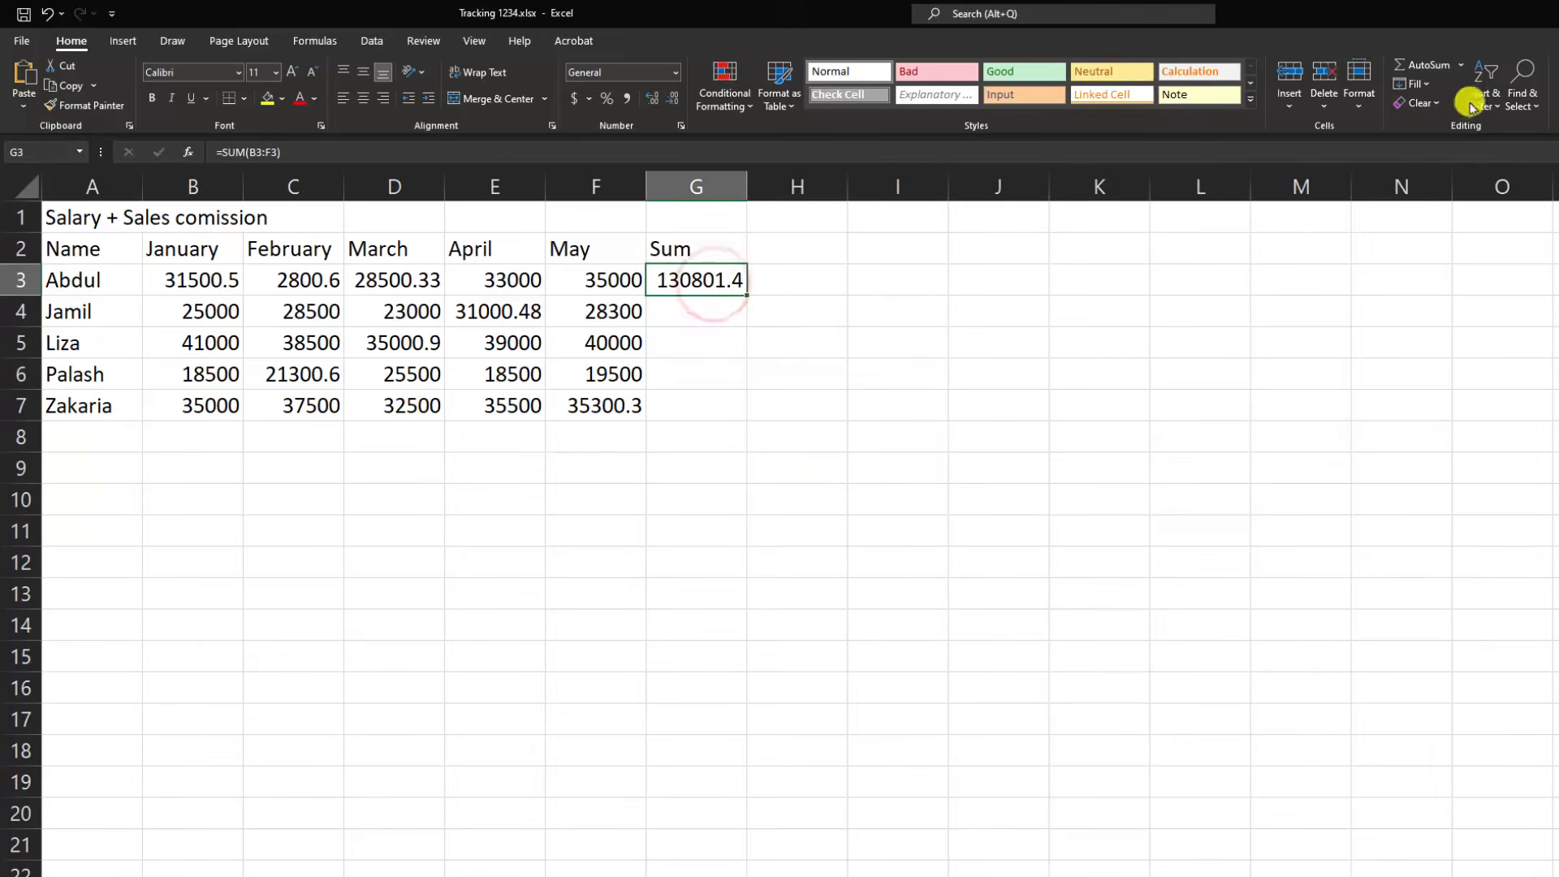
pyautogui.click(1461, 66)
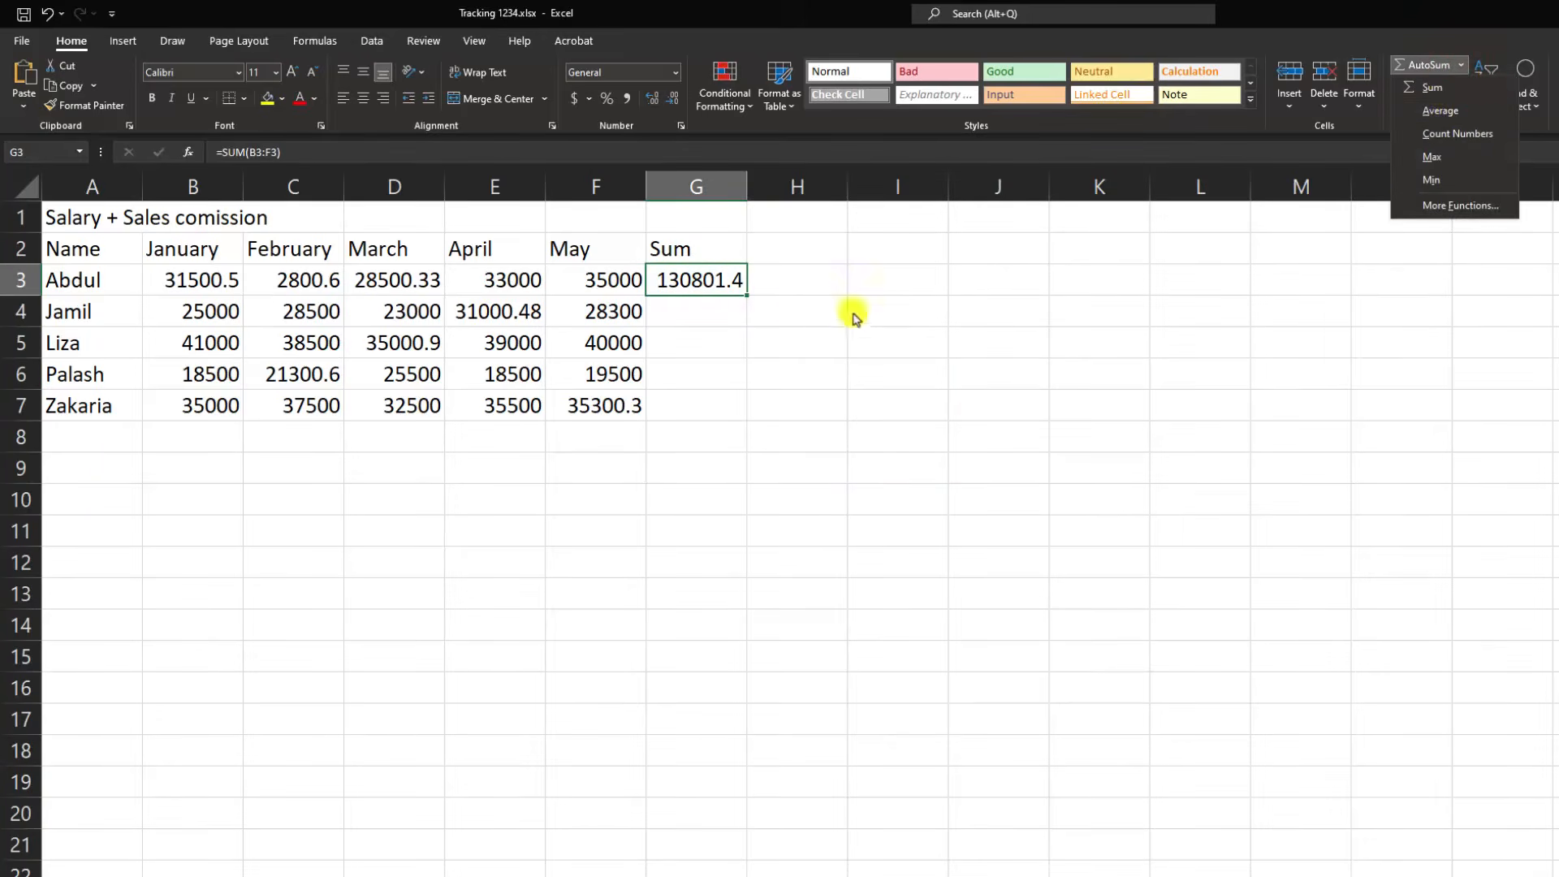
pyautogui.click(748, 306)
pyautogui.scroll(4, 748, 305)
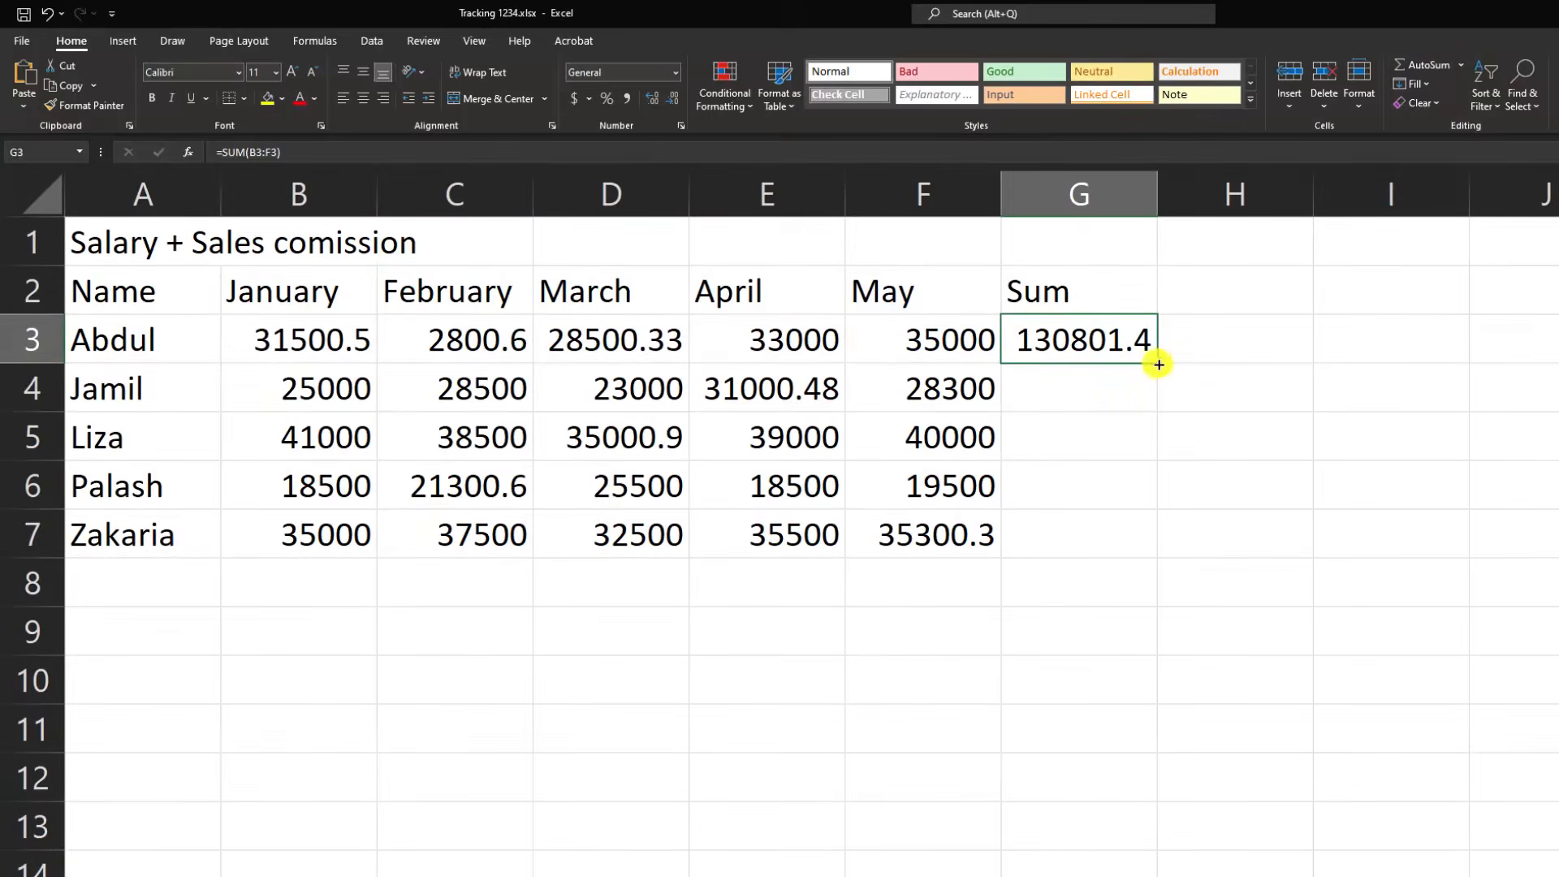
pyautogui.moveTo(1159, 364); pyautogui.dragTo(1174, 536)
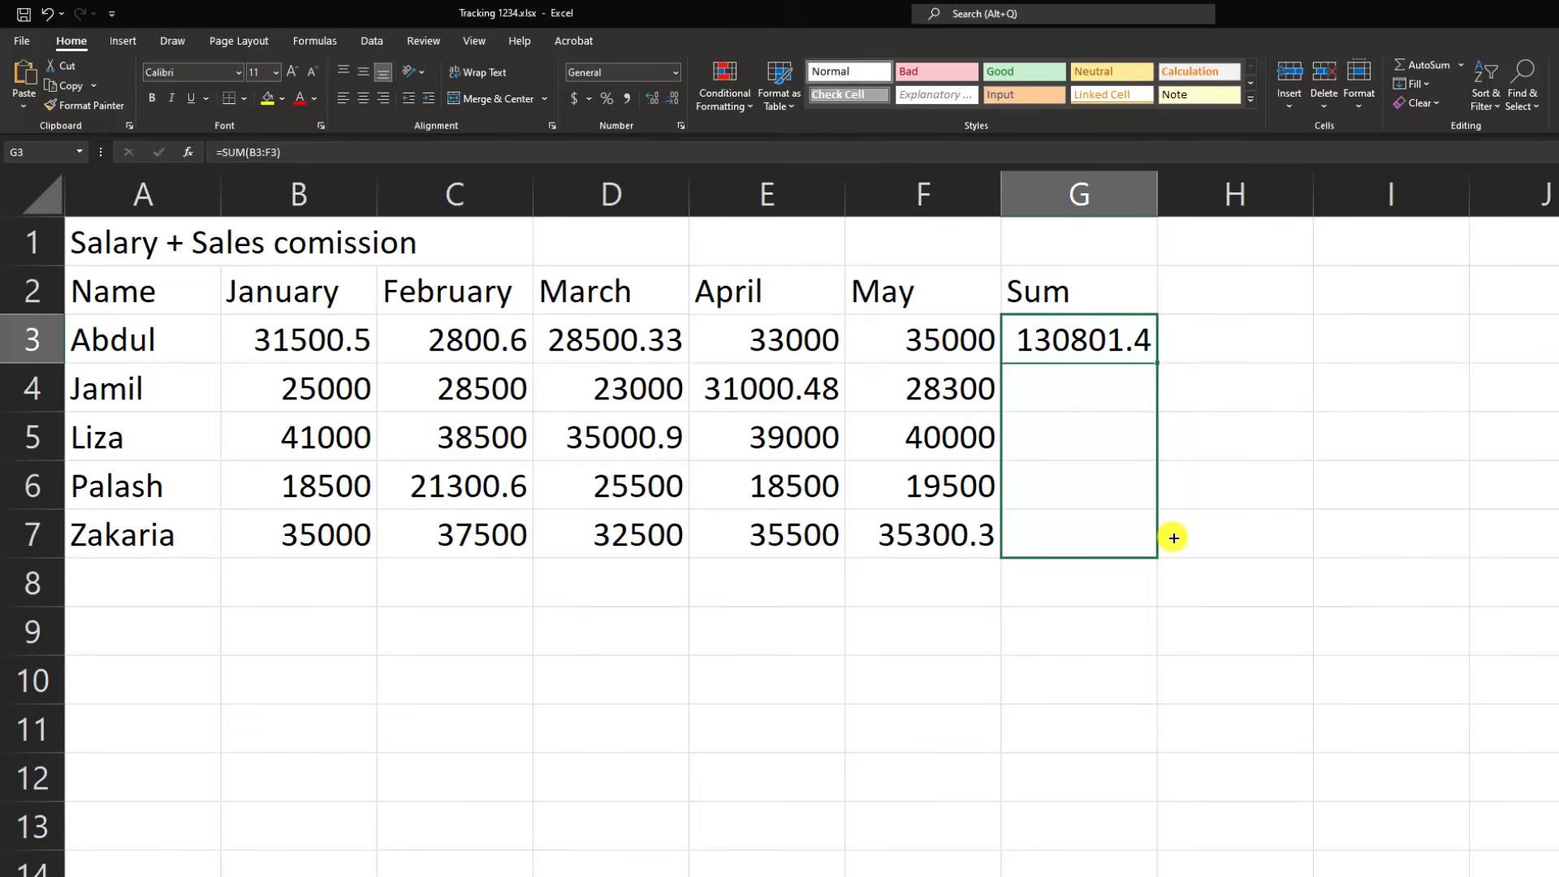
pyautogui.moveTo(1173, 537); pyautogui.dragTo(1175, 534)
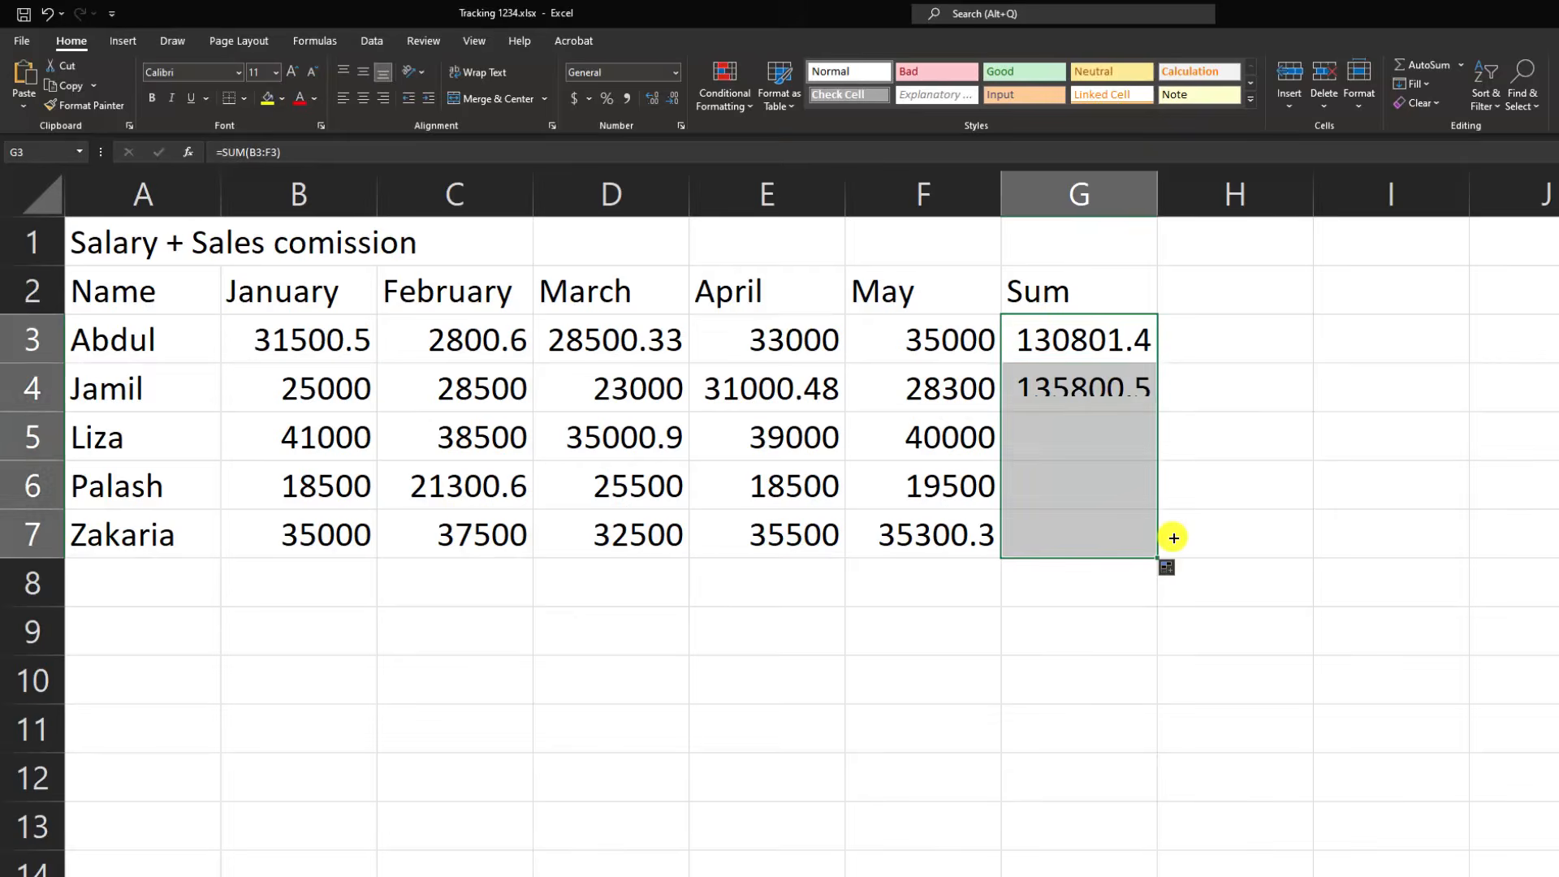
# Step: Examine the SUM formulas in G3 through G7 to check which cells each person's total covers
pyautogui.click(1046, 342)
pyautogui.click(1044, 390)
pyautogui.press('Down')
pyautogui.press('Down')
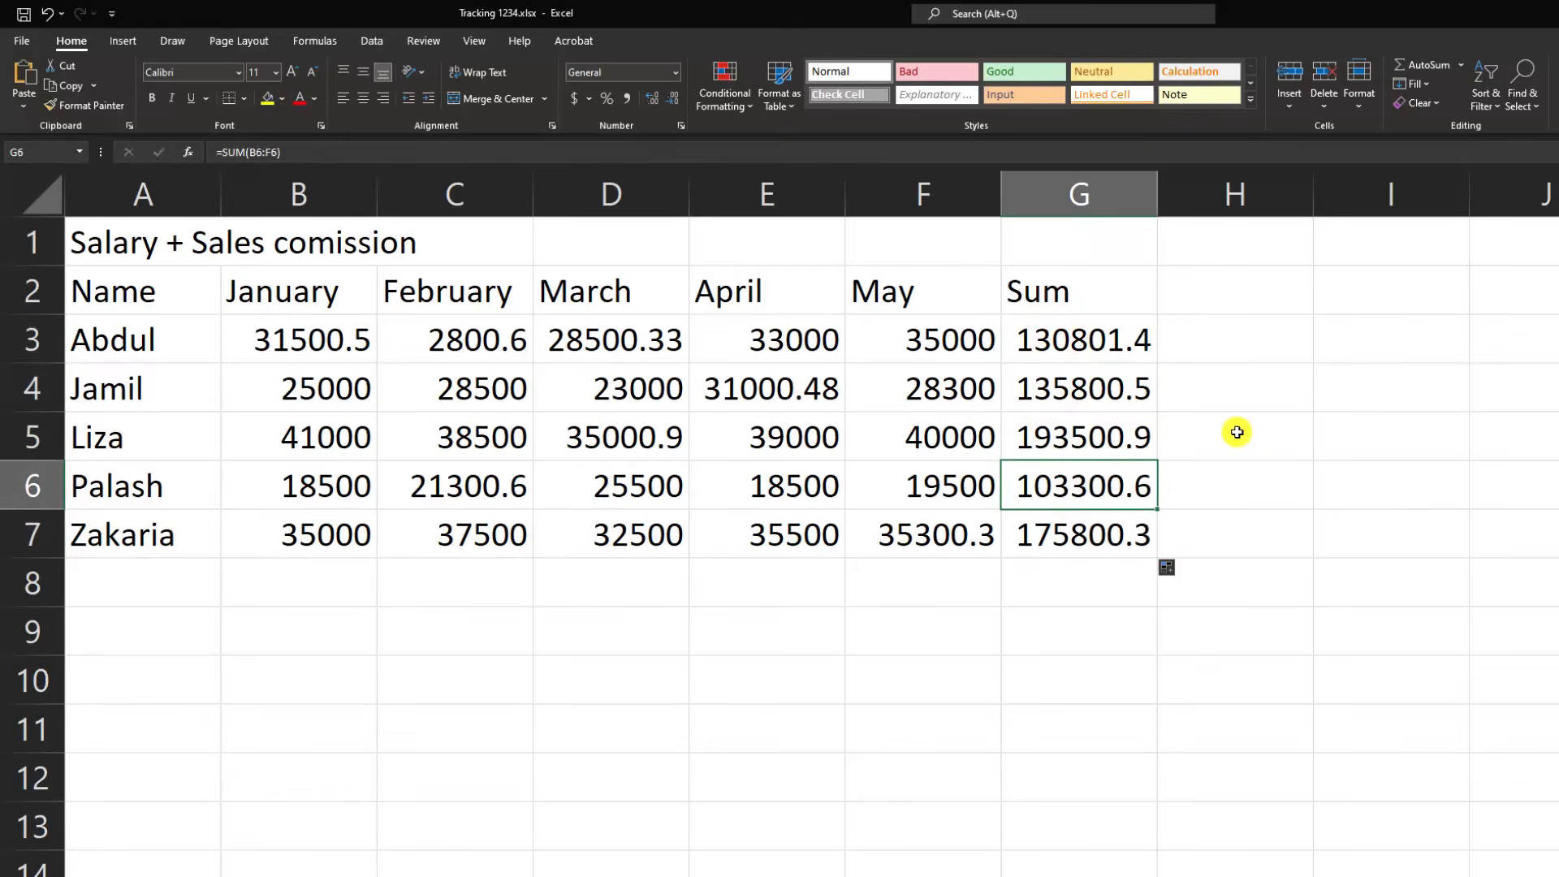
pyautogui.press('Down')
pyautogui.click(355, 152)
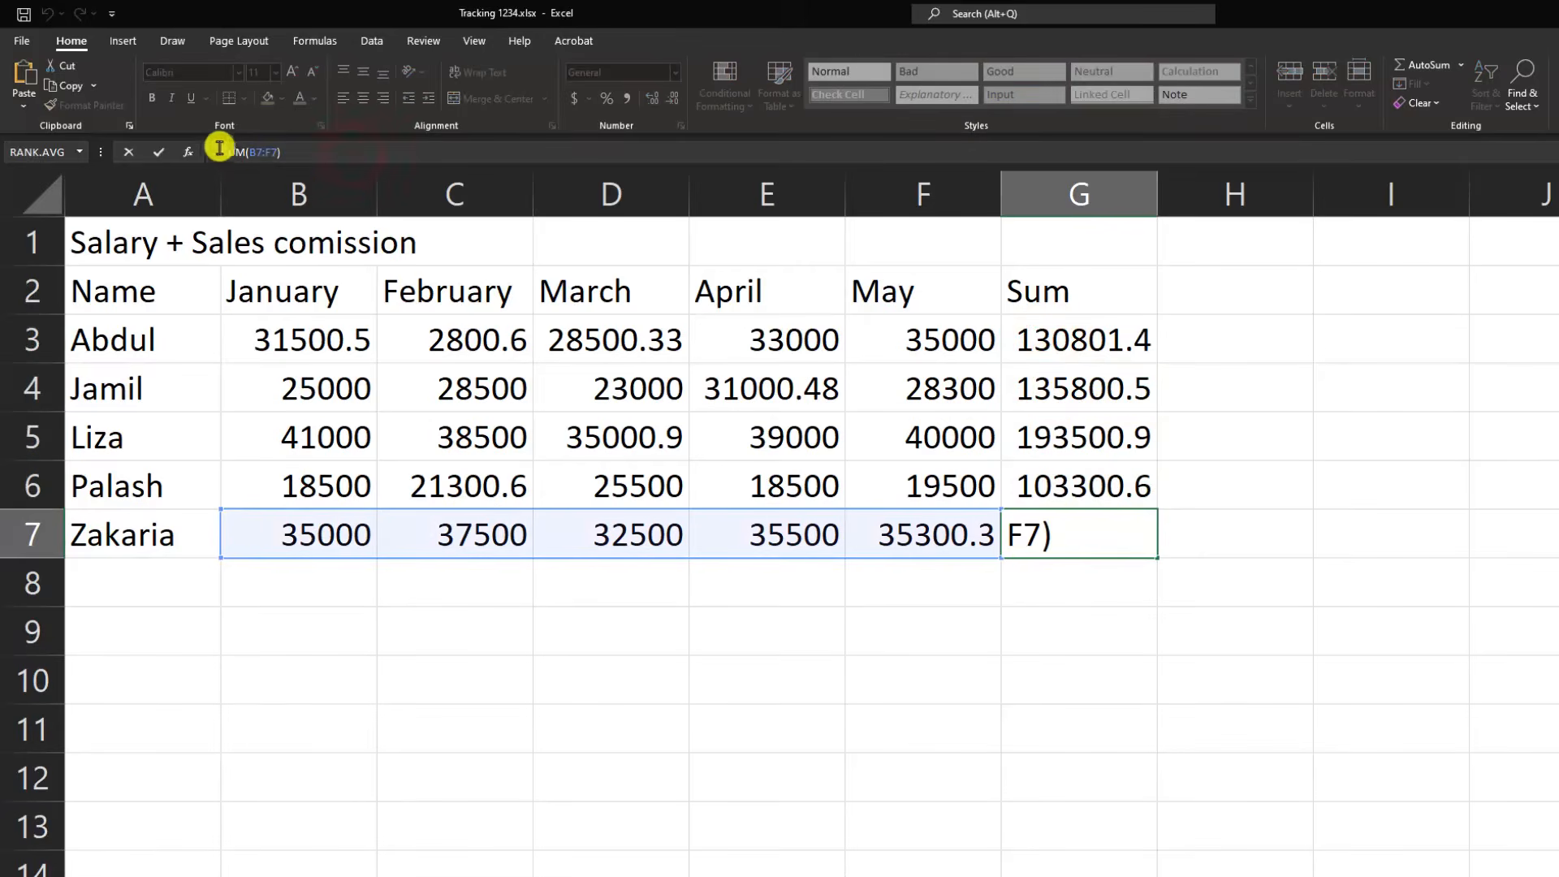
pyautogui.click(1074, 489)
pyautogui.click(1077, 439)
pyautogui.click(1088, 393)
pyautogui.click(1096, 337)
pyautogui.click(1083, 532)
pyautogui.click(1271, 519)
pyautogui.scroll(-2, 976, 471)
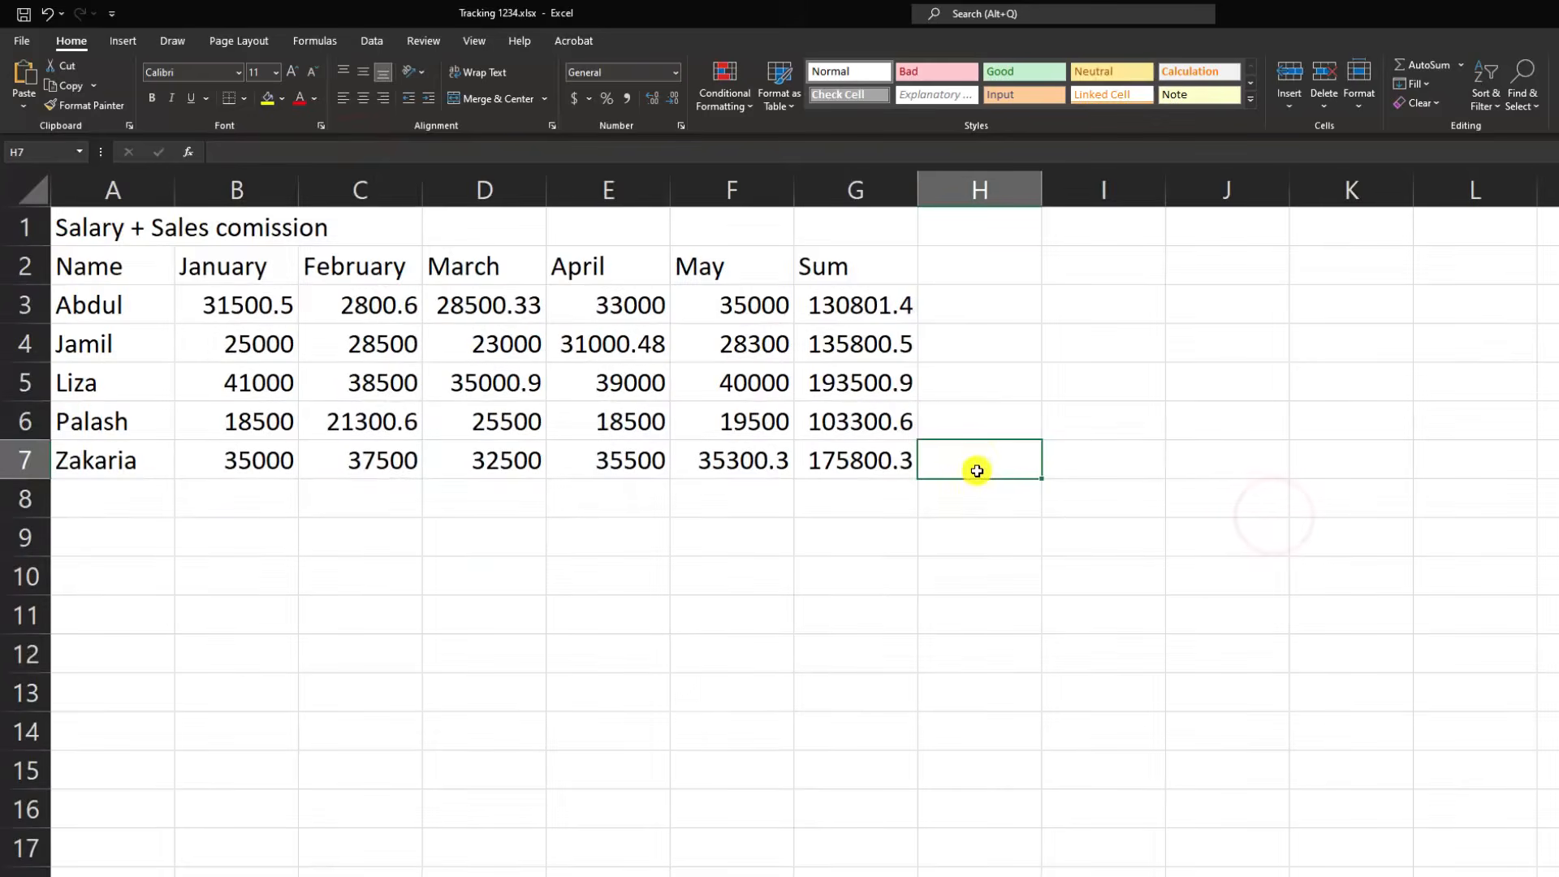
# Step: Add the column header Average in H2, beside the Sum header
pyautogui.moveTo(641, 7); pyautogui.dragTo(1201, 2)
pyautogui.click(982, 266)
pyautogui.write('Avera')
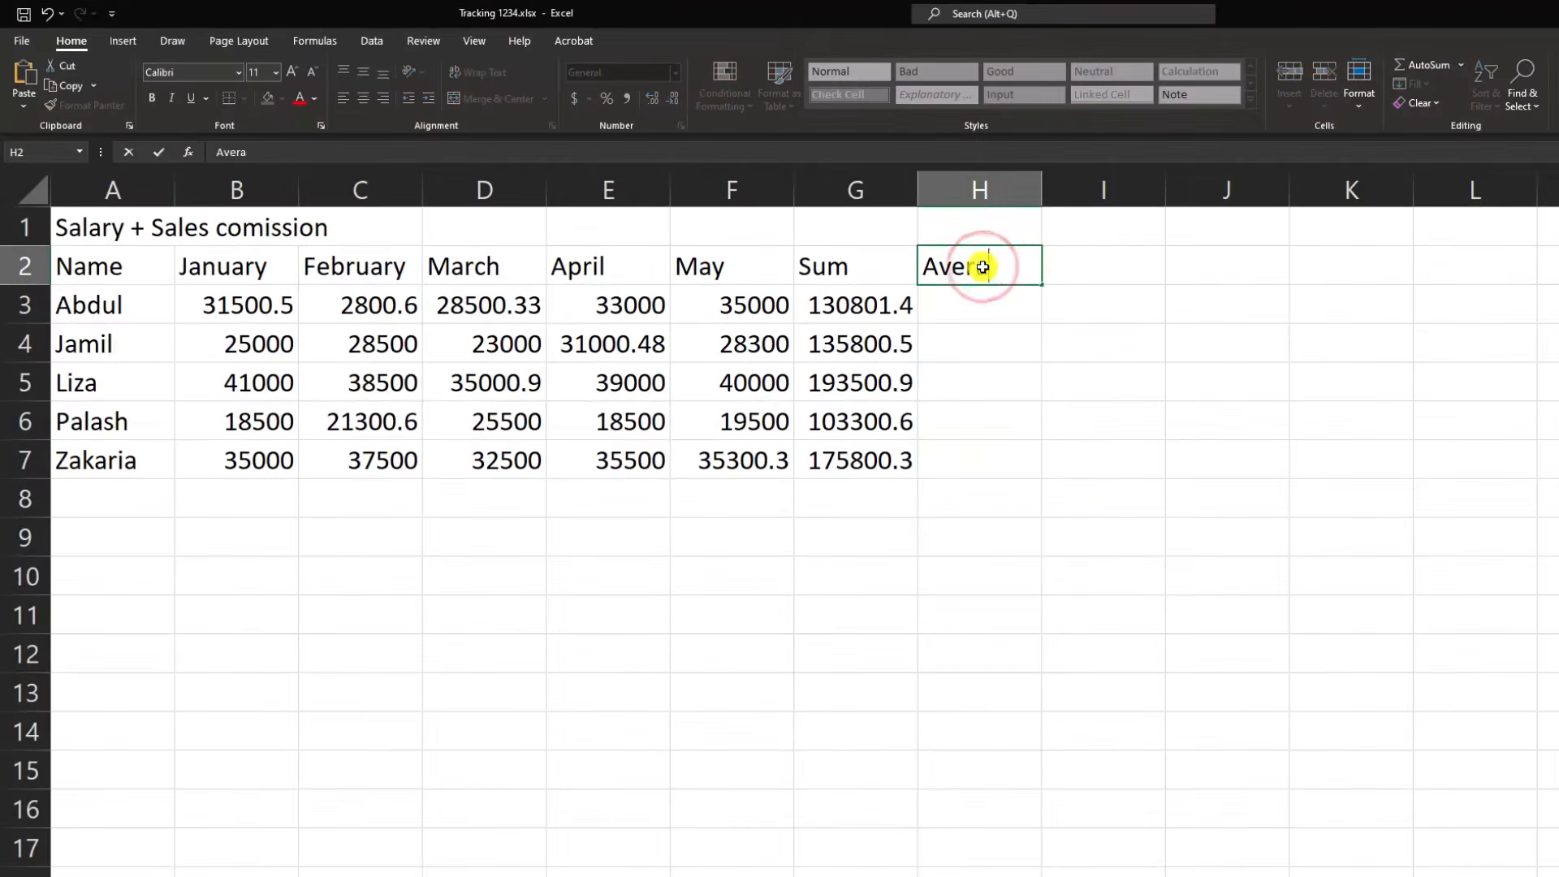
pyautogui.write('ge')
pyautogui.press('Return')
# Step: Average January to May in H3 with =AVERAGE(B3:F3) and fill the formula down through H7
pyautogui.click(980, 303)
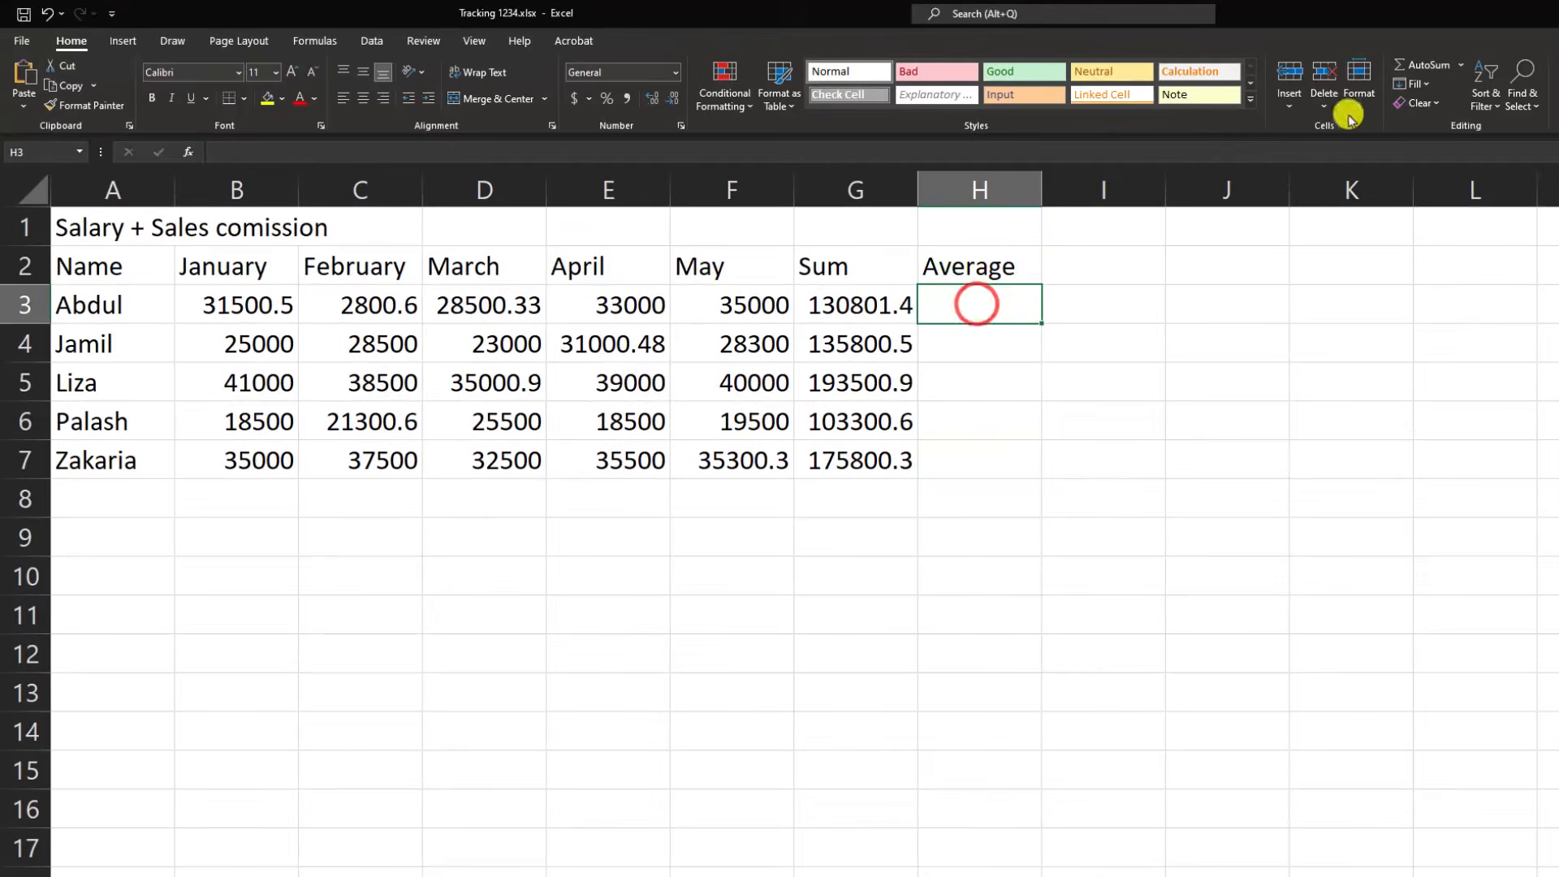
pyautogui.click(1462, 65)
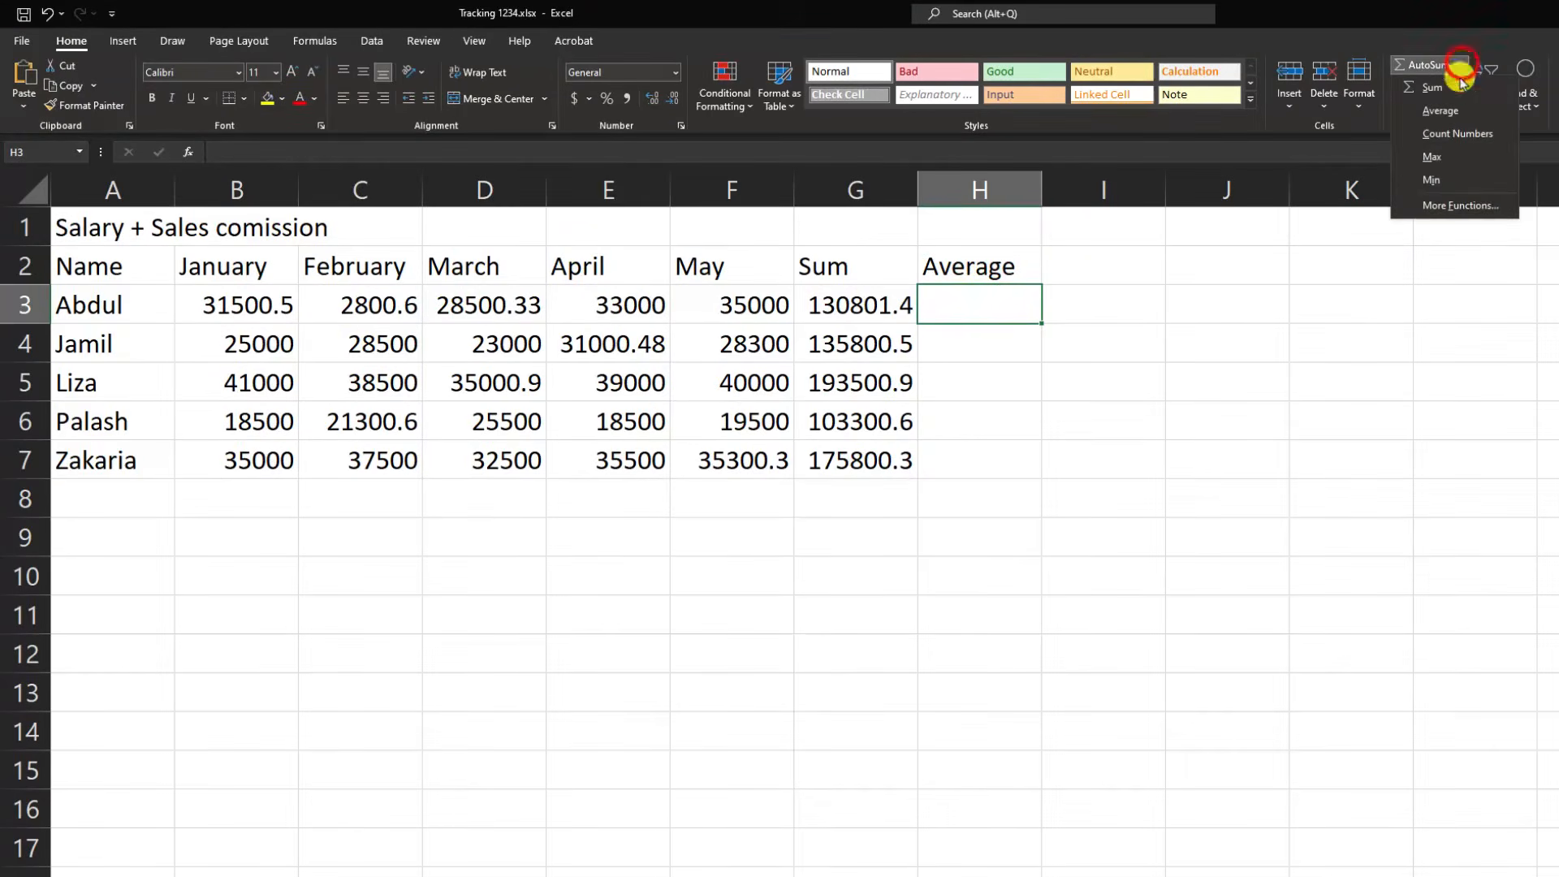
pyautogui.click(1352, 104)
pyautogui.moveTo(224, 306); pyautogui.dragTo(755, 297)
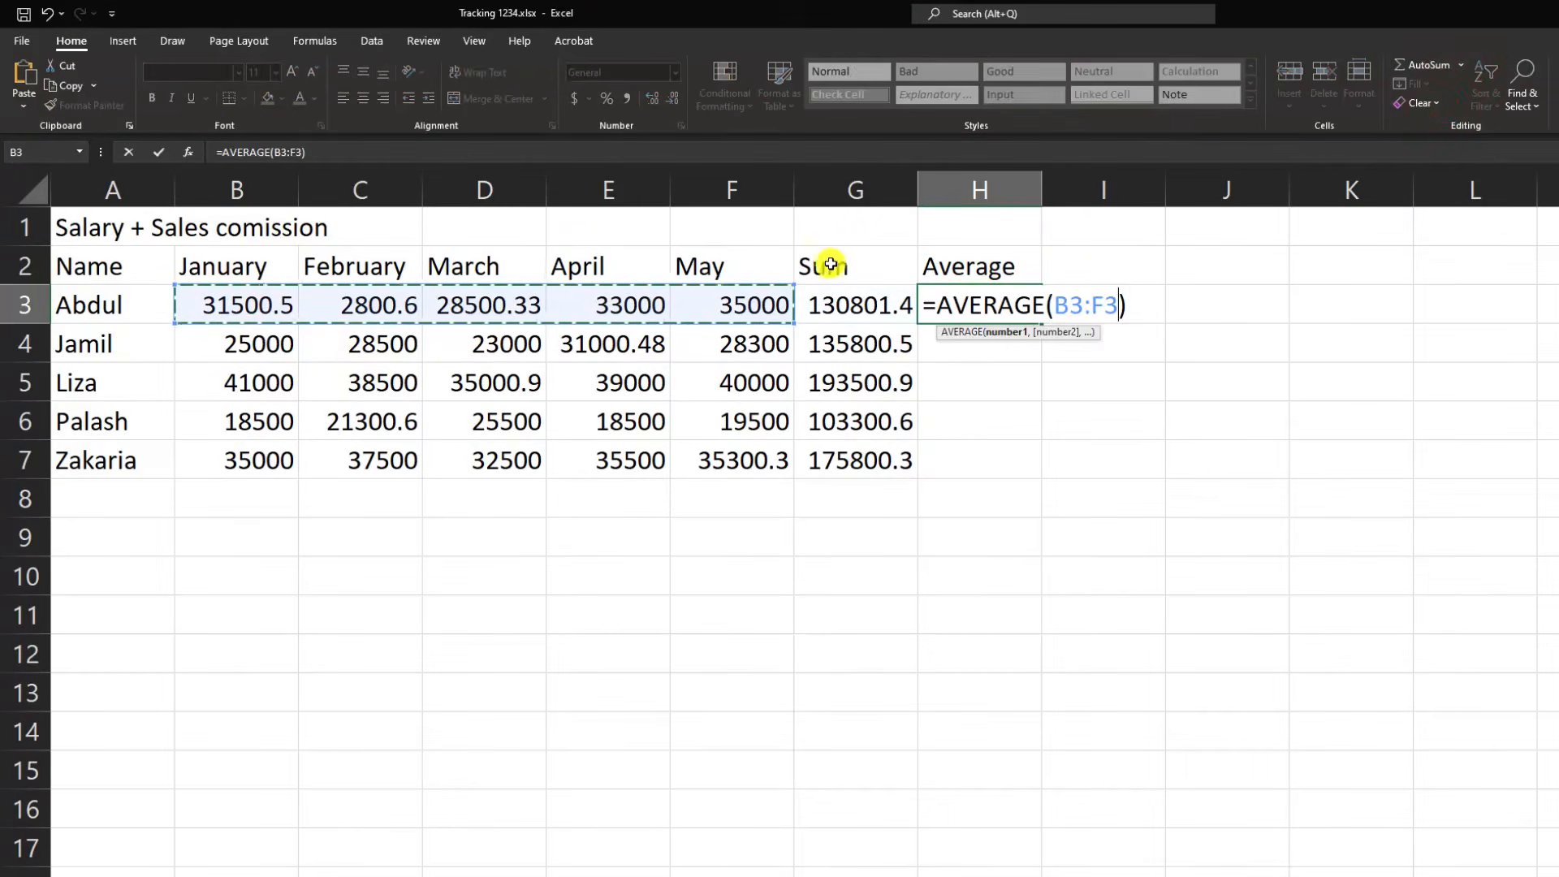
pyautogui.press('Return')
pyautogui.click(1015, 305)
pyautogui.moveTo(1039, 321); pyautogui.dragTo(1040, 477)
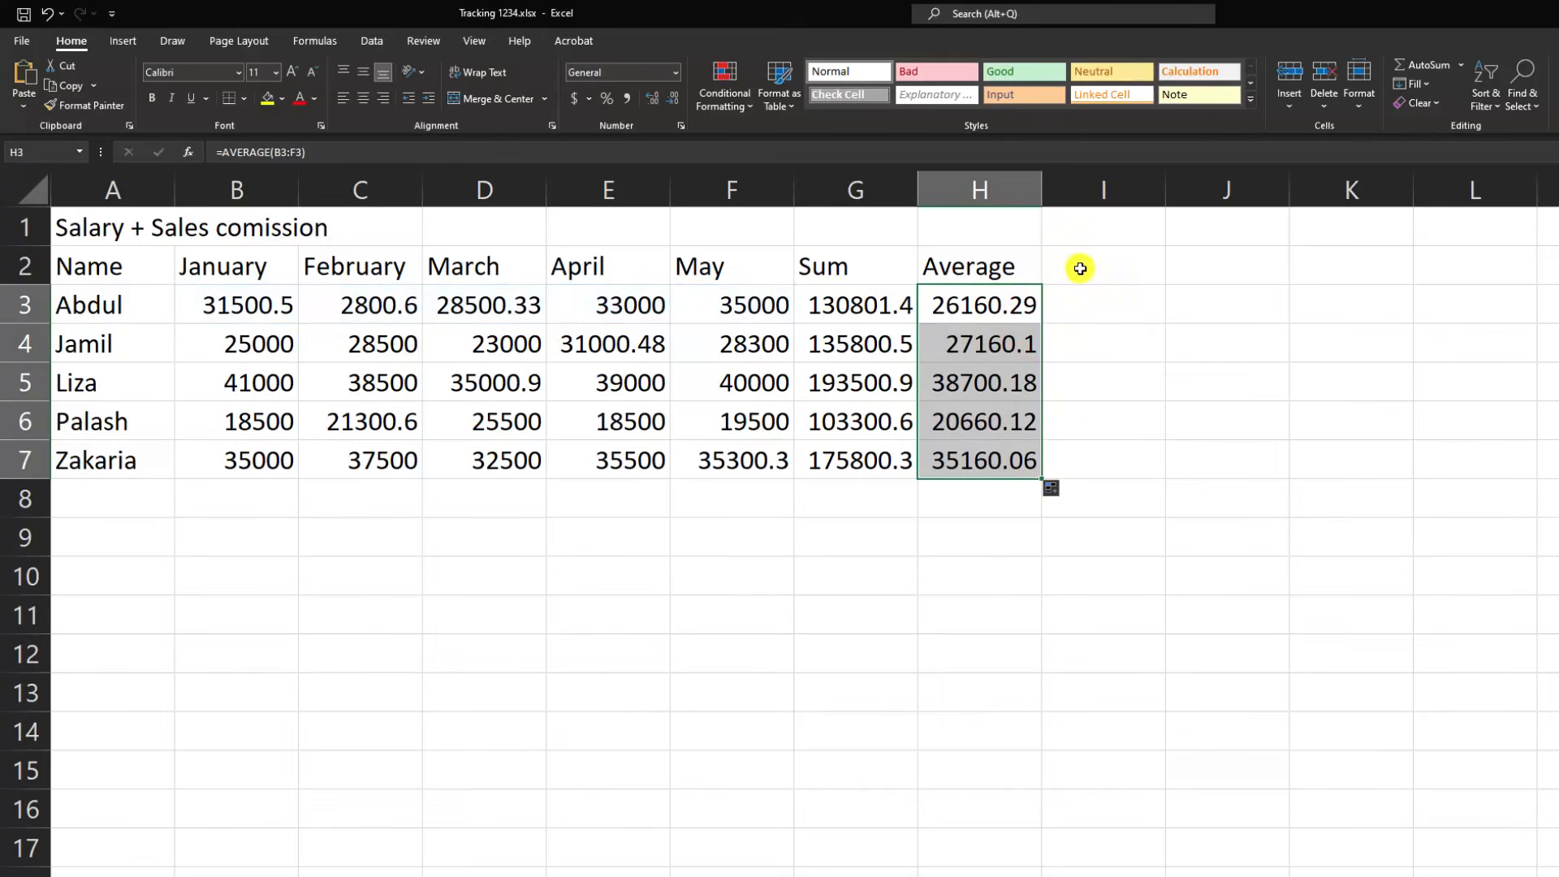
# Step: Add the column header Round in I2 and begin a ROUND formula in I3
pyautogui.moveTo(1242, 4); pyautogui.dragTo(1314, 506)
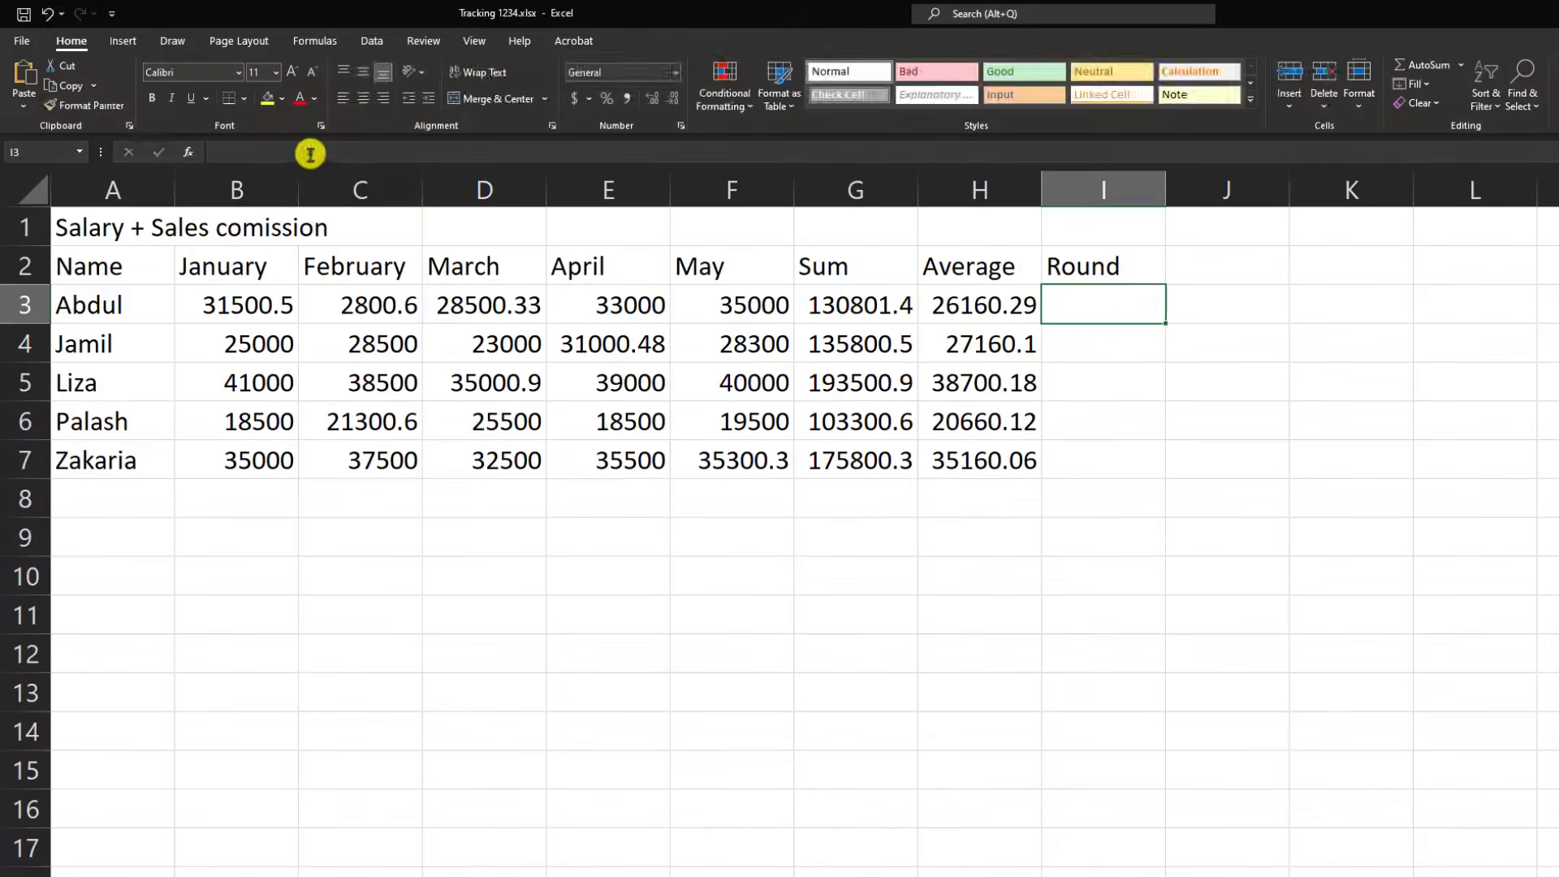
pyautogui.click(309, 149)
pyautogui.doubleClick(1137, 300)
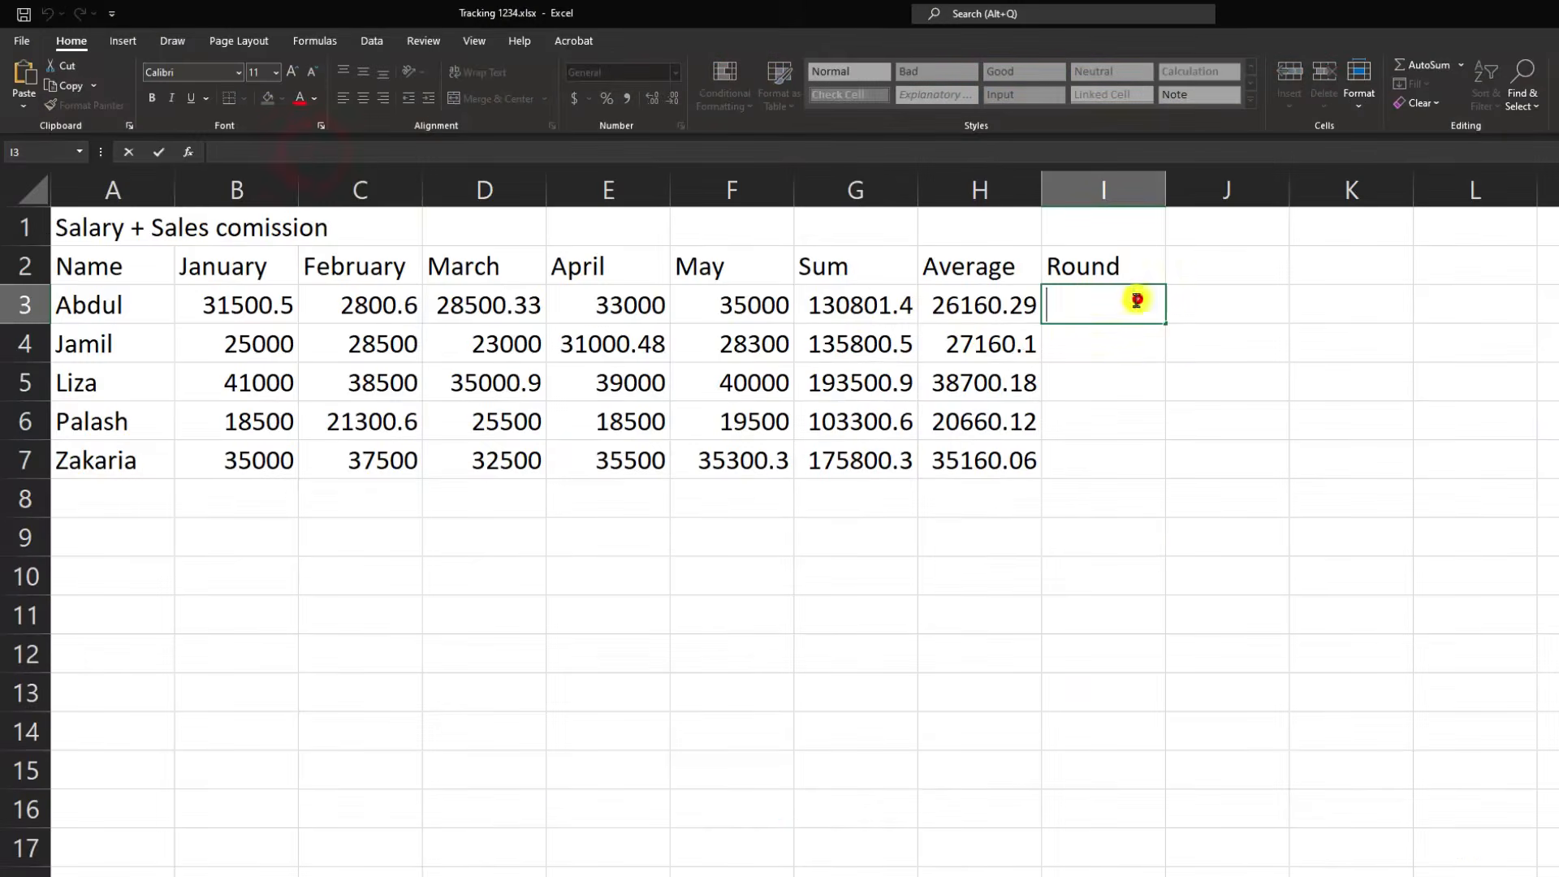
pyautogui.write('=round()')
pyautogui.press('BackSpace')
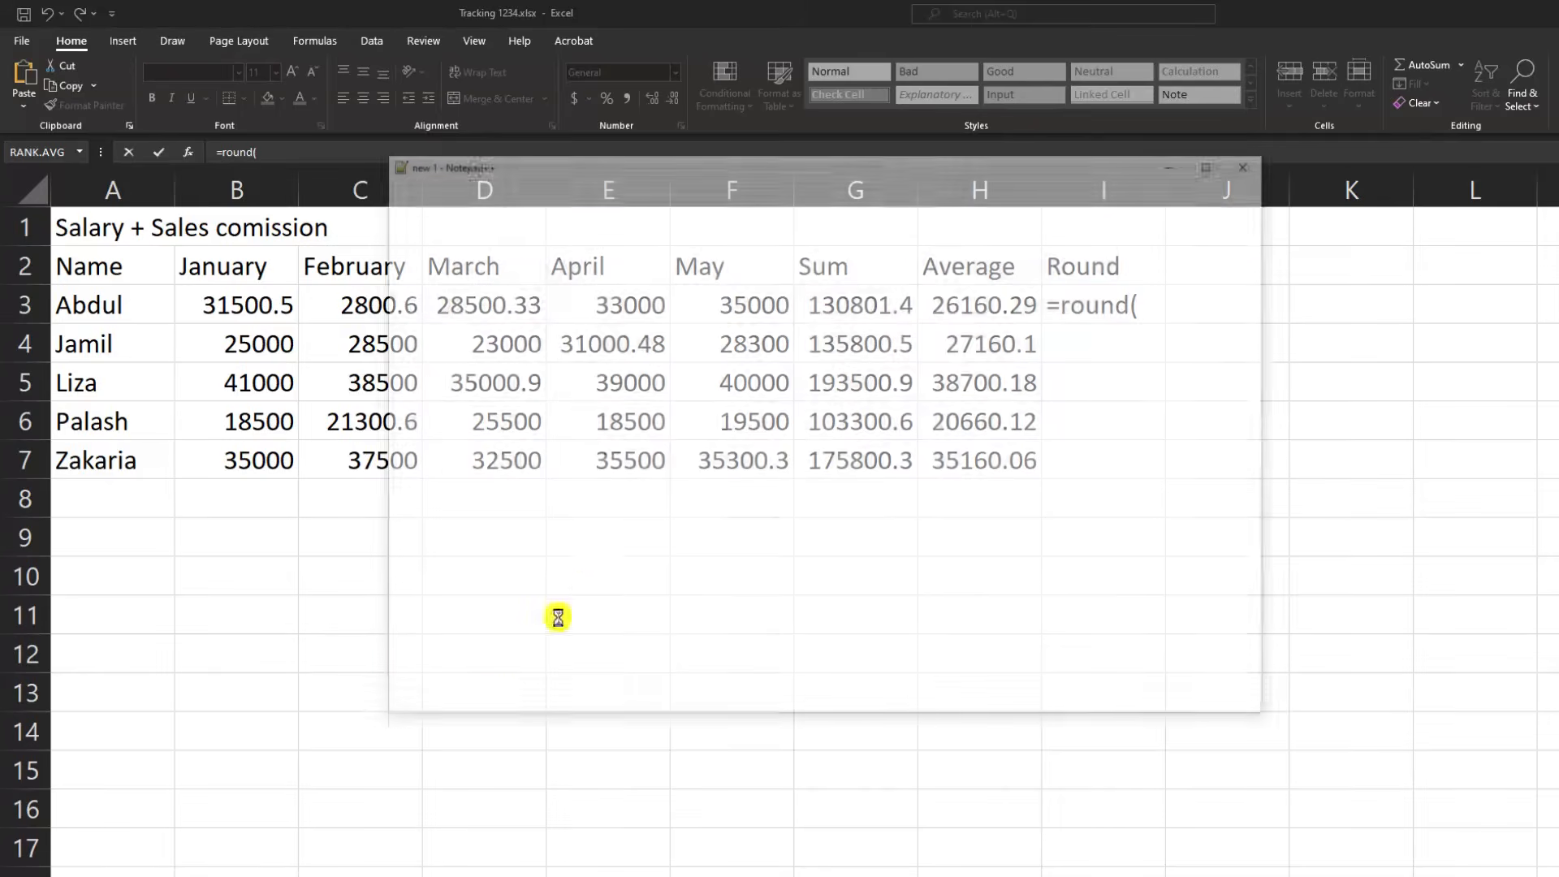
# Step: In a blank Notepad++ document, write the rounding examples 29.99 = 30 and 29.756 = 29.76, and highlight the second example's rounded decimals
pyautogui.doubleClick(572, 219)
pyautogui.scroll(2, 571, 344)
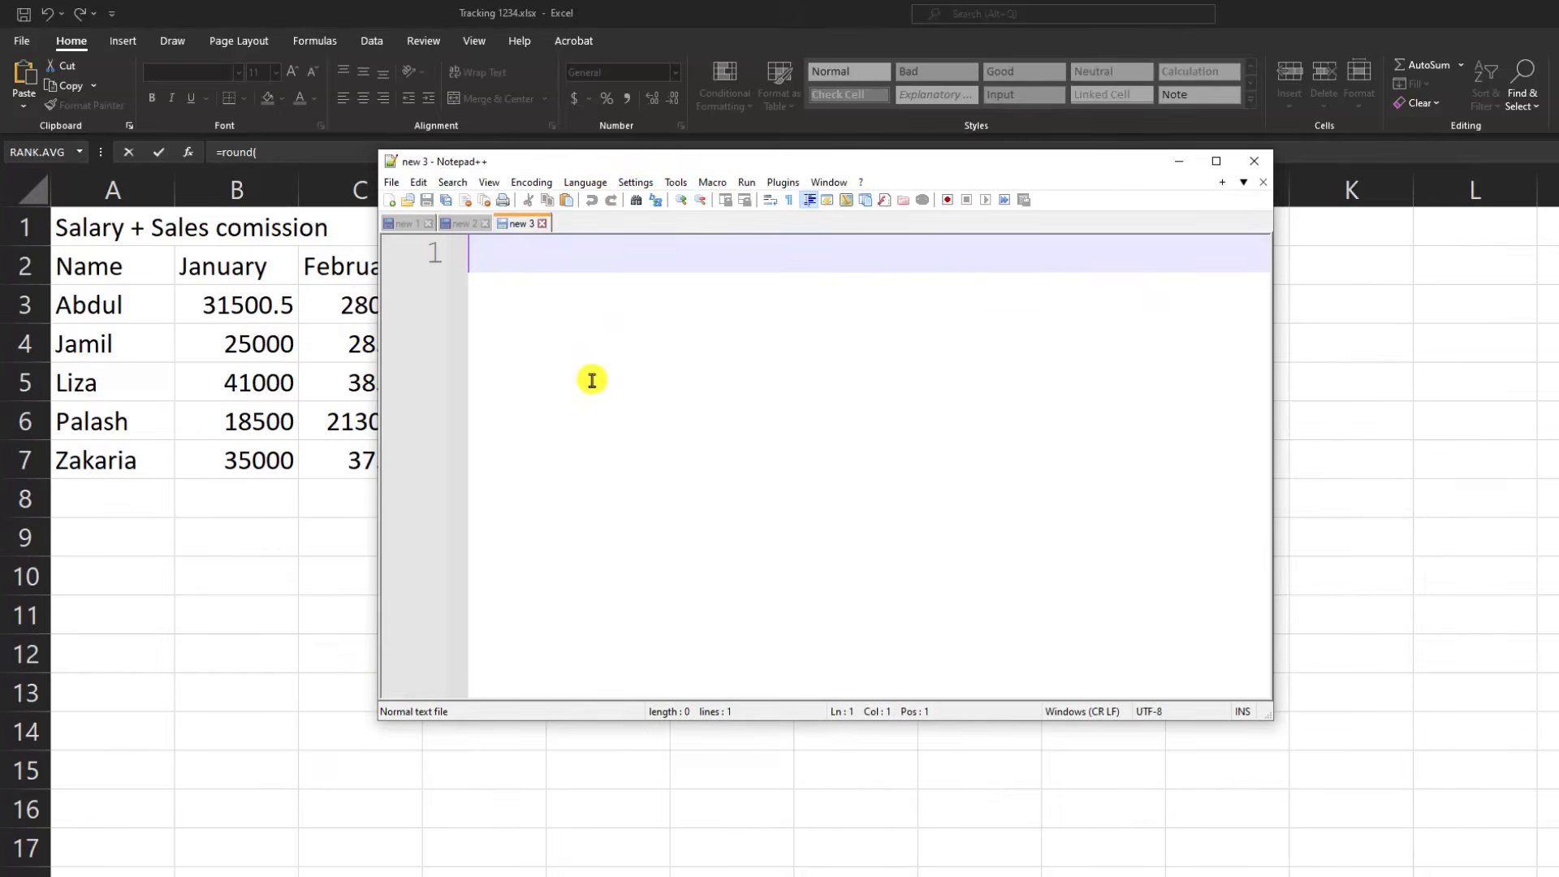
pyautogui.write('29.')
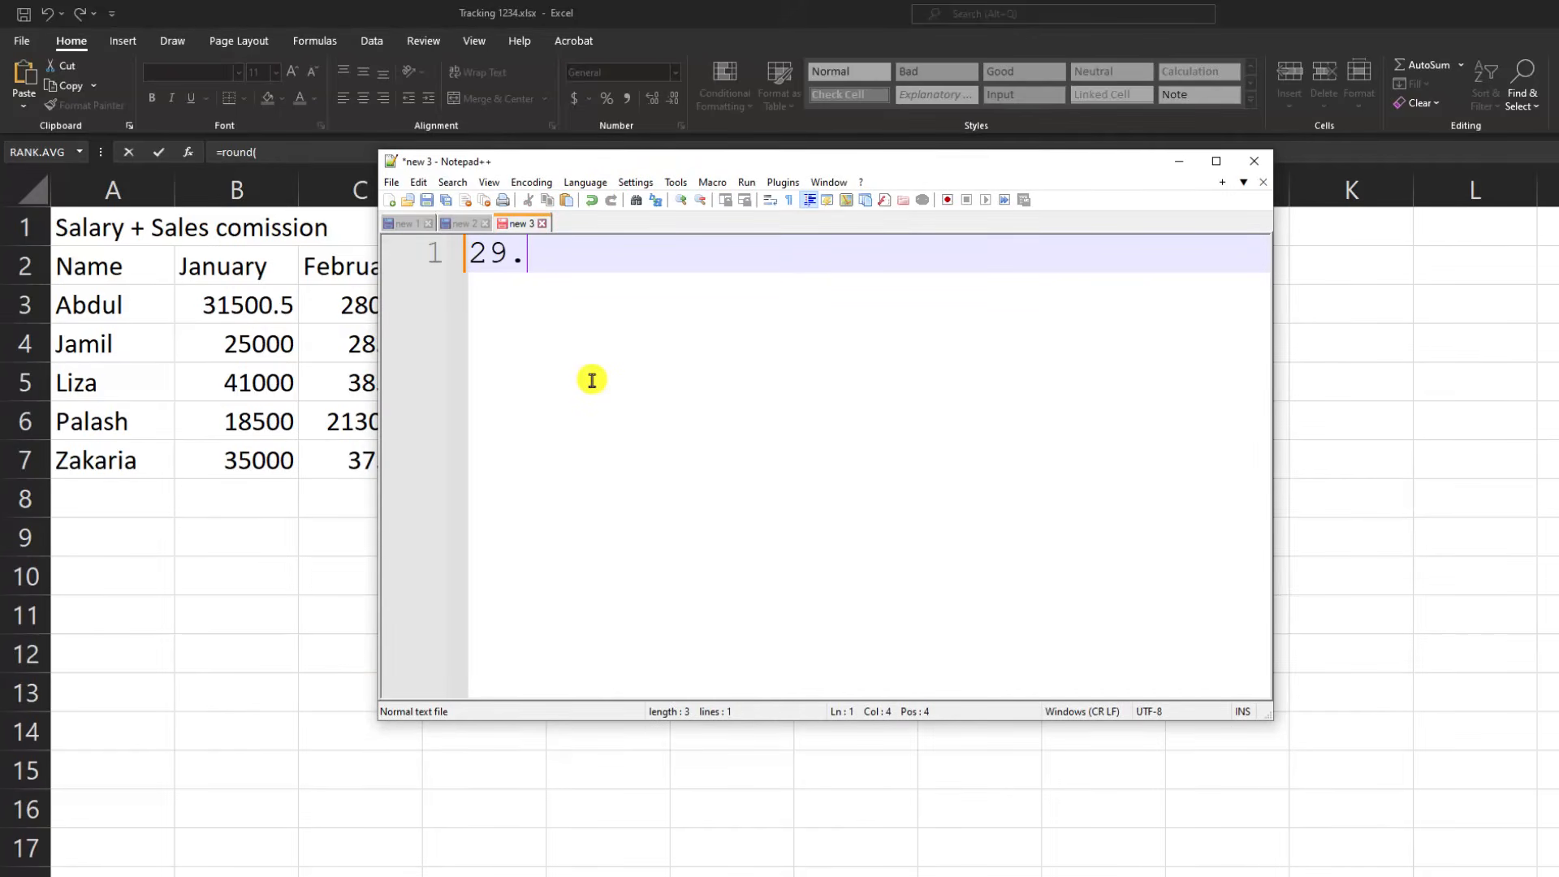
pyautogui.write('99 = 30')
pyautogui.press('Return')
pyautogui.press('Return')
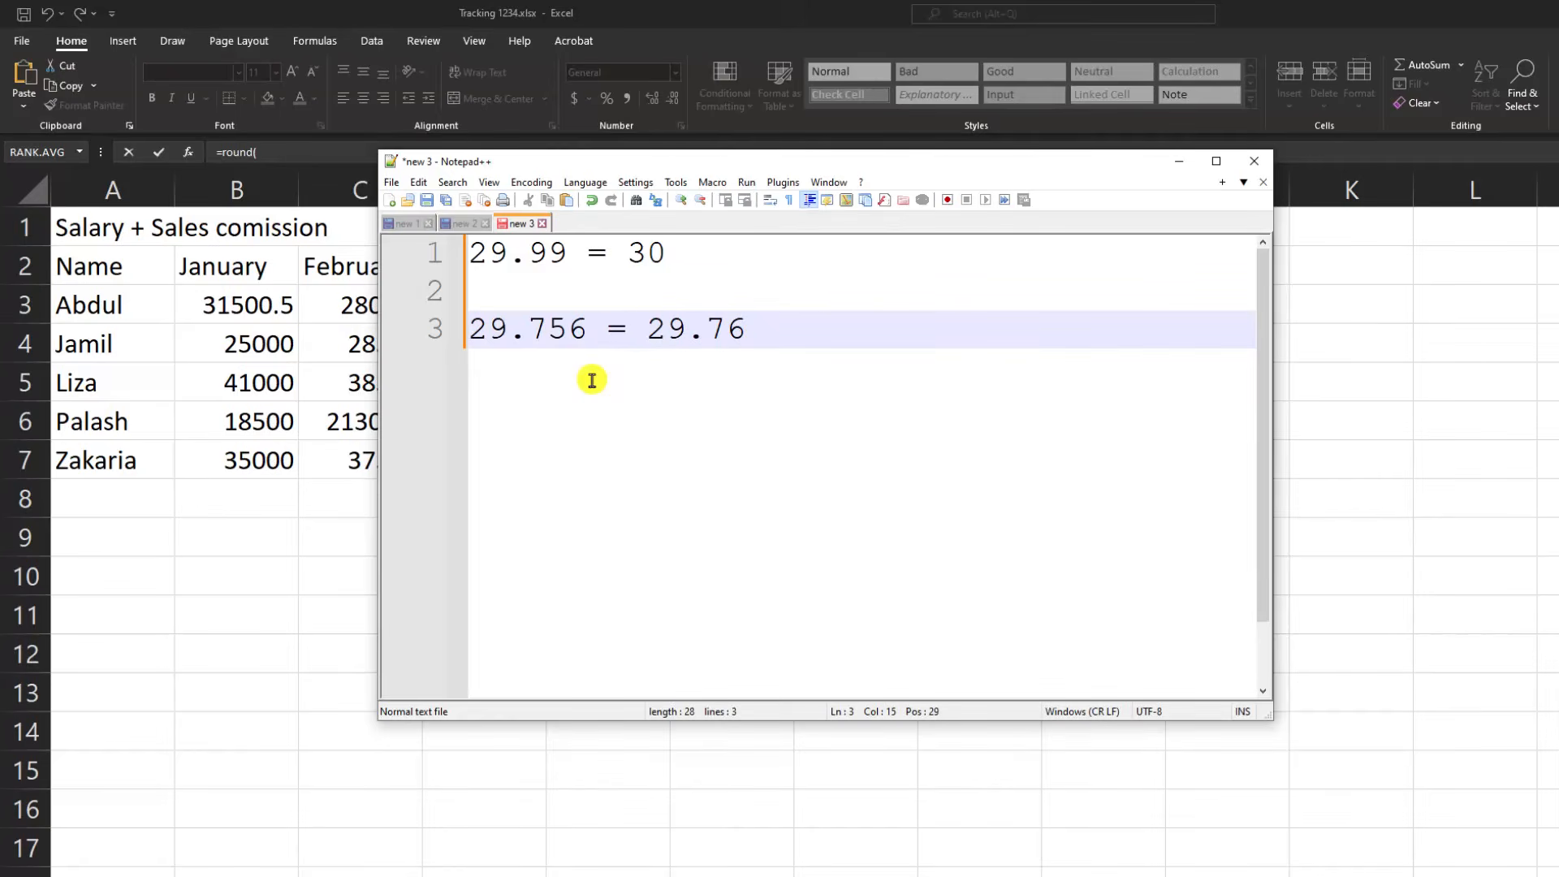
pyautogui.click(583, 338)
pyautogui.moveTo(745, 331); pyautogui.dragTo(708, 329)
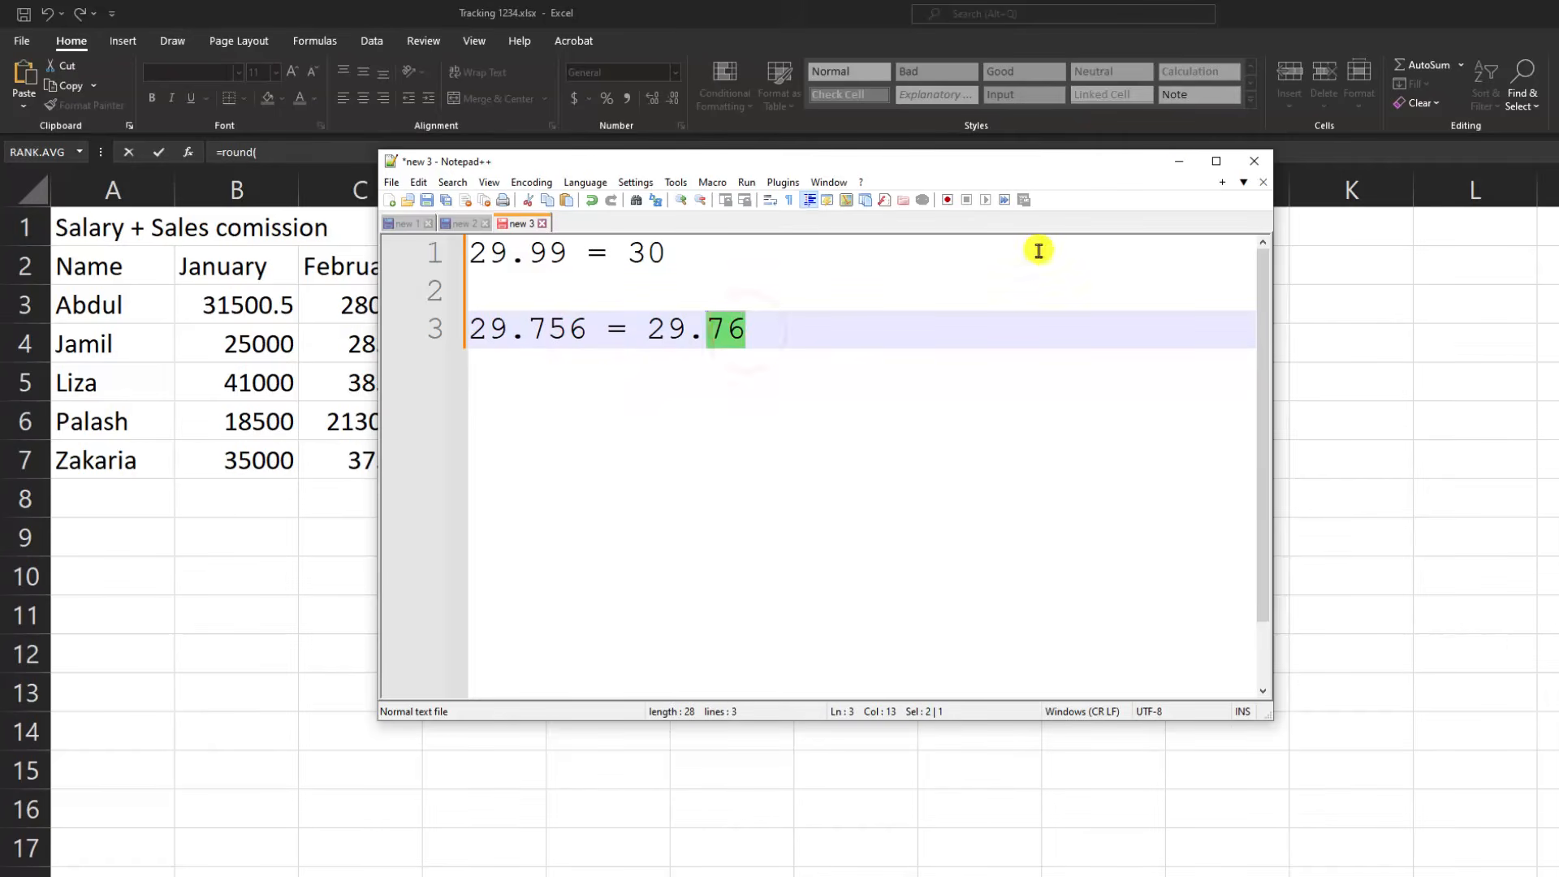
# Step: Switch back to Excel and complete the formula in I3 as =ROUND(H3,1) to round the average to one decimal
pyautogui.click(1169, 162)
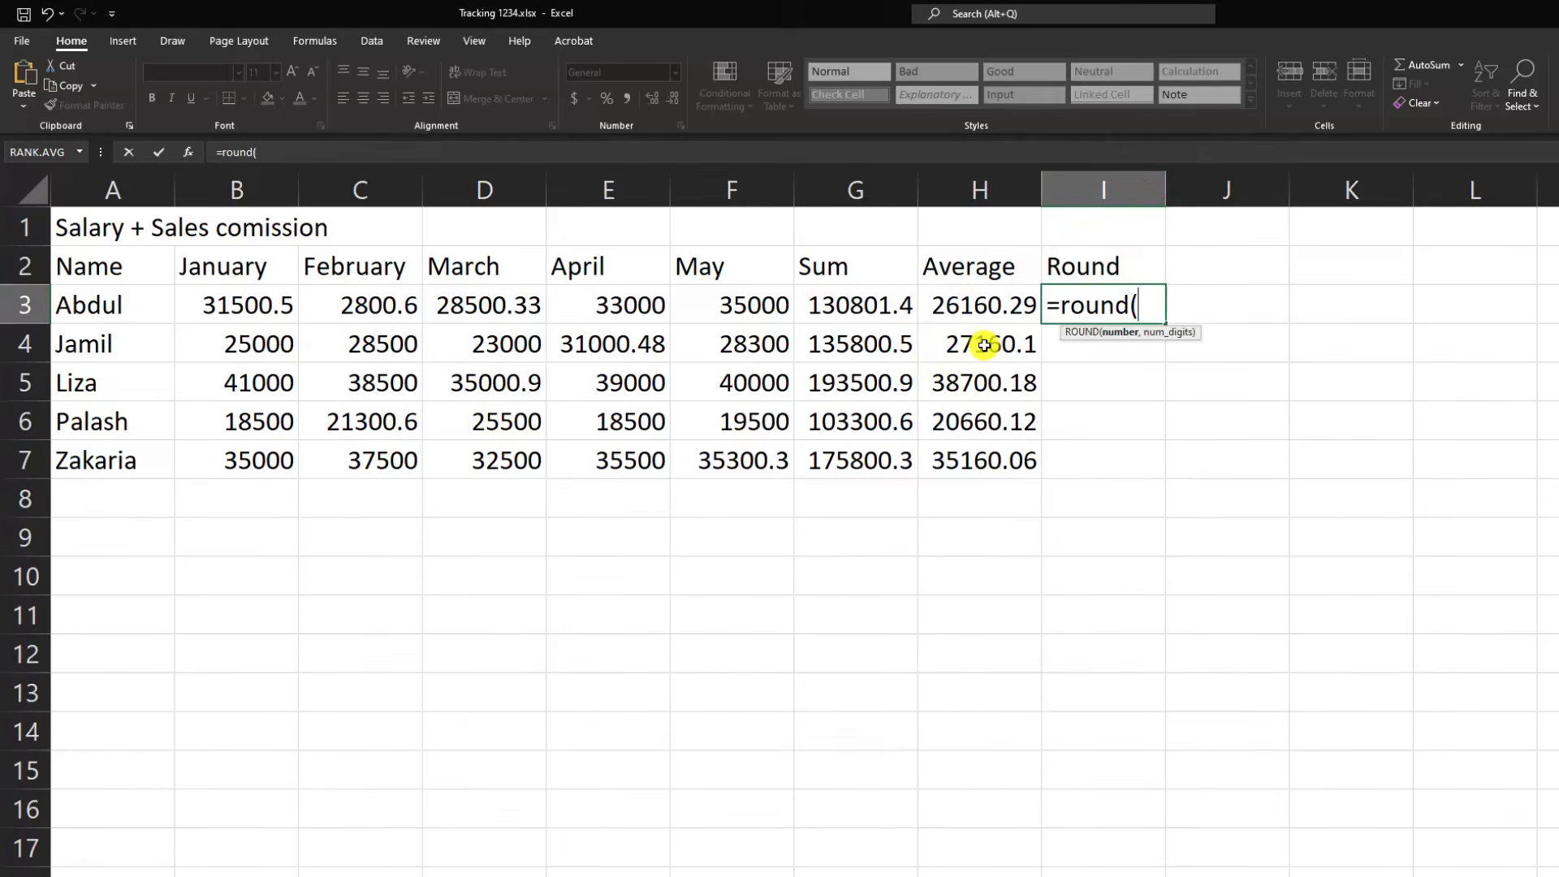
pyautogui.click(983, 305)
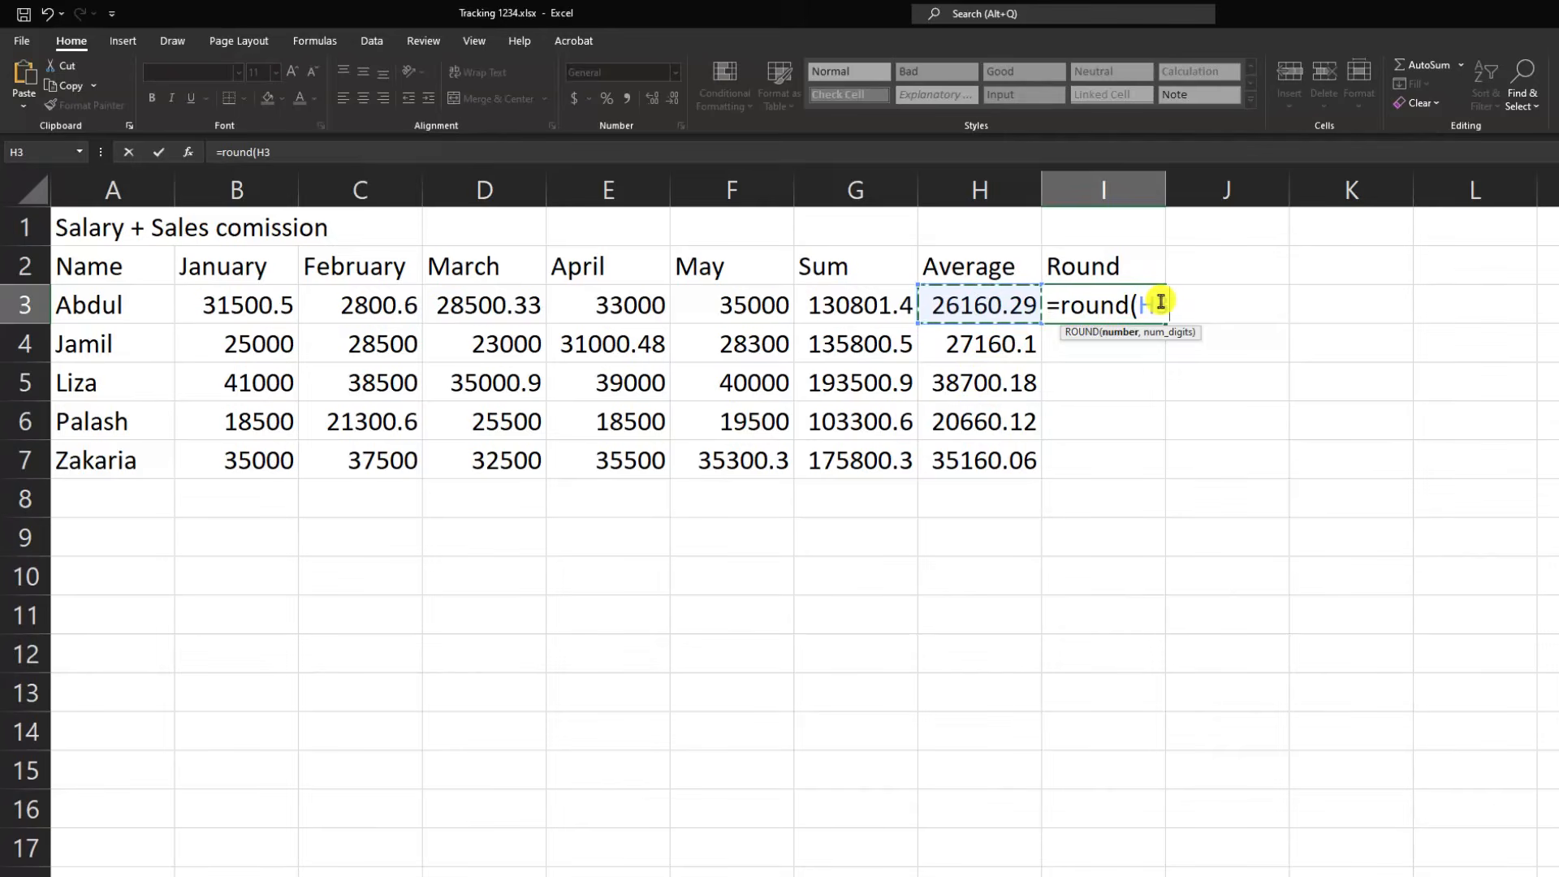
pyautogui.write(',1')
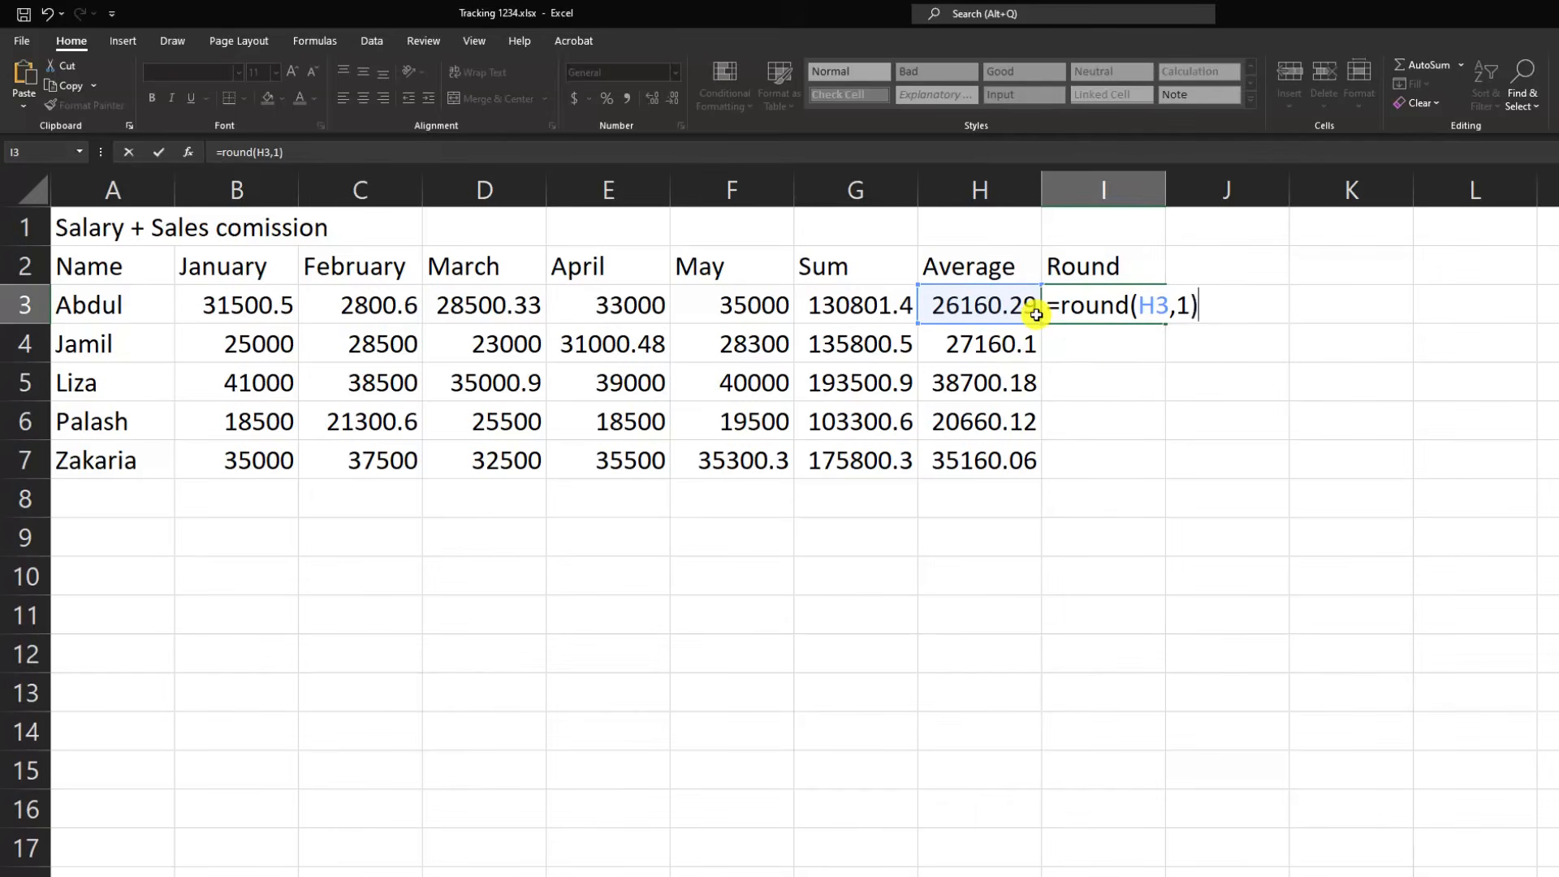
pyautogui.press('Return')
pyautogui.click(1079, 302)
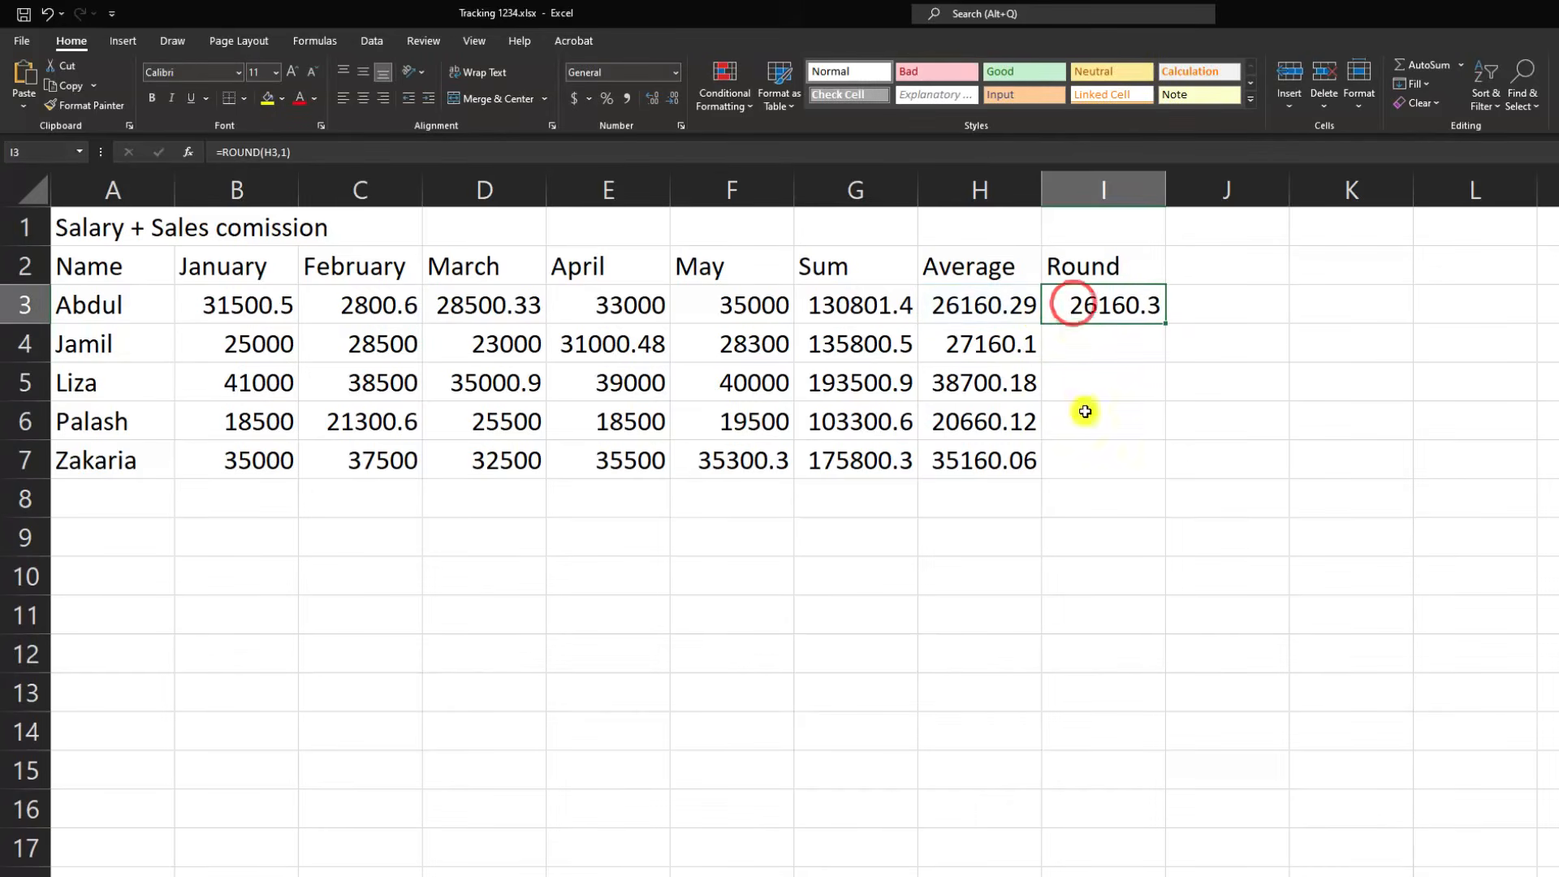
# Step: Fill the ROUND formula from I3 down through I7 for the remaining people
pyautogui.click(1030, 388)
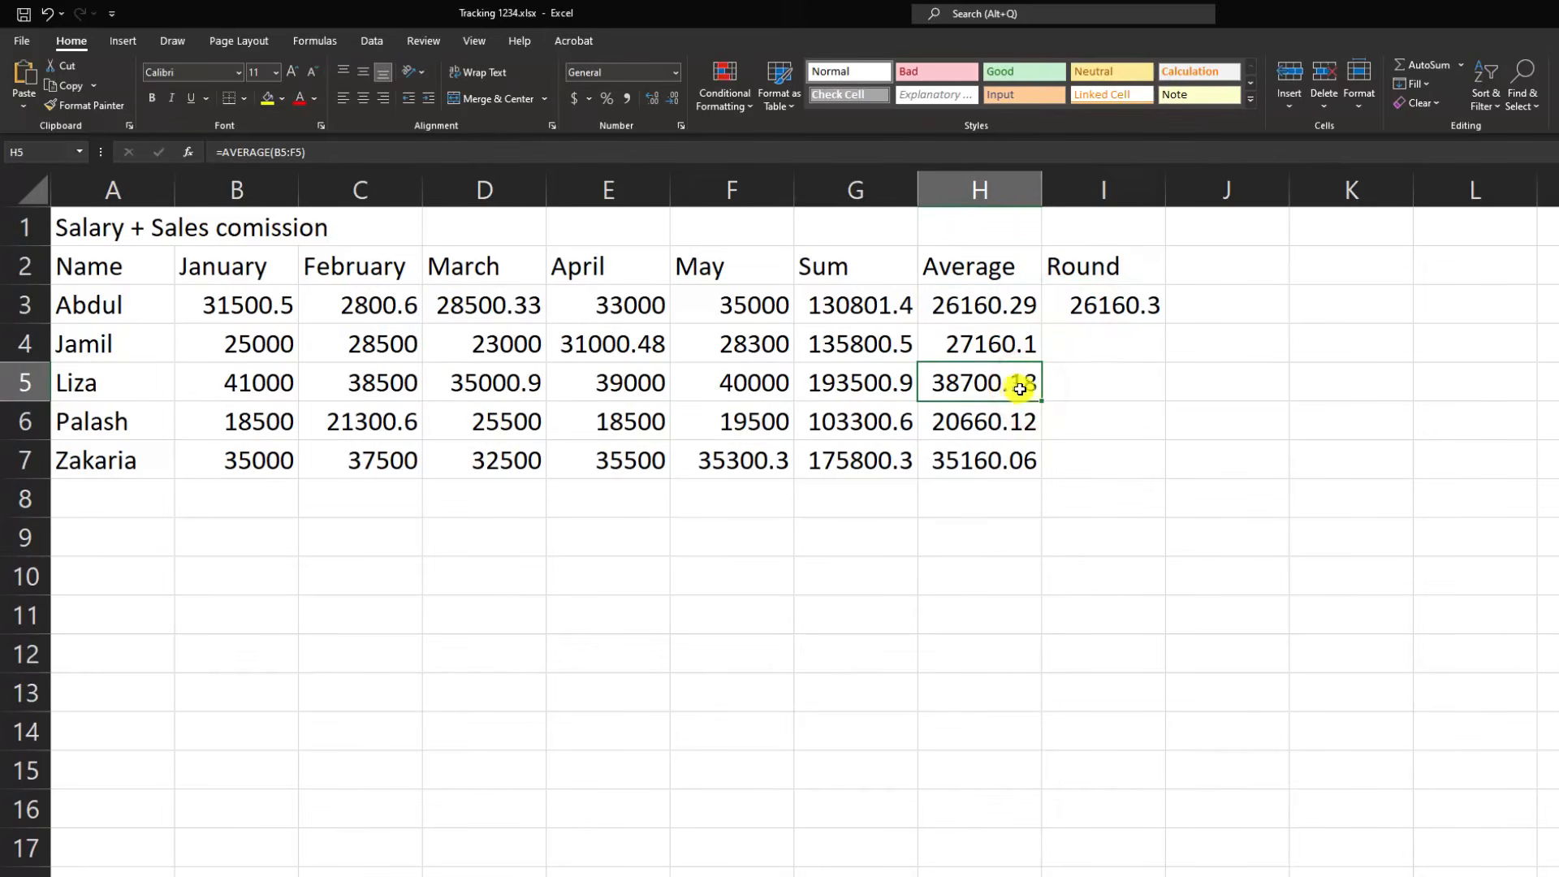
pyautogui.click(1151, 308)
pyautogui.moveTo(1167, 327); pyautogui.dragTo(1072, 471)
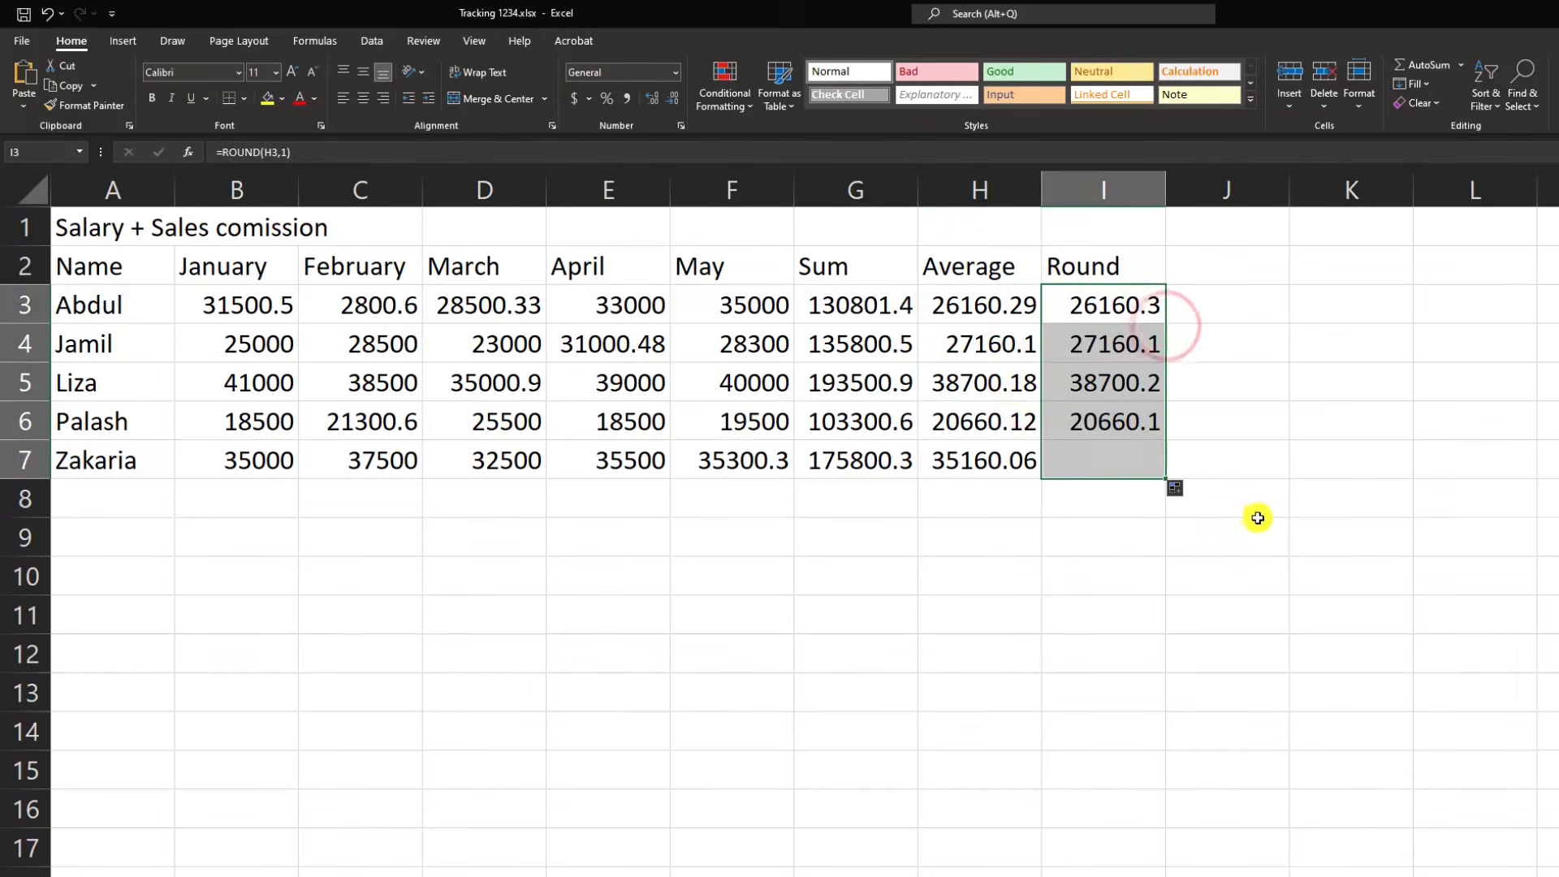
pyautogui.click(1102, 413)
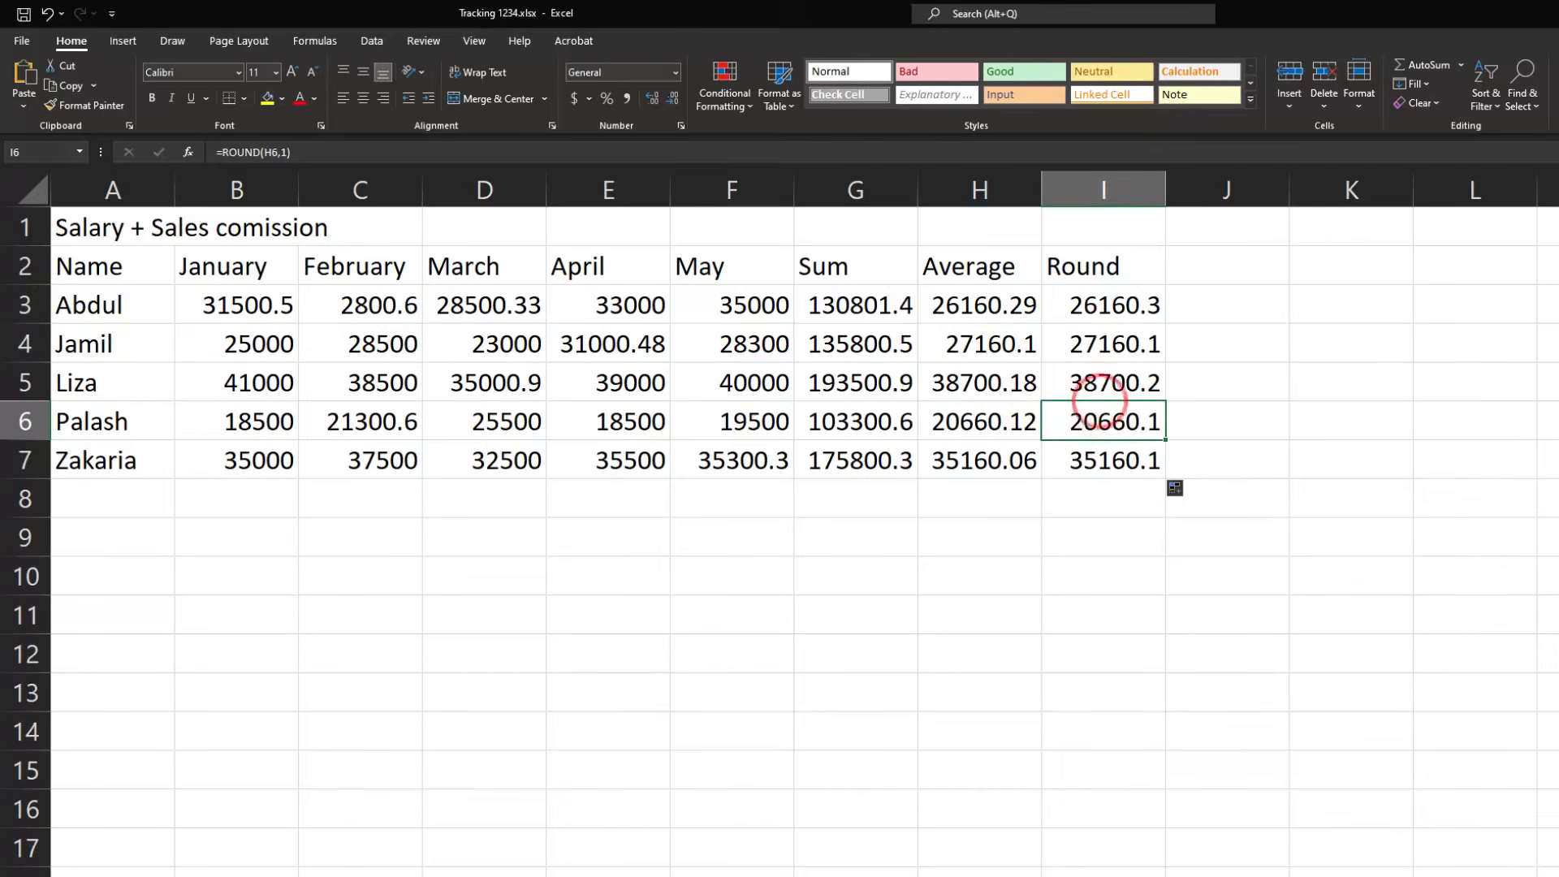
# Step: Check the column heading after Round in the PDF and enter the header Digit Formating in J2 of the workbook
pyautogui.hotkey('alt', 'Tab')
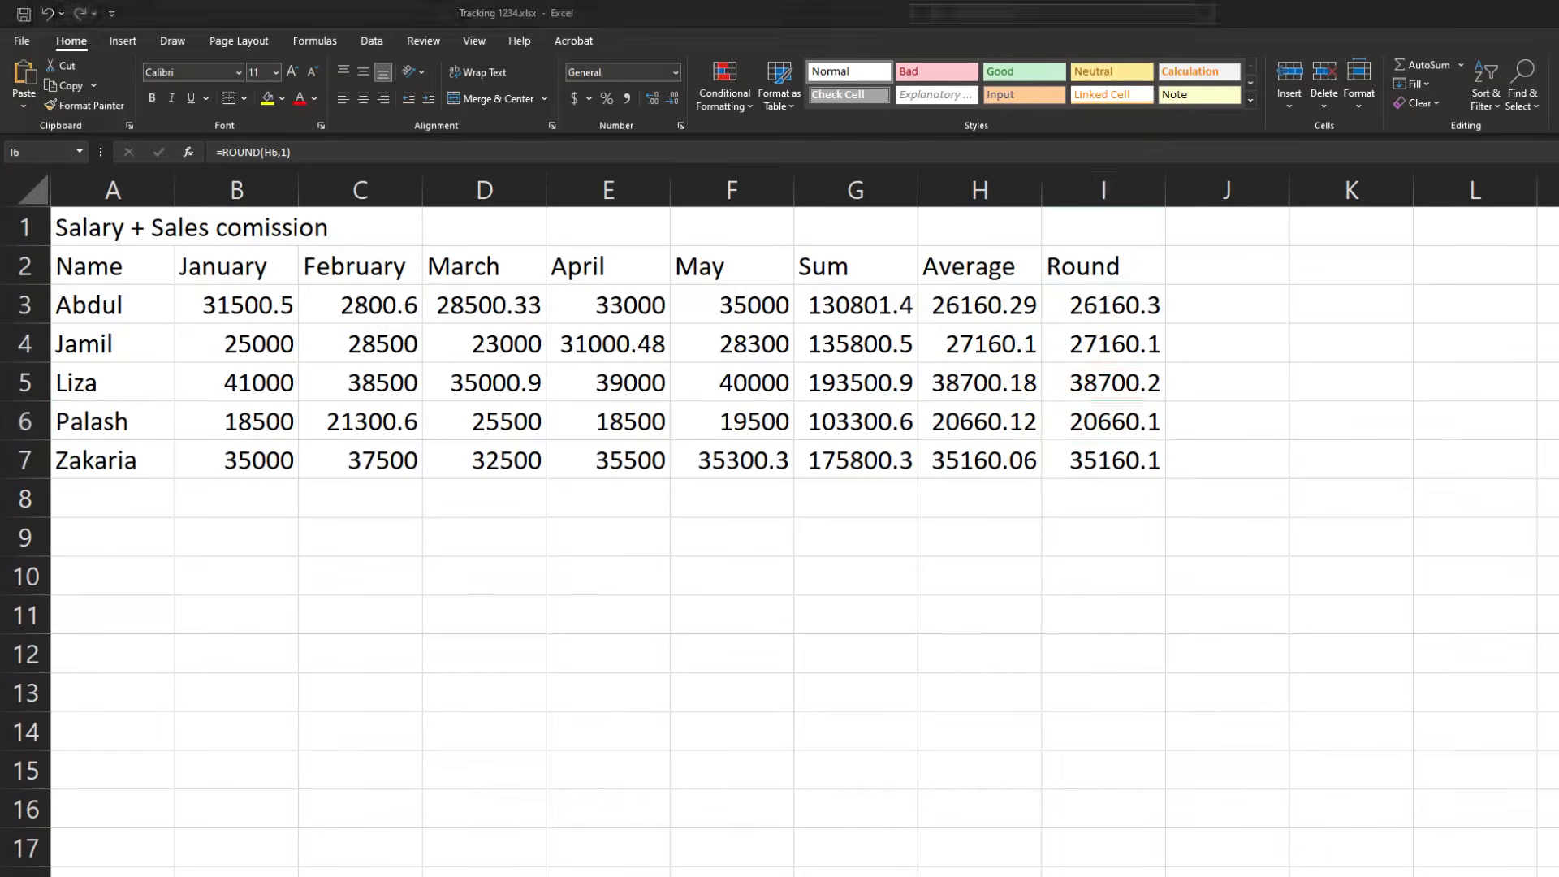
pyautogui.moveTo(1096, 396); pyautogui.dragTo(1194, 407)
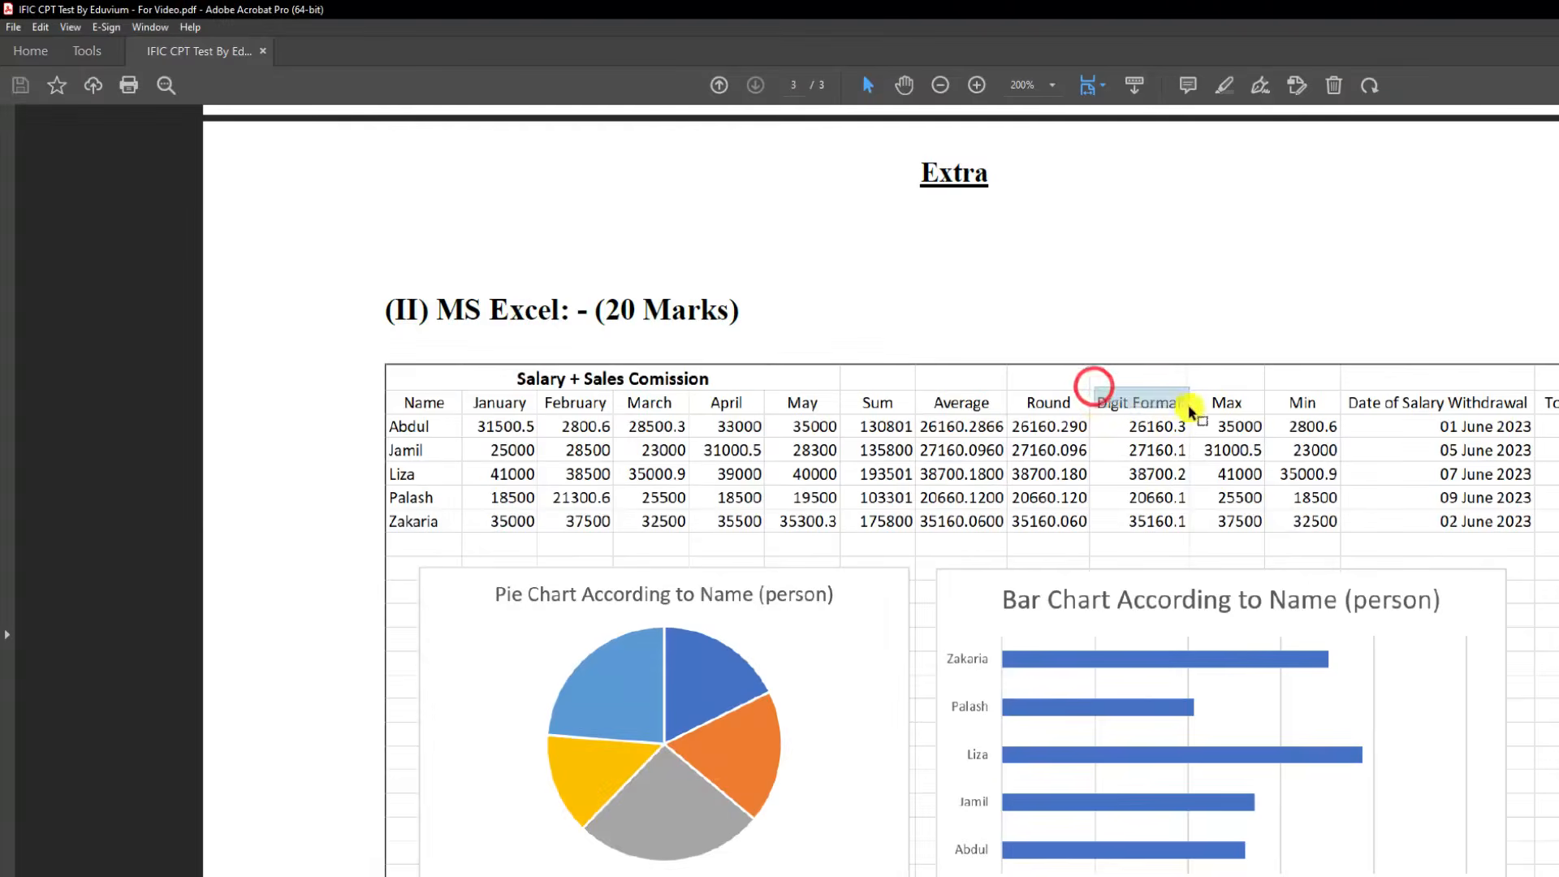
pyautogui.hotkey('alt', 'Tab')
pyautogui.click(1237, 271)
pyautogui.write('Digit Formating')
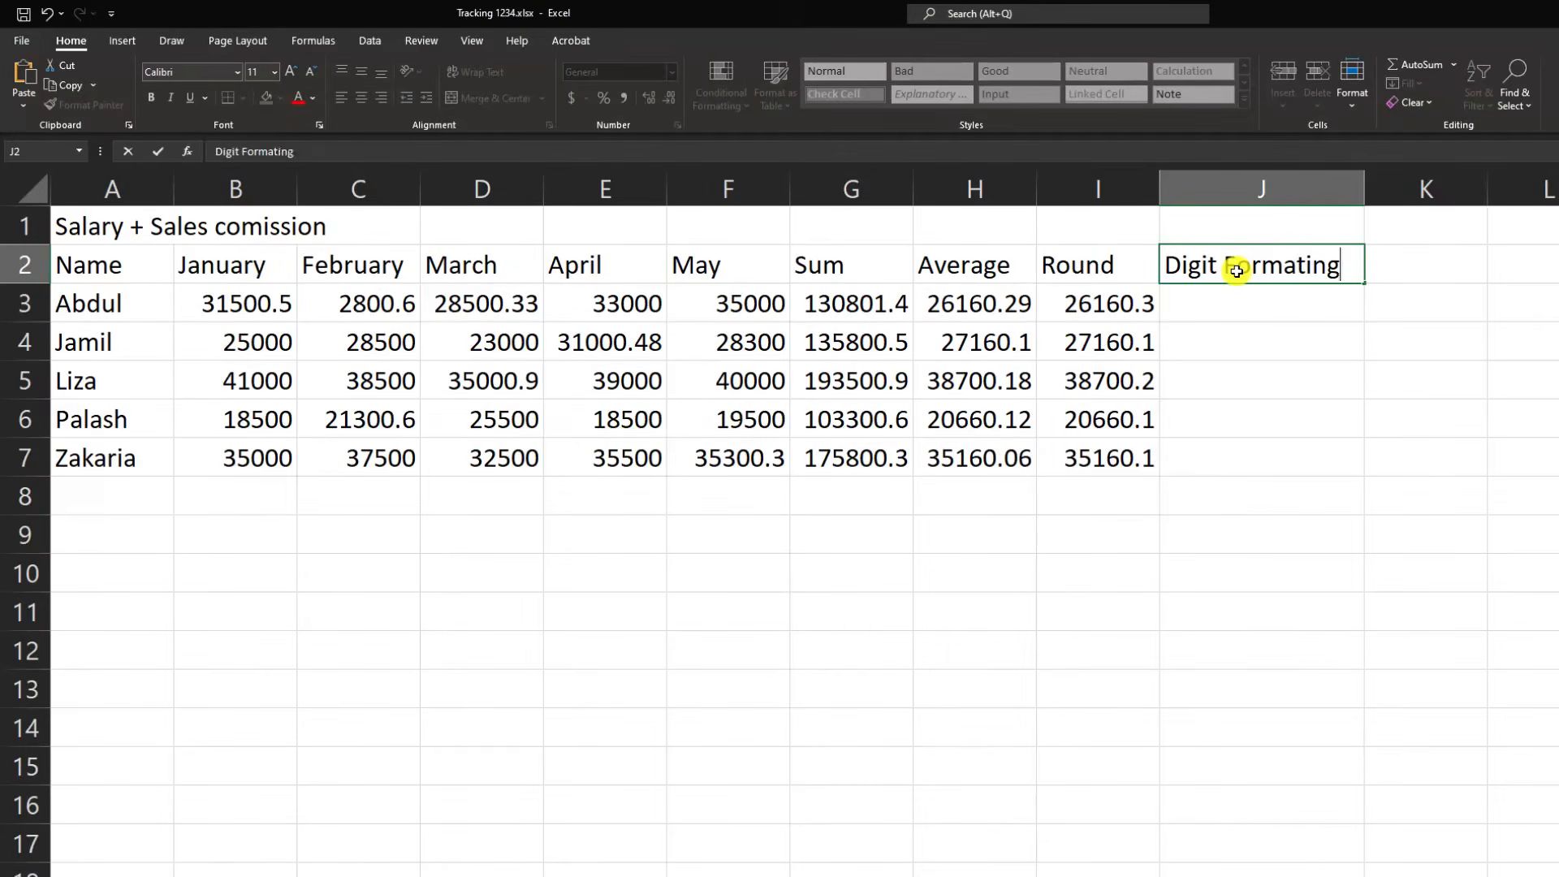
pyautogui.press('Return')
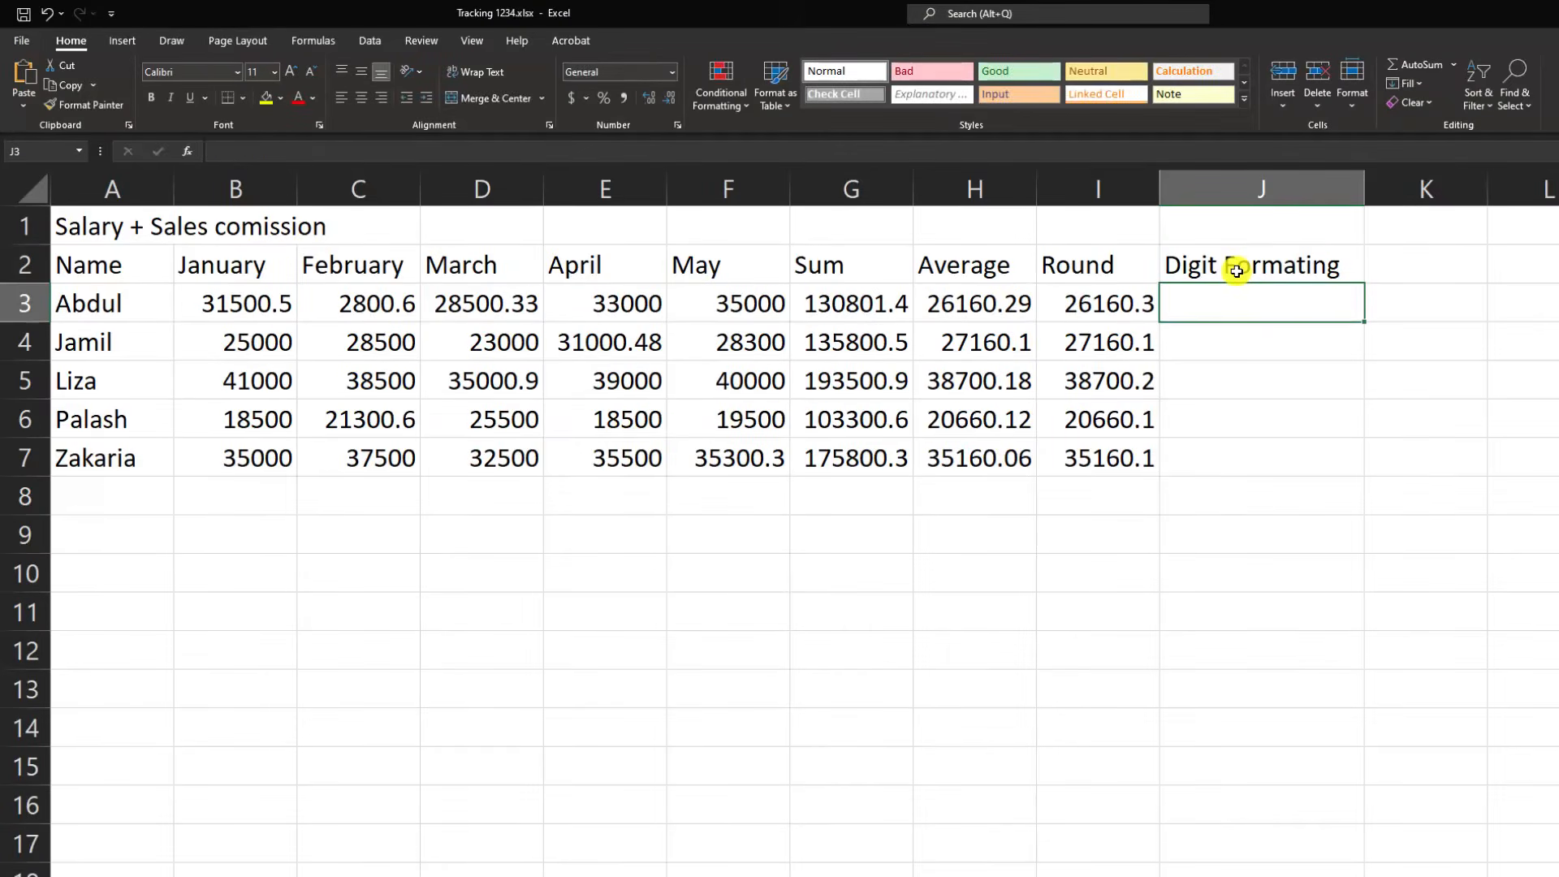
# Step: Review the ROUND formula in I3 and the averages in H3:H7 it draws on
pyautogui.click(1079, 302)
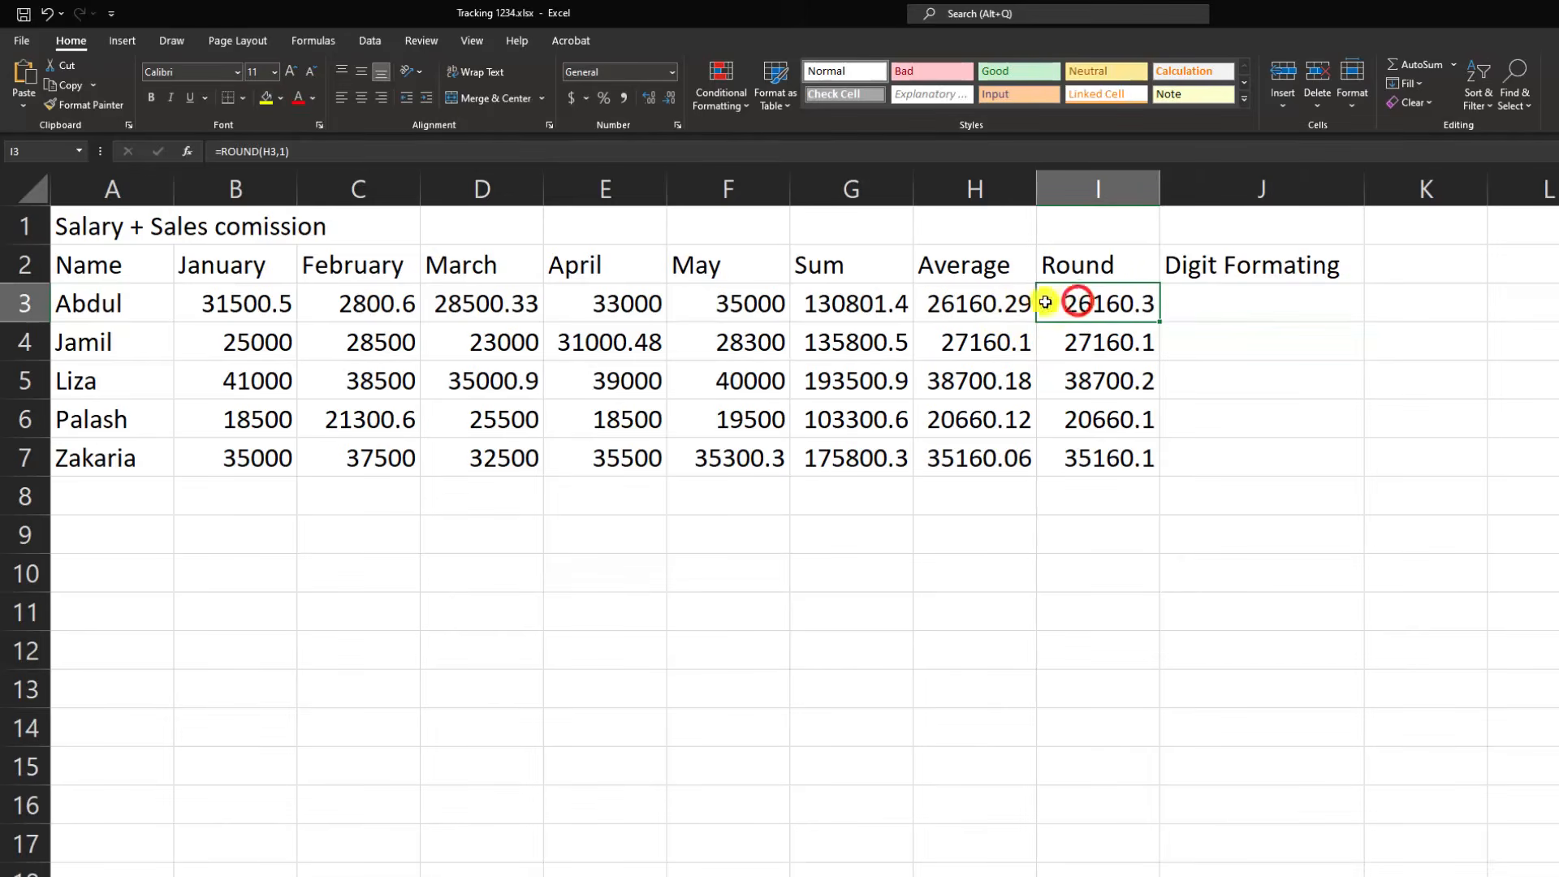
pyautogui.click(324, 151)
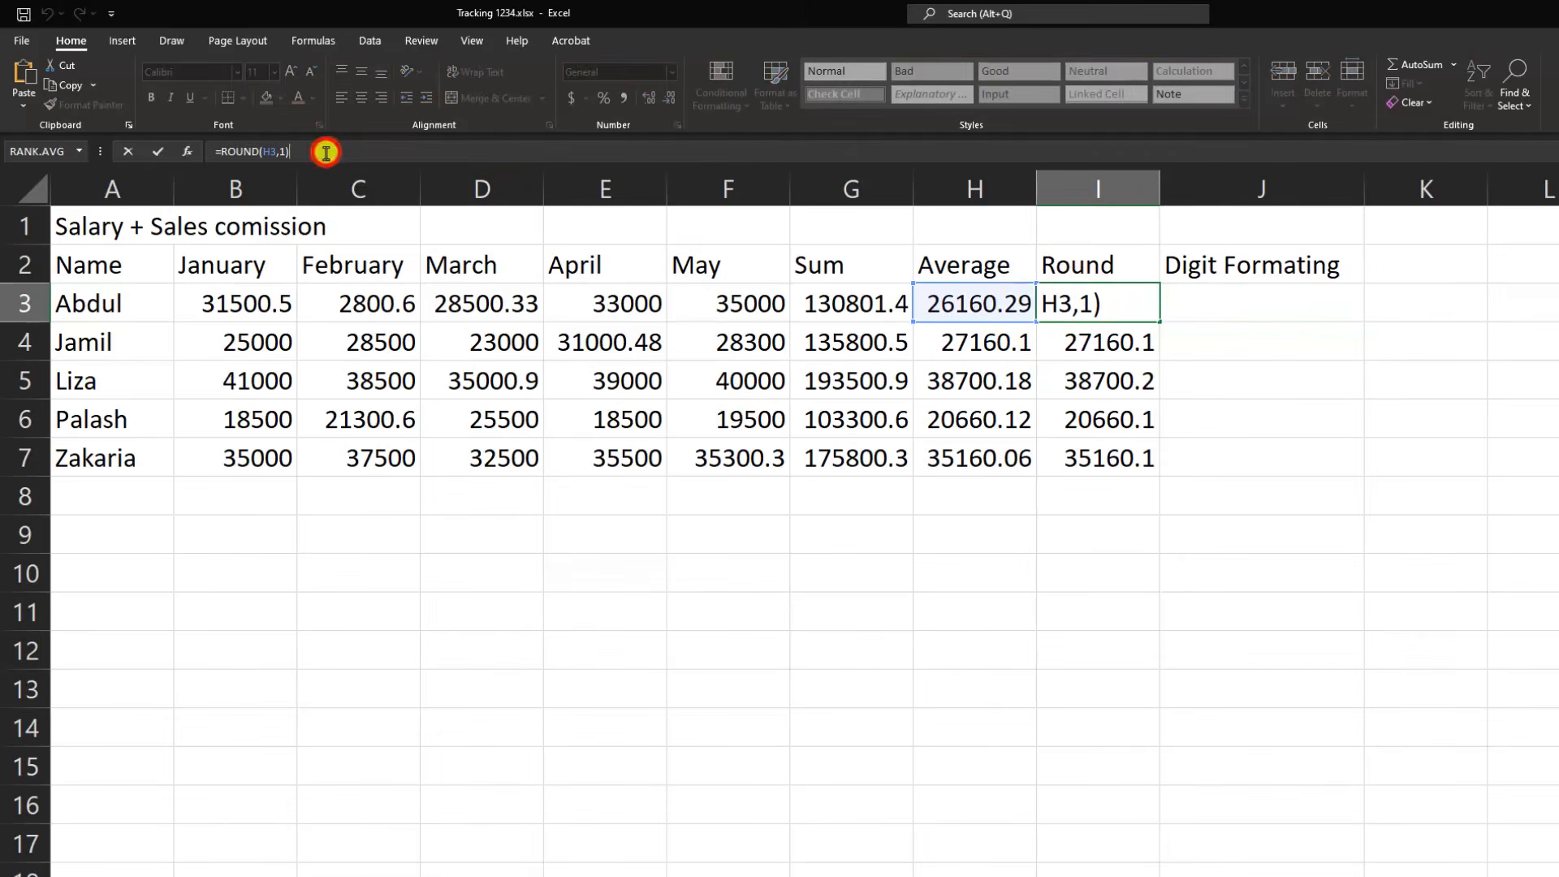
pyautogui.click(1078, 299)
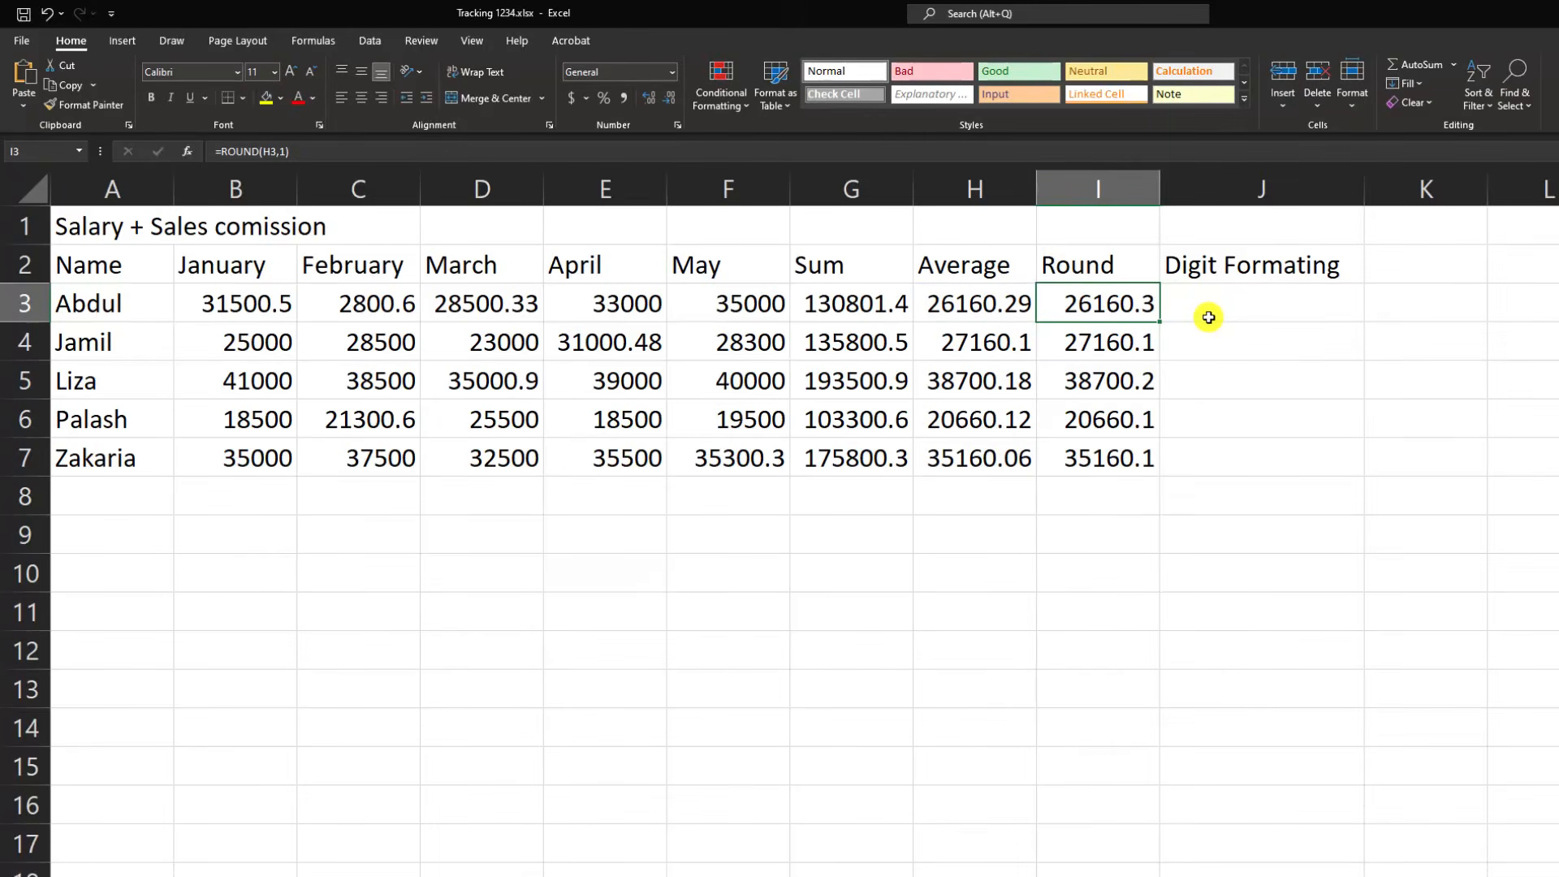
pyautogui.moveTo(991, 300); pyautogui.dragTo(985, 456)
# Step: Copy the formula =AVERAGE(B3:F3) from H3 into J3 unchanged and fill it down through J7
pyautogui.click(971, 300)
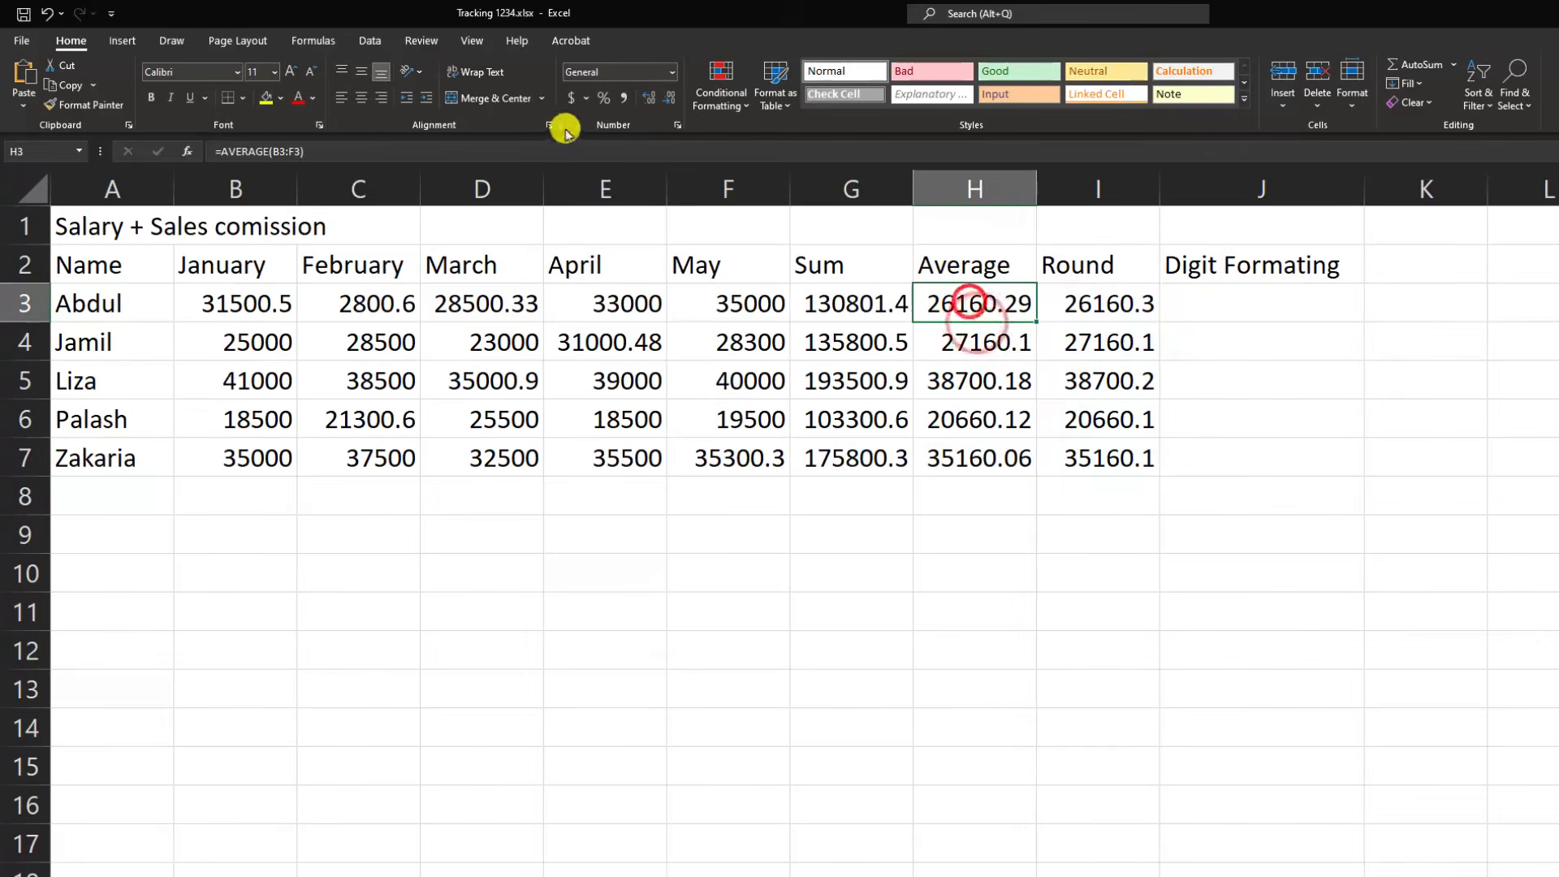
pyautogui.press('F2')
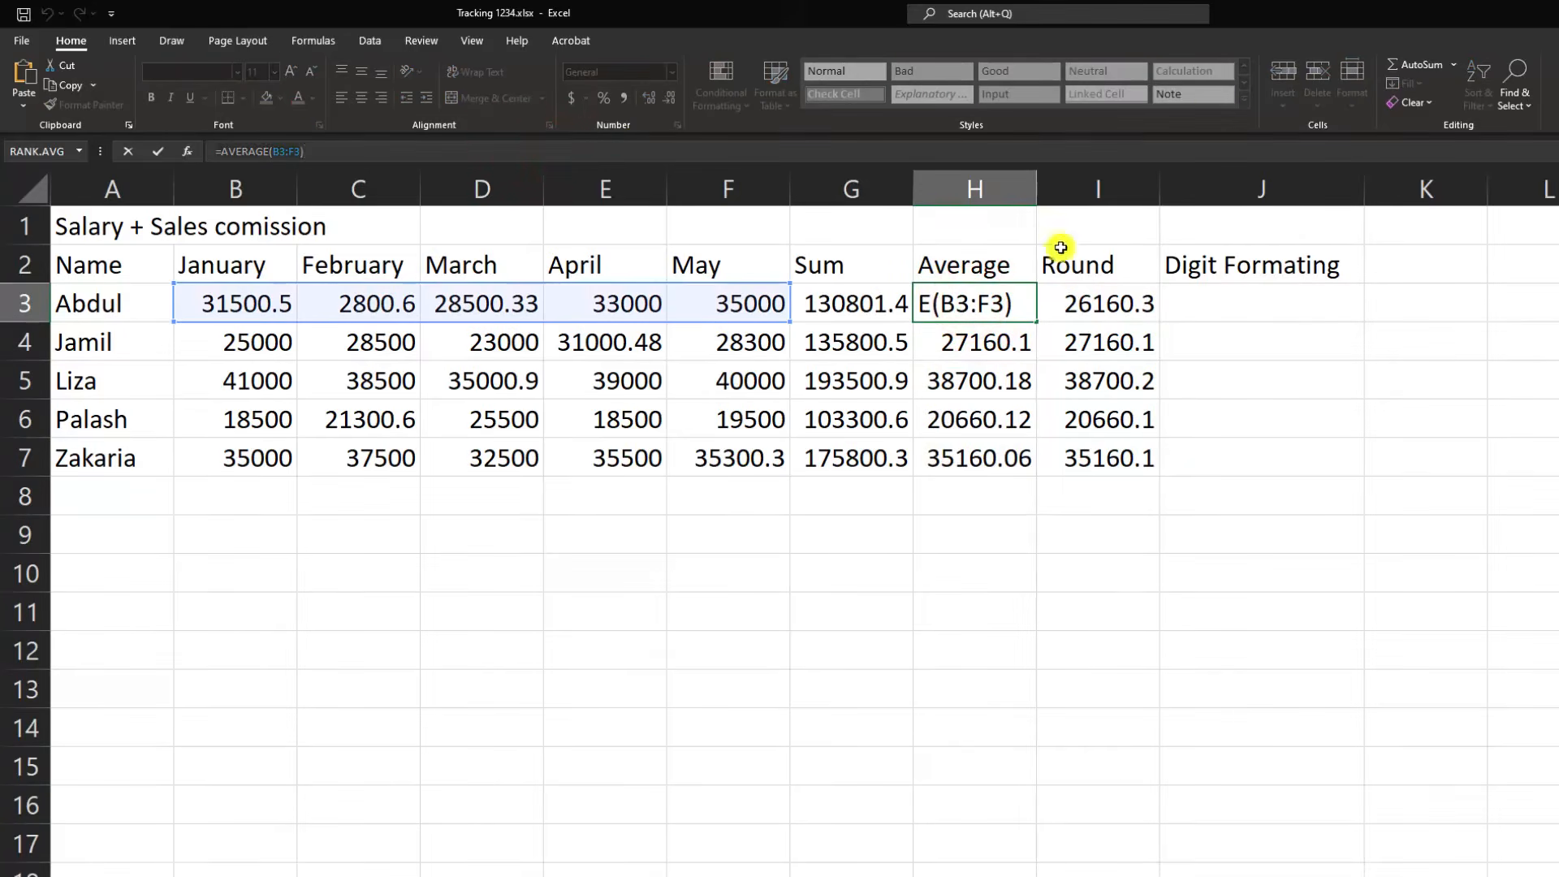
pyautogui.click(1186, 285)
pyautogui.press('Escape')
pyautogui.click(1137, 156)
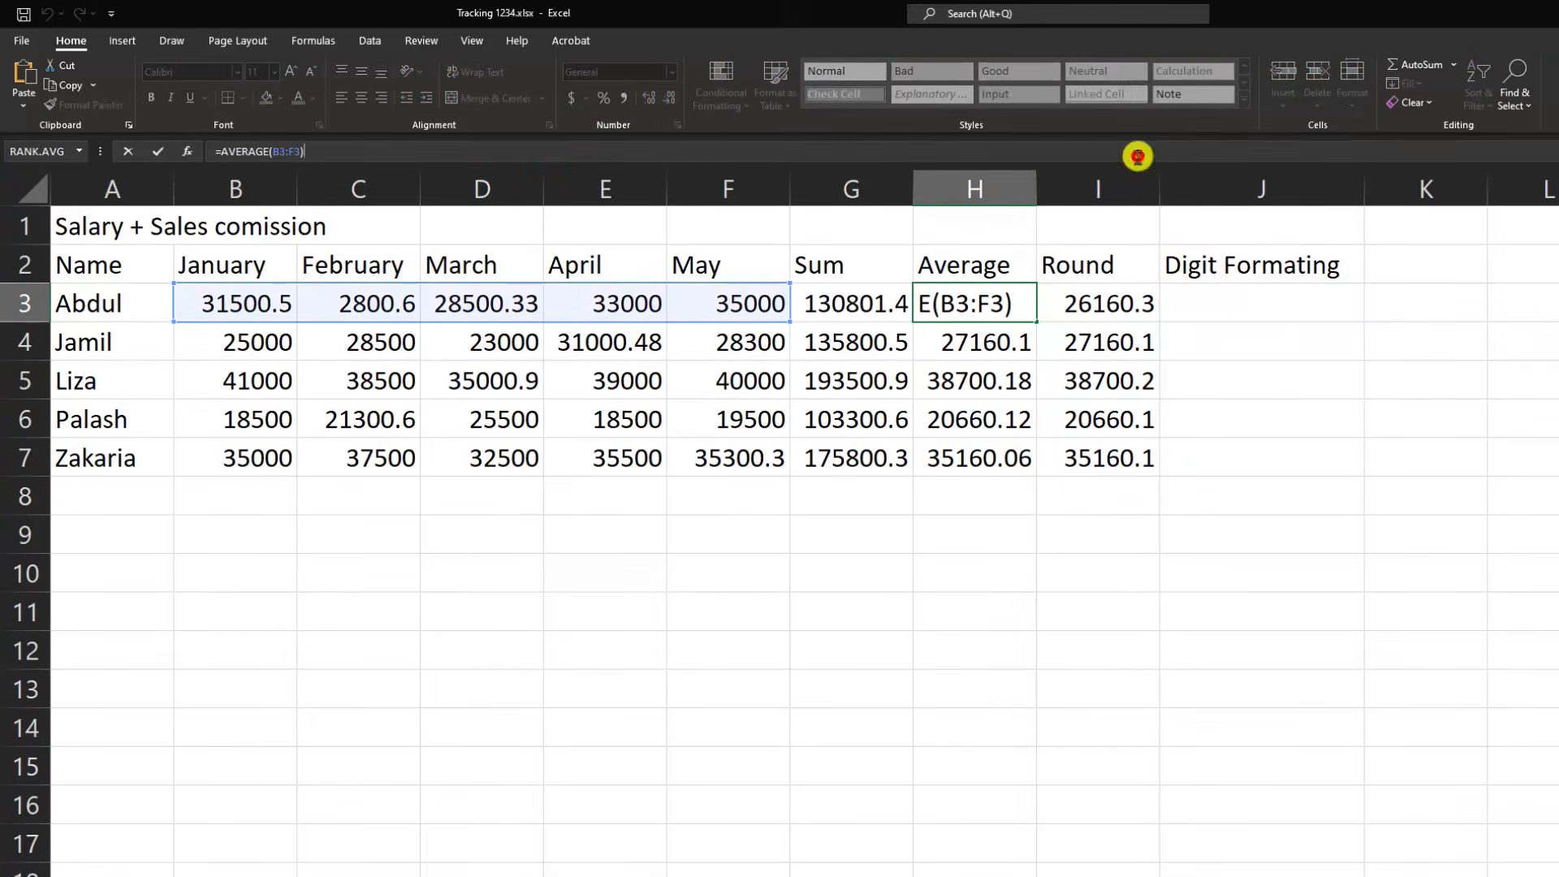
pyautogui.click(1173, 297)
pyautogui.click(1075, 152)
pyautogui.write('=AVERAGE(B3:F3)')
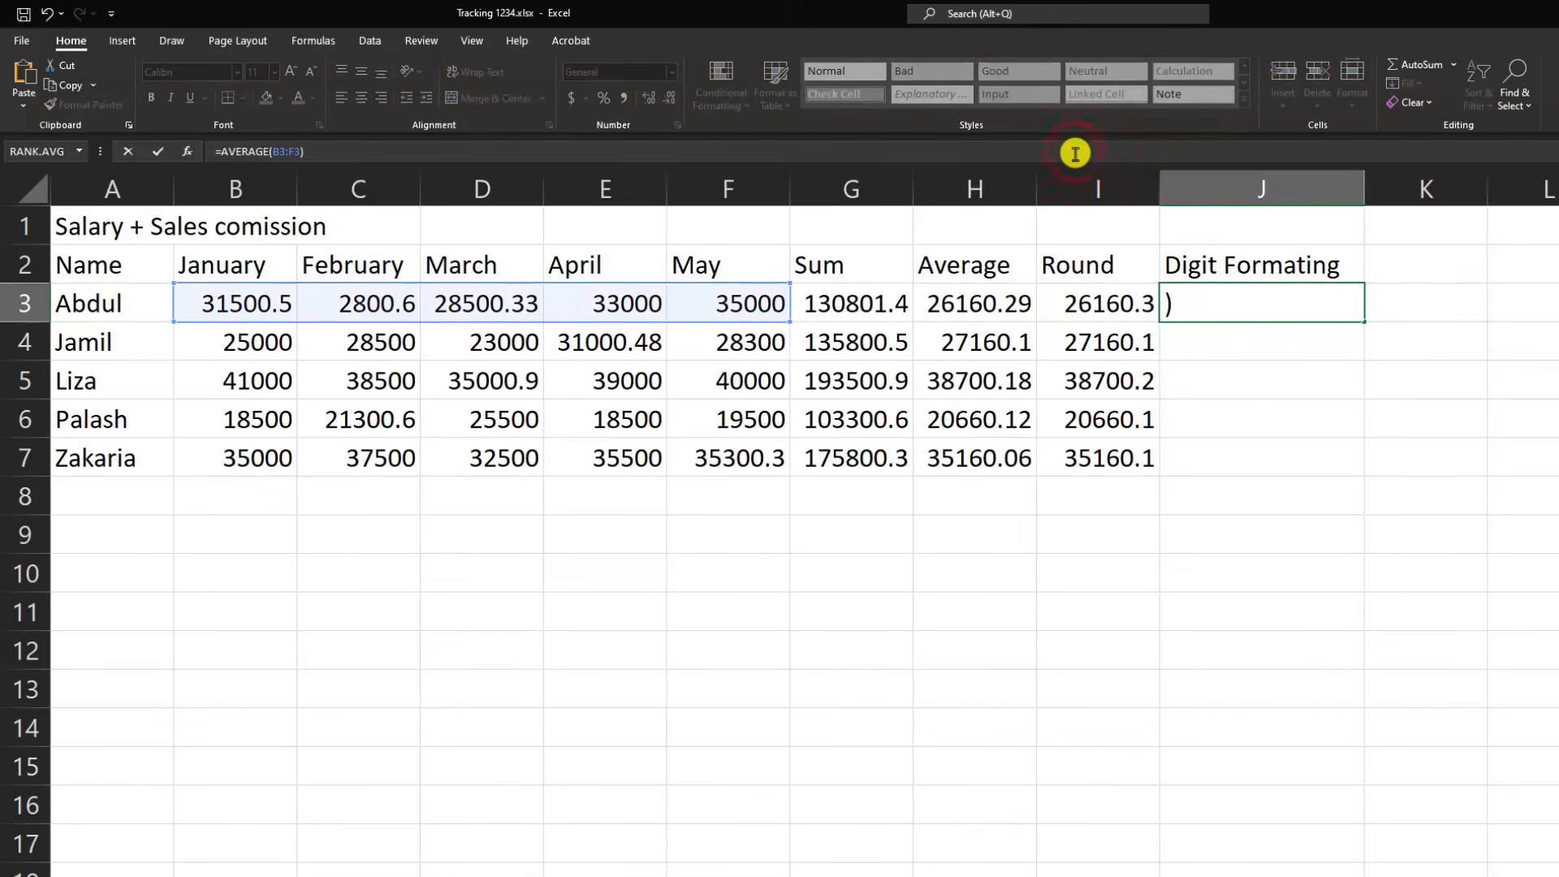
pyautogui.press('Return')
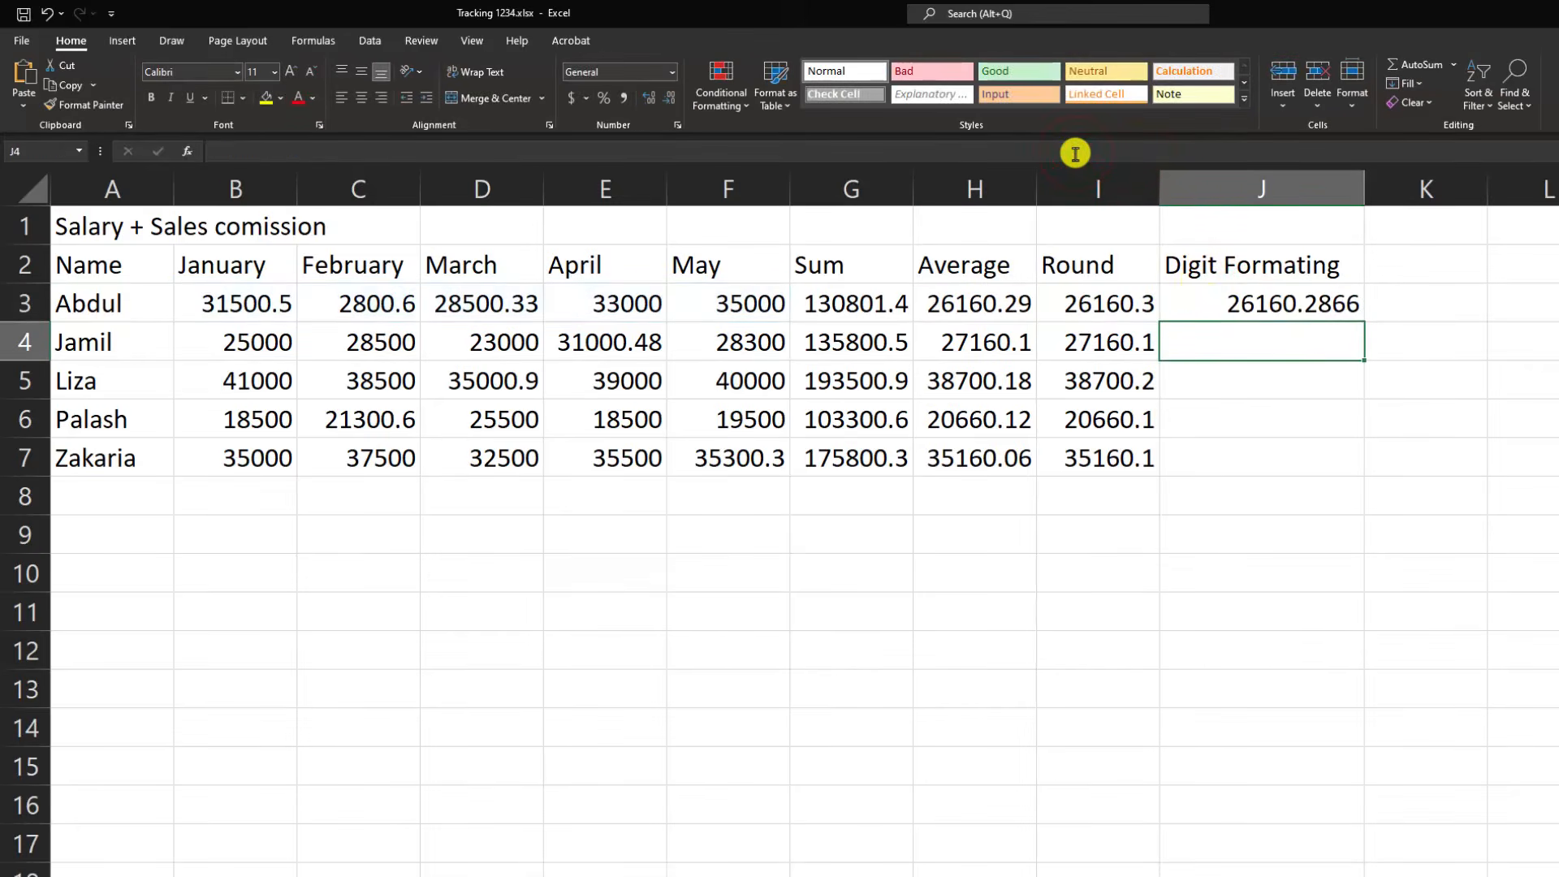
pyautogui.click(1270, 304)
pyautogui.moveTo(1363, 321); pyautogui.dragTo(1356, 463)
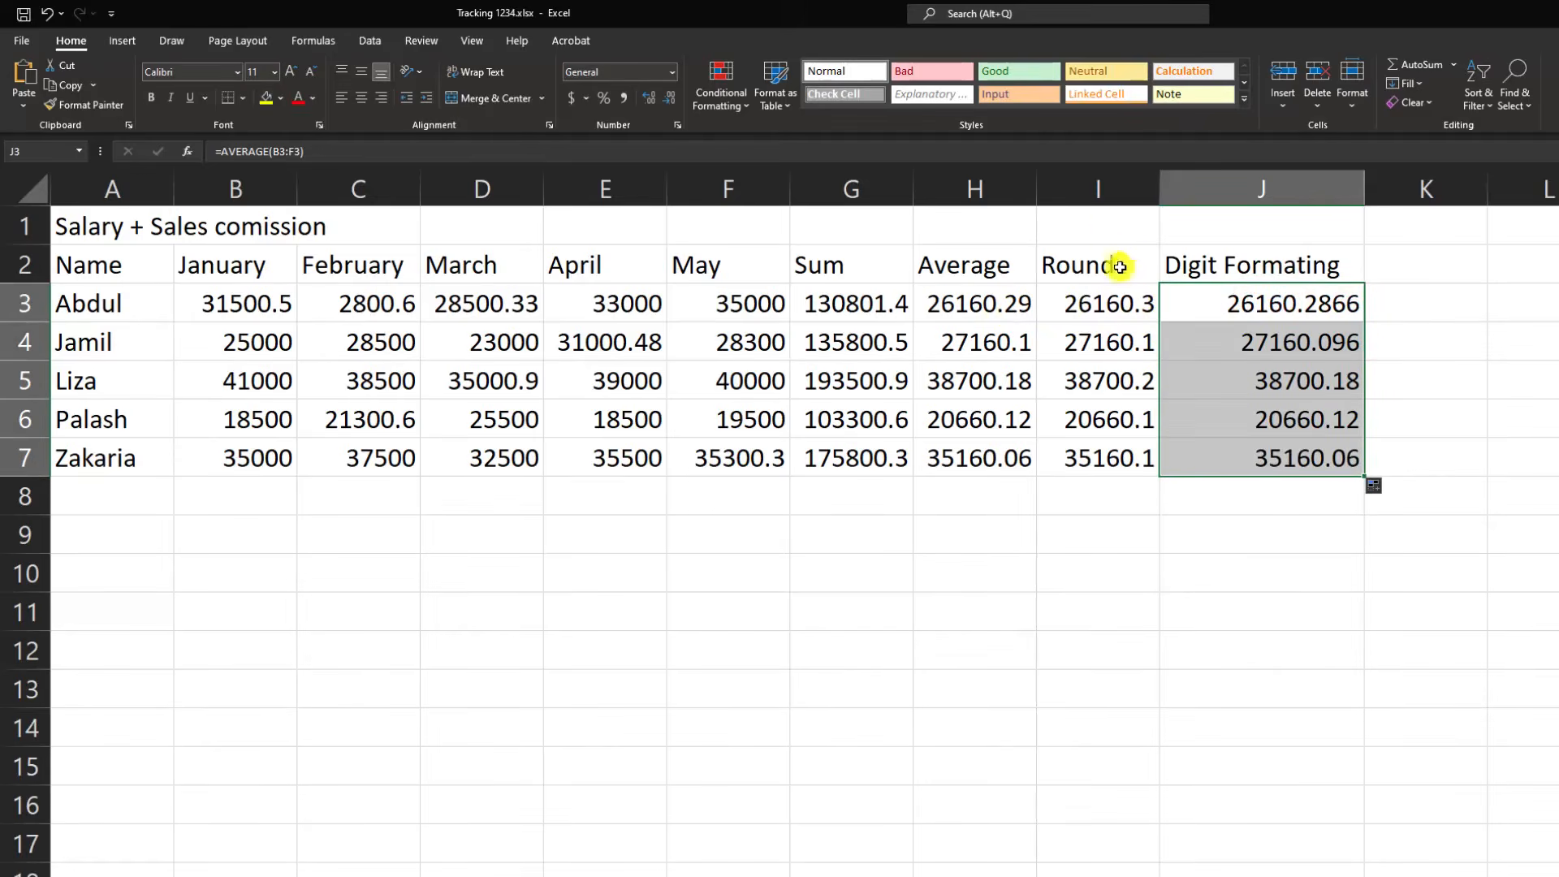
# Step: Format the averages in J3:J7 as Number with one decimal place
pyautogui.moveTo(1266, 313); pyautogui.dragTo(1305, 446)
pyautogui.rightClick(1335, 439)
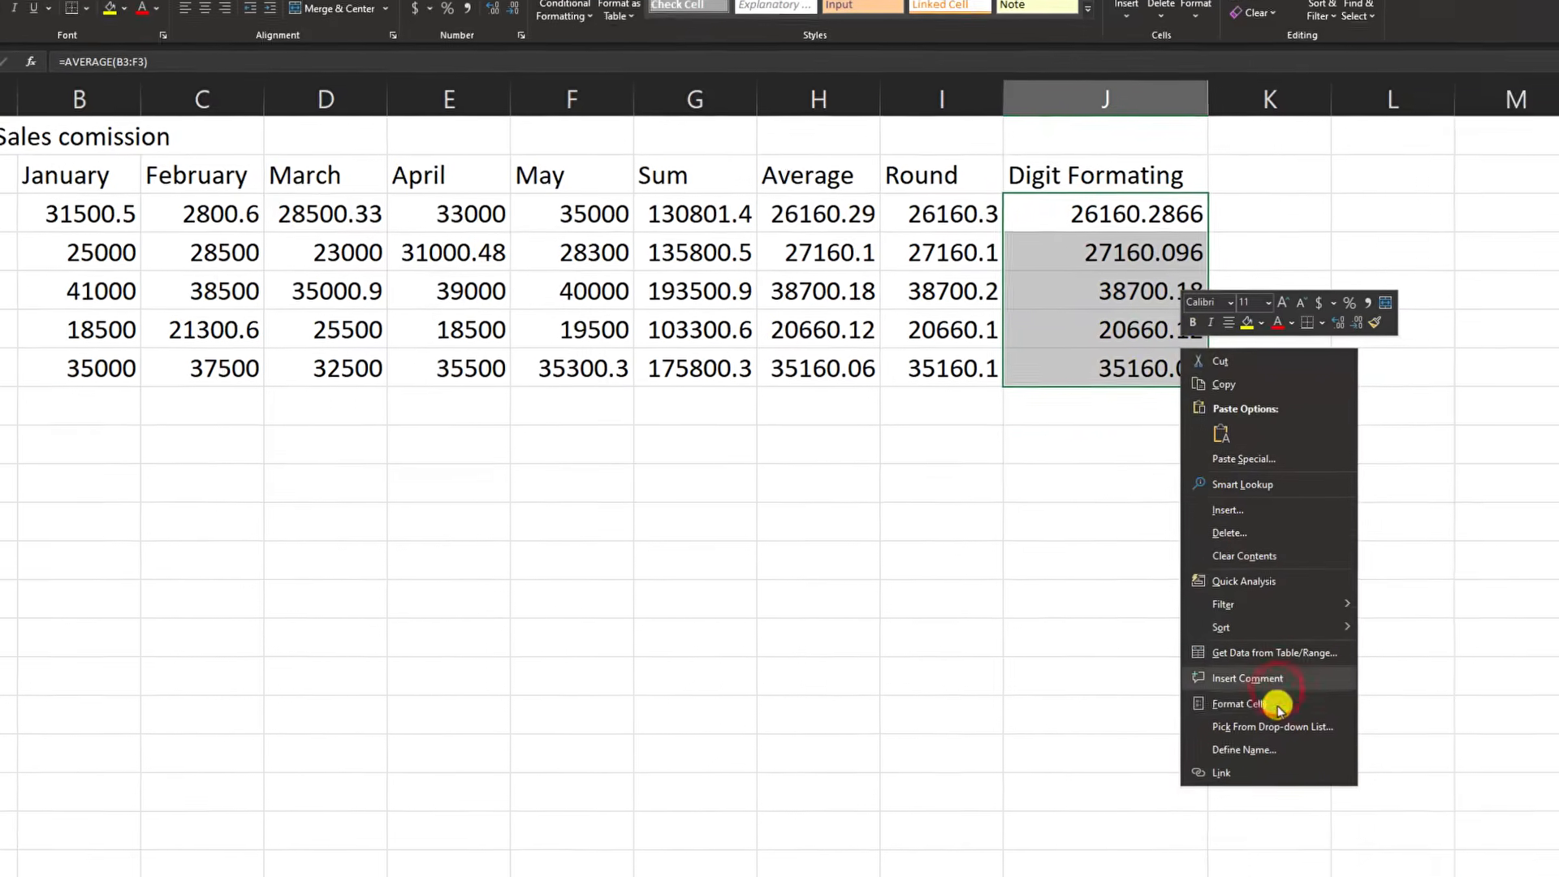
pyautogui.click(1393, 787)
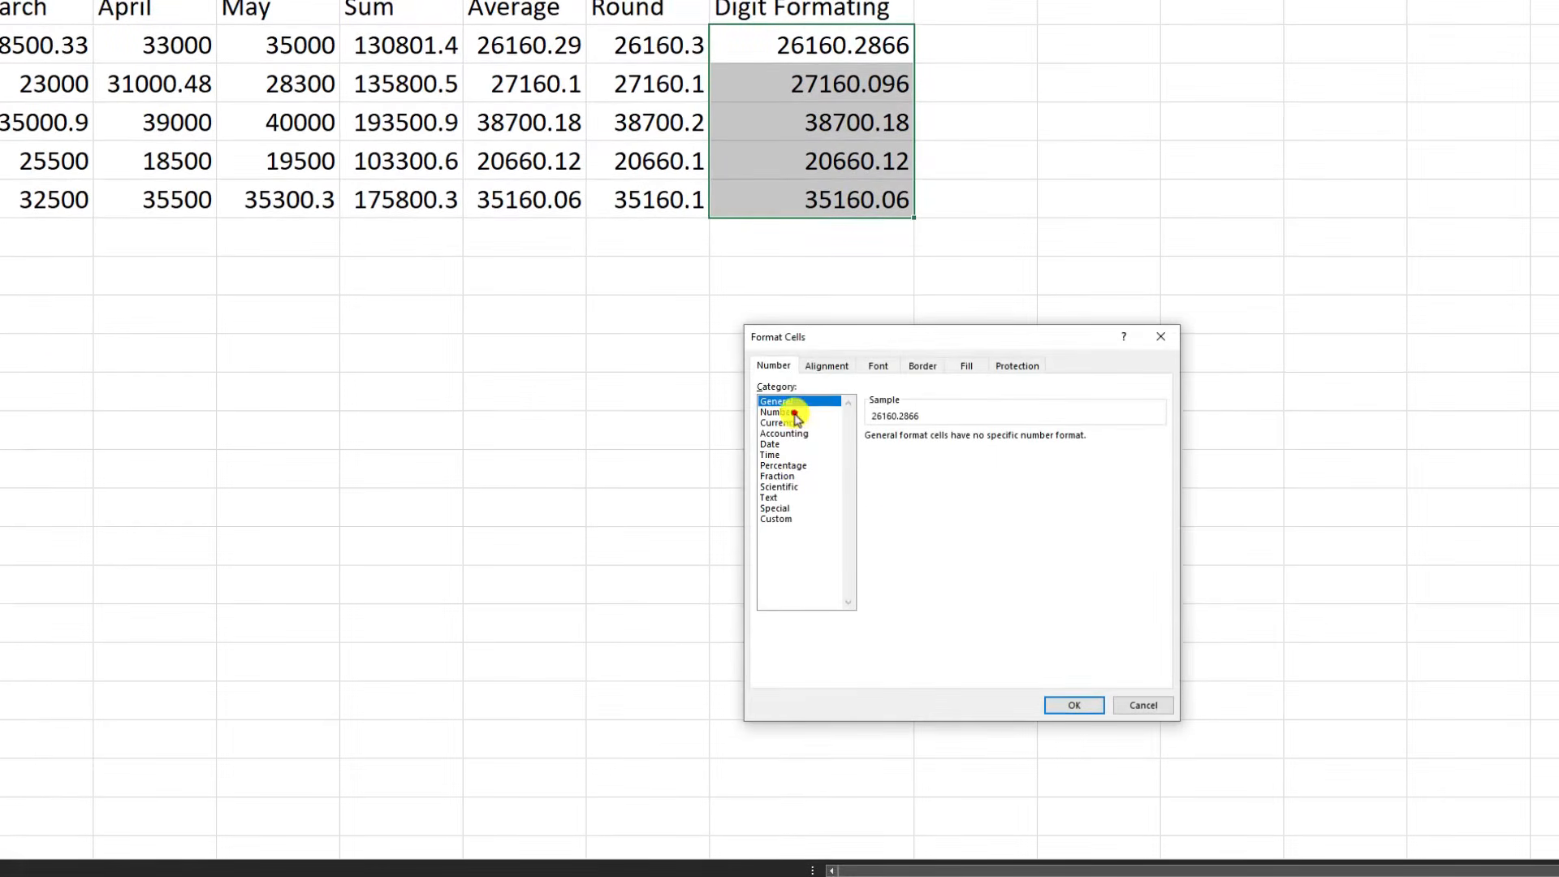
pyautogui.click(789, 415)
pyautogui.click(976, 443)
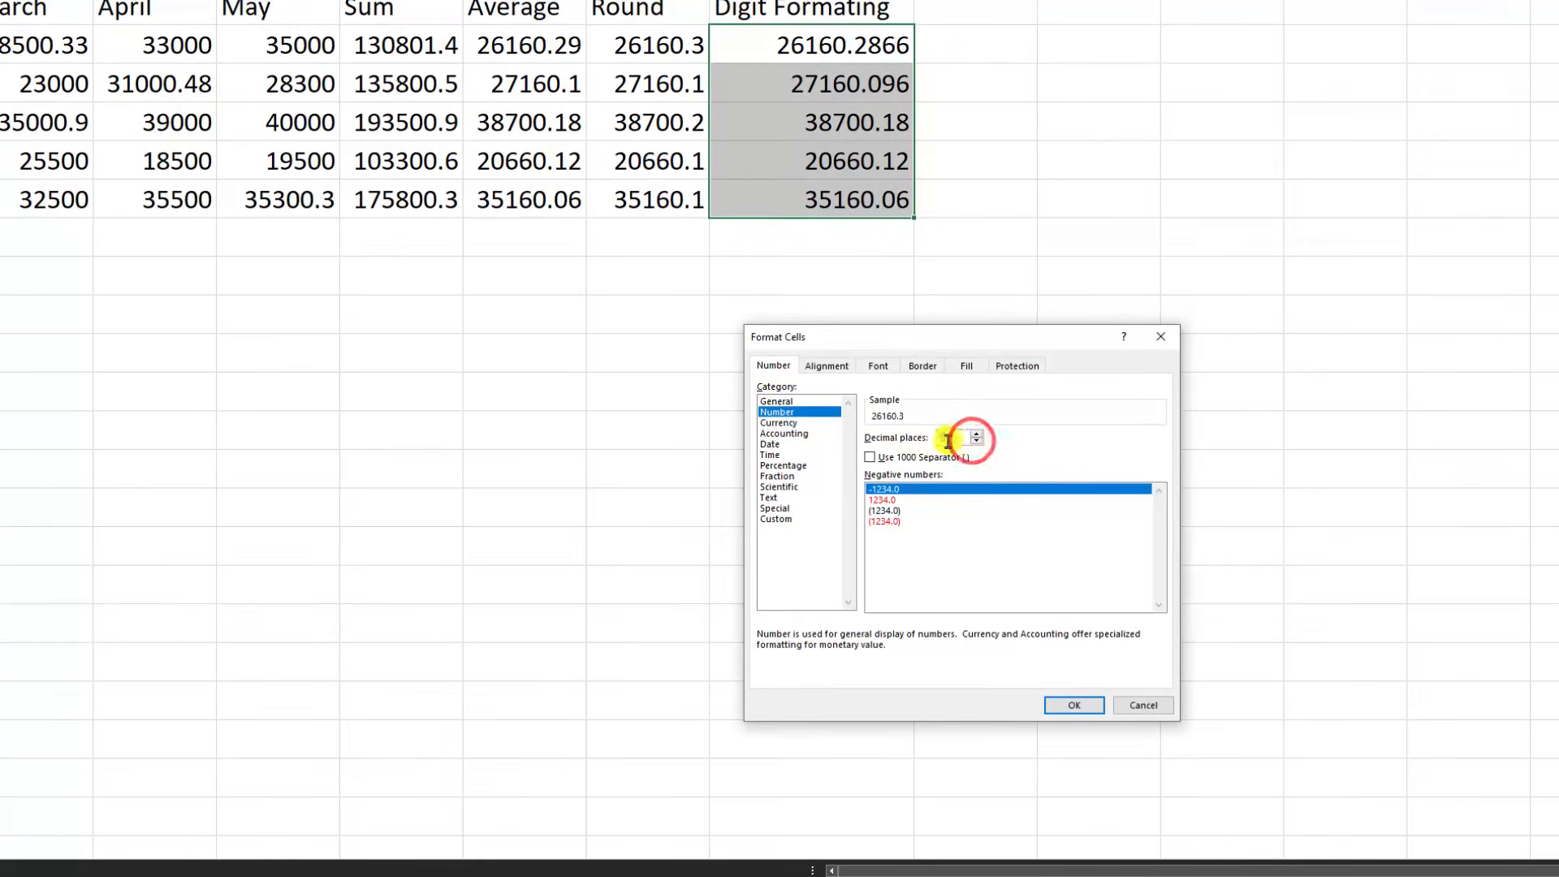
pyautogui.click(1073, 705)
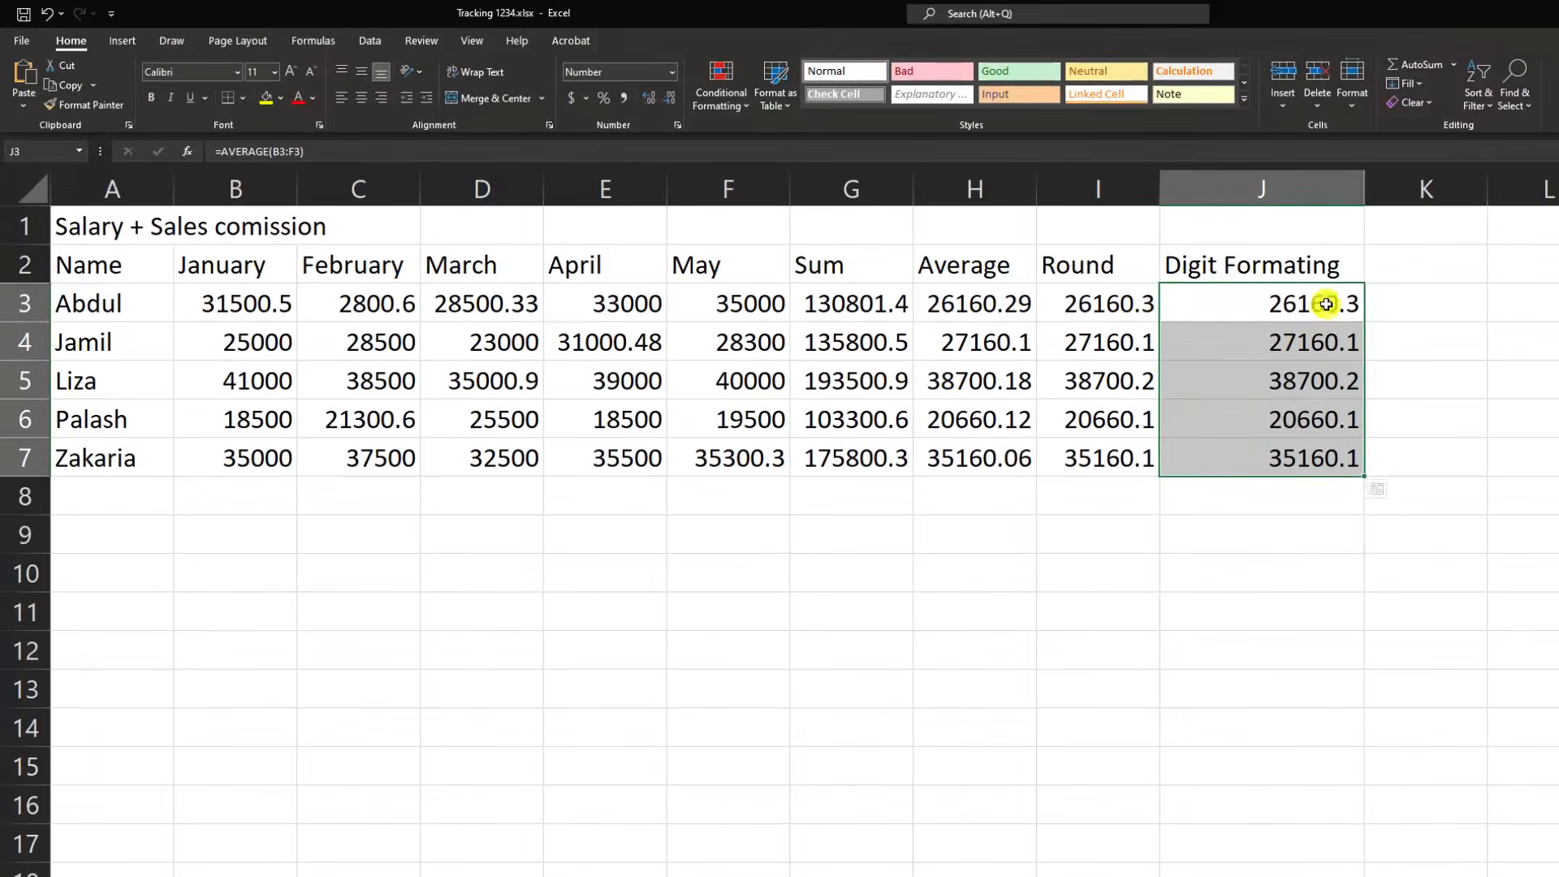
# Step: Compare the Round column with the Digit Formating column, inspecting the formulas behind I3 and J3
pyautogui.click(1083, 353)
pyautogui.click(1256, 310)
pyautogui.click(1110, 347)
pyautogui.click(1271, 378)
pyautogui.click(1109, 258)
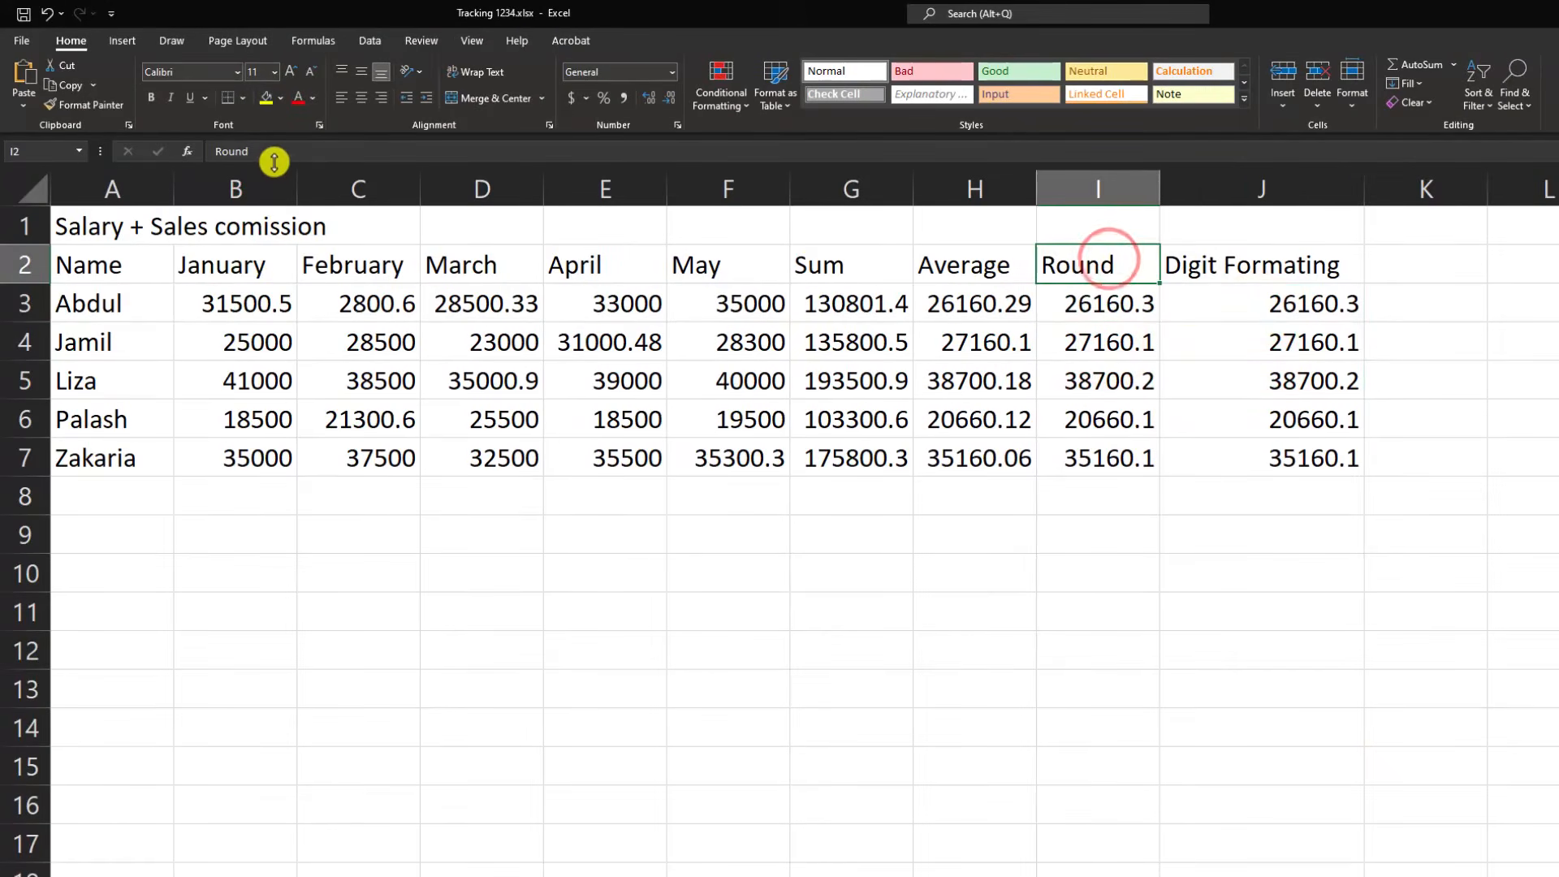
pyautogui.click(1064, 306)
pyautogui.click(1295, 301)
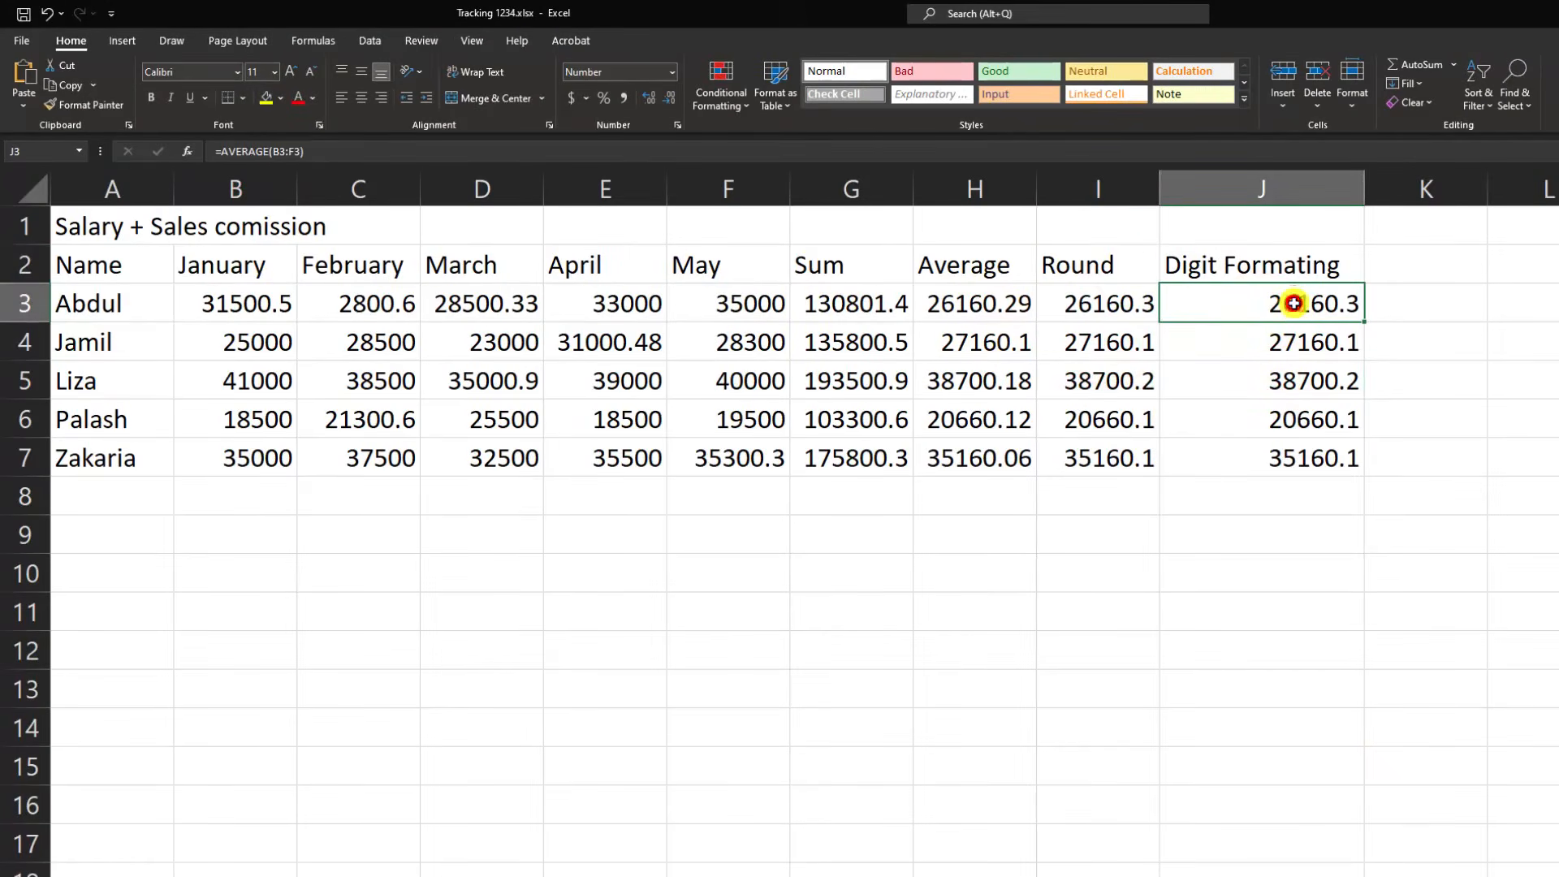
# Step: Check the headings after Digit Format in the PDF and enter the headers Max in K2 and Min in L2 of the workbook
pyautogui.click(1395, 258)
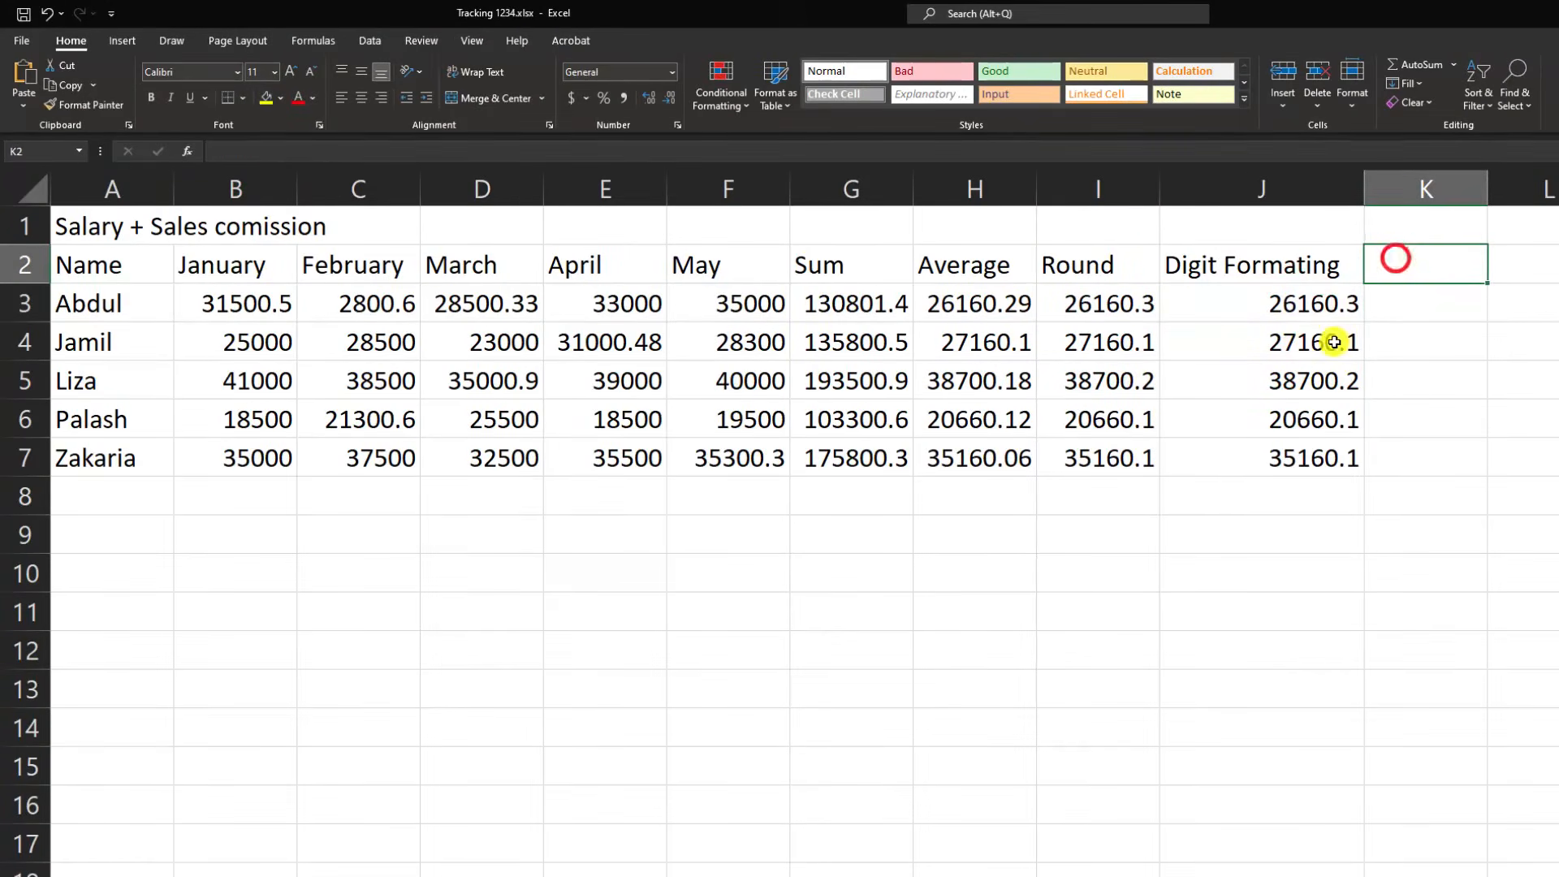
pyautogui.click(655, 875)
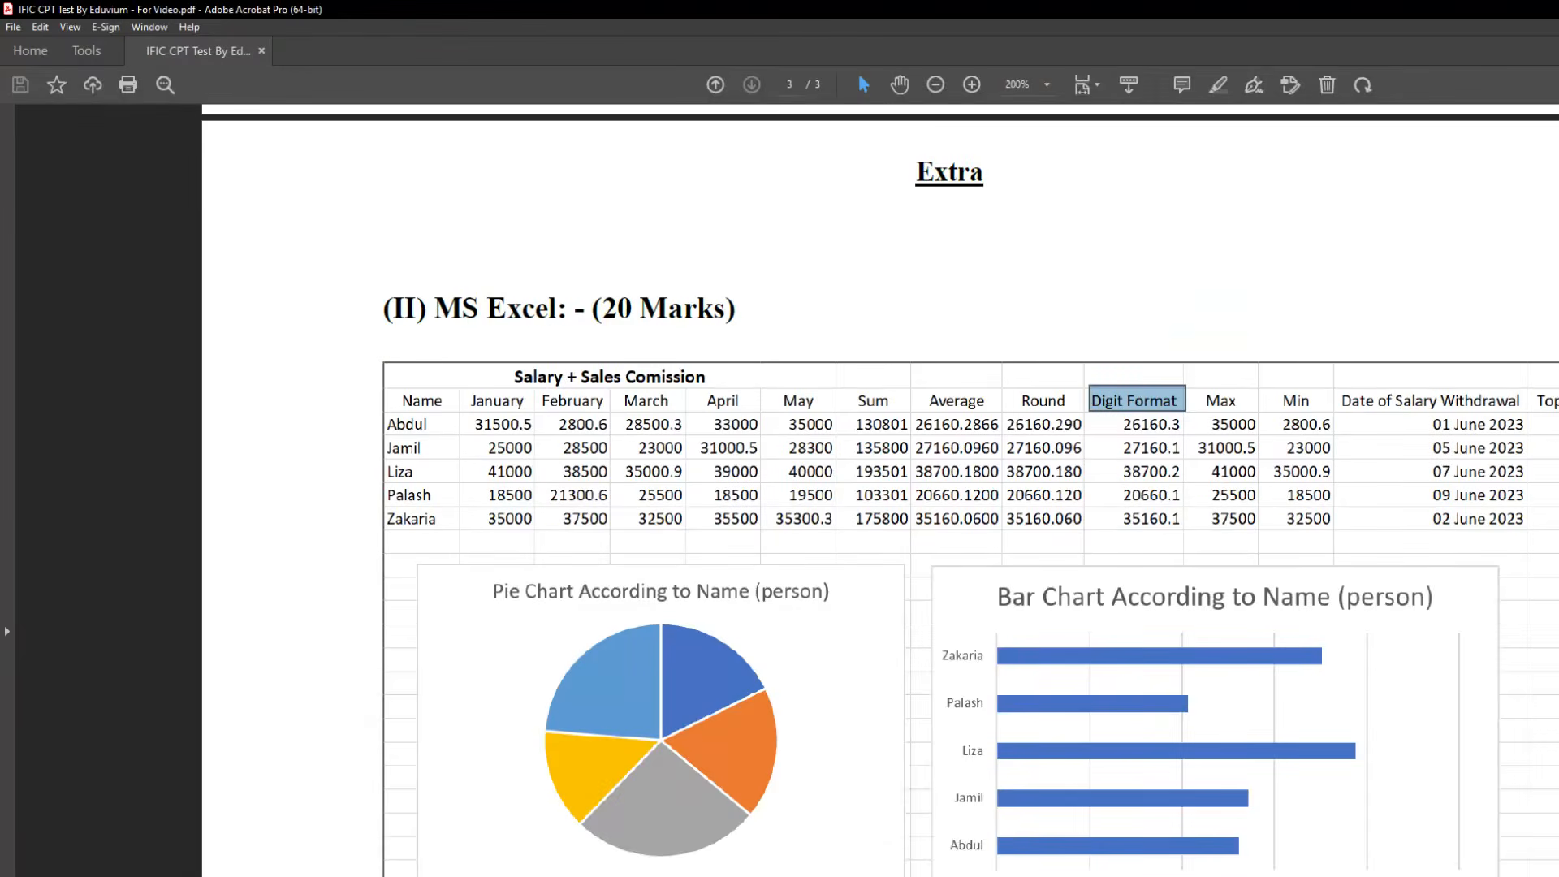
pyautogui.hotkey('alt', 'Tab')
pyautogui.click(1429, 265)
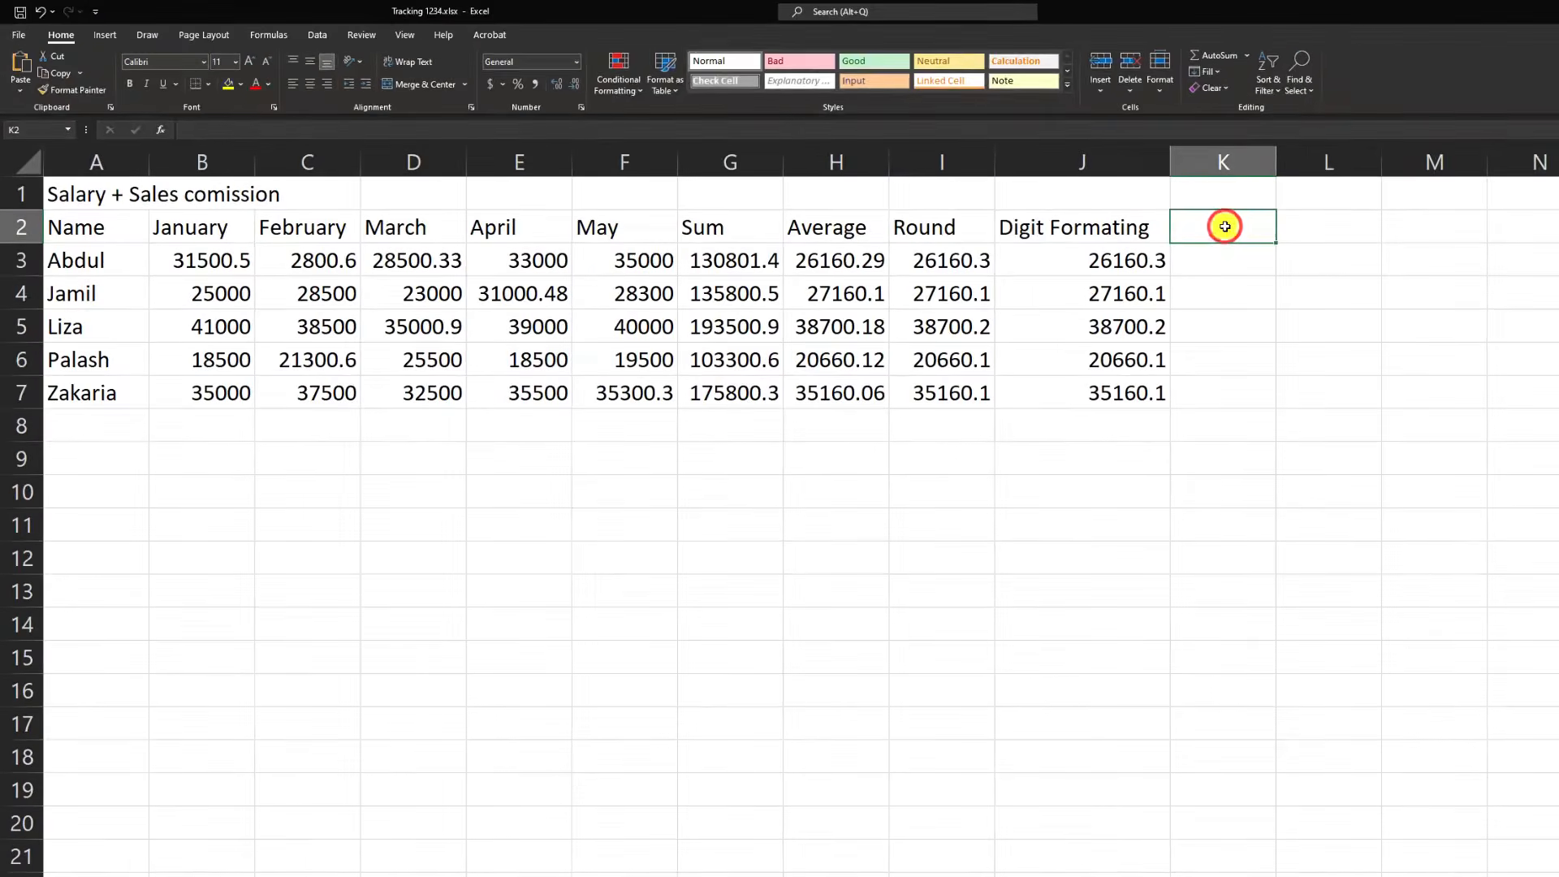
pyautogui.write('Max')
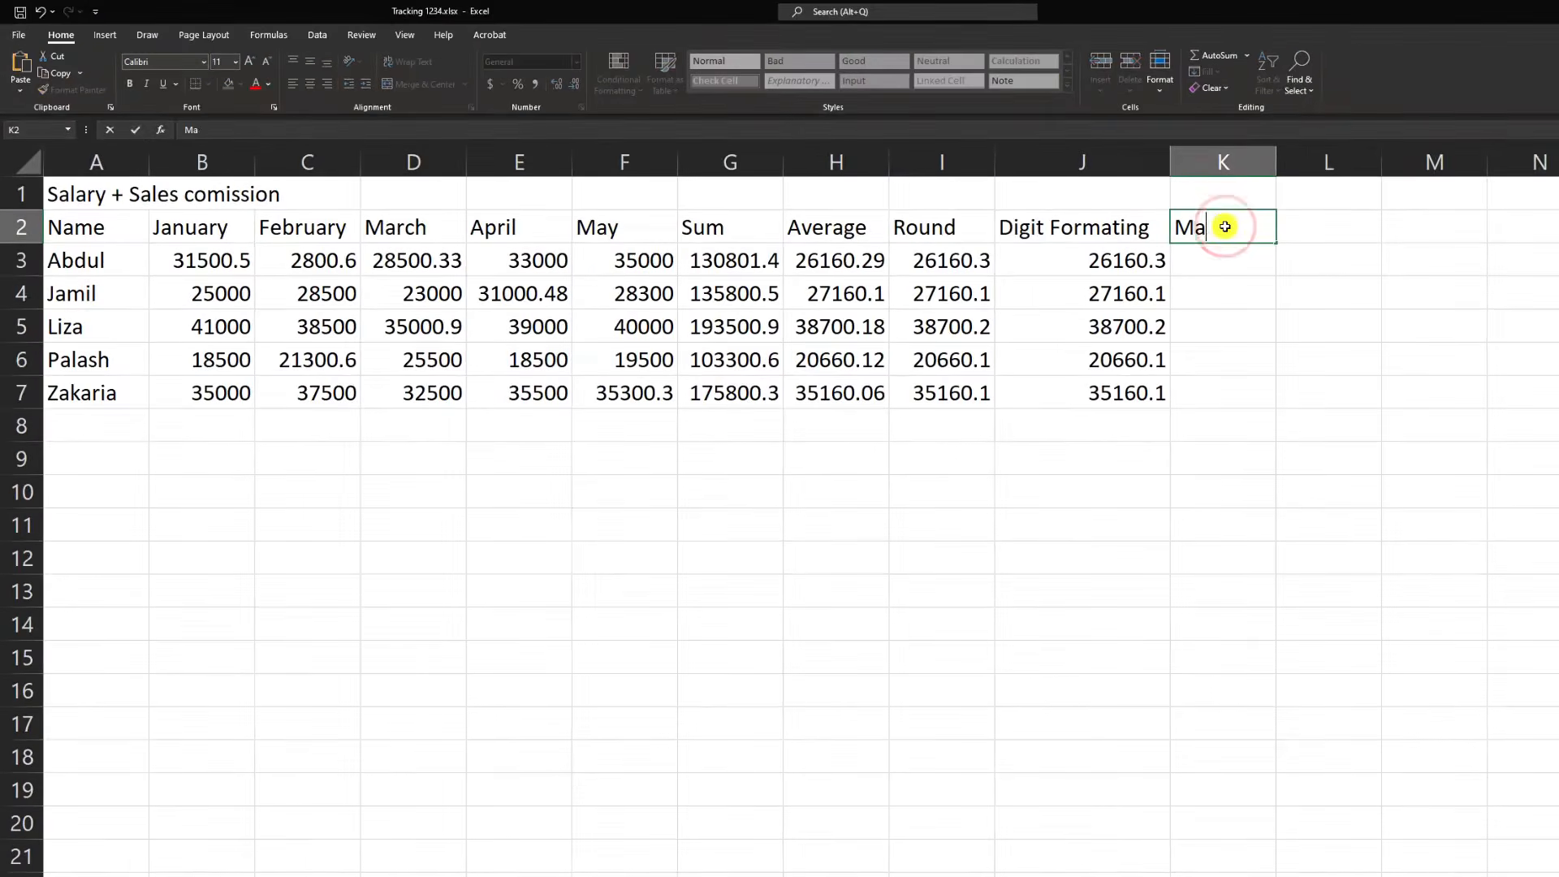
pyautogui.press('Tab')
pyautogui.write('Min')
pyautogui.press('Return')
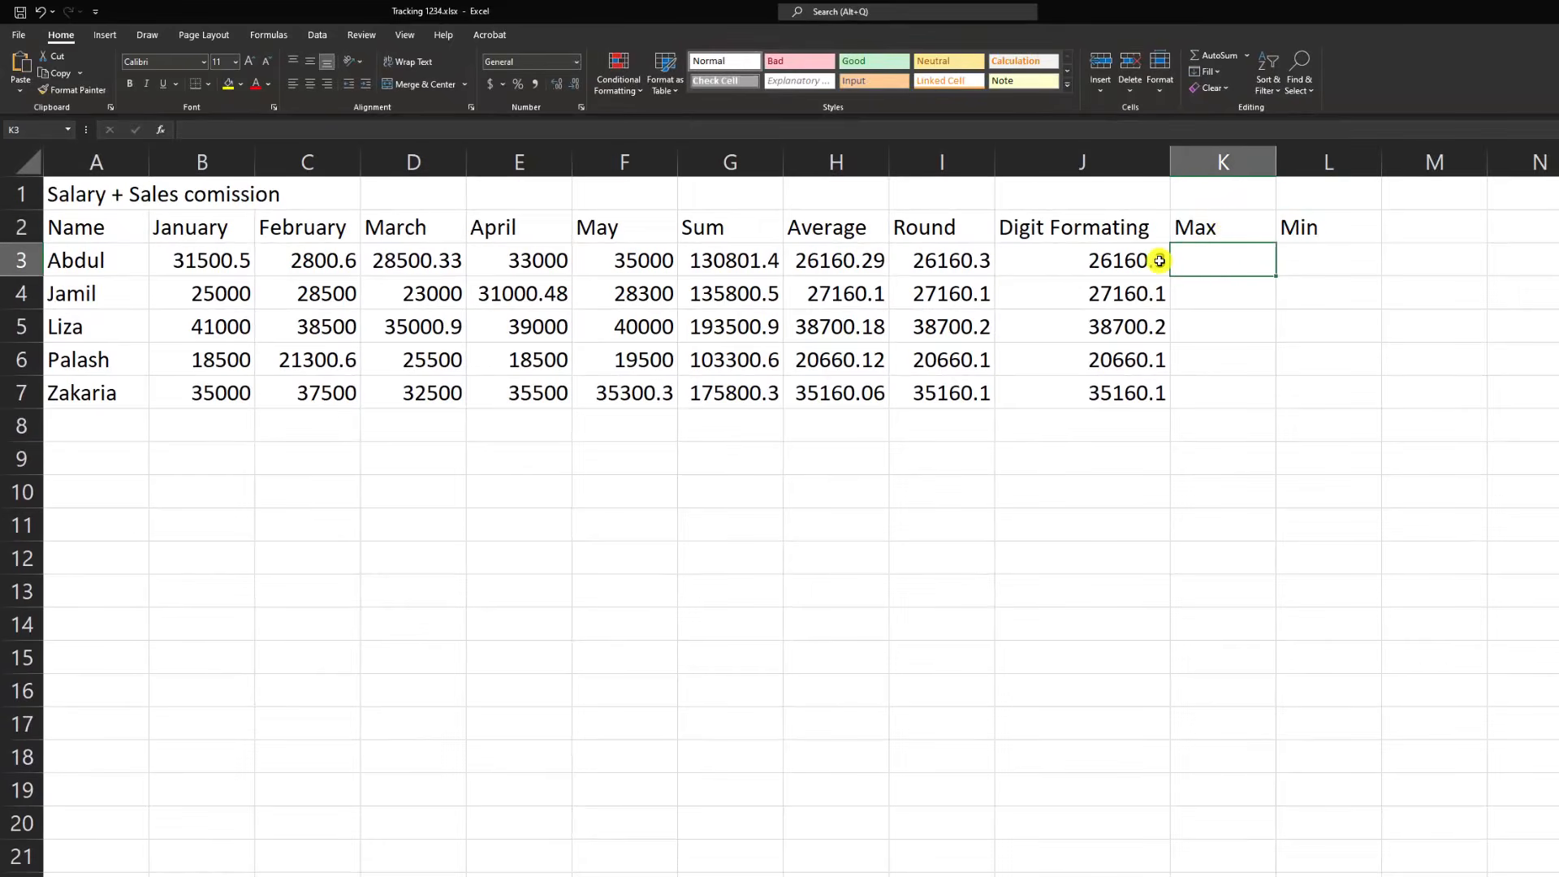
# Step: Enter the formula =MAX(B3:F3) in K3 to find the first person's highest monthly amount from January to May
pyautogui.click(1160, 261)
pyautogui.click(1190, 258)
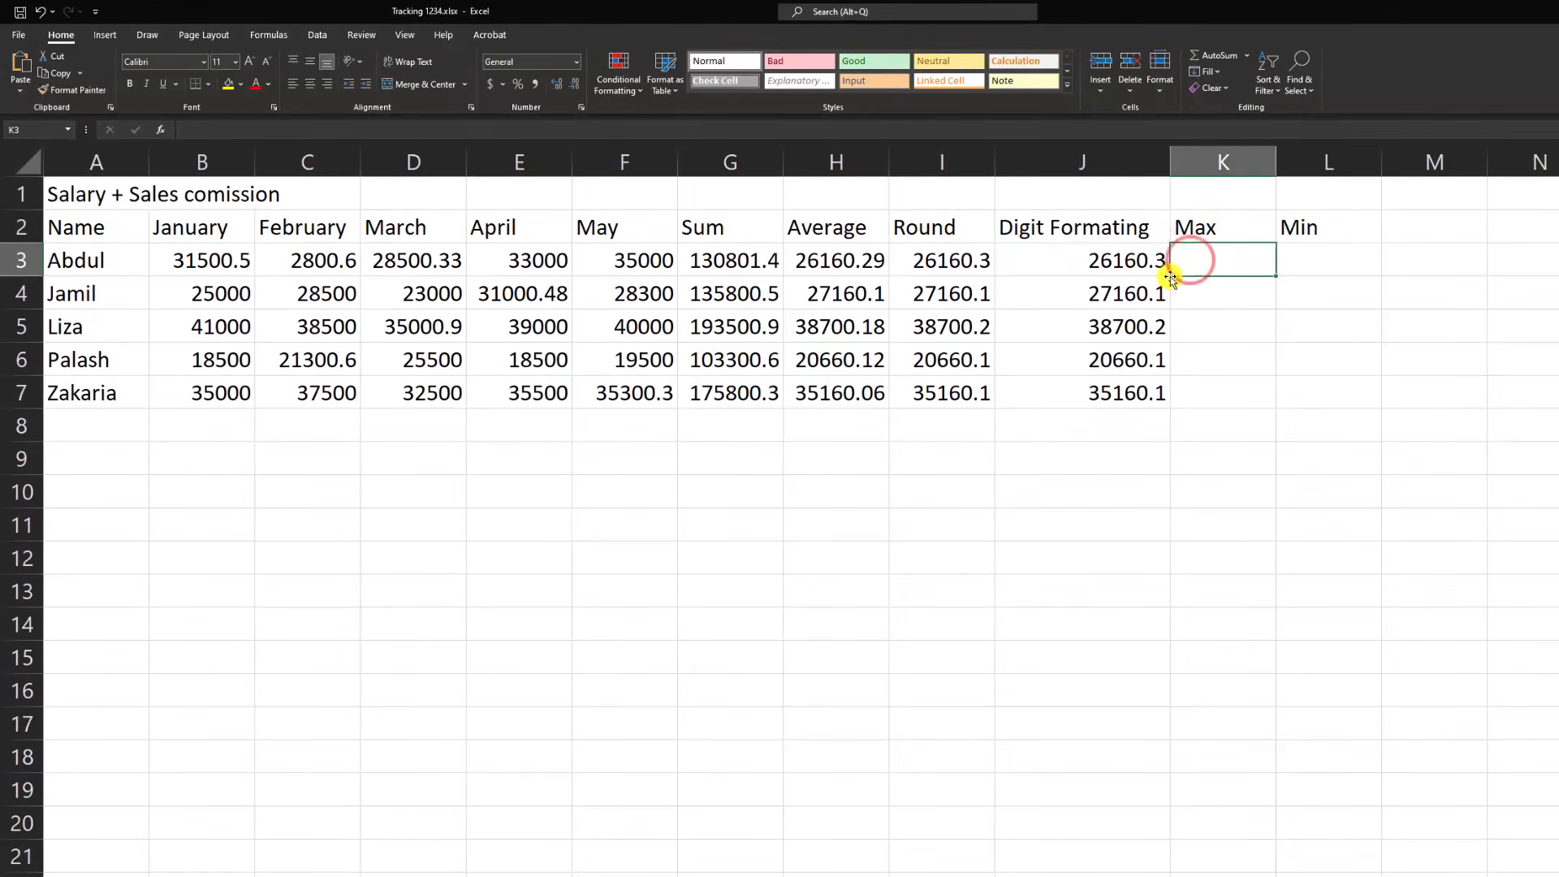
pyautogui.moveTo(182, 260); pyautogui.dragTo(601, 263)
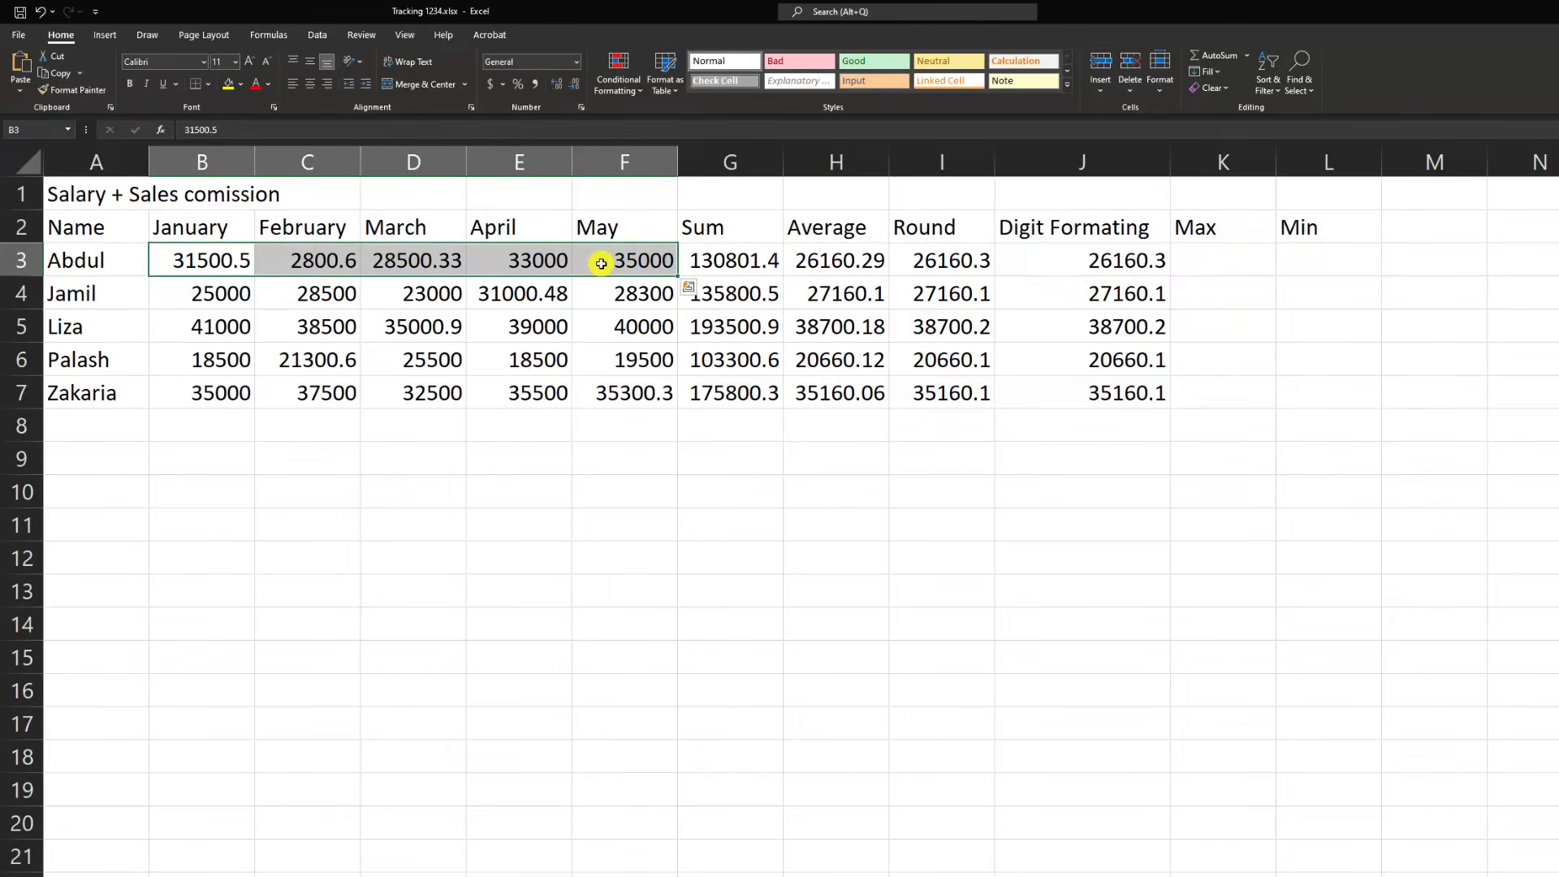
pyautogui.click(648, 269)
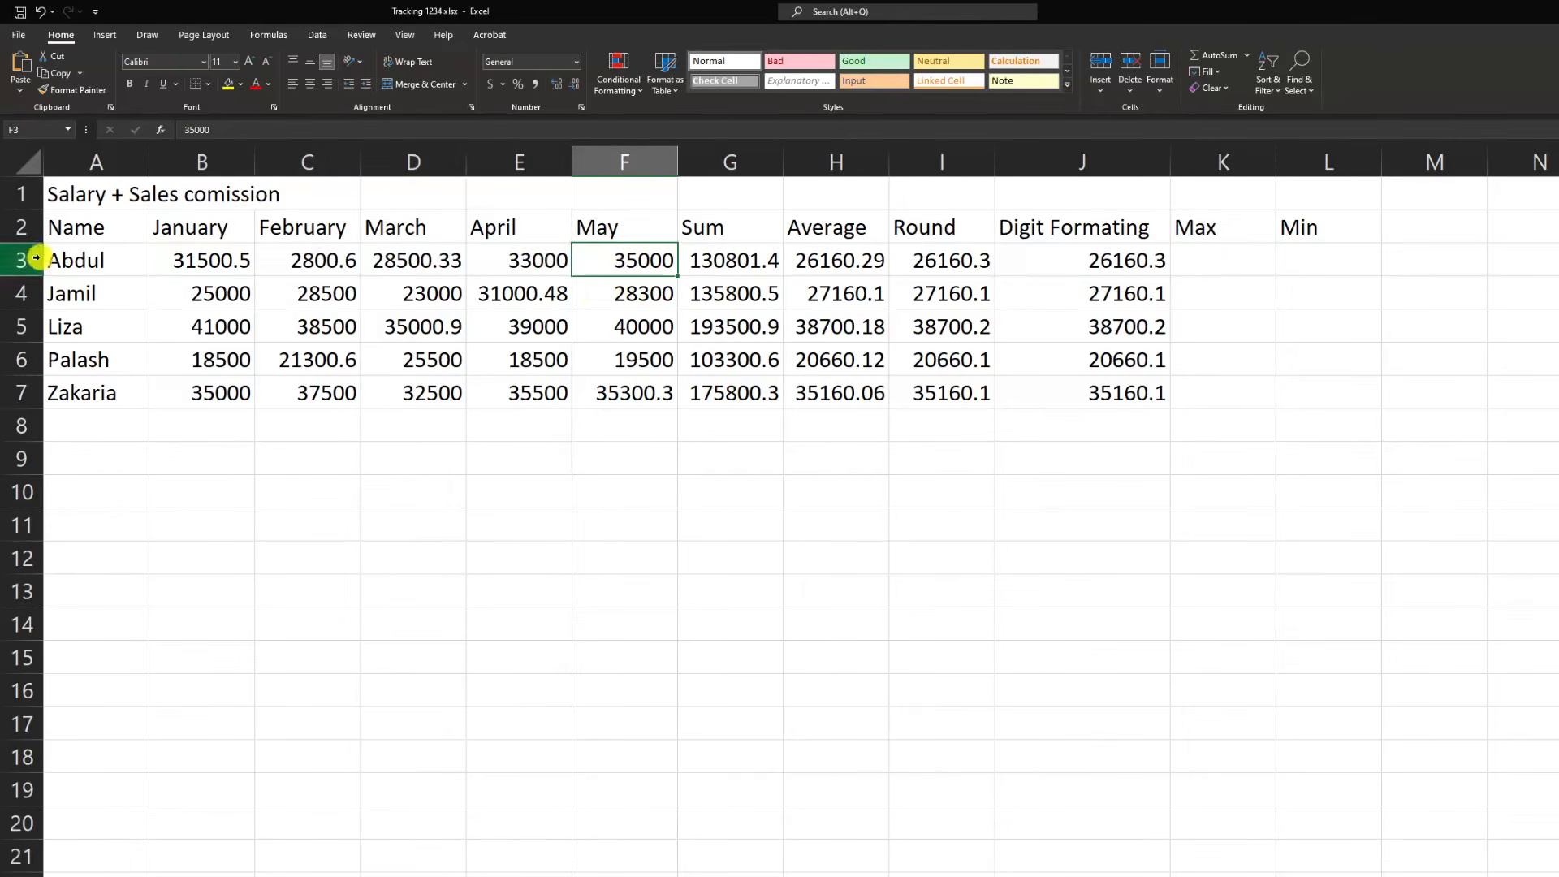
pyautogui.click(1201, 269)
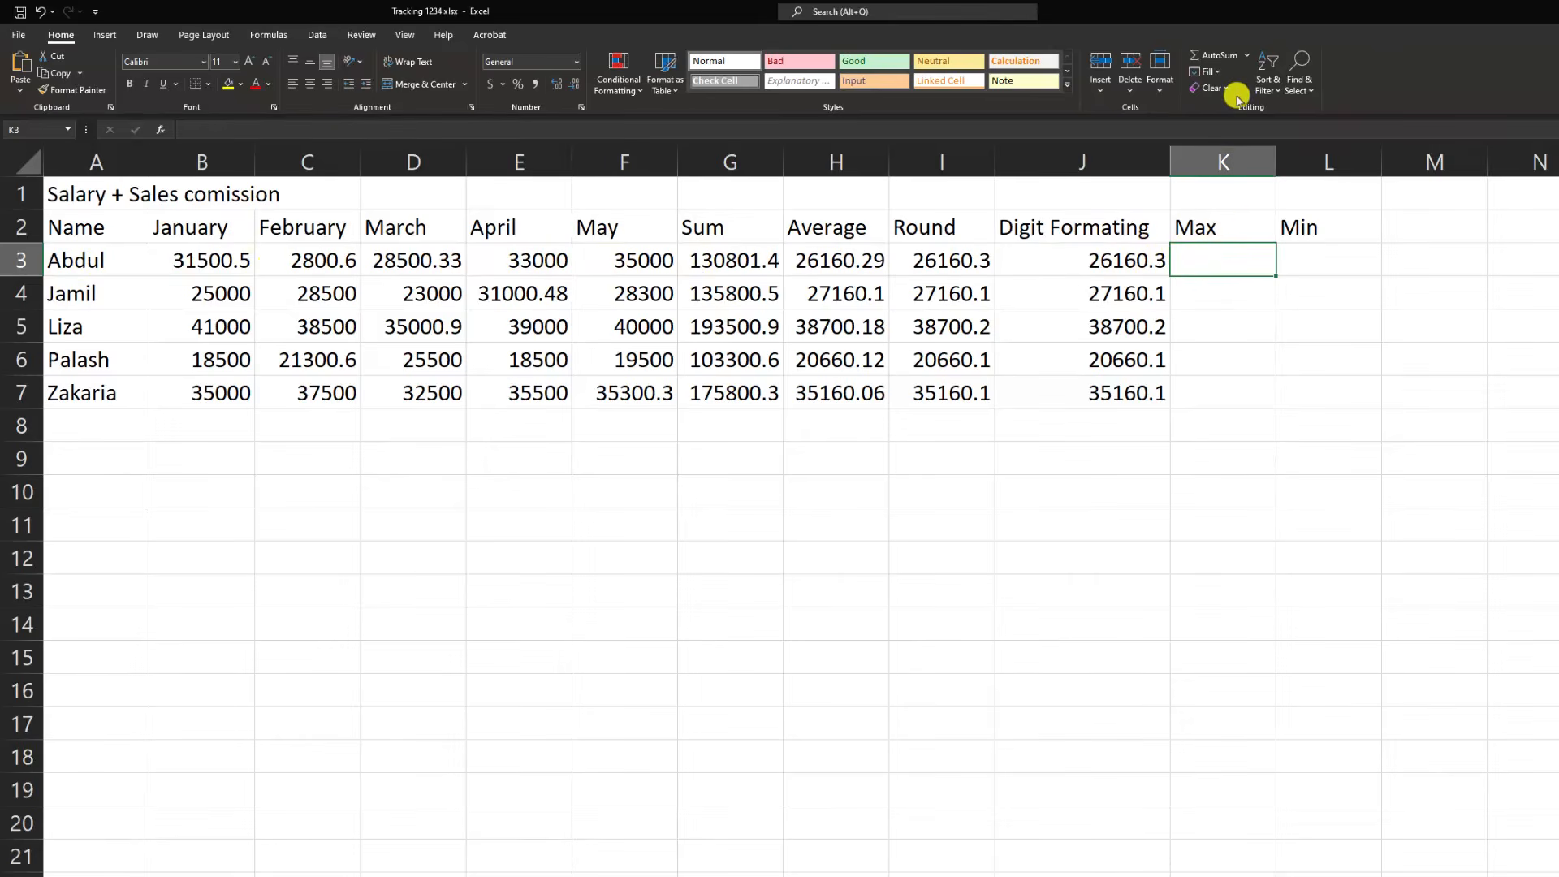
pyautogui.click(1246, 56)
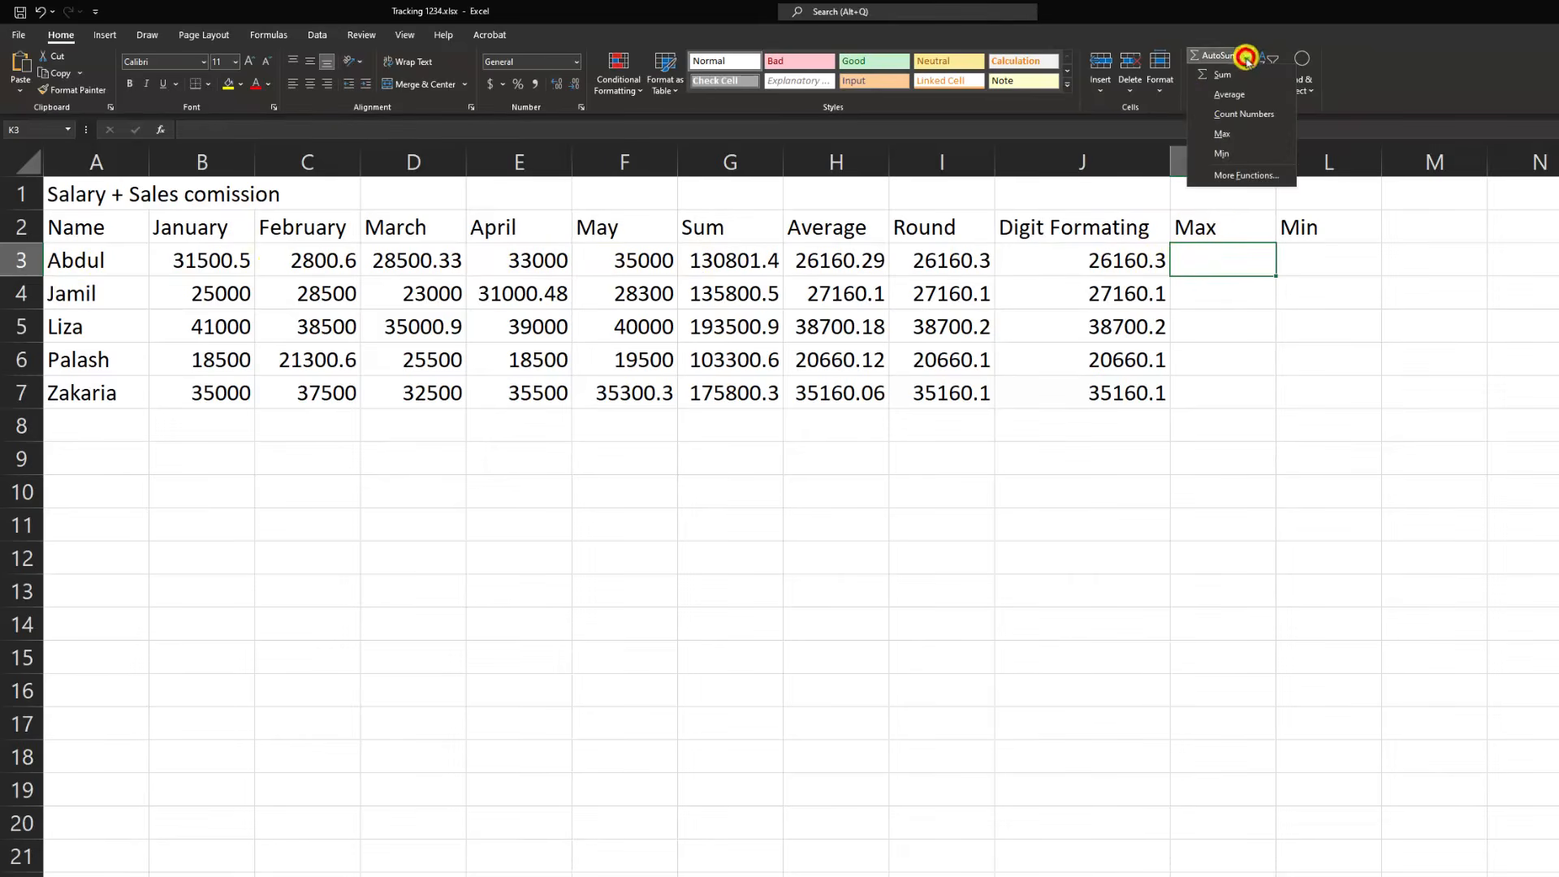
pyautogui.click(1226, 134)
pyautogui.moveTo(178, 260); pyautogui.dragTo(600, 259)
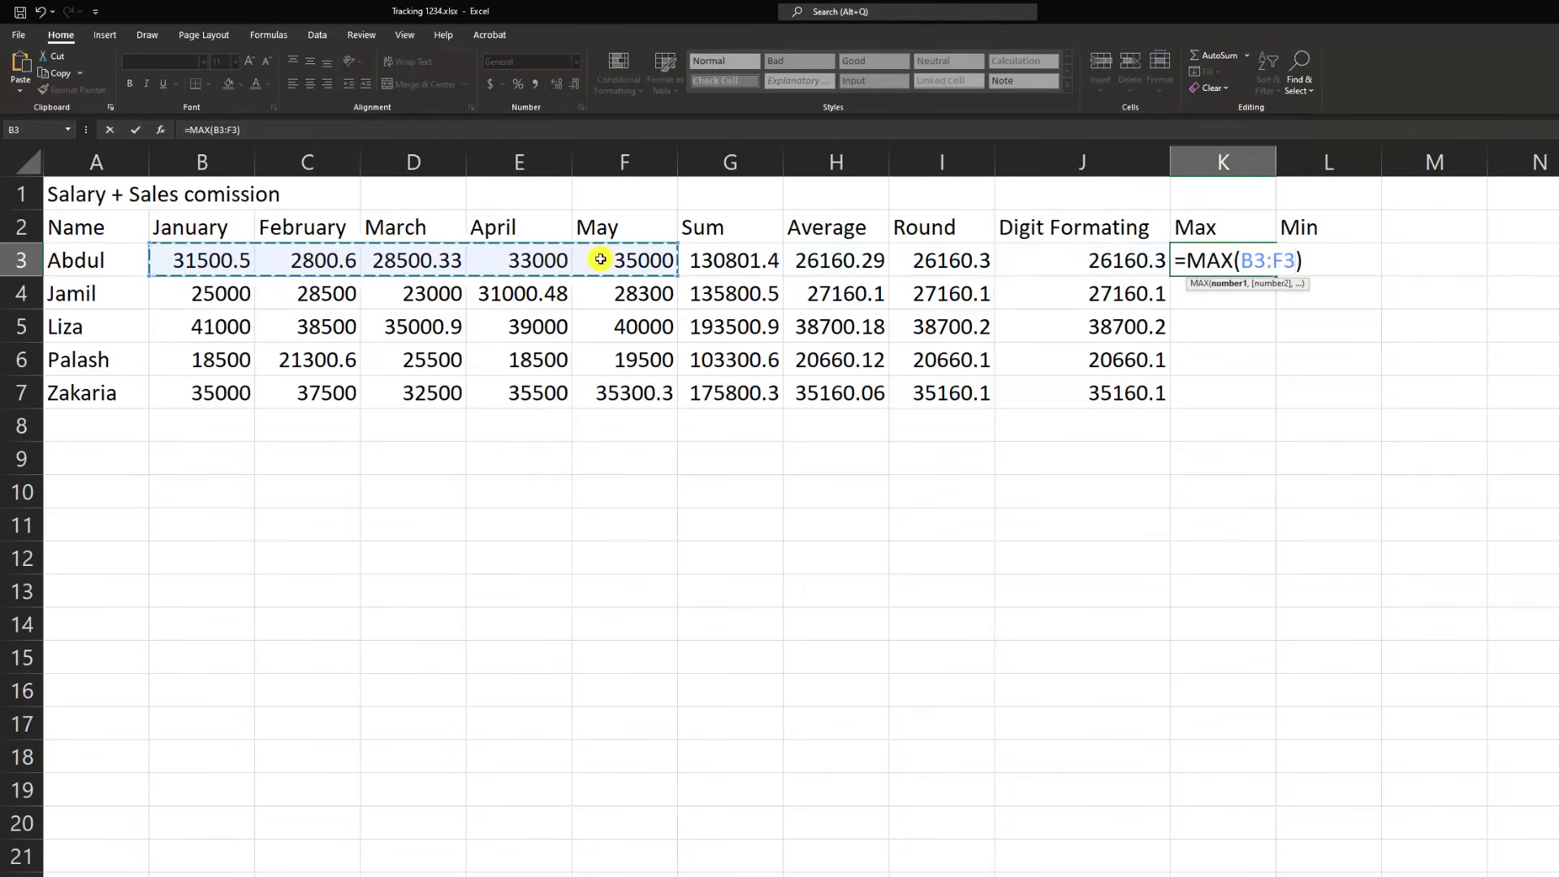
pyautogui.press('Return')
# Step: Compare K3 with the May amount in F3 and fill the MAX formula down through K7
pyautogui.click(648, 263)
pyautogui.click(1246, 265)
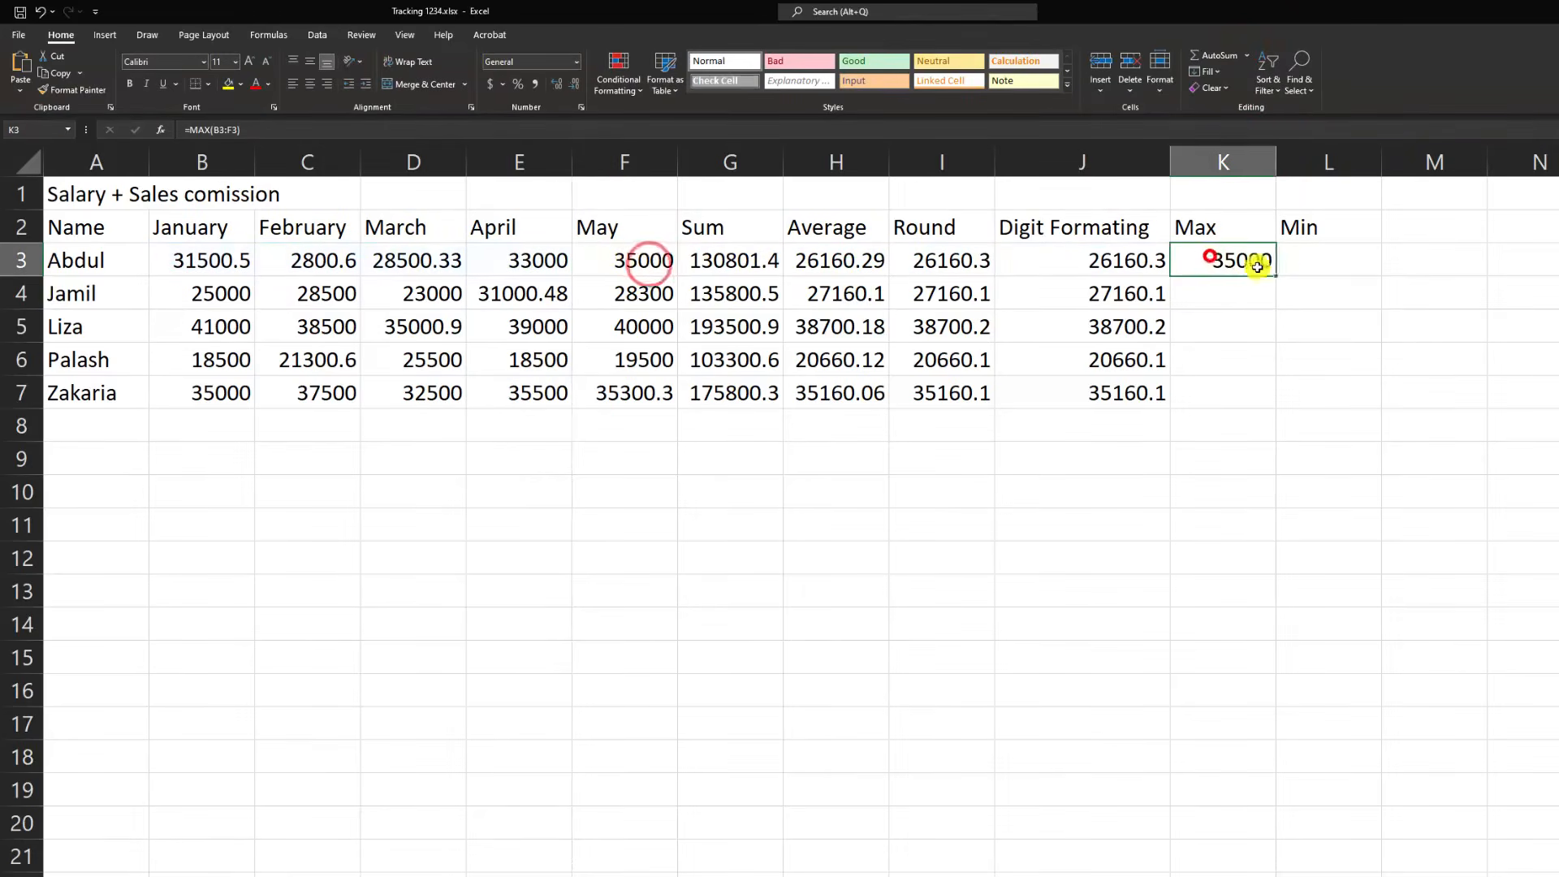
pyautogui.moveTo(1275, 276); pyautogui.dragTo(1264, 411)
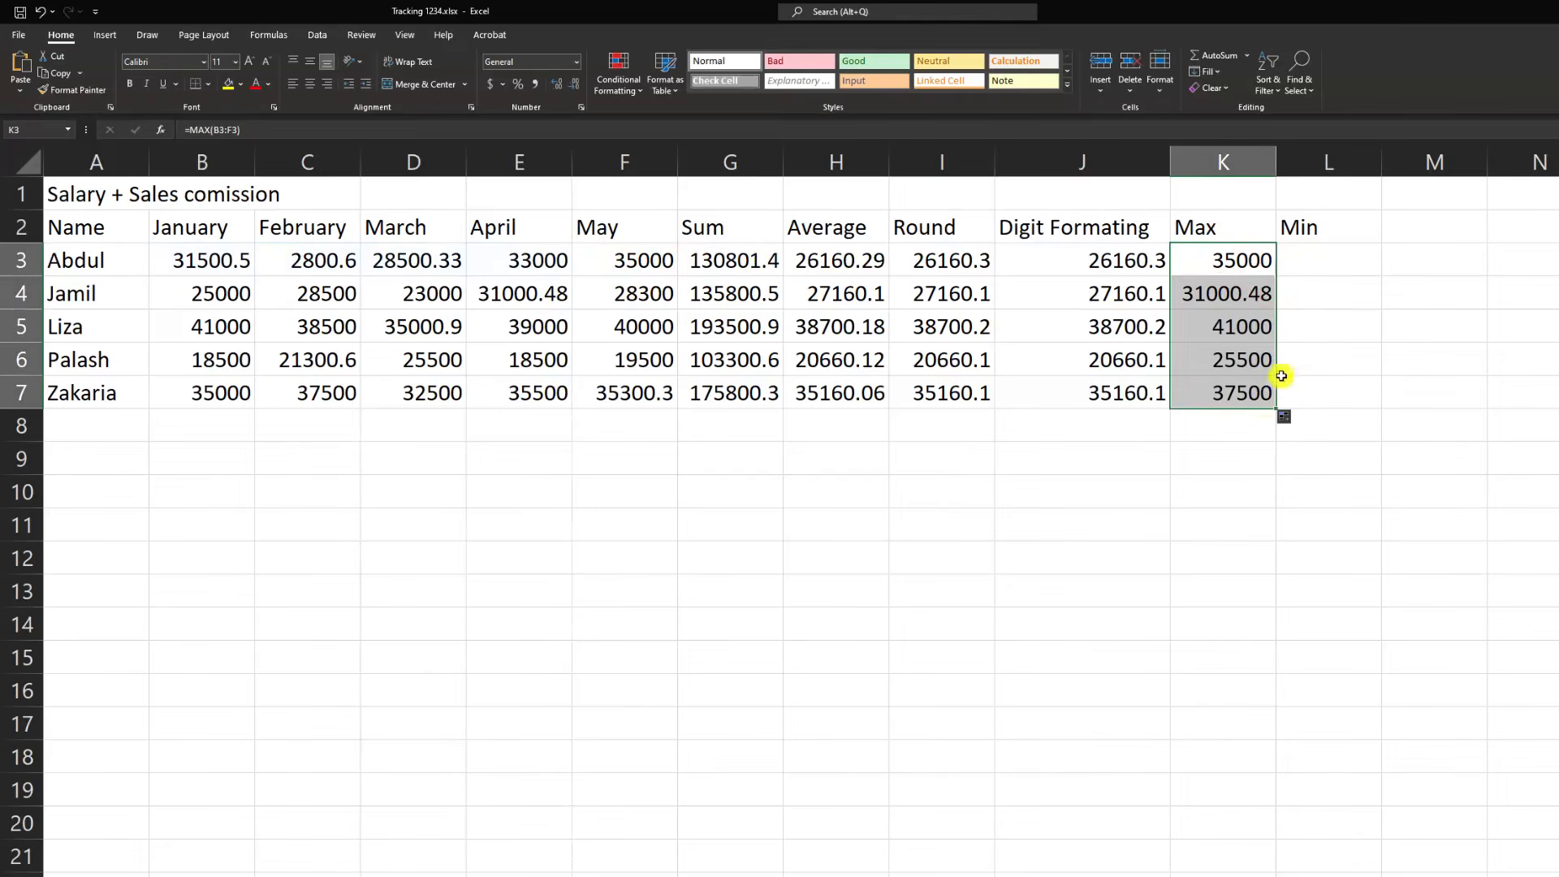
# Step: Enter the formula =MIN(B3:F3) in L3 and fill it down through L7
pyautogui.click(1340, 256)
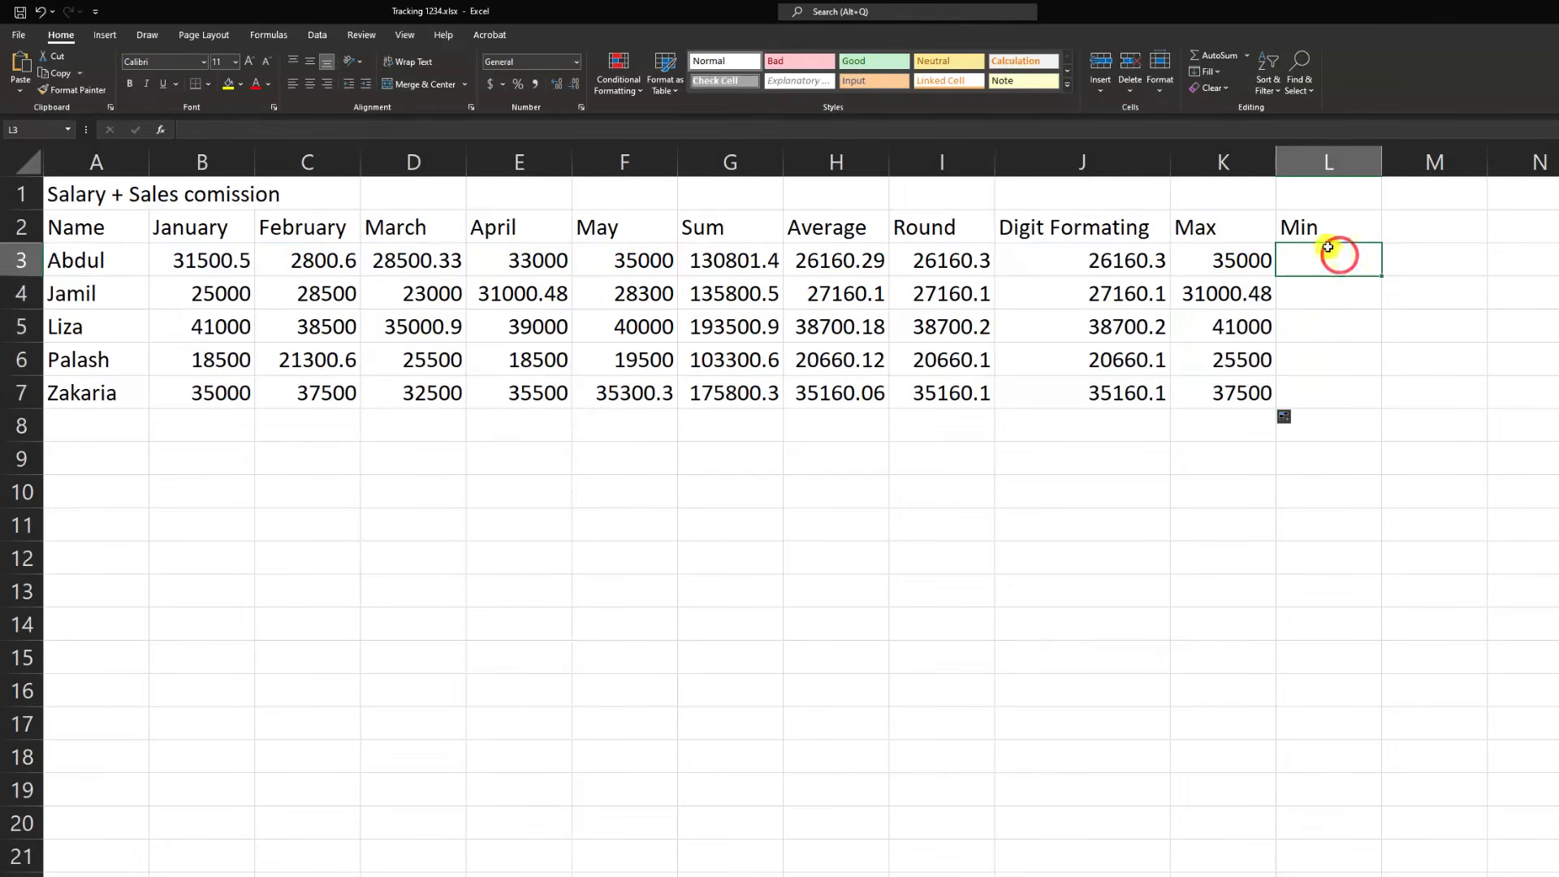
pyautogui.click(1241, 54)
pyautogui.press('Escape')
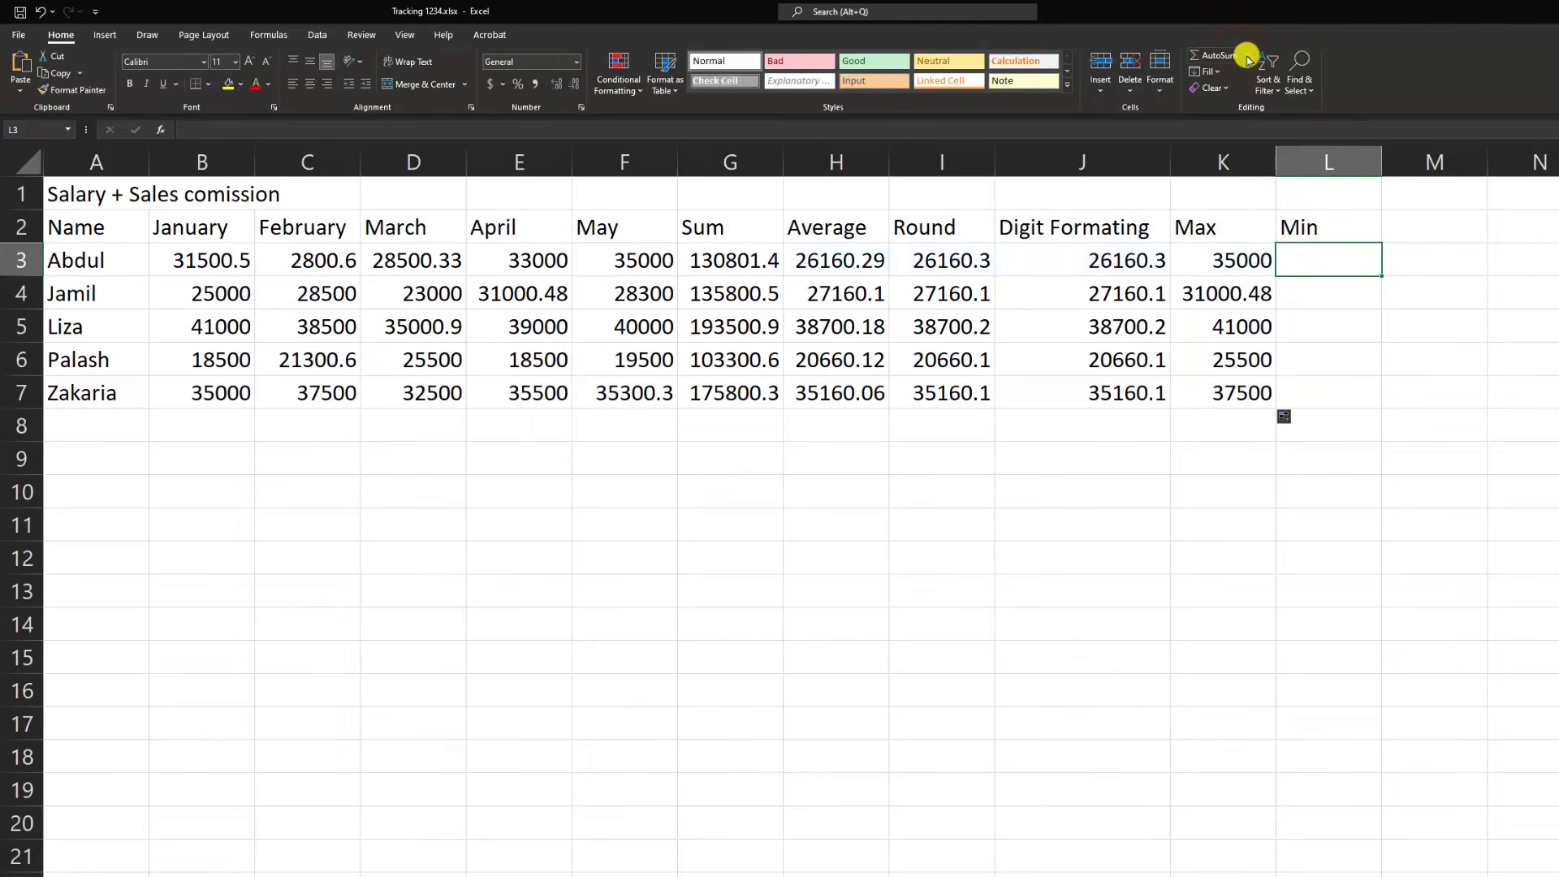
pyautogui.click(1246, 55)
pyautogui.click(1254, 154)
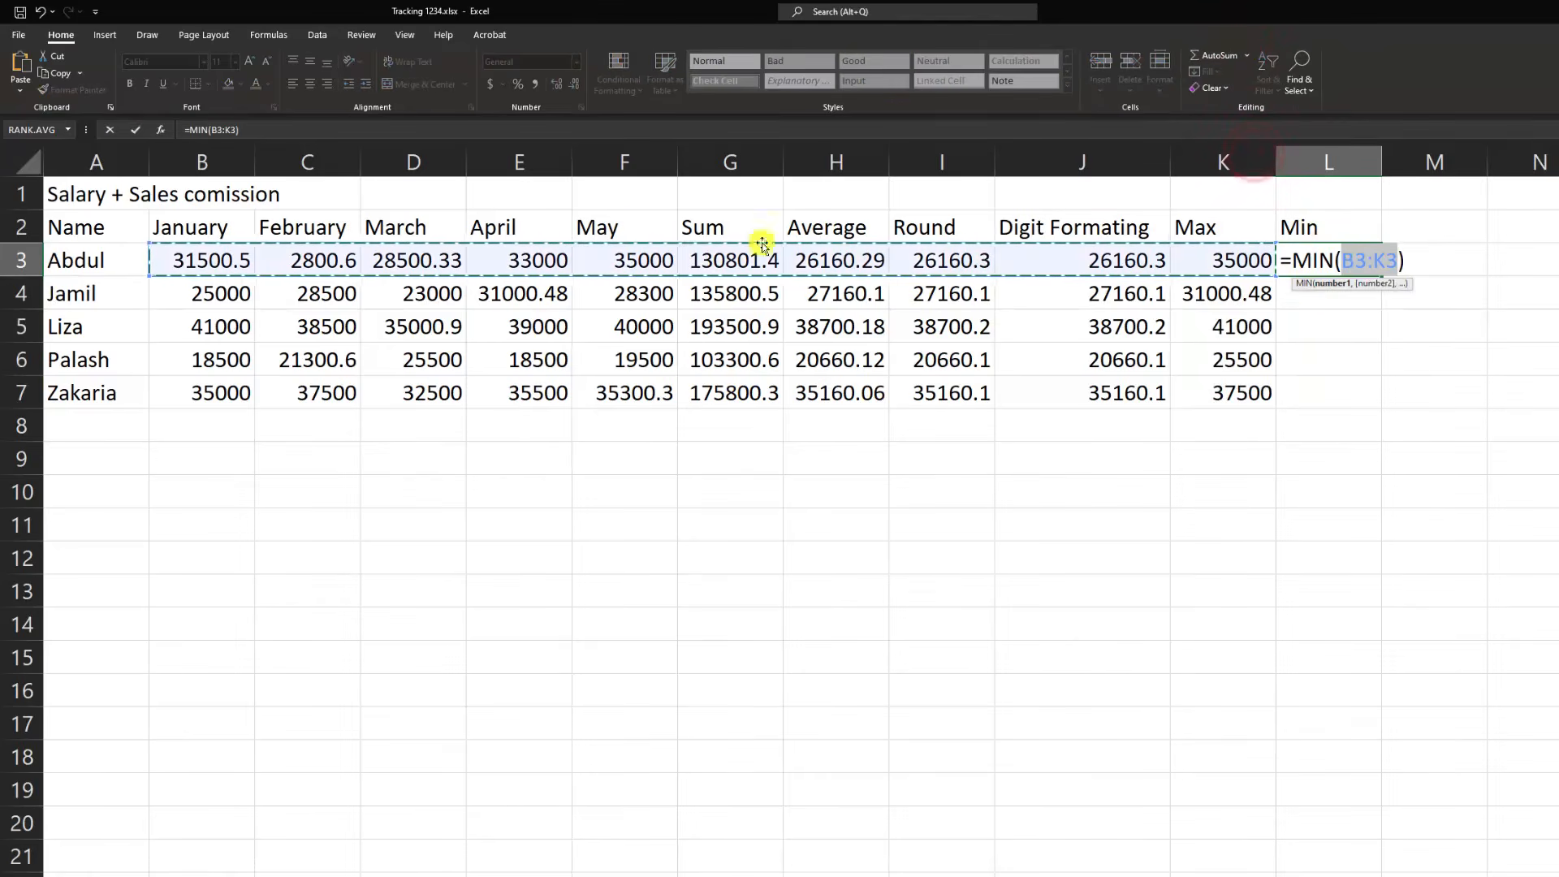
pyautogui.moveTo(203, 262)
pyautogui.mouseDown()
pyautogui.moveTo(467, 280)
pyautogui.moveTo(622, 269)
pyautogui.mouseUp()
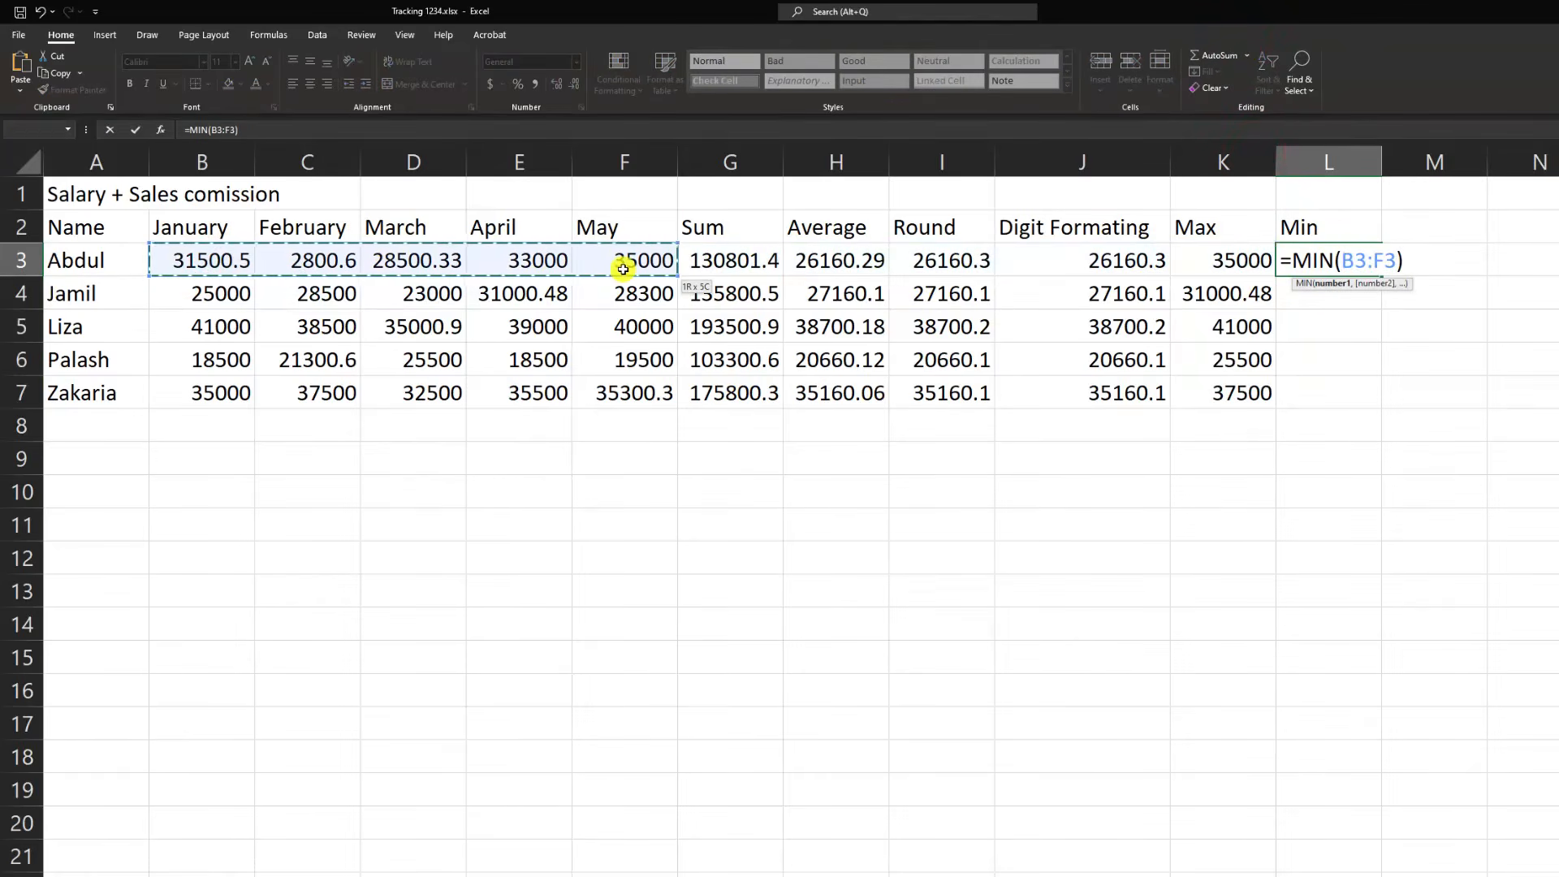
pyautogui.press('Return')
pyautogui.click(1343, 266)
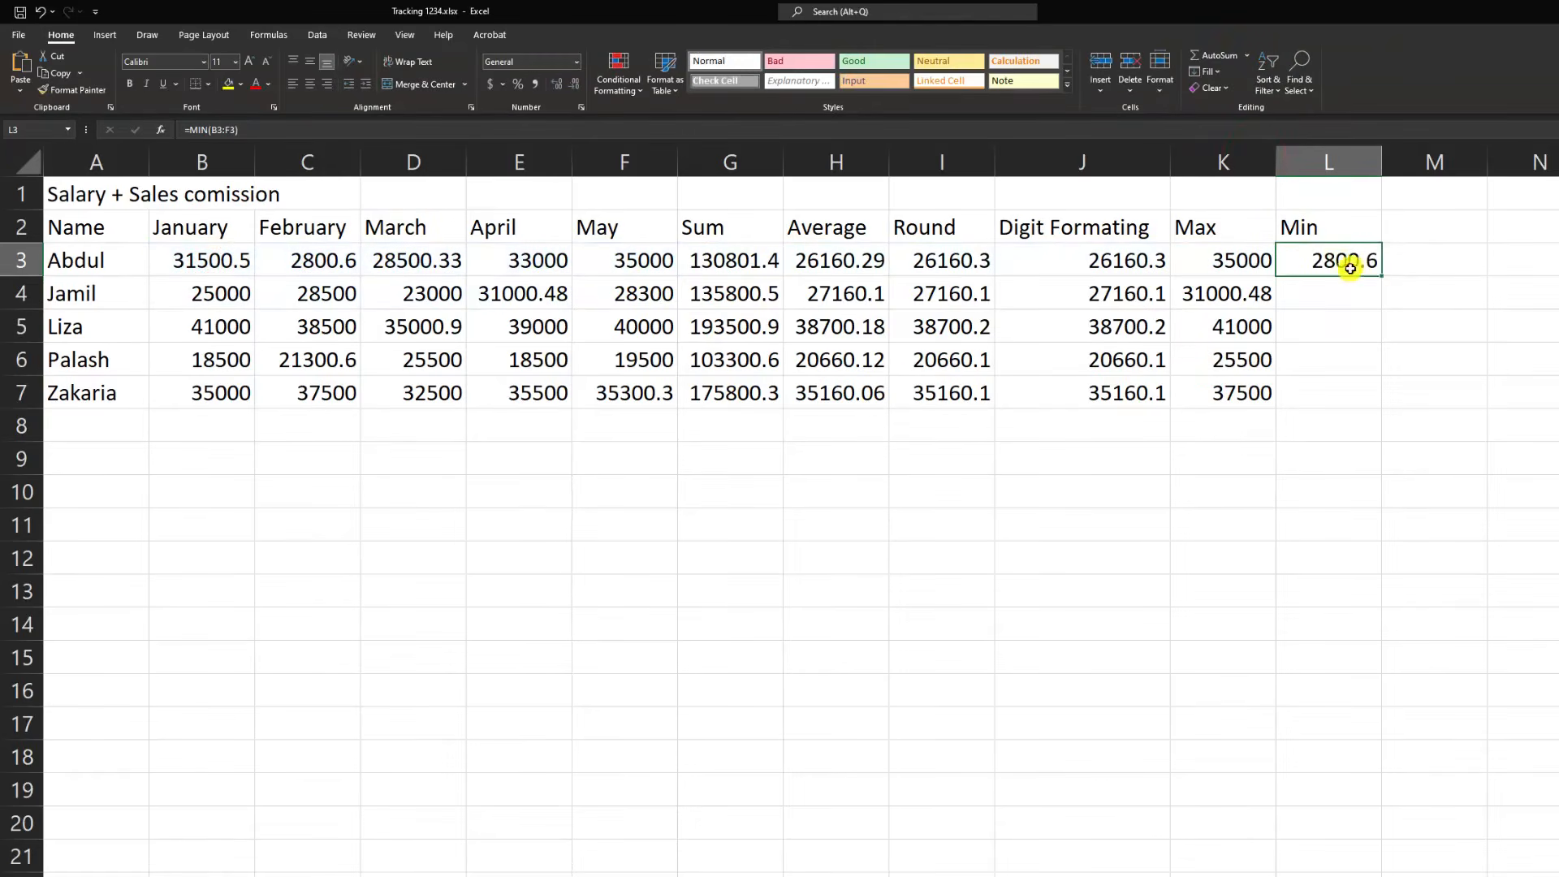
pyautogui.moveTo(1383, 279); pyautogui.dragTo(1275, 398)
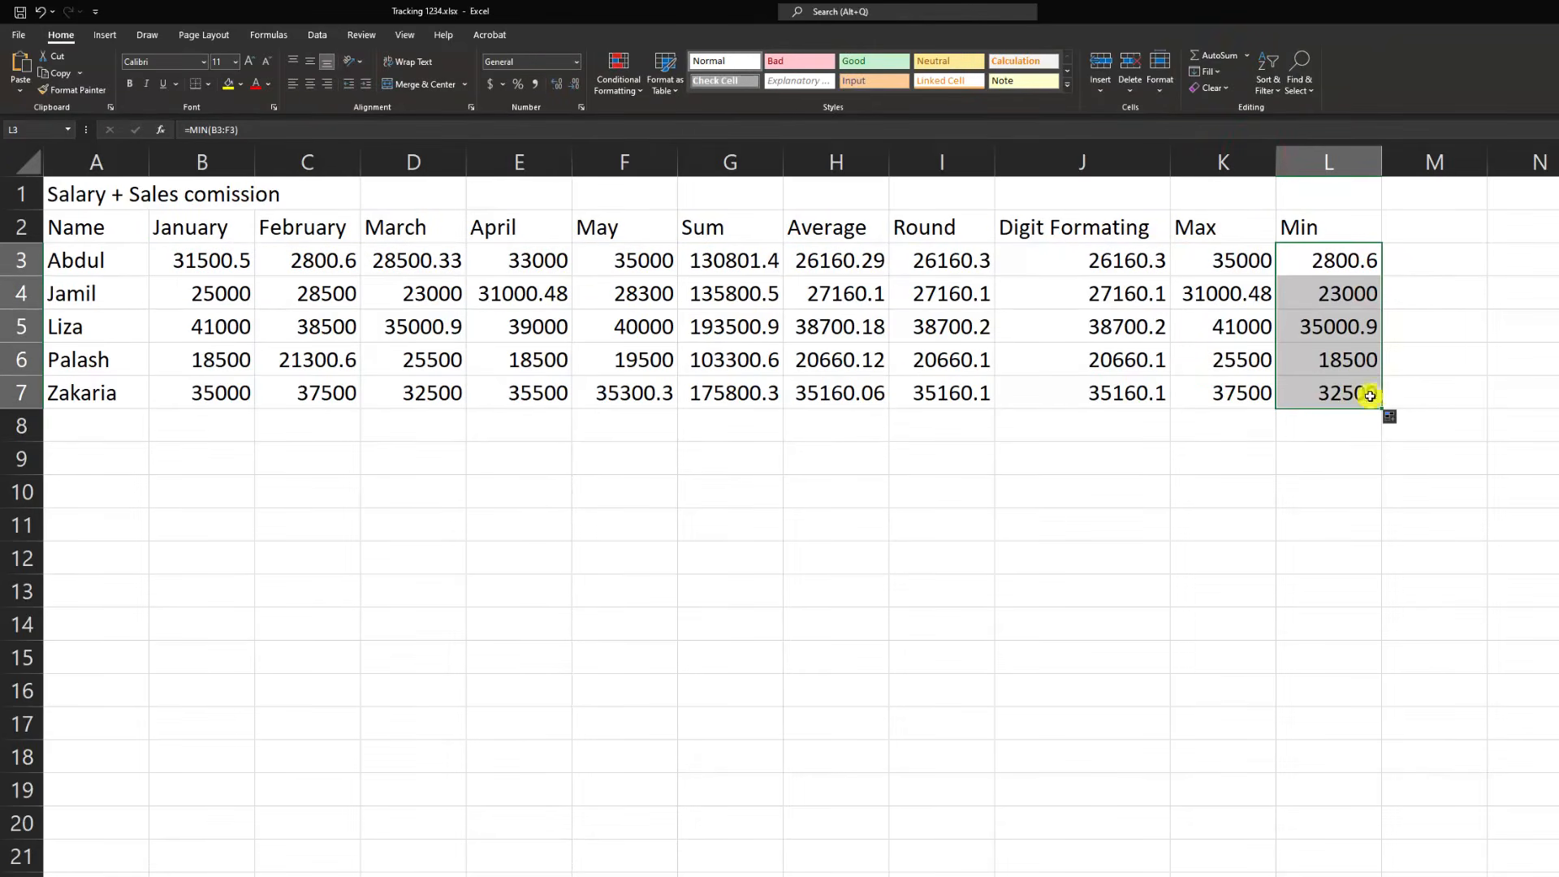
# Step: Check the column heading that follows Min in the PDF table
pyautogui.hotkey('alt', 'Tab')
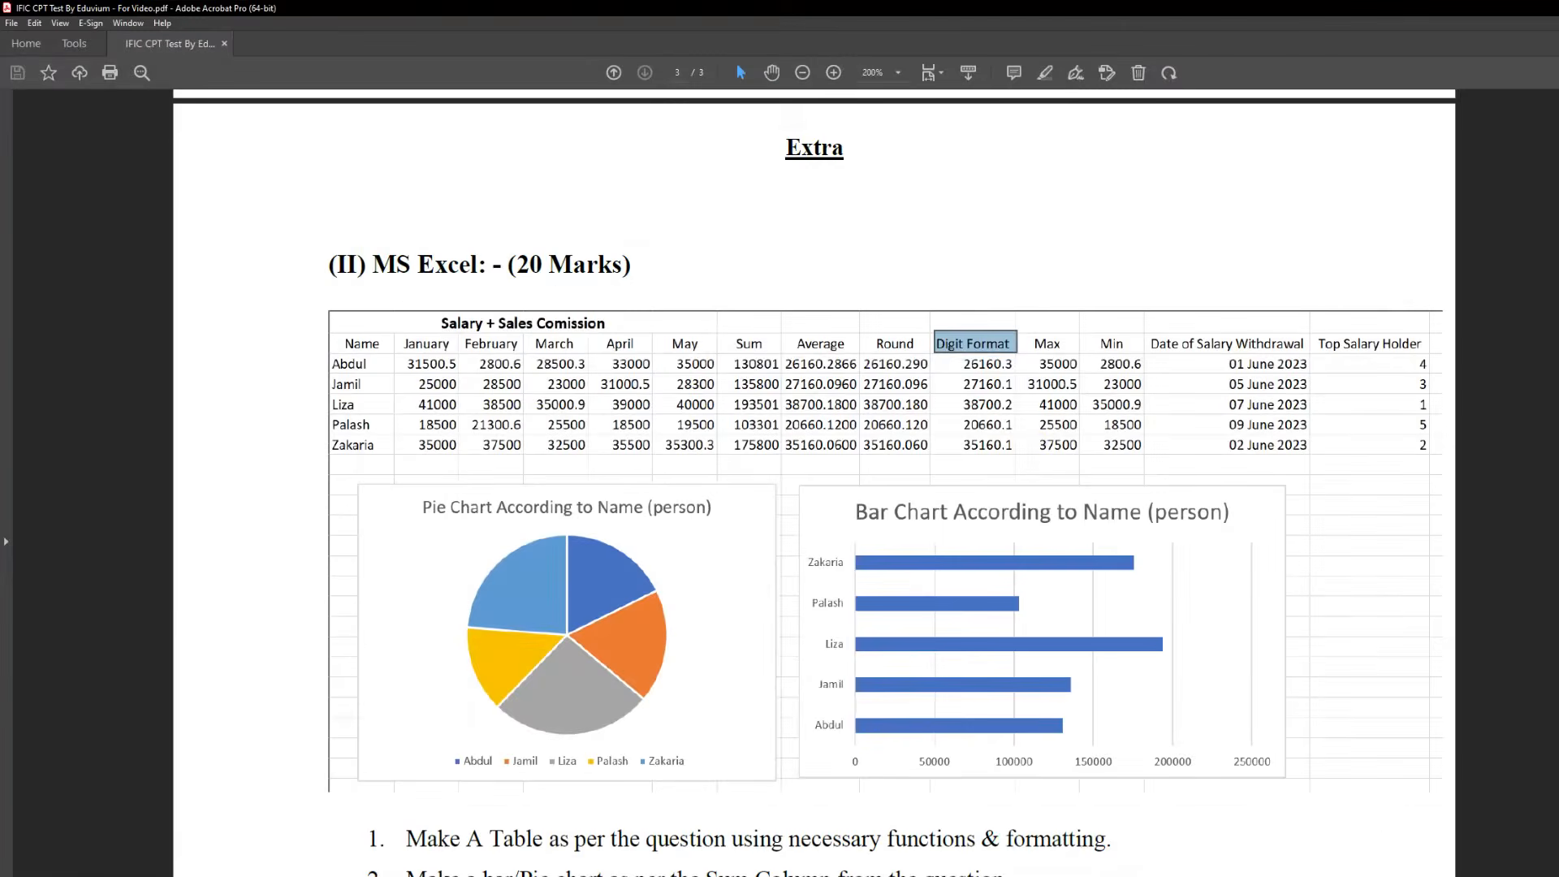
pyautogui.moveTo(1152, 344); pyautogui.dragTo(1315, 347)
pyautogui.hotkey('alt', 'Tab')
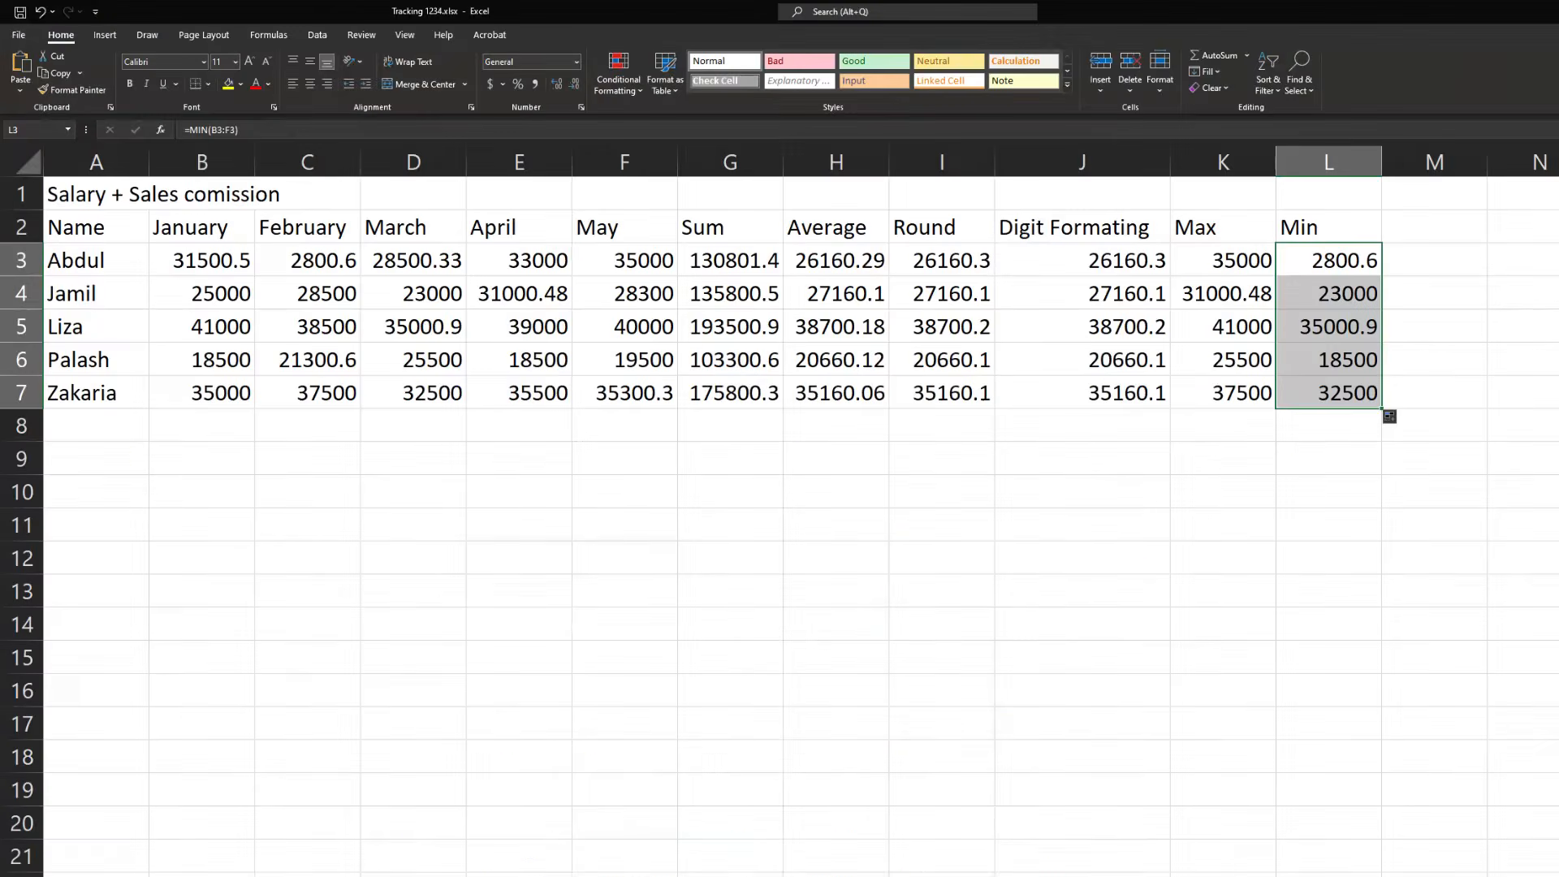
# Step: Write the date order Month / Date / Year in a Notepad++ note and its abbreviated form two lines below
pyautogui.hotkey('alt', 'Tab')
pyautogui.hotkey('ctrl', 'a')
pyautogui.moveTo(729, 137); pyautogui.dragTo(884, 398)
pyautogui.write('Month / Date')
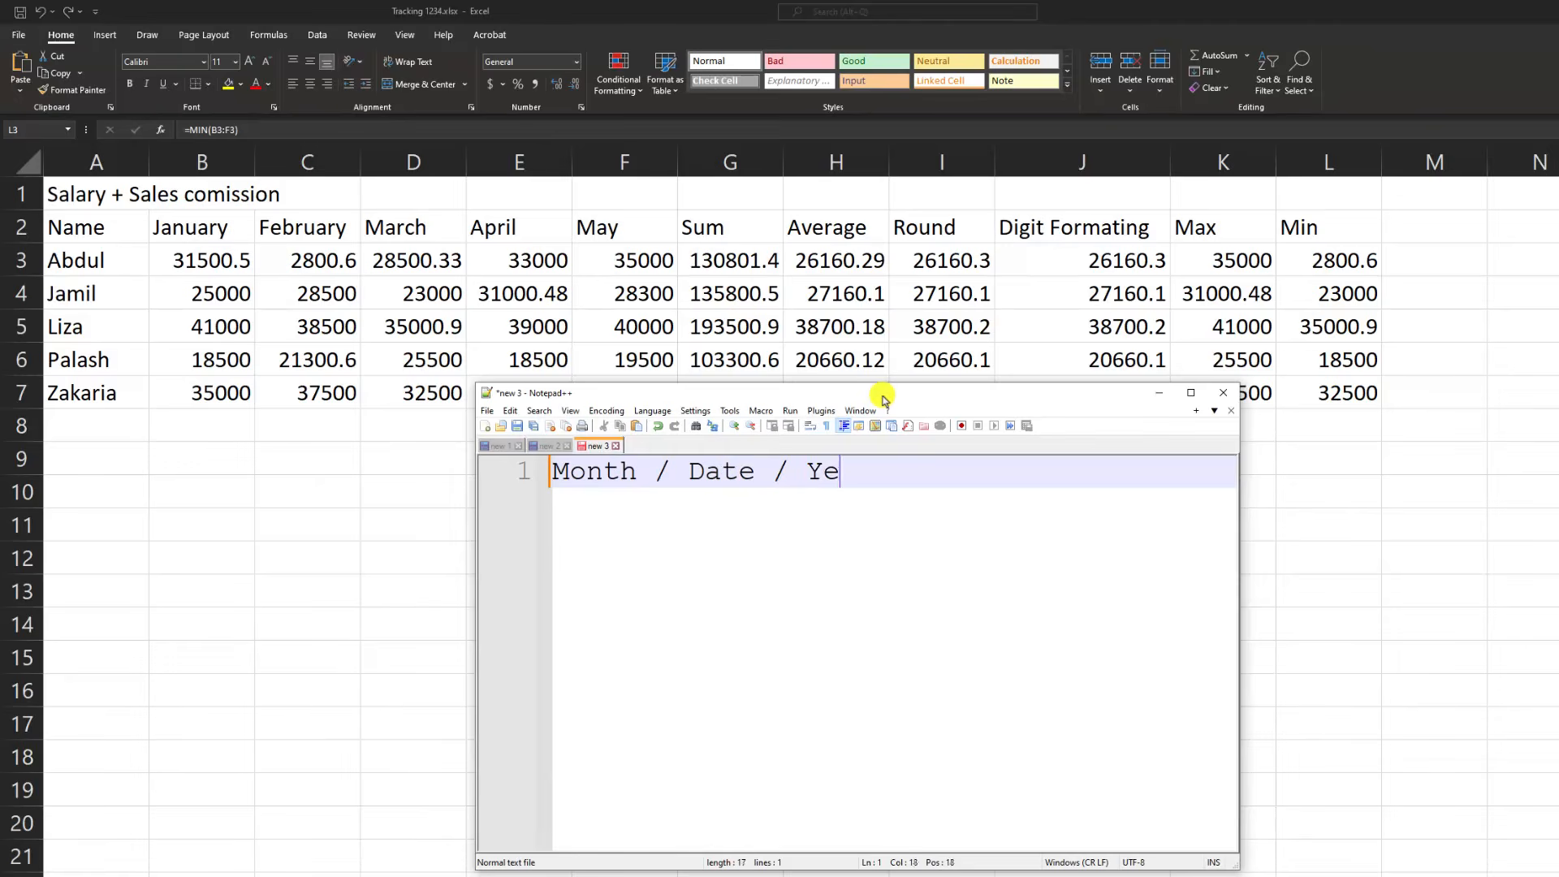
pyautogui.write(' / Year')
pyautogui.press('Return')
pyautogui.press('Return')
pyautogui.write('M ')
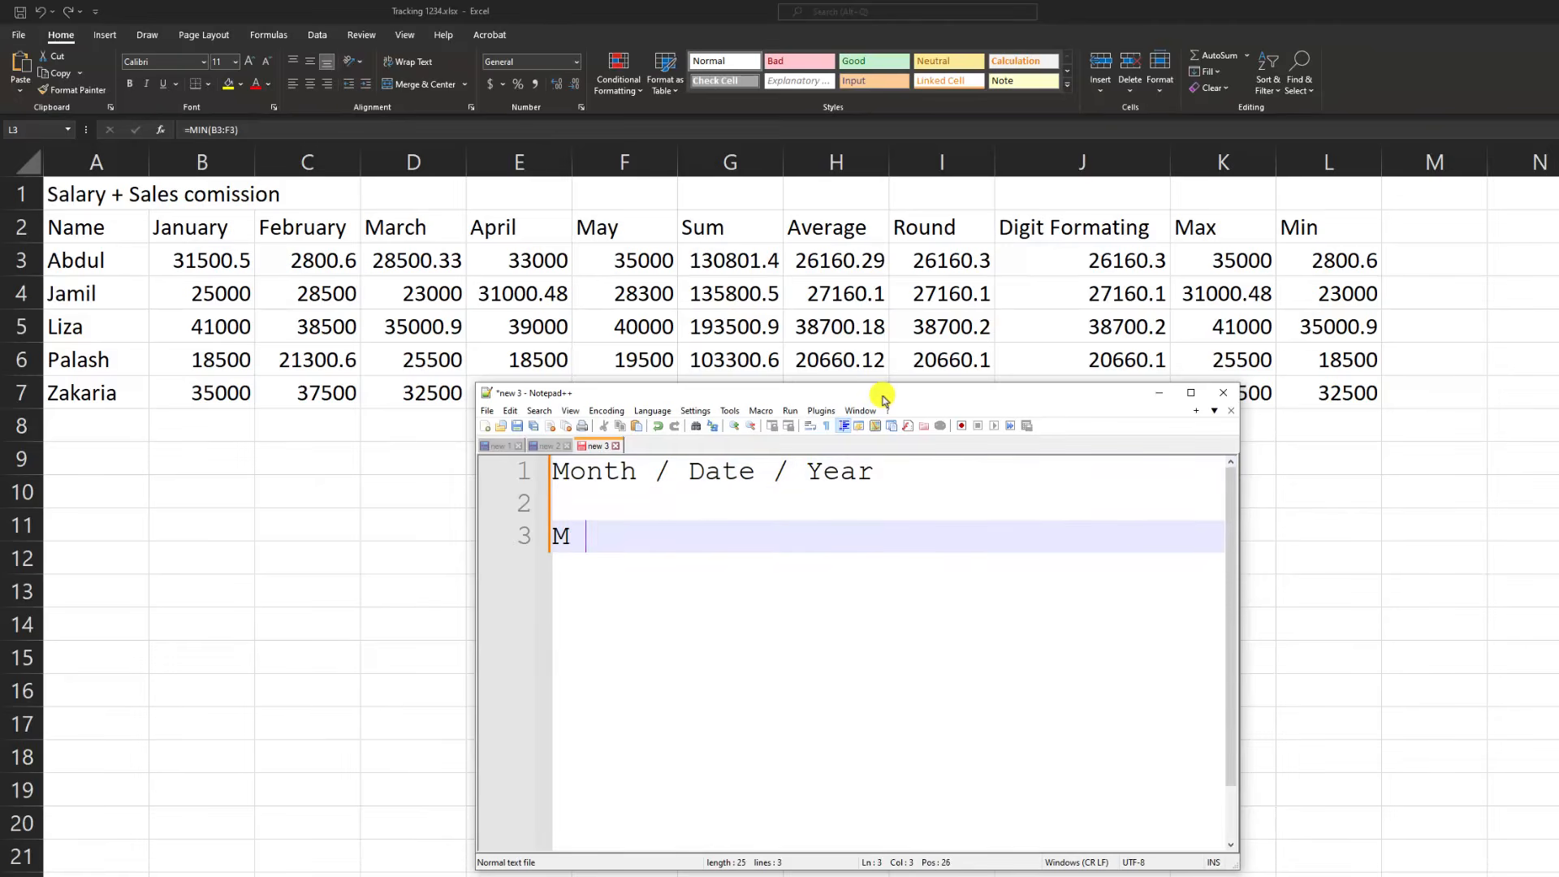
pyautogui.write('/DD')
pyautogui.moveTo(885, 397); pyautogui.dragTo(773, 432)
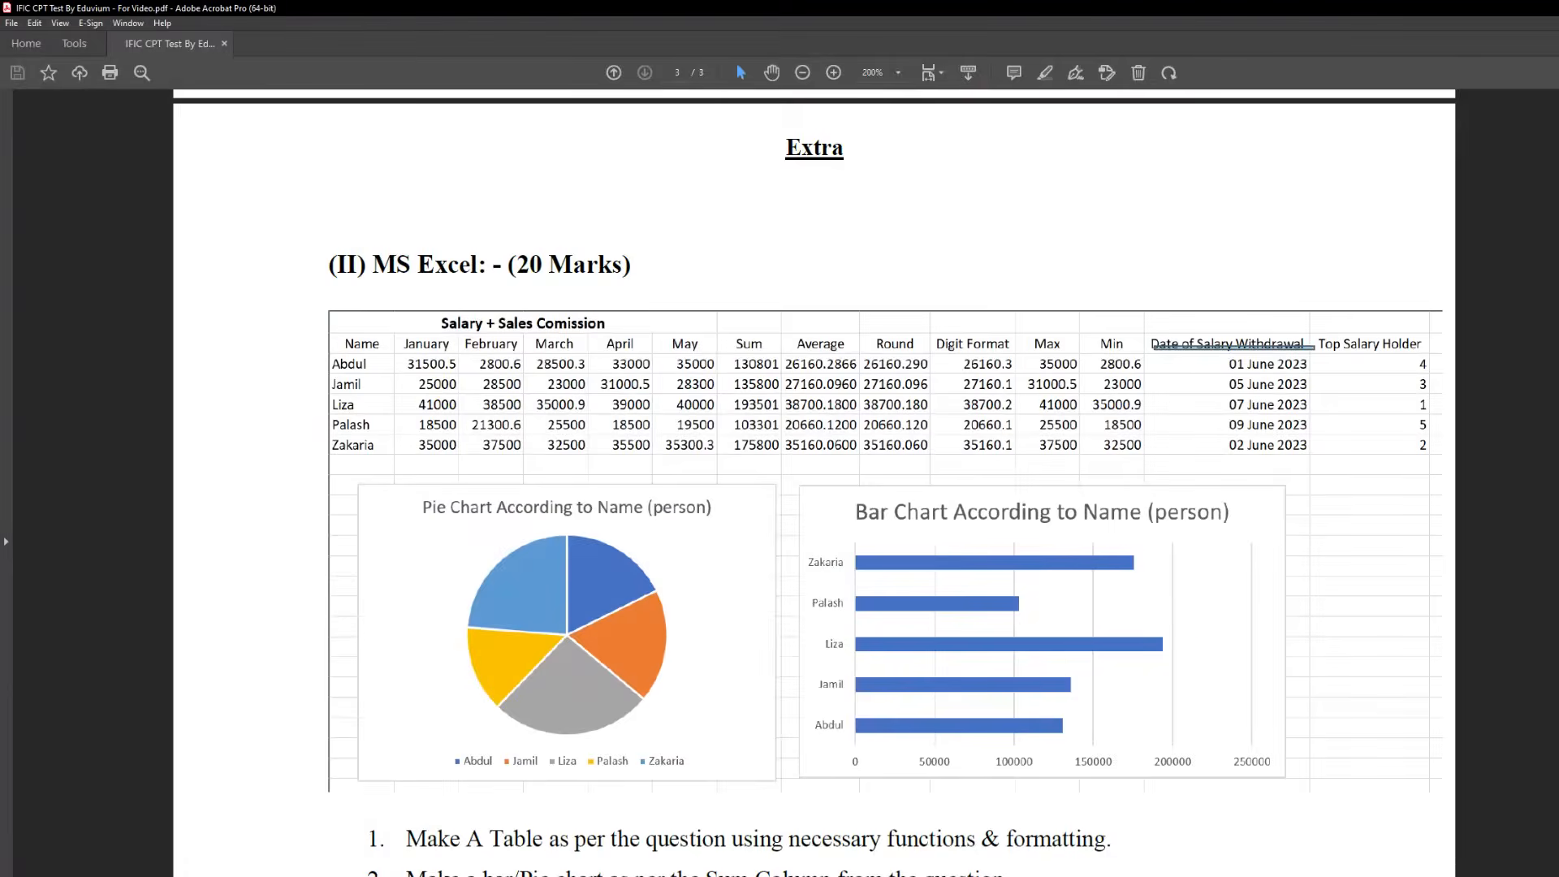
# Step: Enter the header Date of Salary Withdrawl in M2 of the workbook and widen column M to fit it
pyautogui.click(1181, 625)
pyautogui.click(1296, 390)
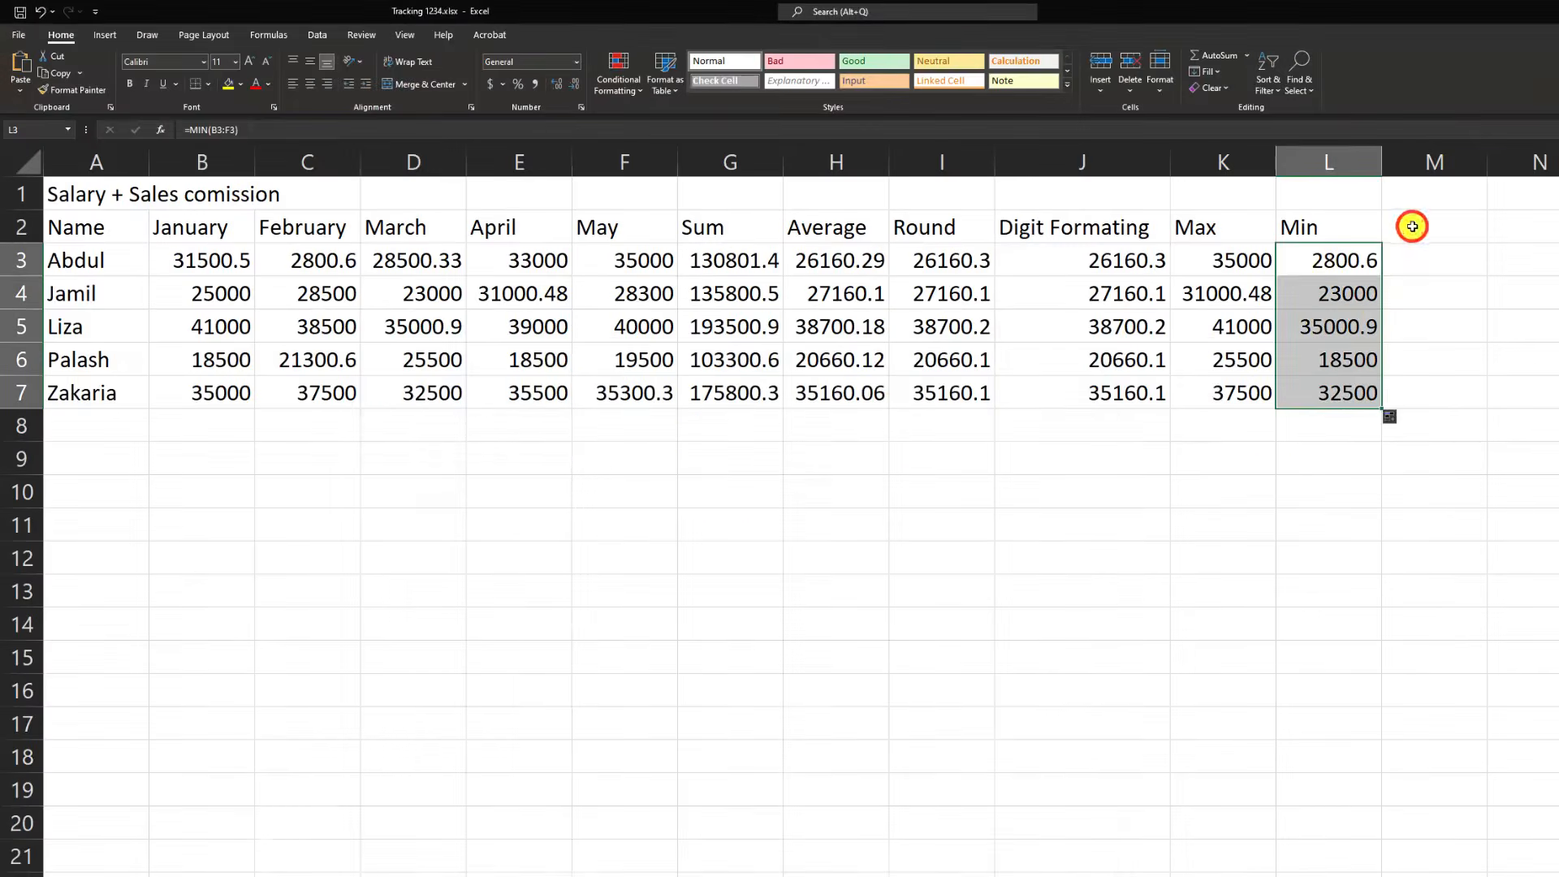
pyautogui.press('F2')
pyautogui.press('Escape')
pyautogui.click(1412, 229)
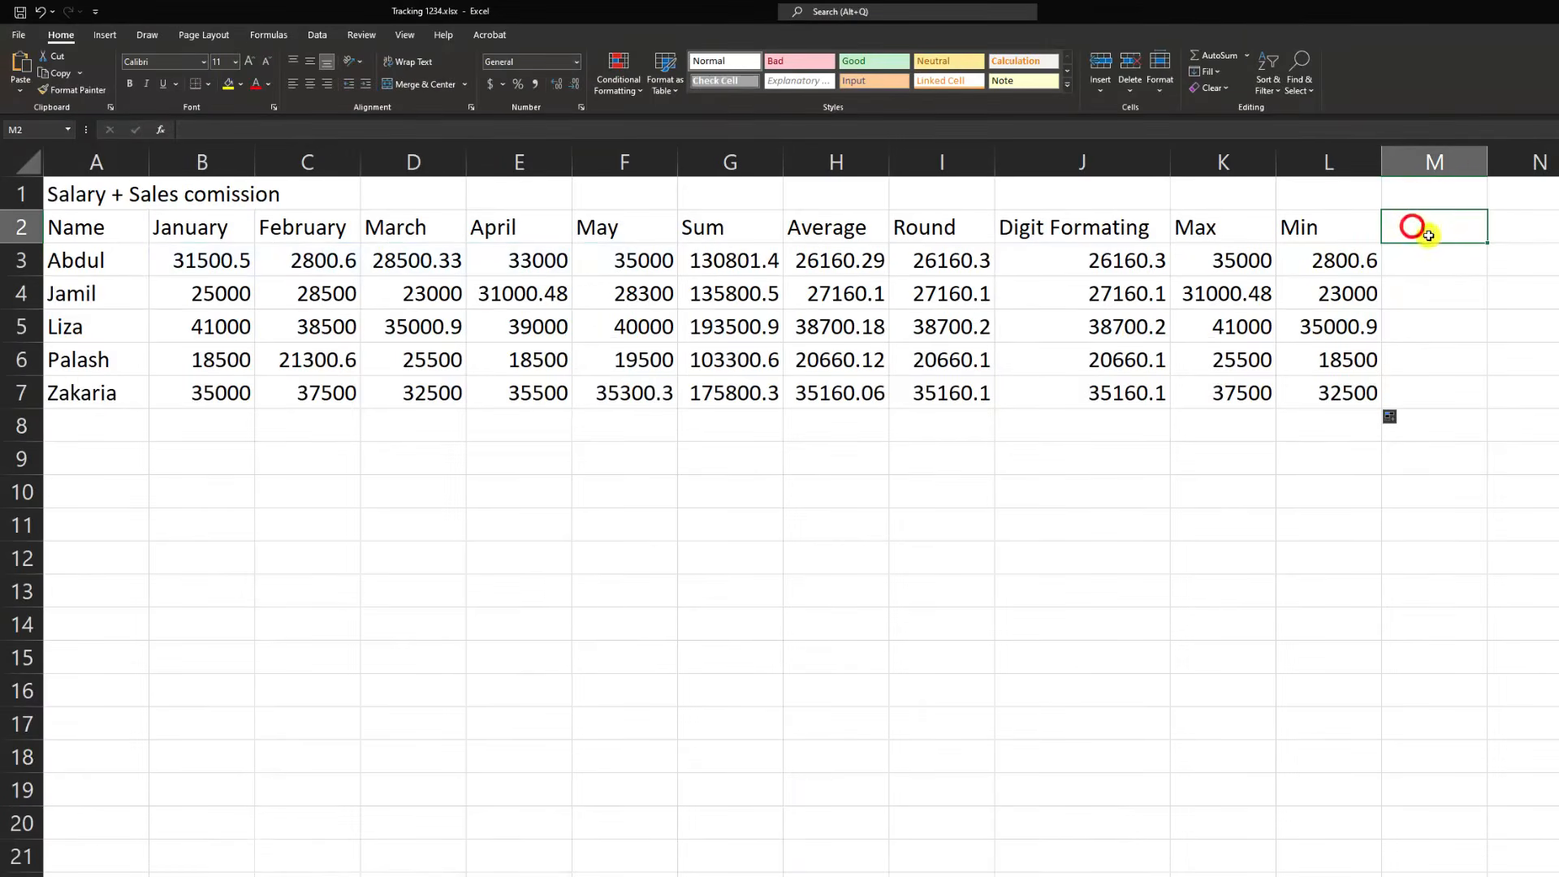
pyautogui.write('Date of Salary Wi')
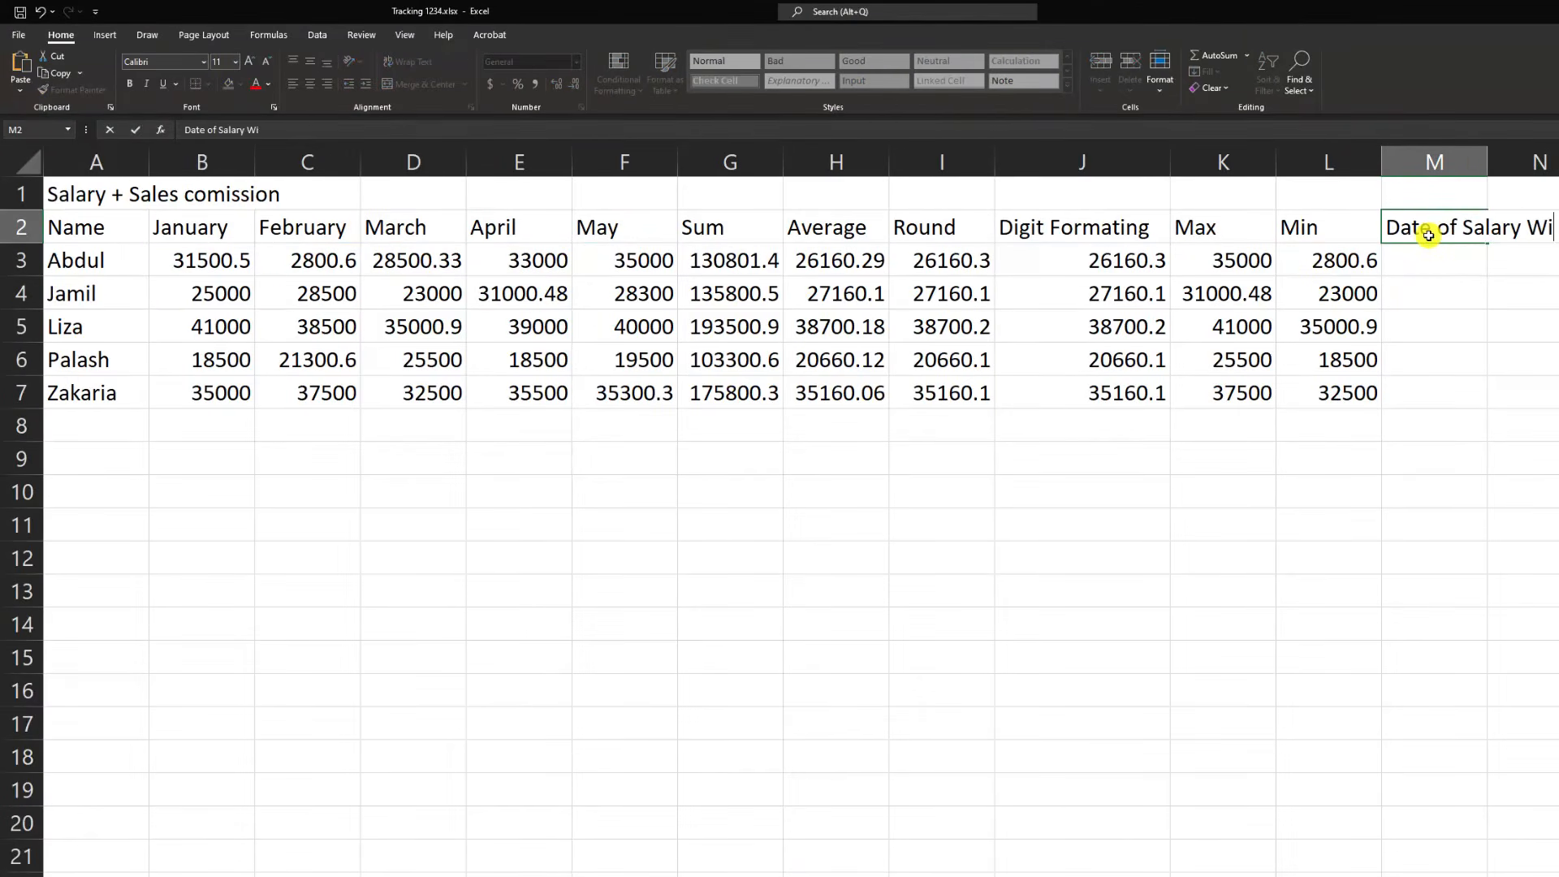
pyautogui.write('thdrawl')
pyautogui.press('Return')
pyautogui.hotkey('alt', 'h')
pyautogui.press('o')
pyautogui.press('i')
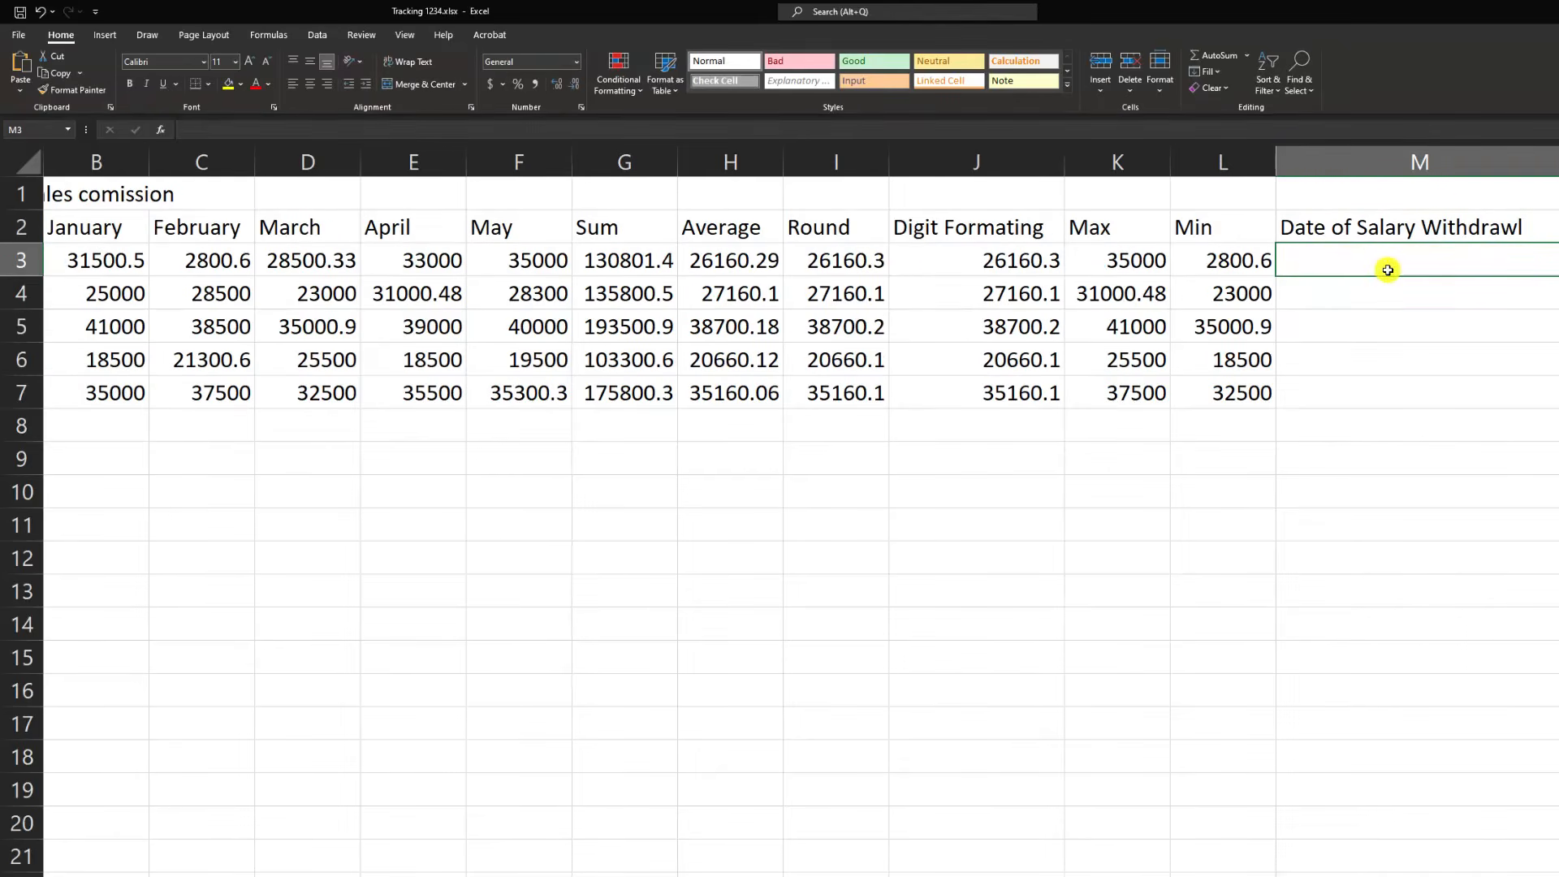
# Step: Enter the withdrawal dates 6/1/2023, 6/5/2023, 6/7/2023, 6/9/2023 and 6/2/2023 in cells M3 through M7
pyautogui.write('06/01/')
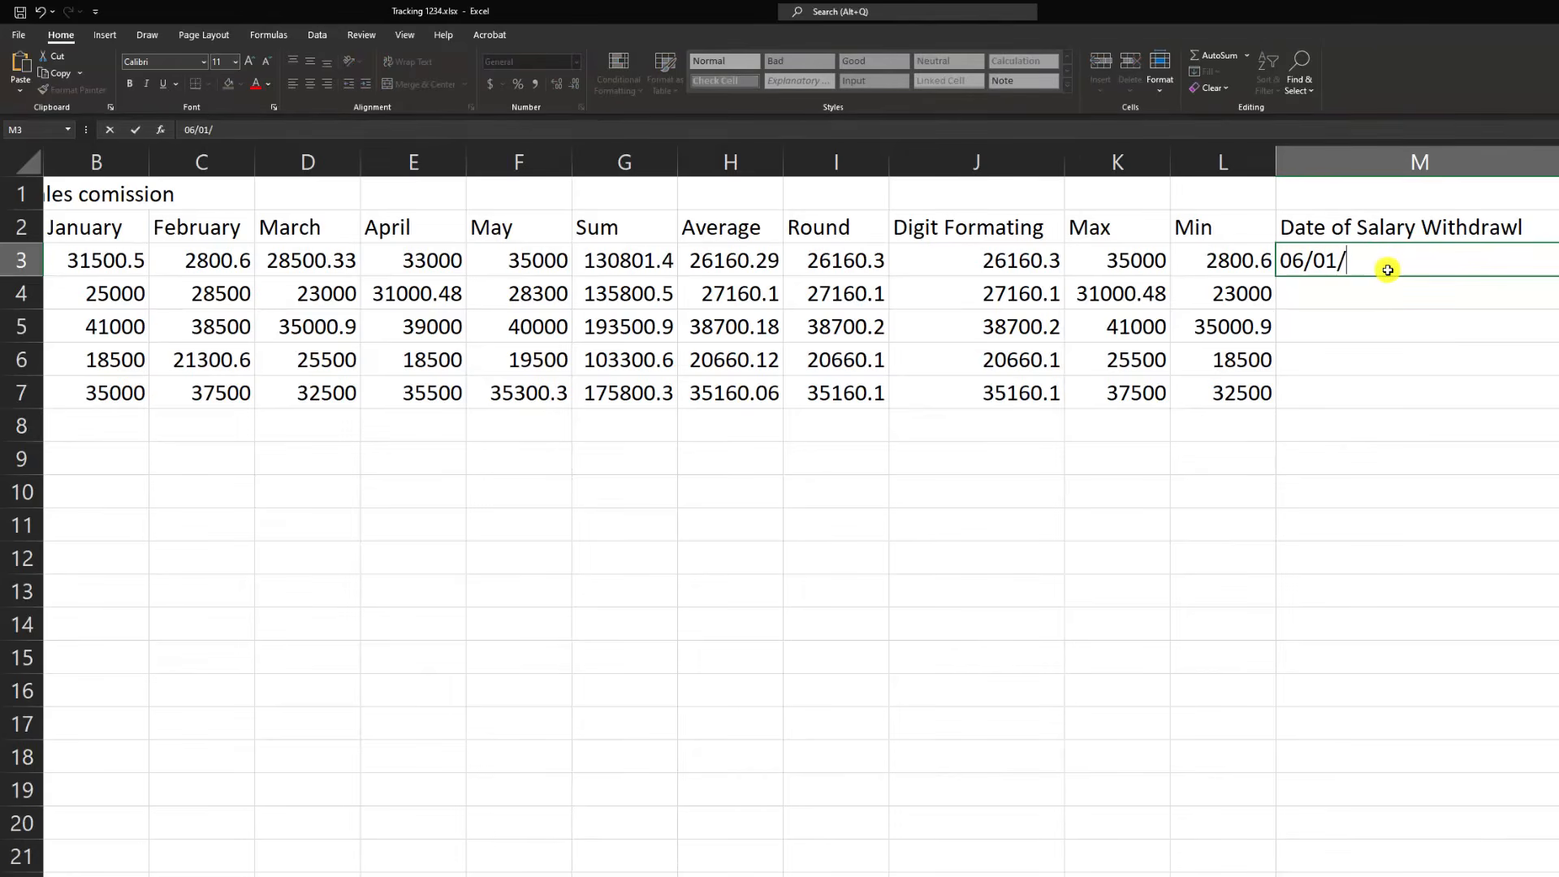
pyautogui.write('2023')
pyautogui.press('Return')
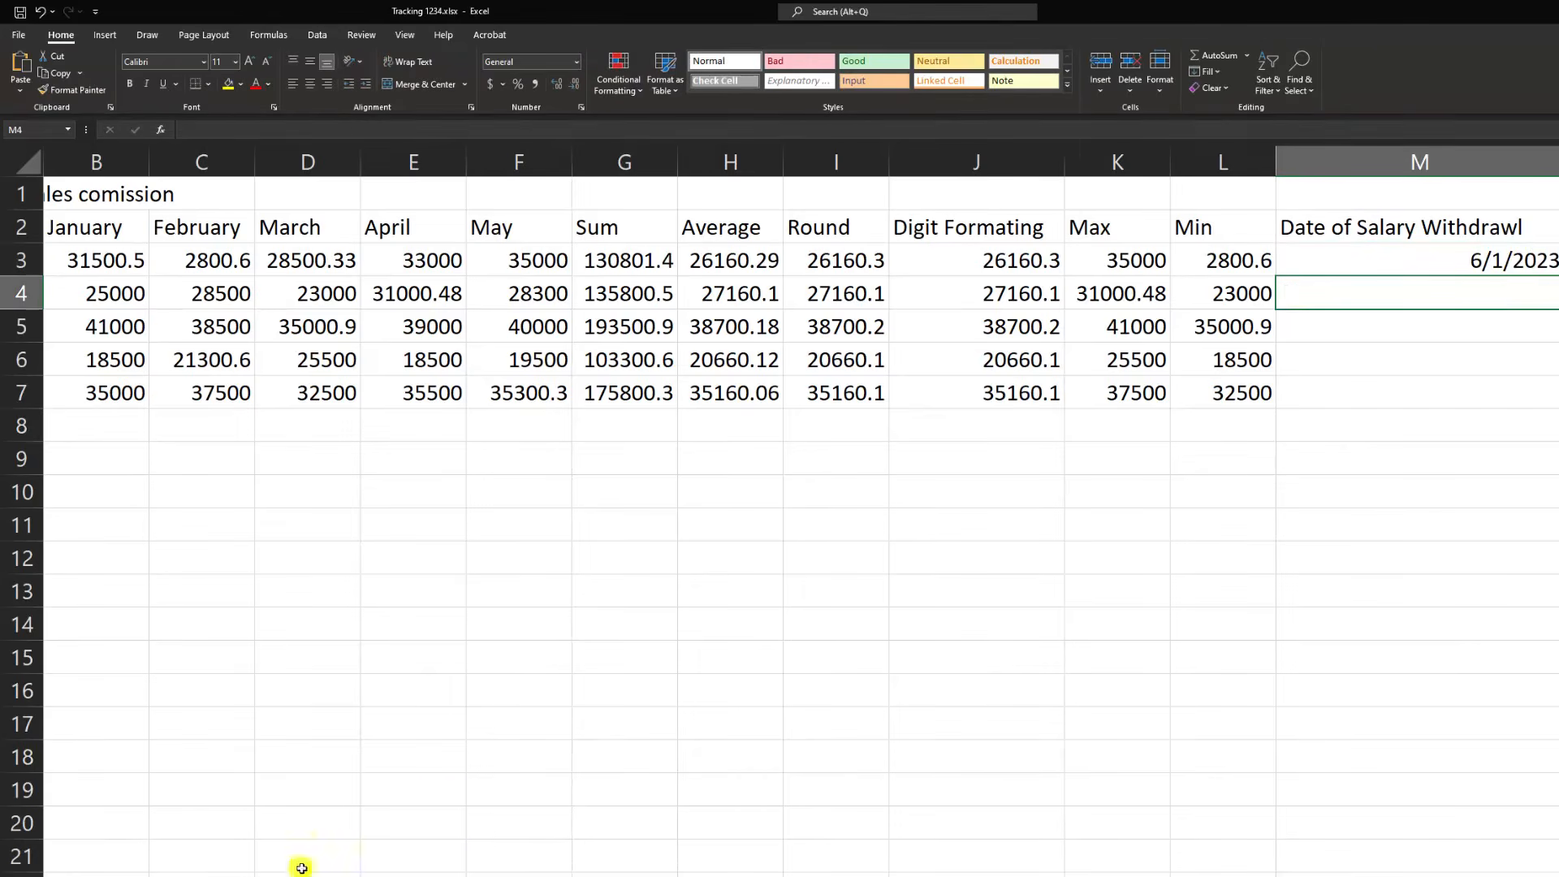
pyautogui.click(1446, 292)
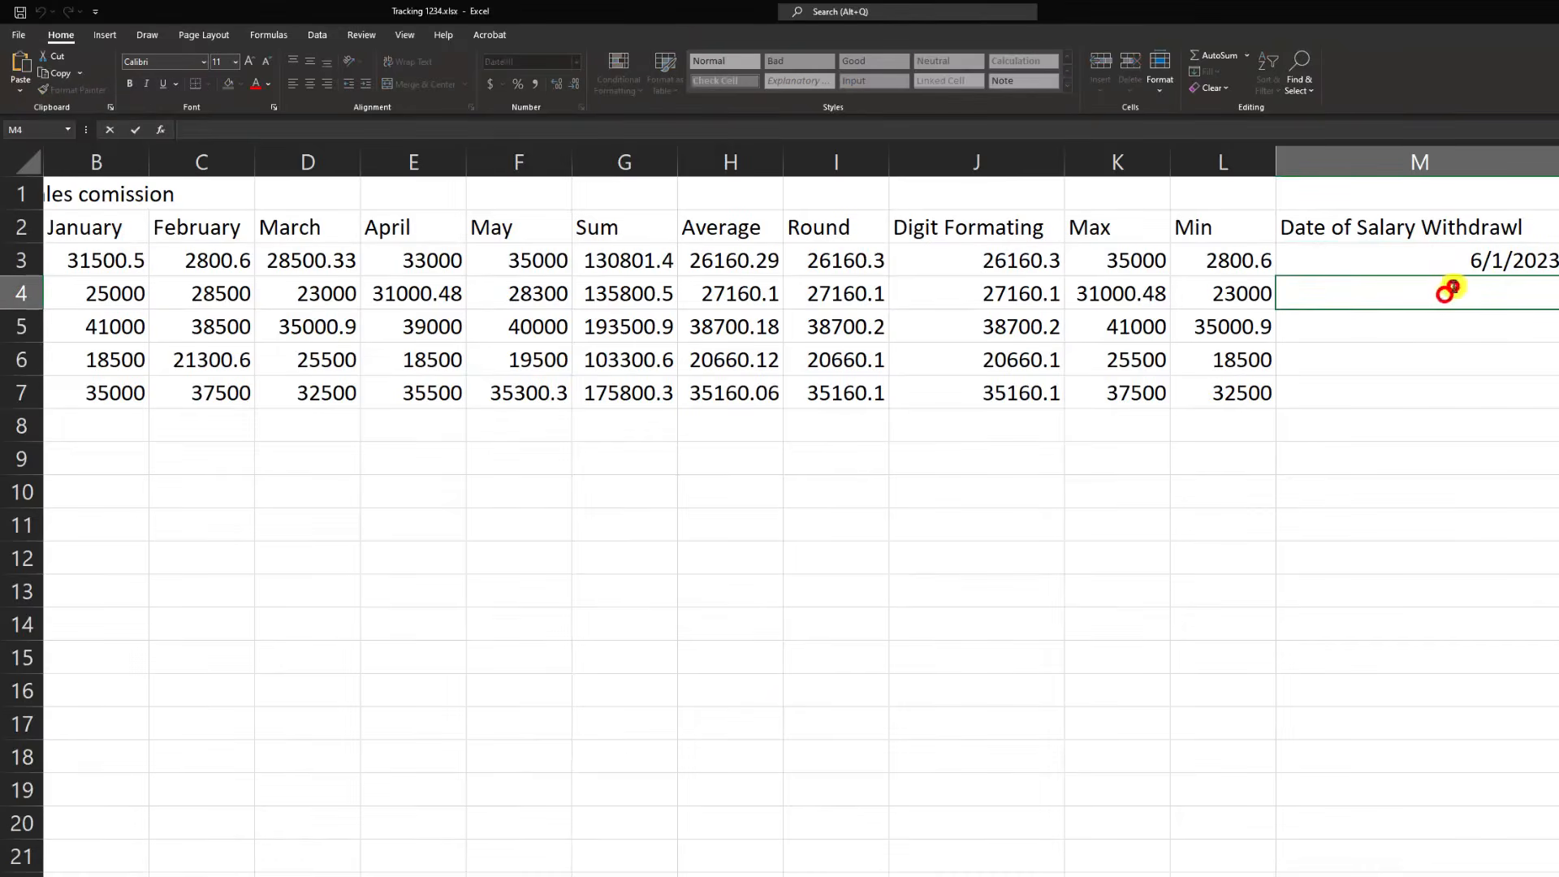
pyautogui.write('6/5/2023')
pyautogui.click(1494, 327)
pyautogui.write('6/7/2023')
pyautogui.click(1498, 359)
pyautogui.write('6/9/2023')
pyautogui.click(1493, 397)
pyautogui.write('6/1/2023')
pyautogui.hotkey('ctrl', 'Return')
pyautogui.write('6/2/2023')
pyautogui.press('Return')
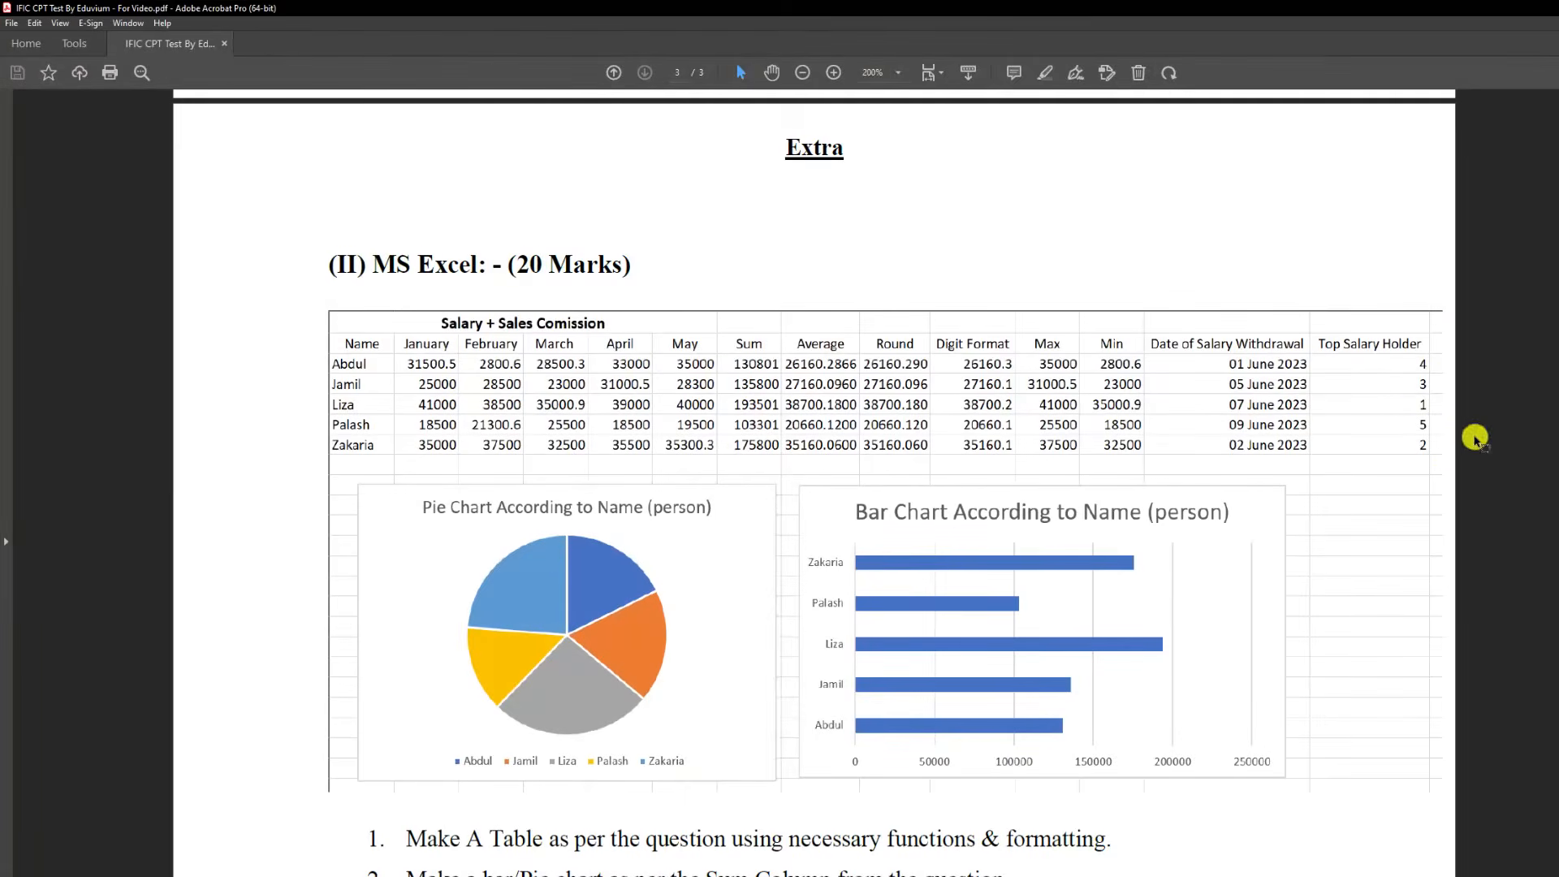
# Step: Match the PDF's date style by formatting M3:M7 as Date with the English (United Kingdom) locale and the first 14 March 2012 type
pyautogui.moveTo(1185, 357); pyautogui.dragTo(1299, 453)
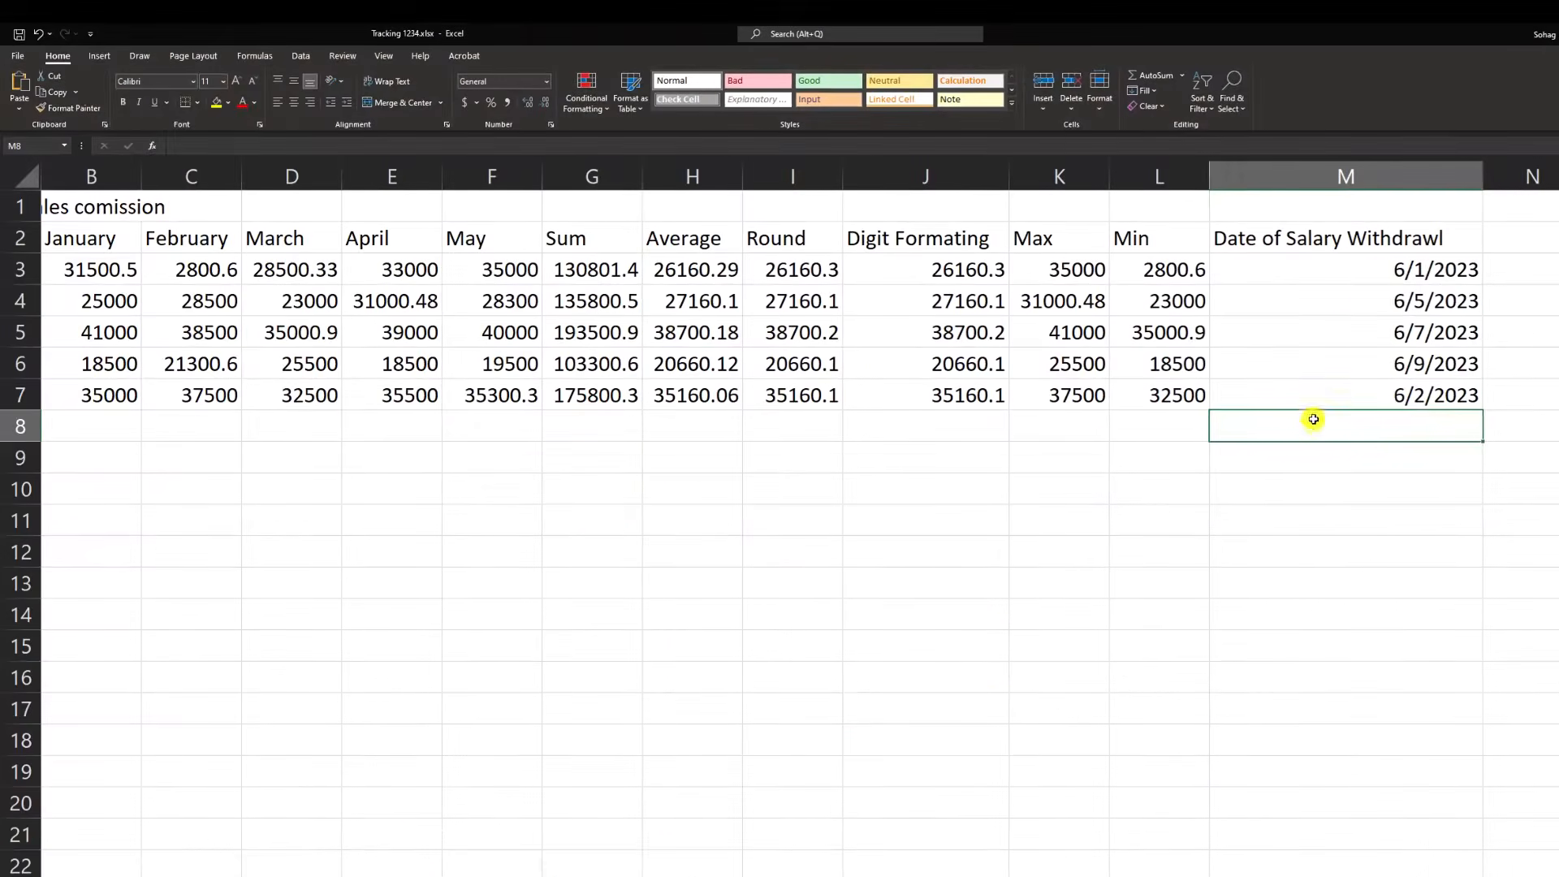
pyautogui.click(1348, 315)
pyautogui.moveTo(1374, 272); pyautogui.dragTo(1372, 391)
pyautogui.rightClick(1365, 385)
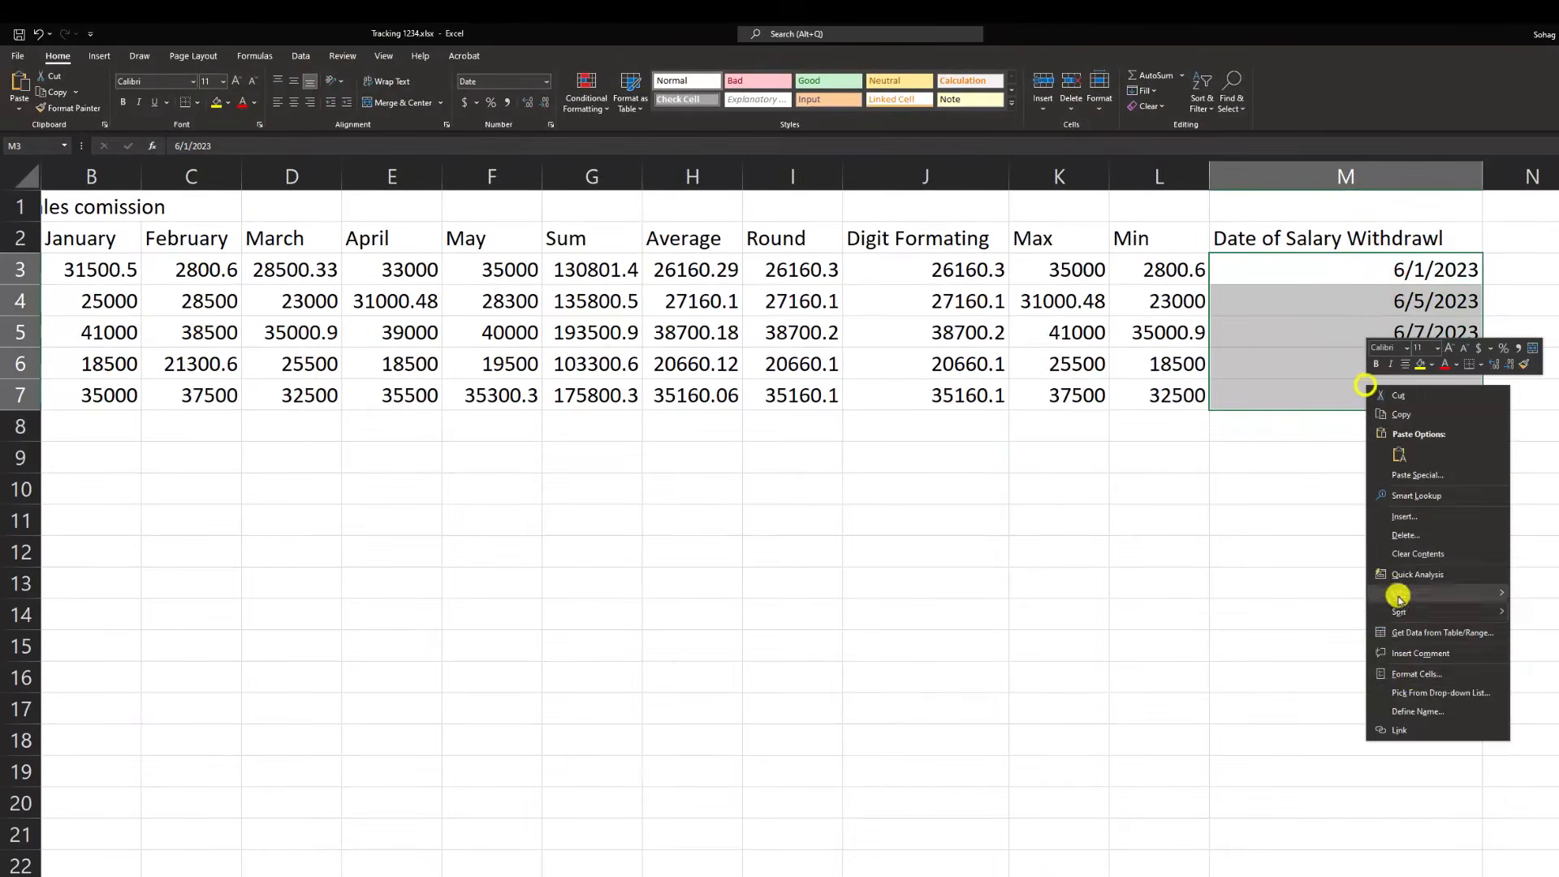
pyautogui.click(1413, 674)
pyautogui.click(1120, 579)
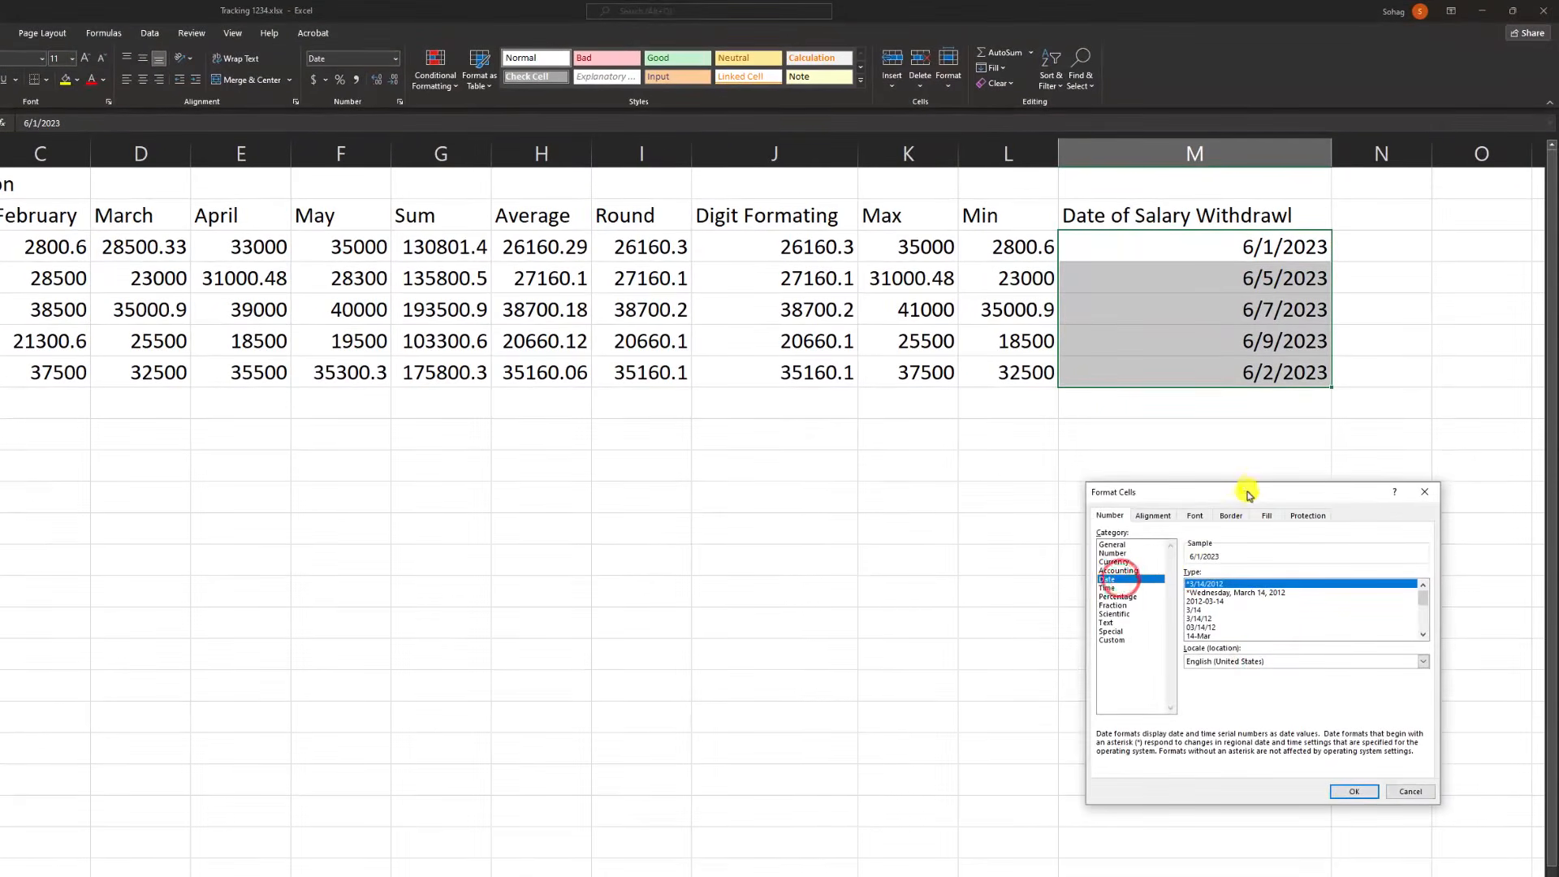
pyautogui.moveTo(1245, 493); pyautogui.dragTo(991, 495)
pyautogui.click(975, 662)
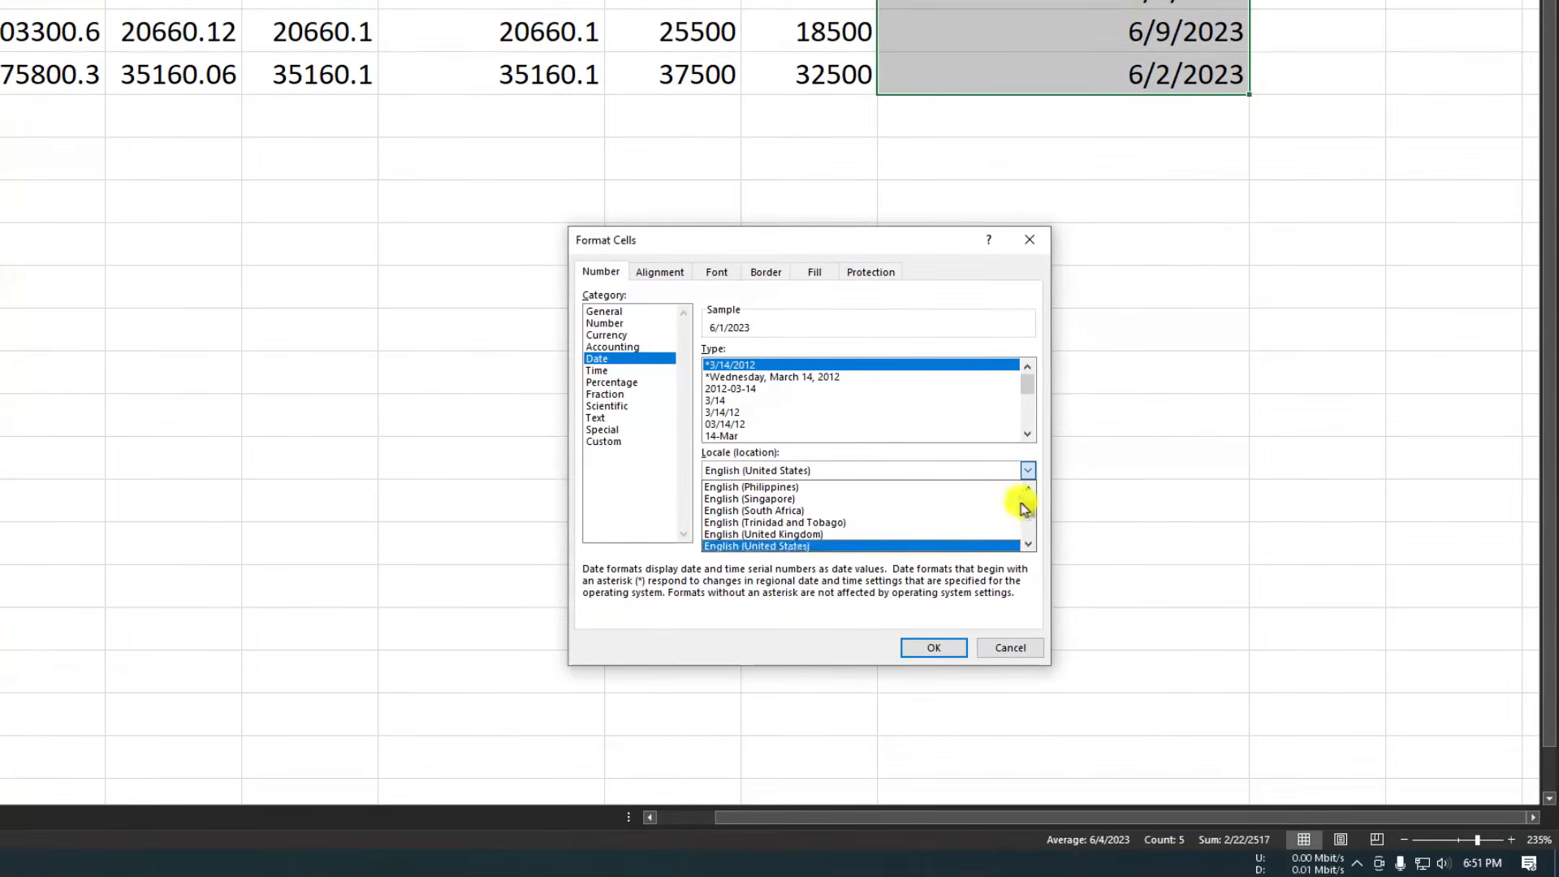
pyautogui.click(1028, 488)
pyautogui.click(1027, 544)
pyautogui.click(782, 535)
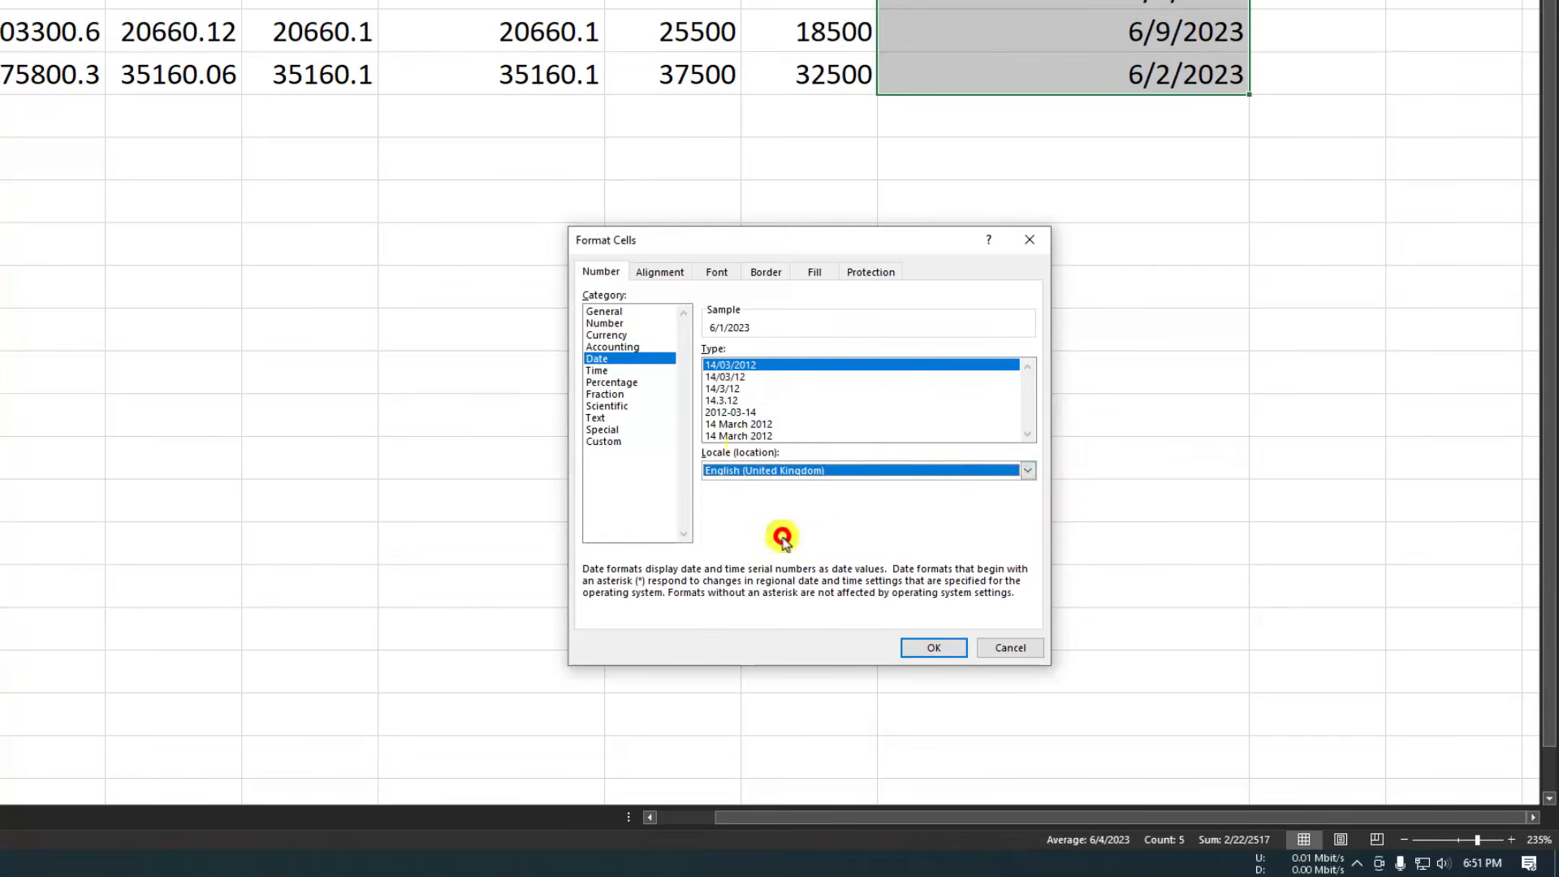
pyautogui.click(735, 424)
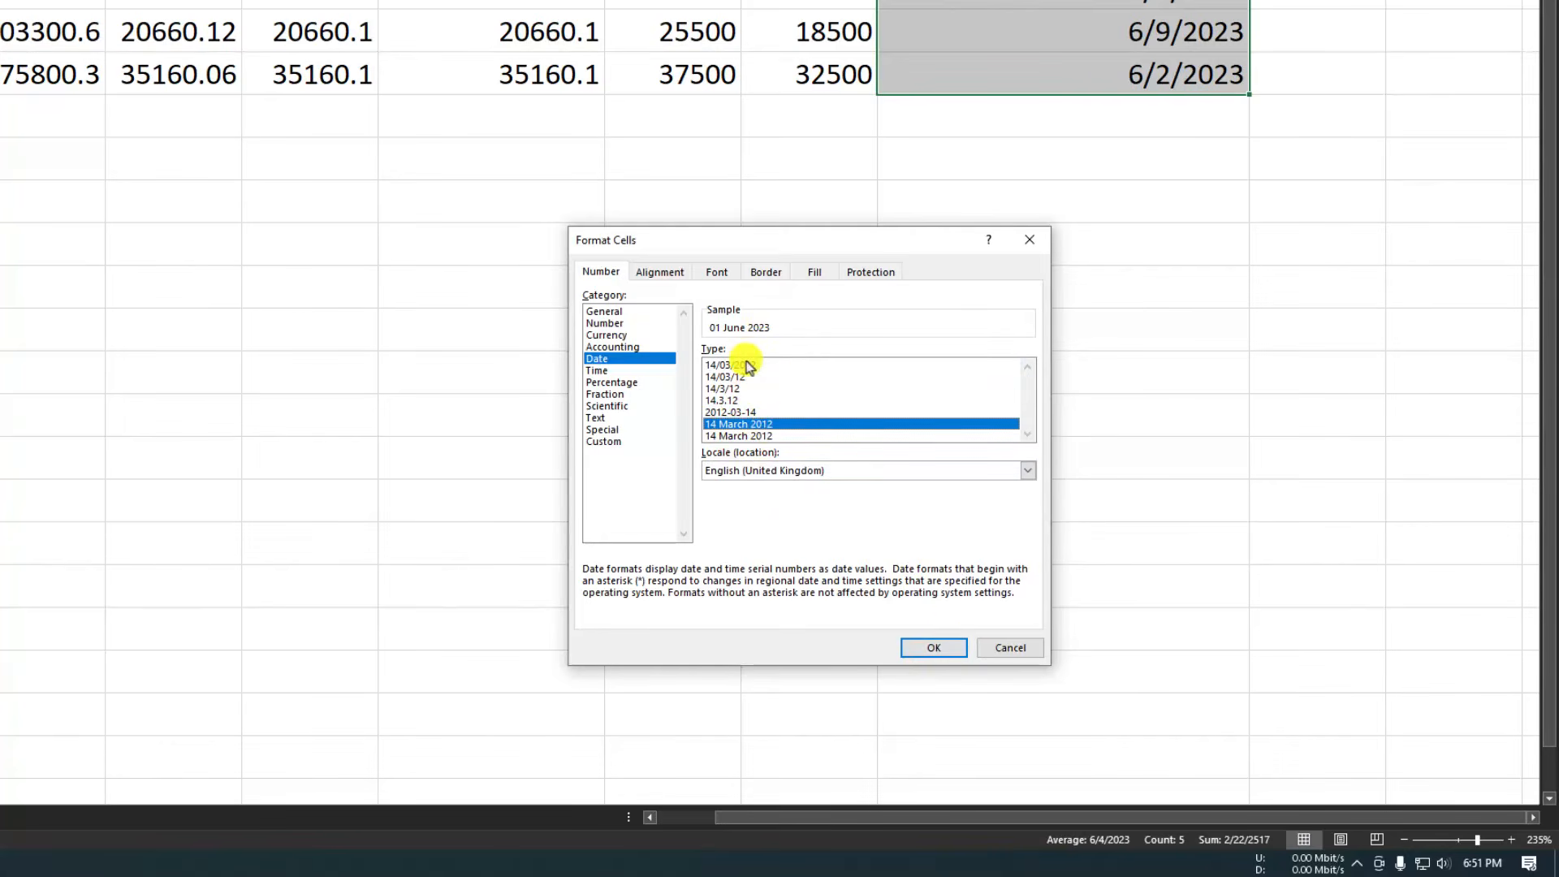
pyautogui.click(931, 645)
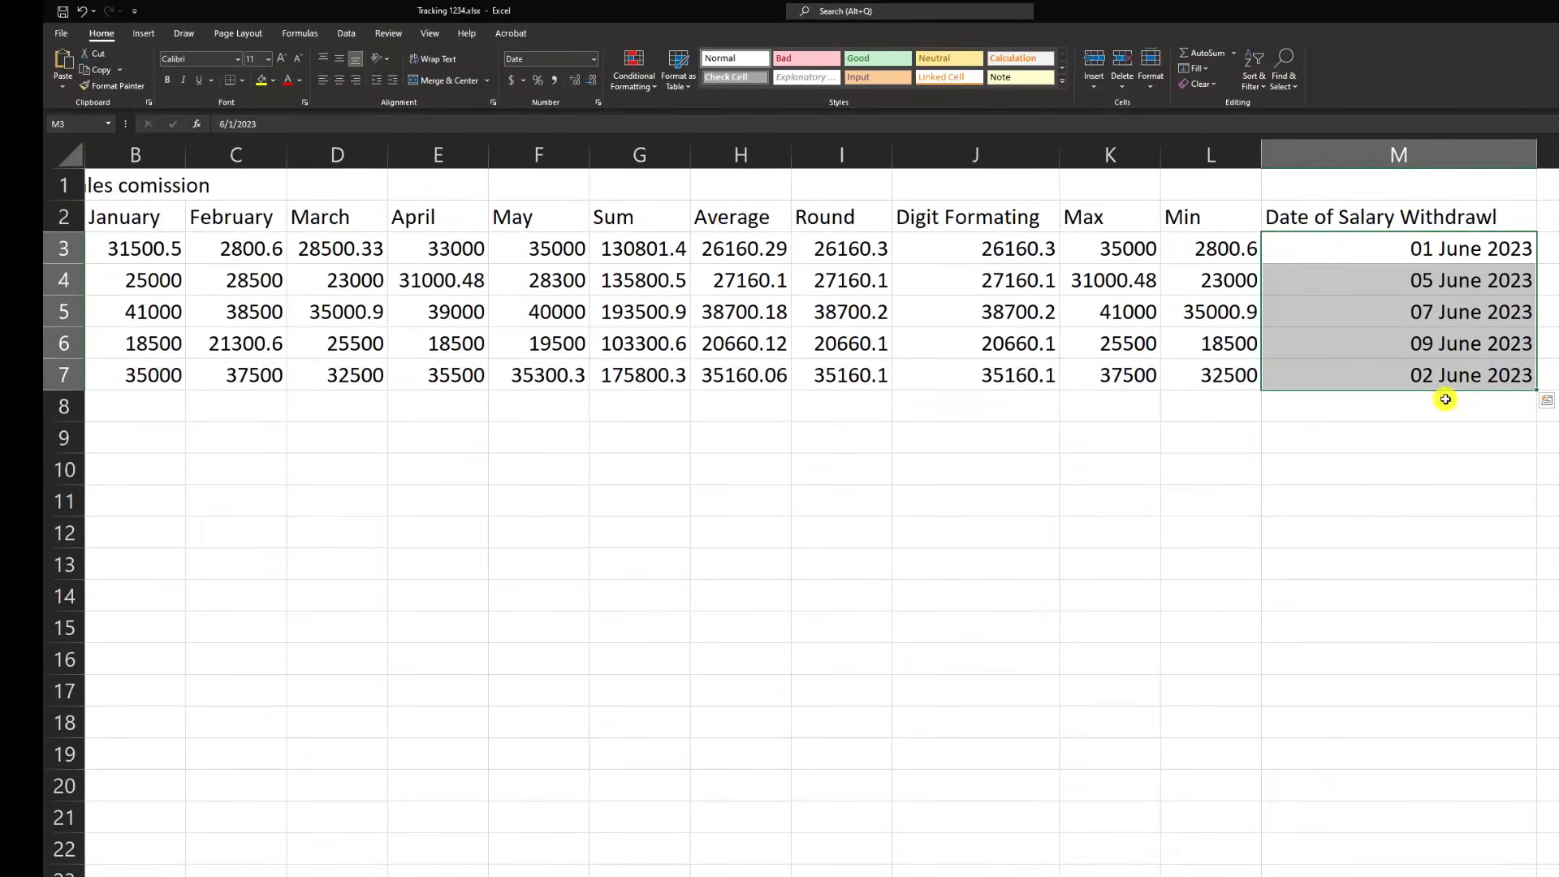
# Step: Check the PDF column that follows the withdrawal dates and compare the employees' totals in the workbook's Sum column
pyautogui.hotkey('alt', 'Tab')
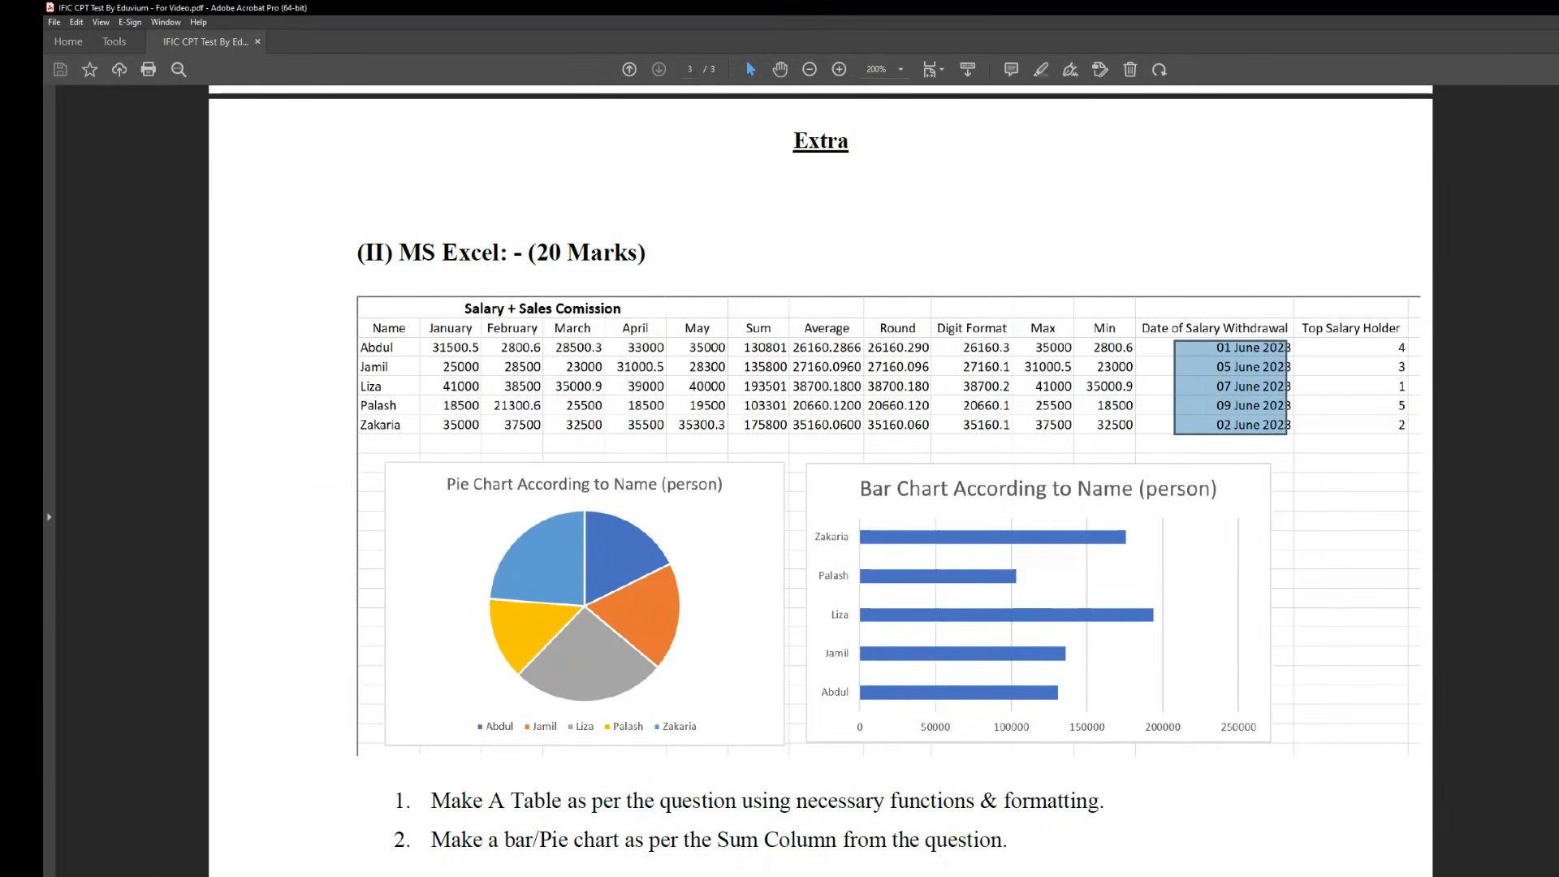
pyautogui.hotkey('alt', 'Tab')
pyautogui.click(642, 244)
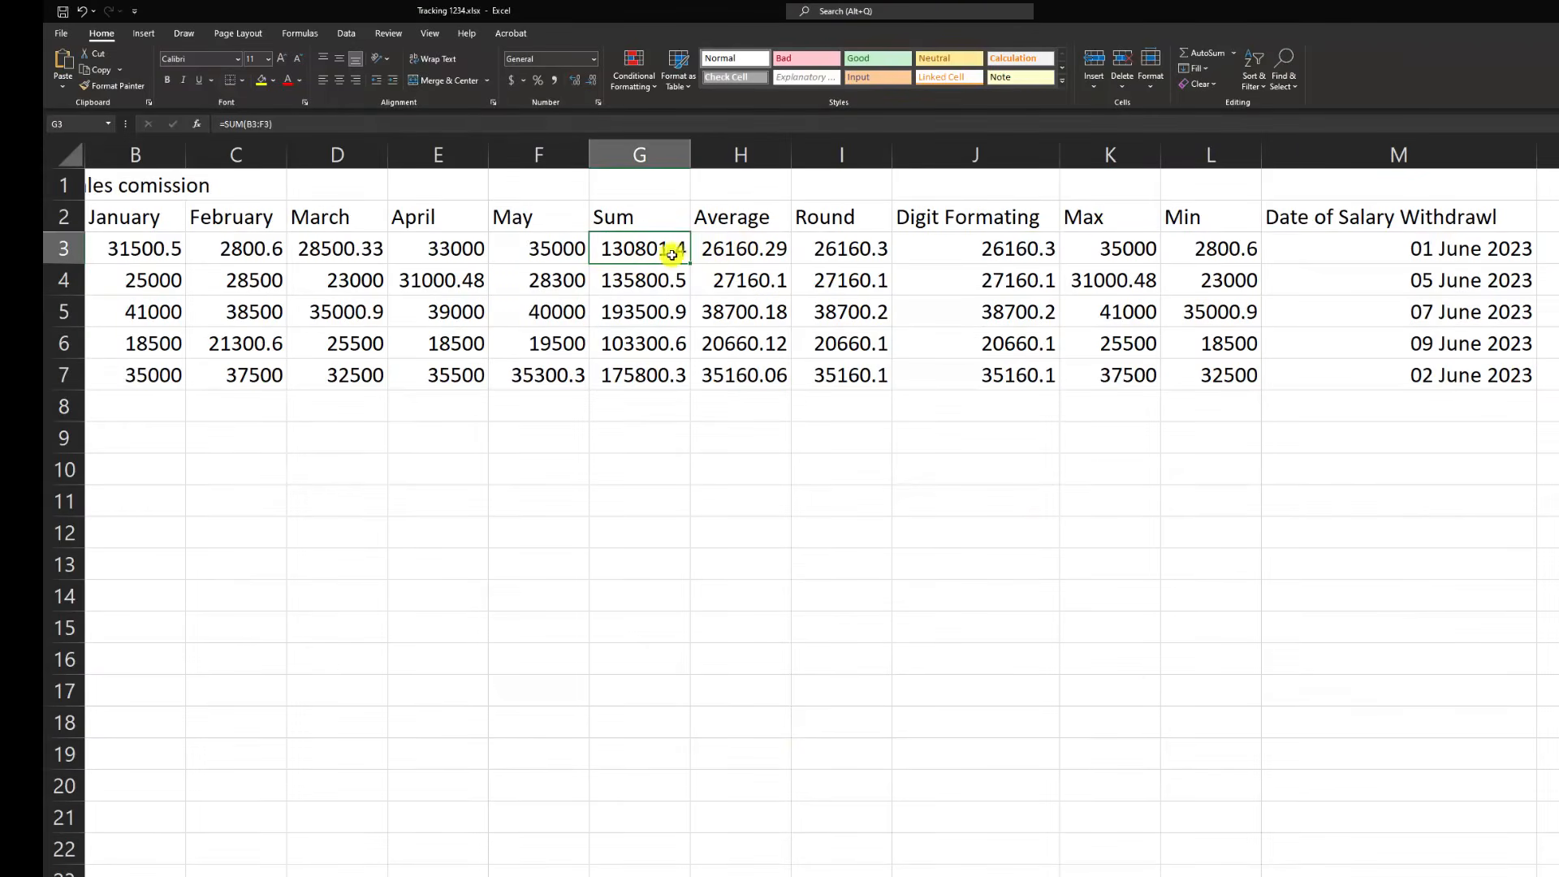
pyautogui.moveTo(672, 254); pyautogui.dragTo(673, 374)
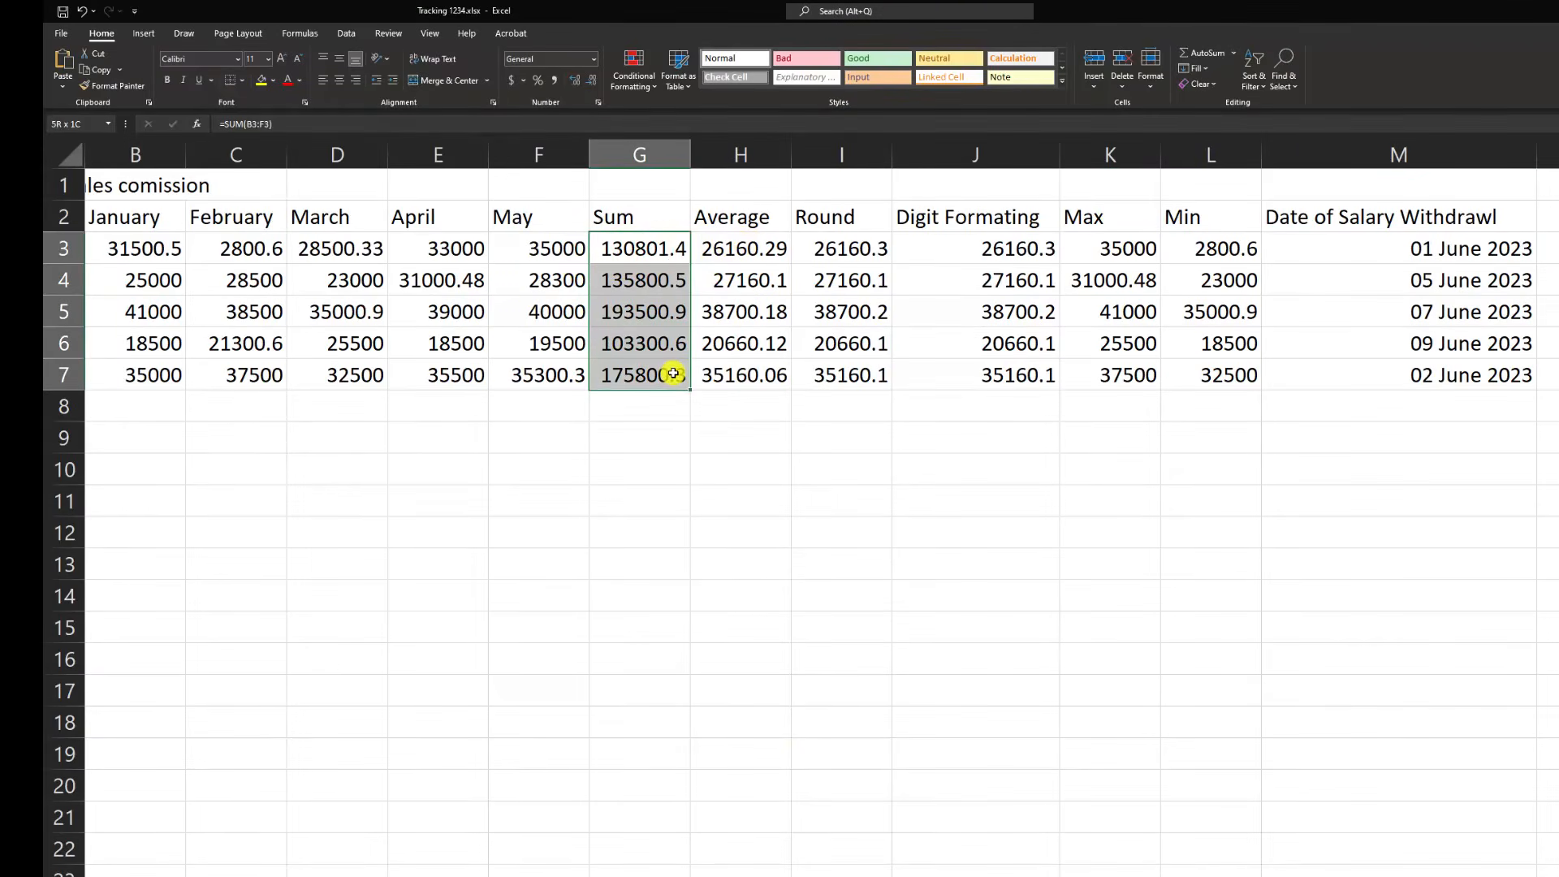
pyautogui.click(629, 315)
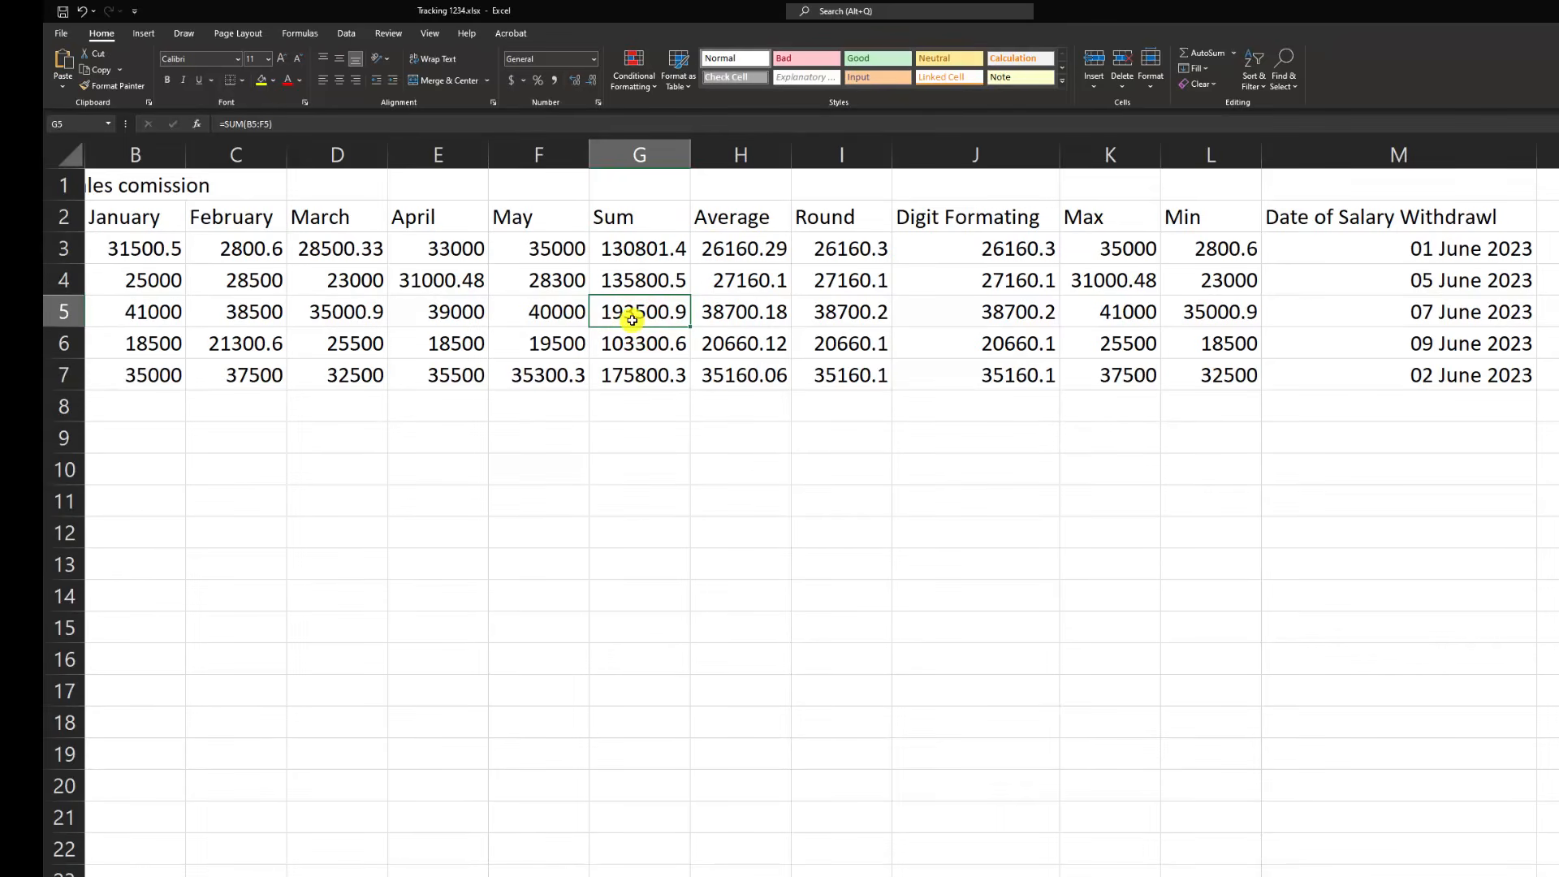
pyautogui.click(635, 376)
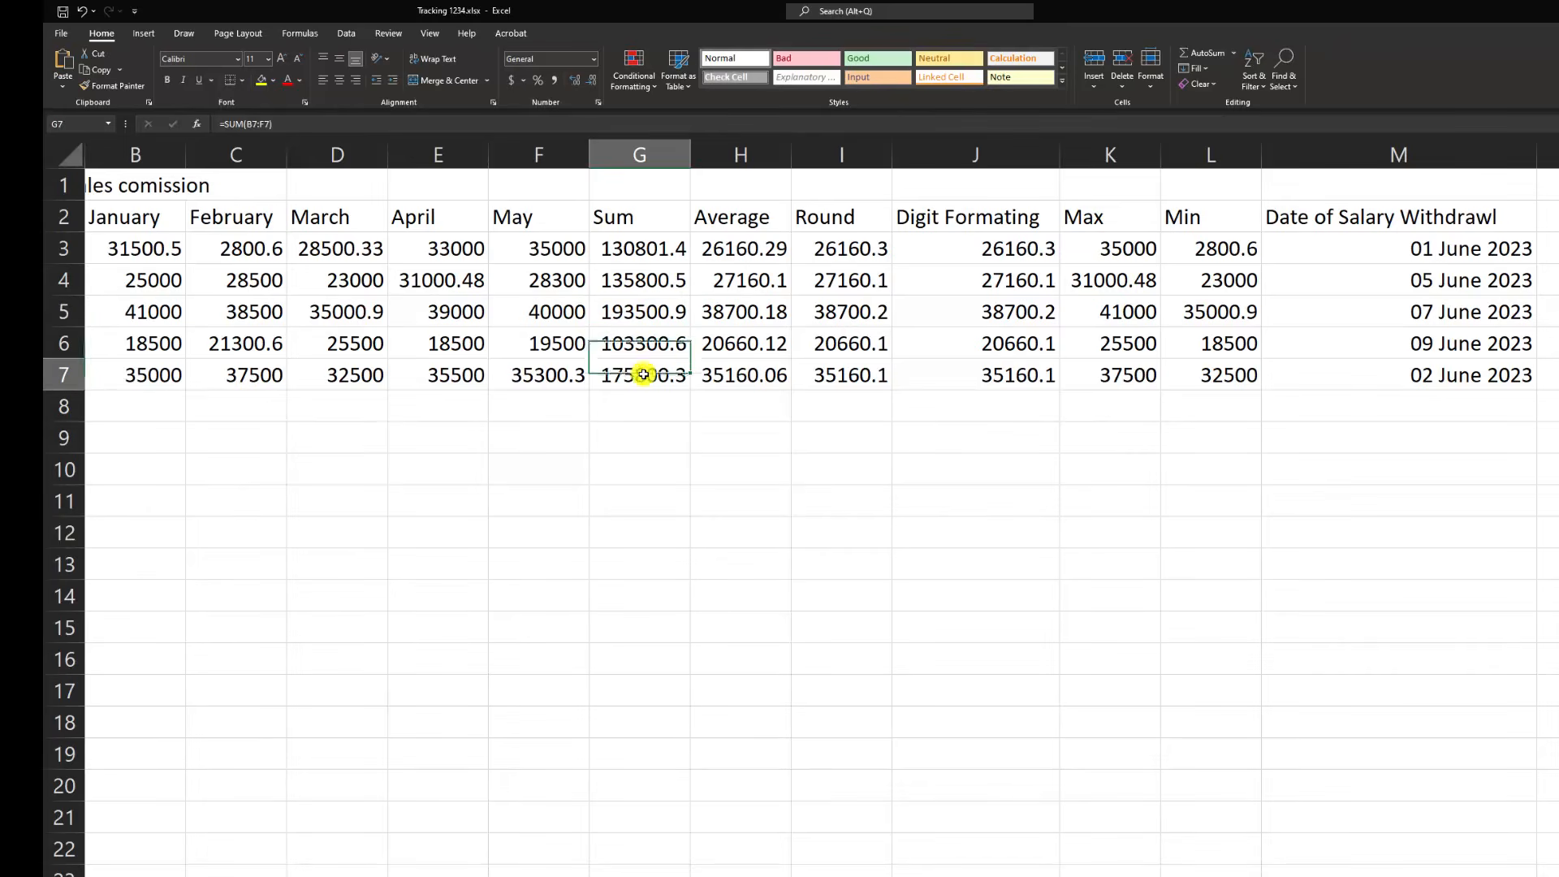
pyautogui.click(650, 253)
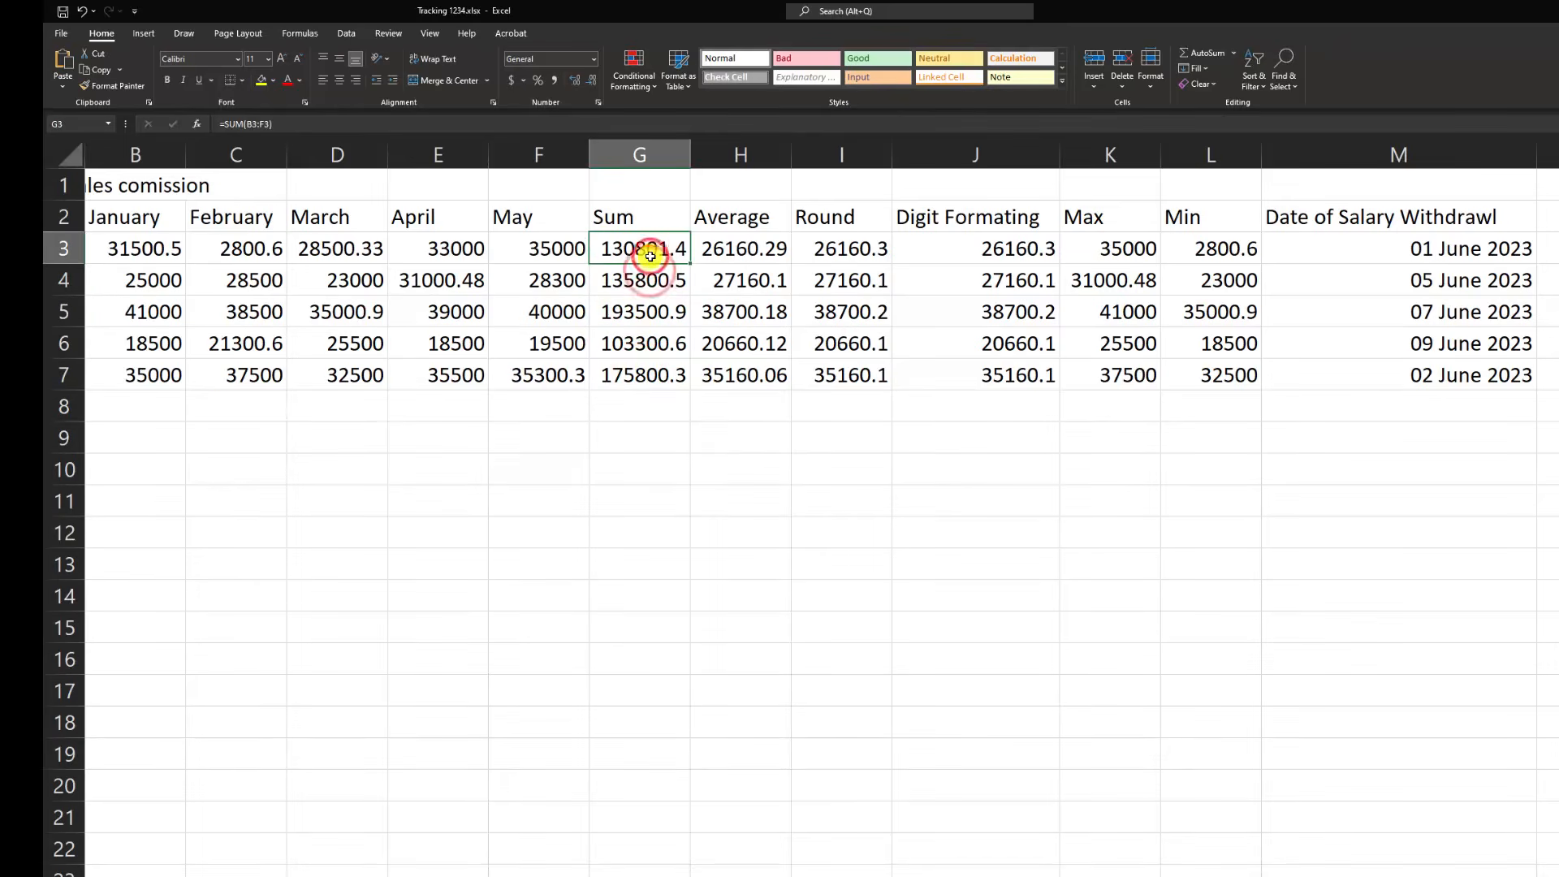
pyautogui.click(648, 318)
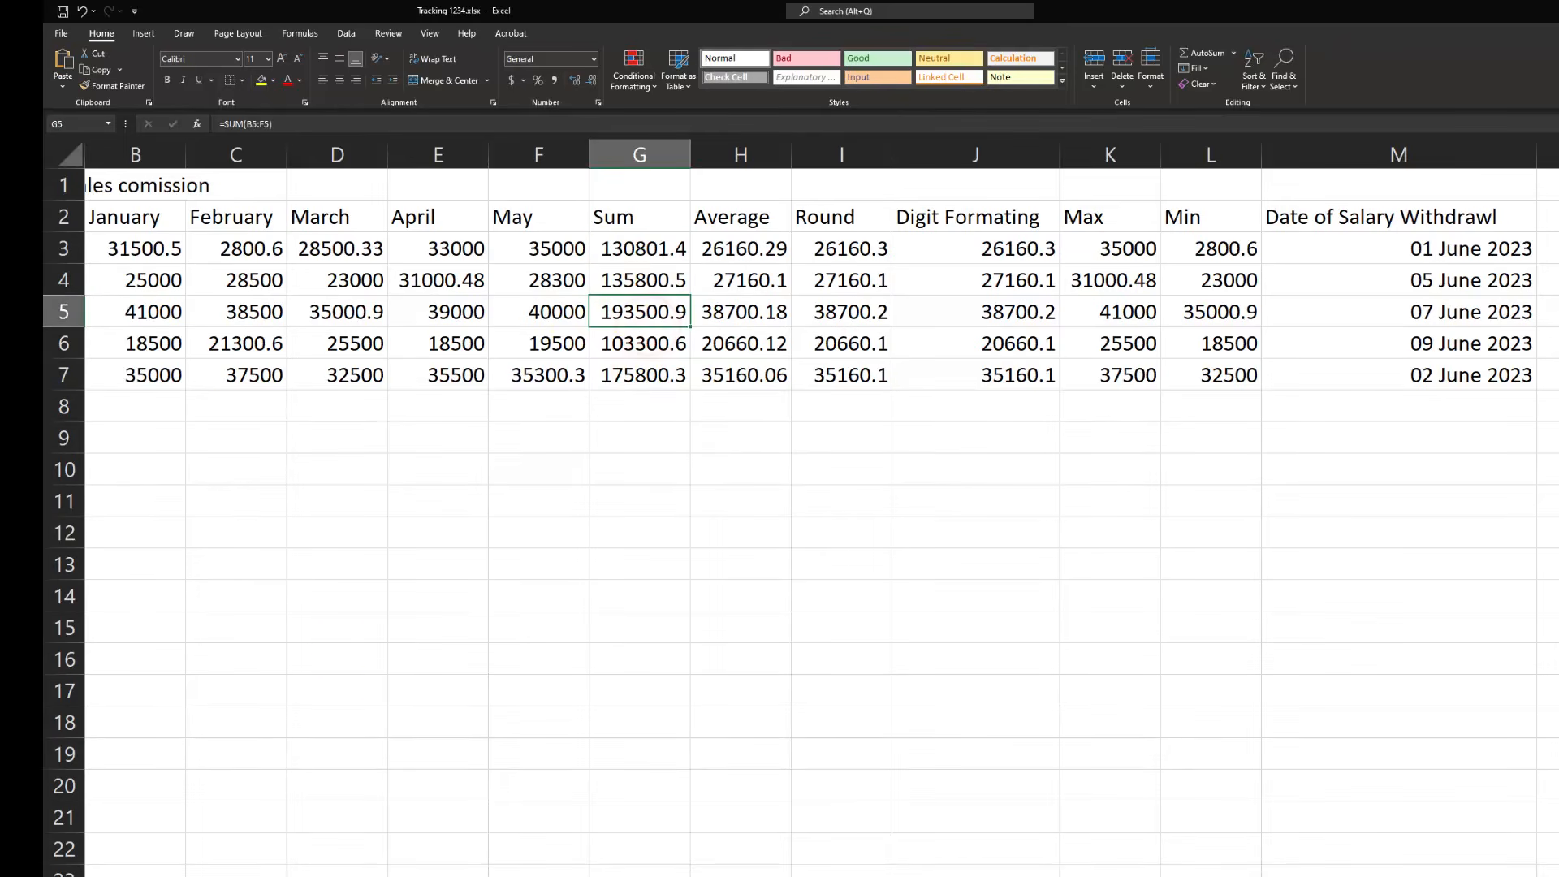
pyautogui.hscroll(-1, 780, 487)
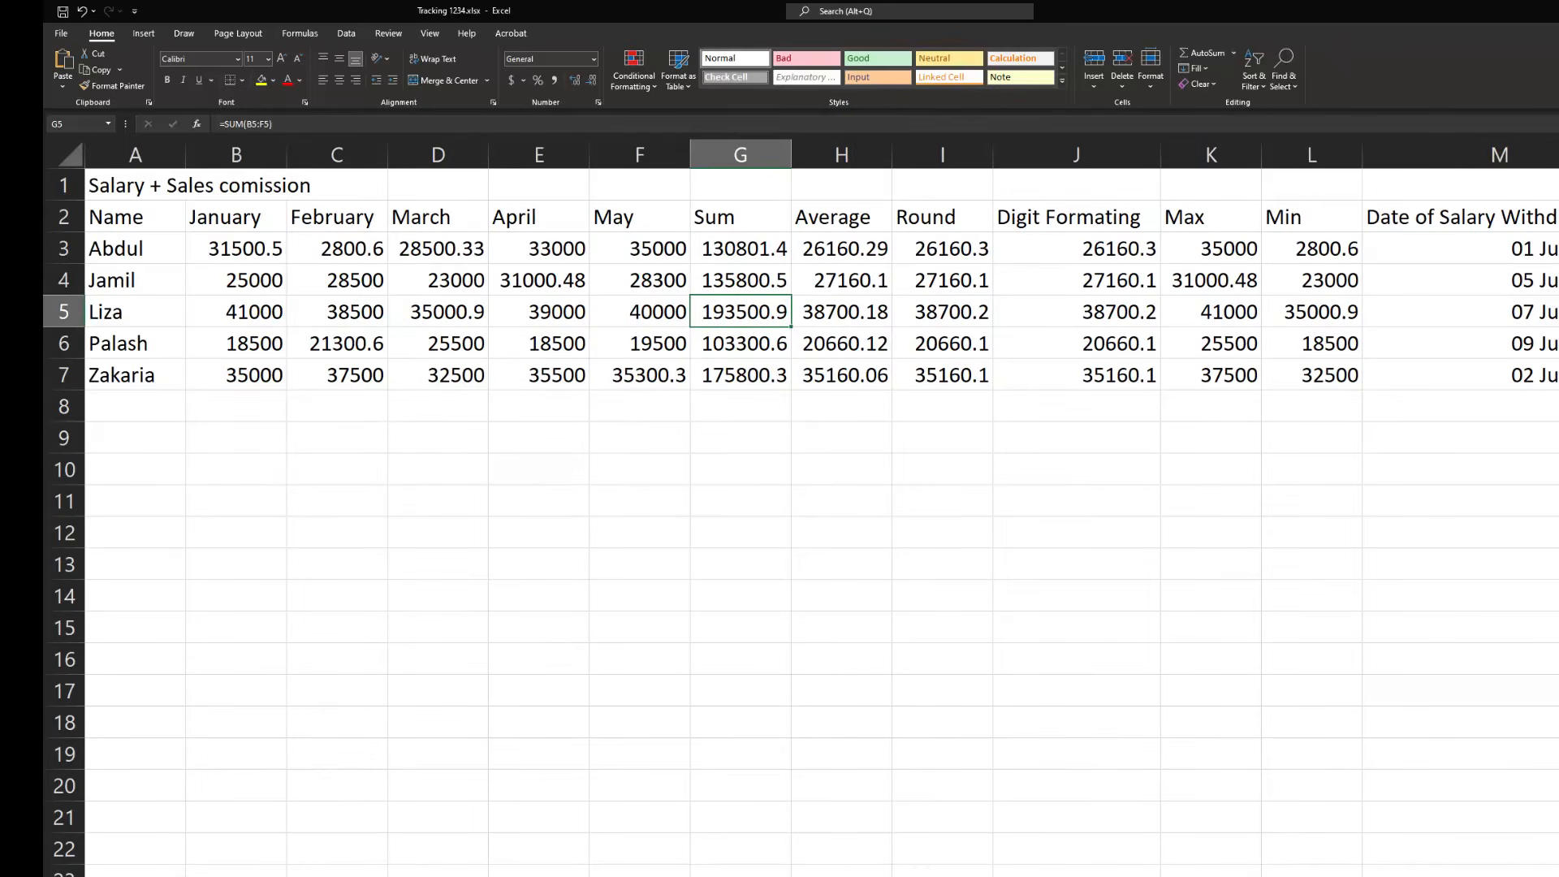
pyautogui.hscroll(1, 780, 487)
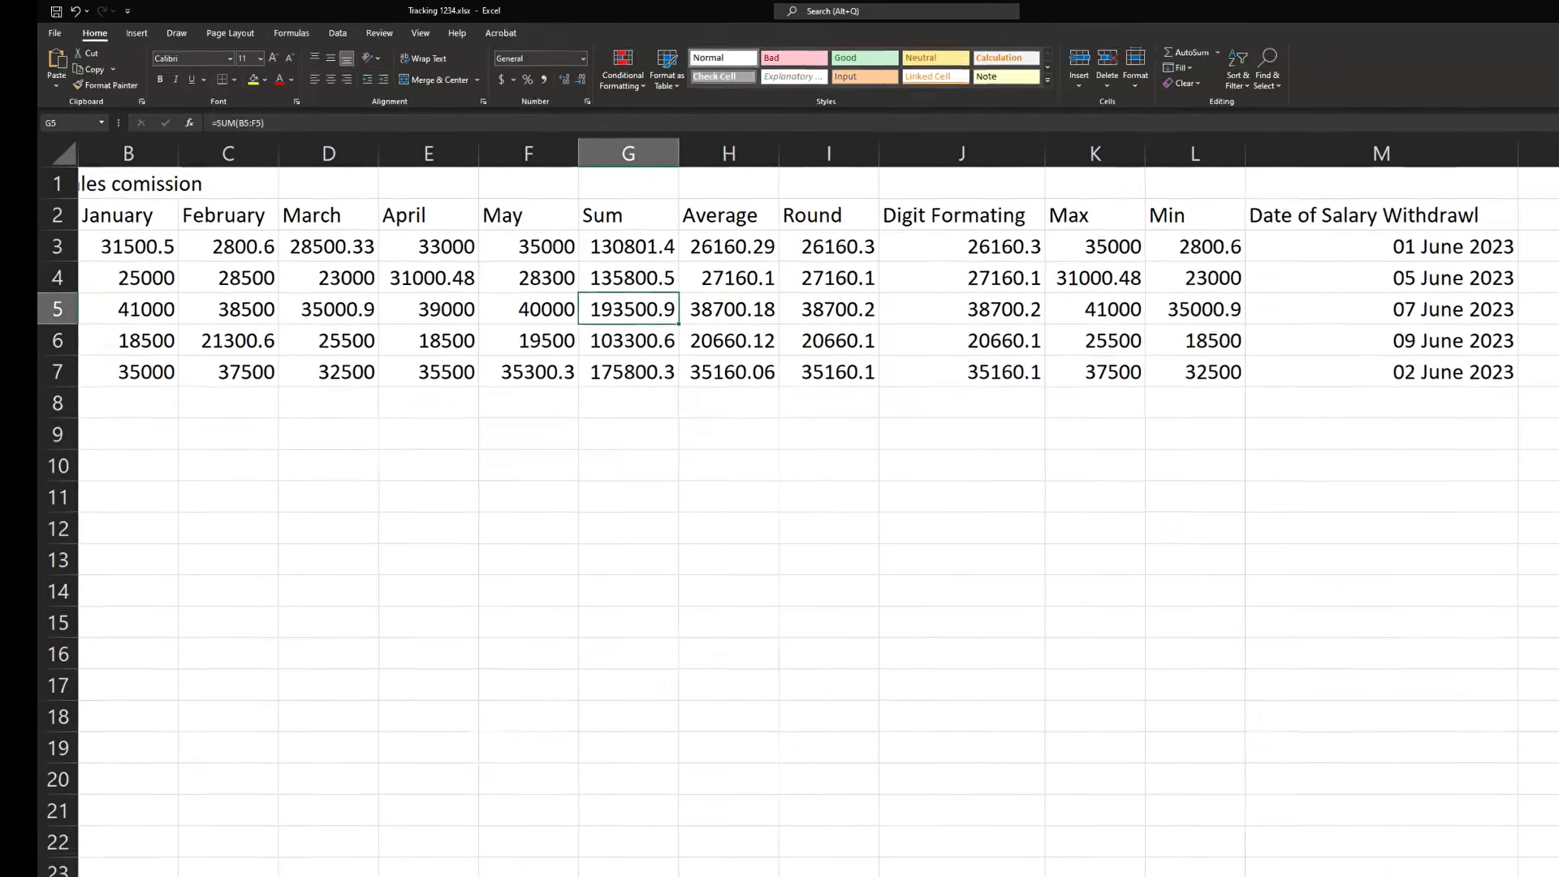
# Step: Enter the header Top Salary Holder in N2 and widen column N to fit it
pyautogui.click(1468, 206)
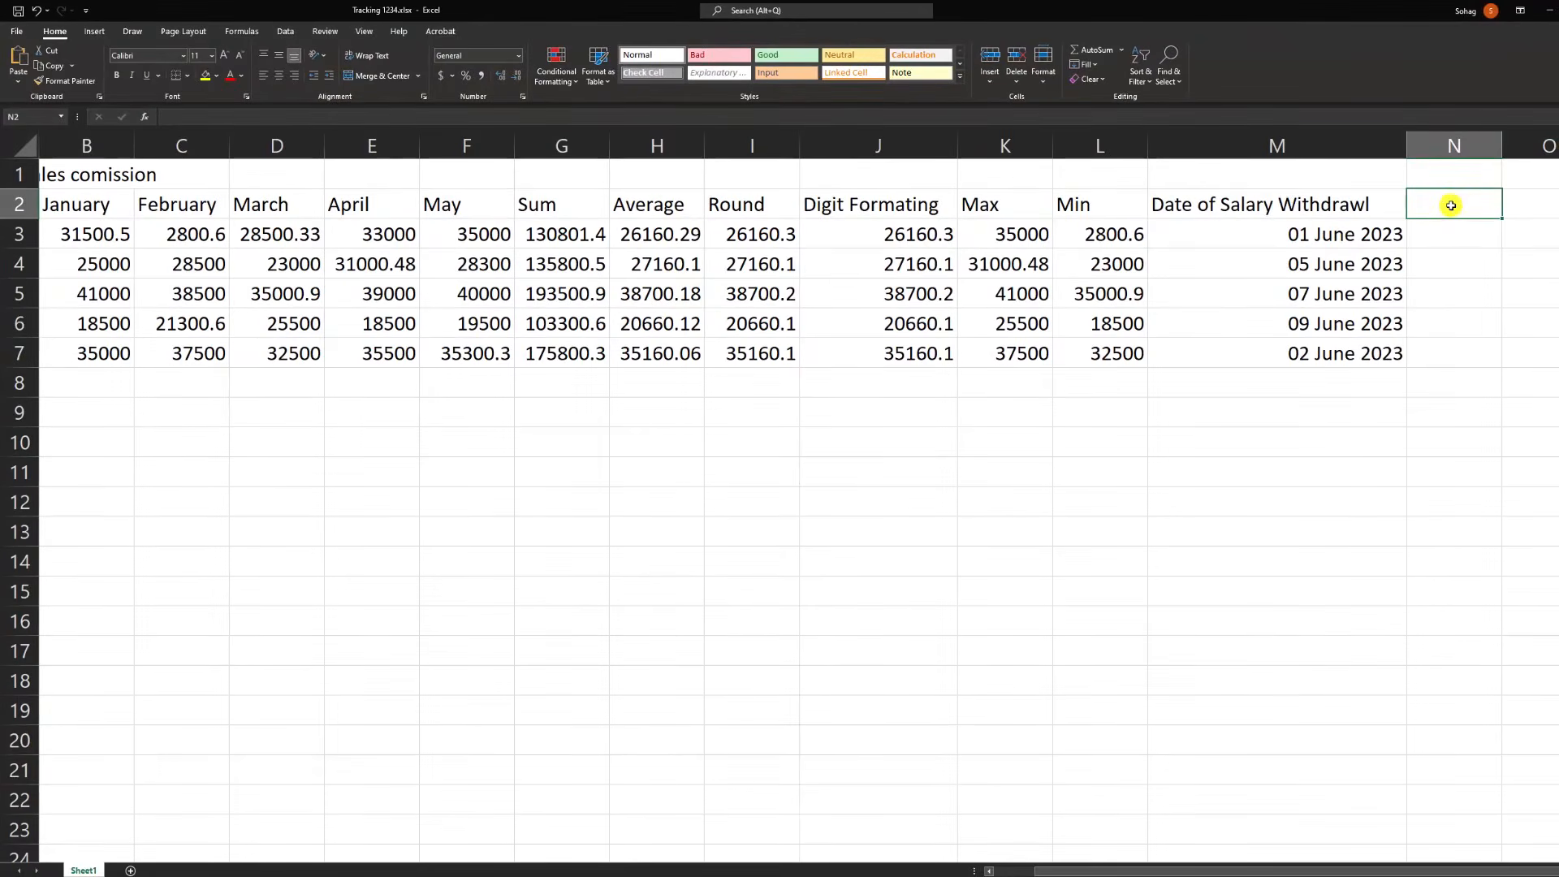
pyautogui.write('Top Salary Holder')
pyautogui.press('Return')
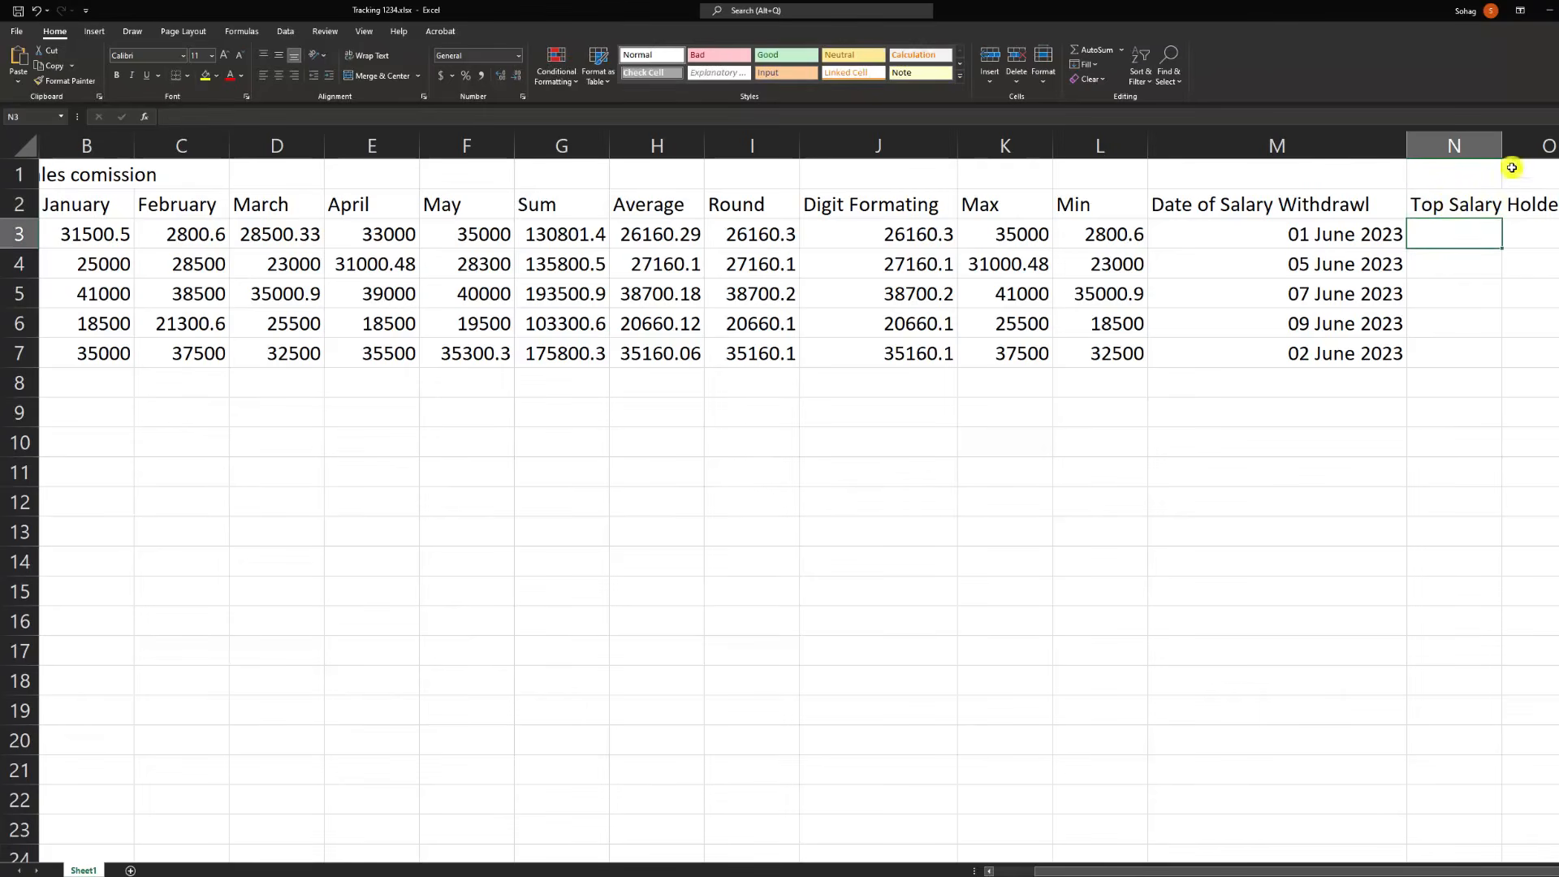
pyautogui.moveTo(1502, 141); pyautogui.dragTo(1558, 146)
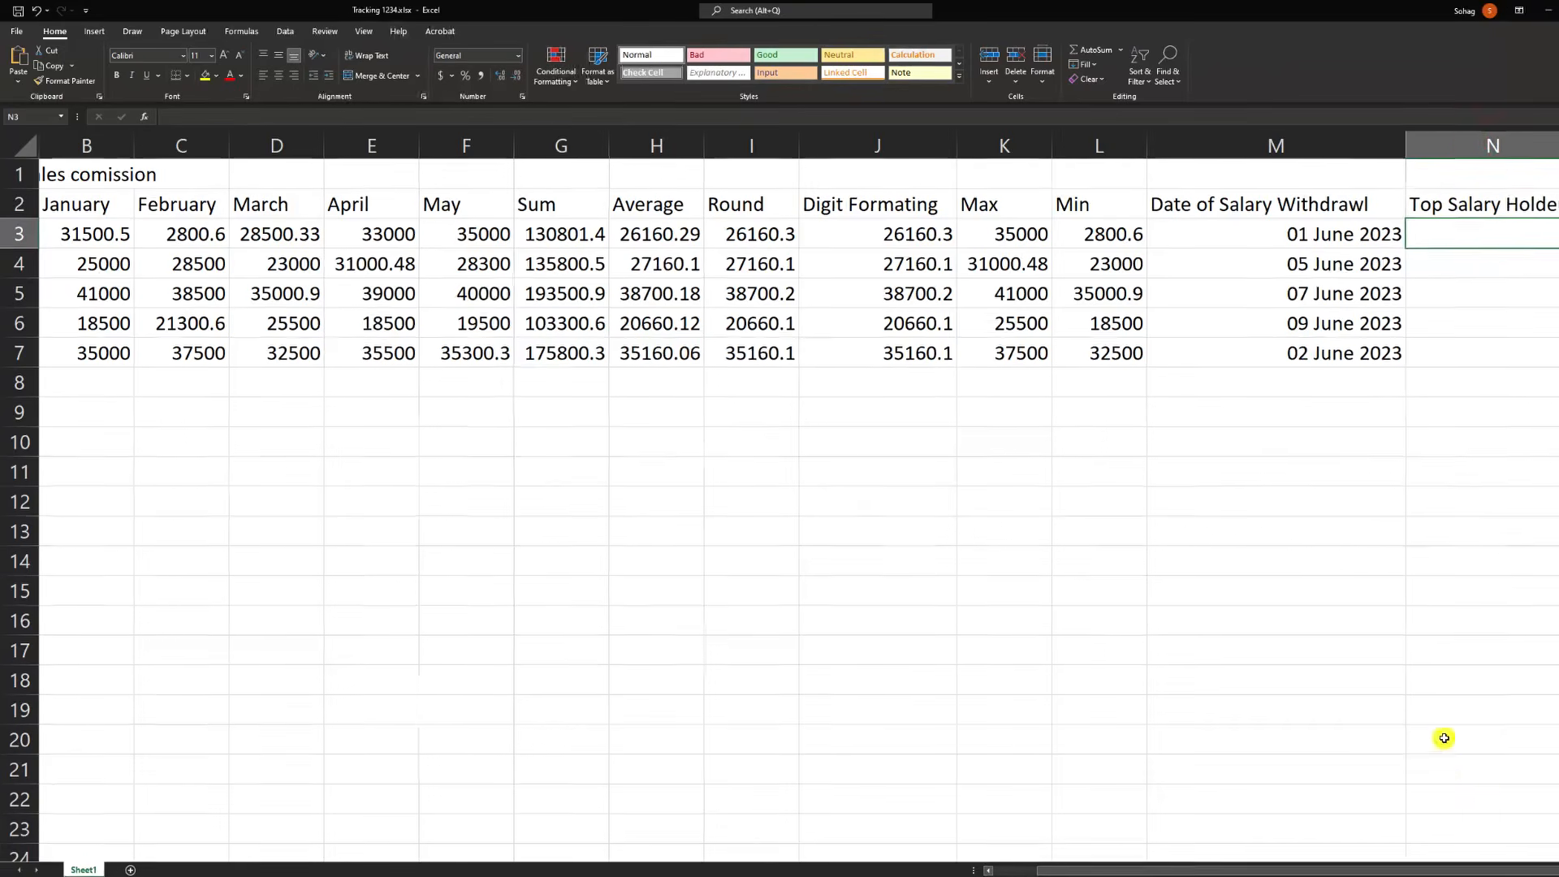
pyautogui.moveTo(1376, 872); pyautogui.dragTo(1516, 871)
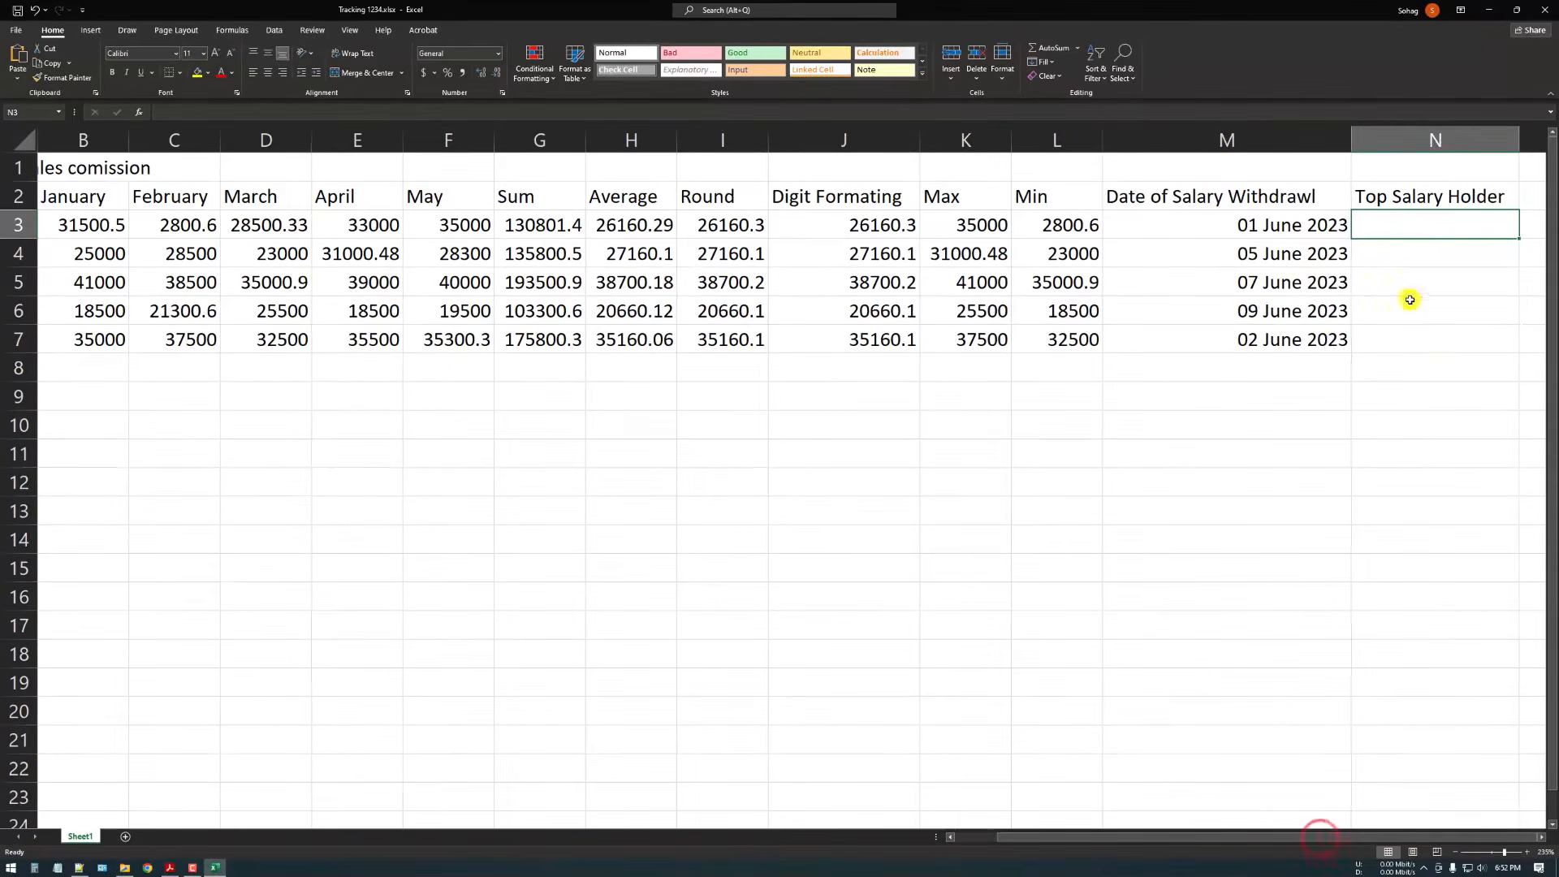
# Step: Enter the descending rank formula =RANK(G3,$G$3:$G$7,0) in N3 and fill it down through N7
pyautogui.click(1390, 227)
pyautogui.click(1421, 226)
pyautogui.write('=rank(')
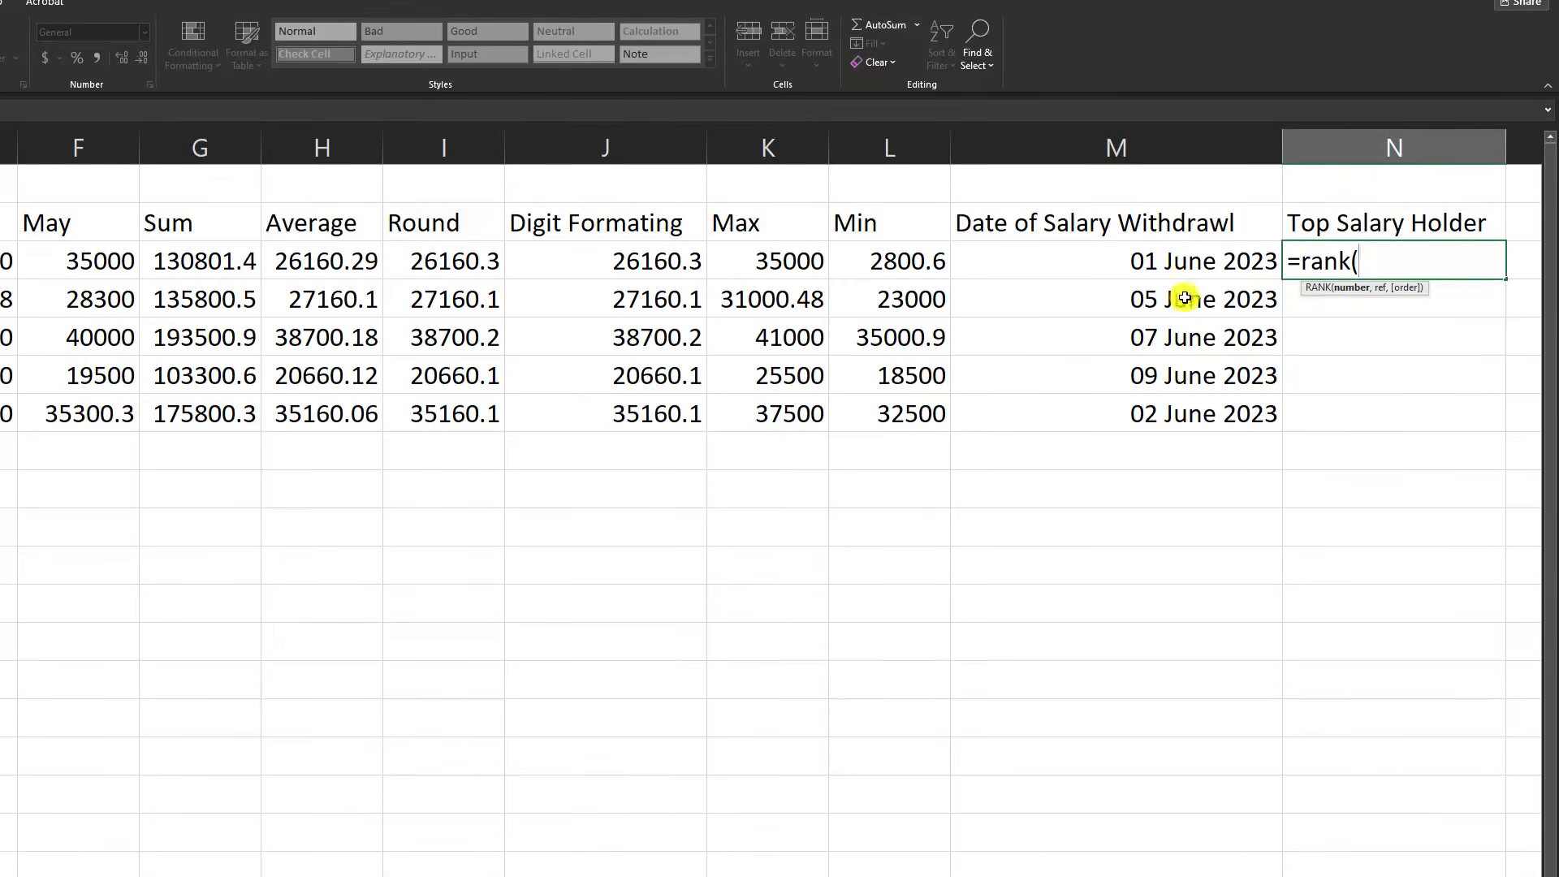
pyautogui.click(196, 262)
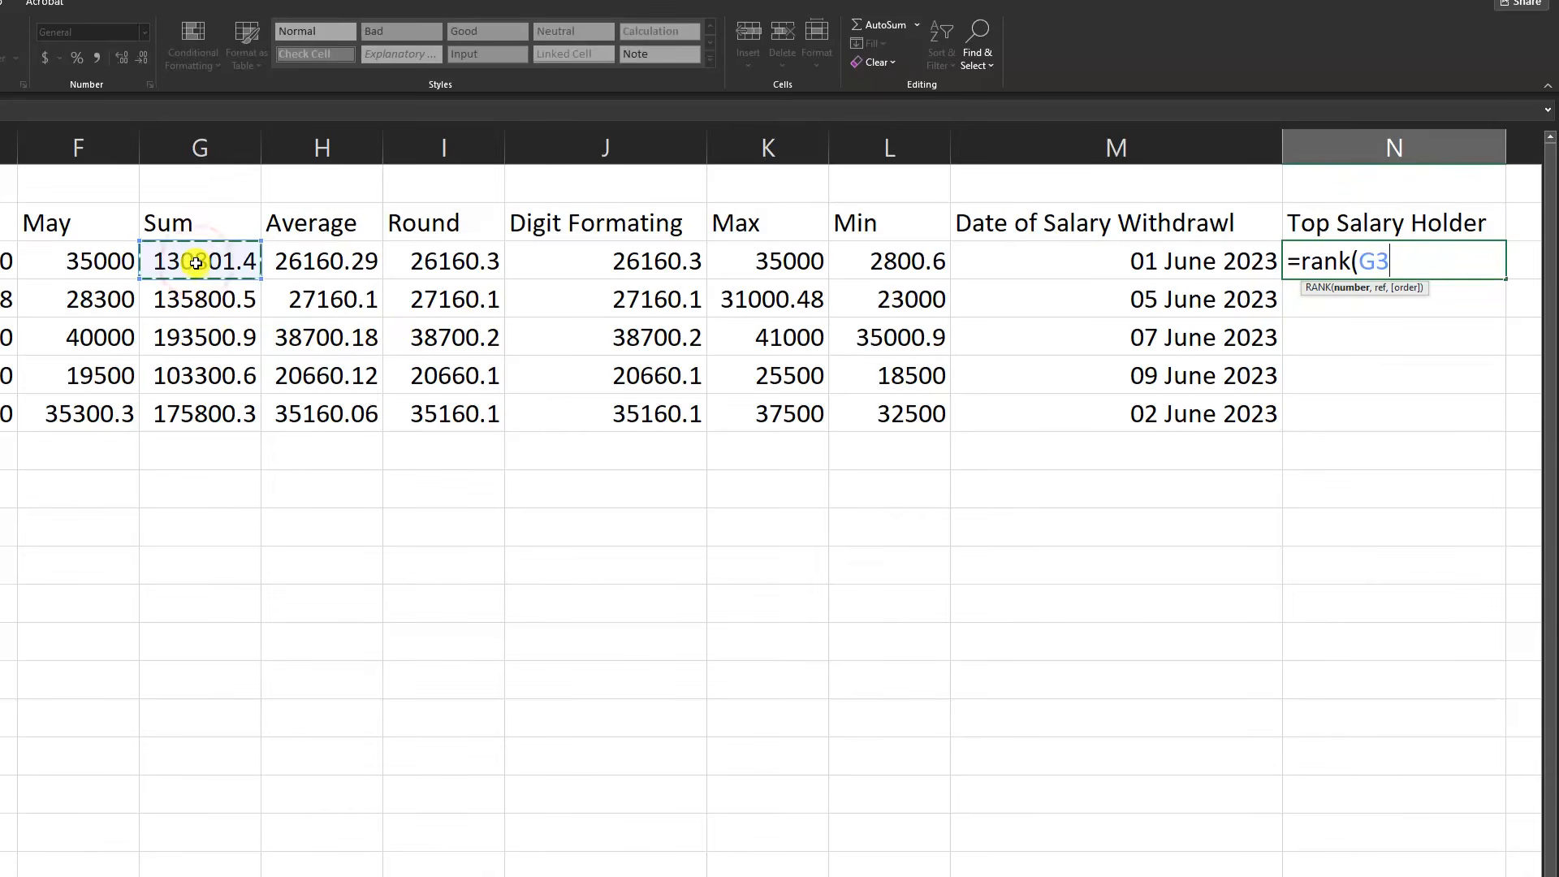
pyautogui.write(',$G')
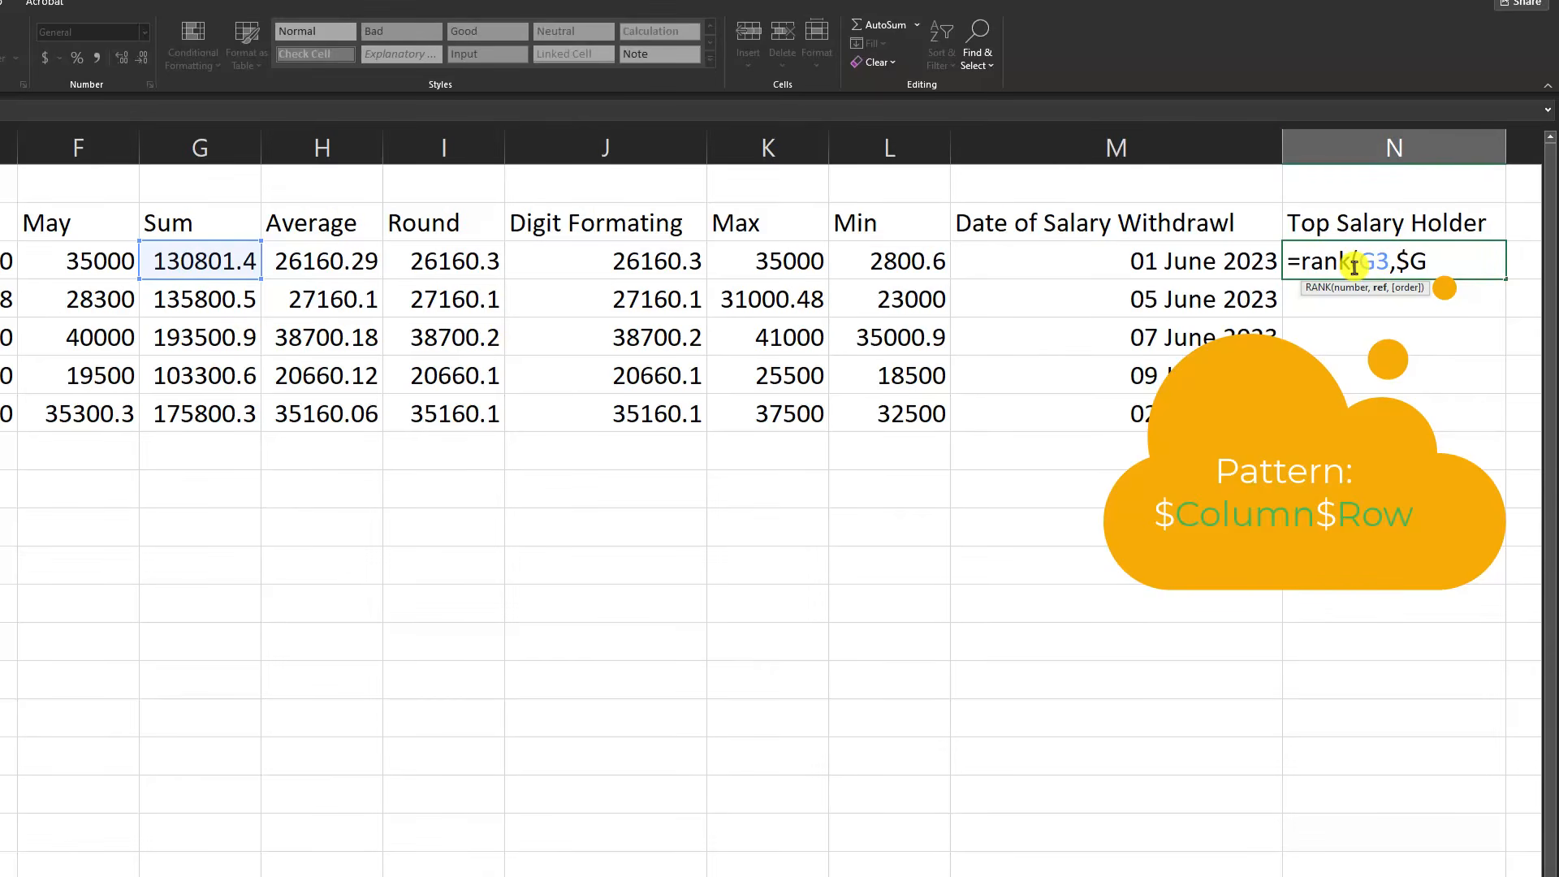
pyautogui.write('$3:')
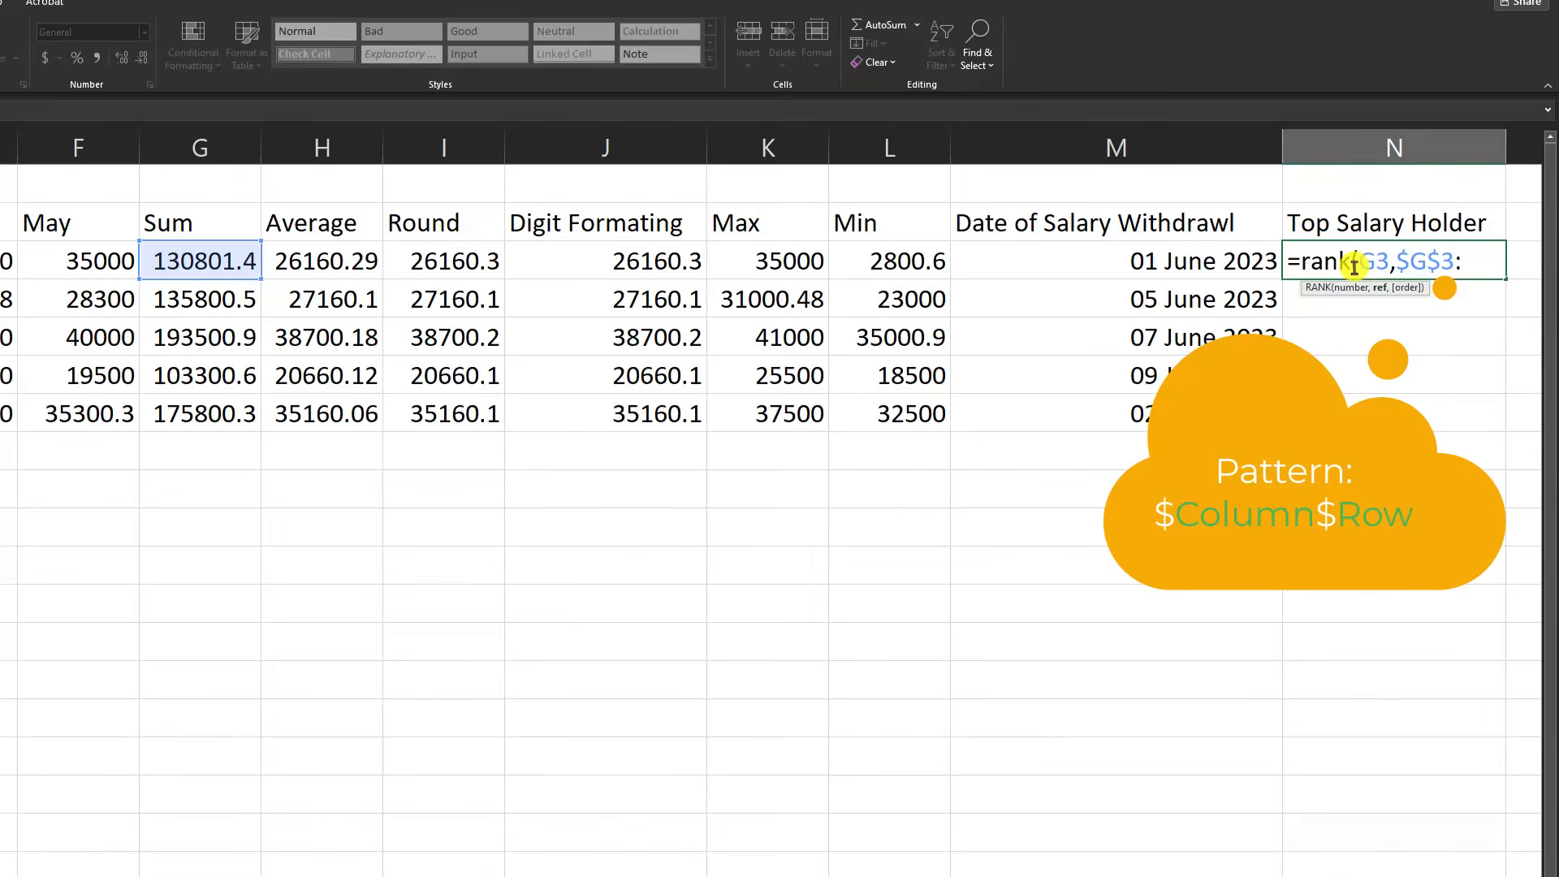
pyautogui.write('$G$7')
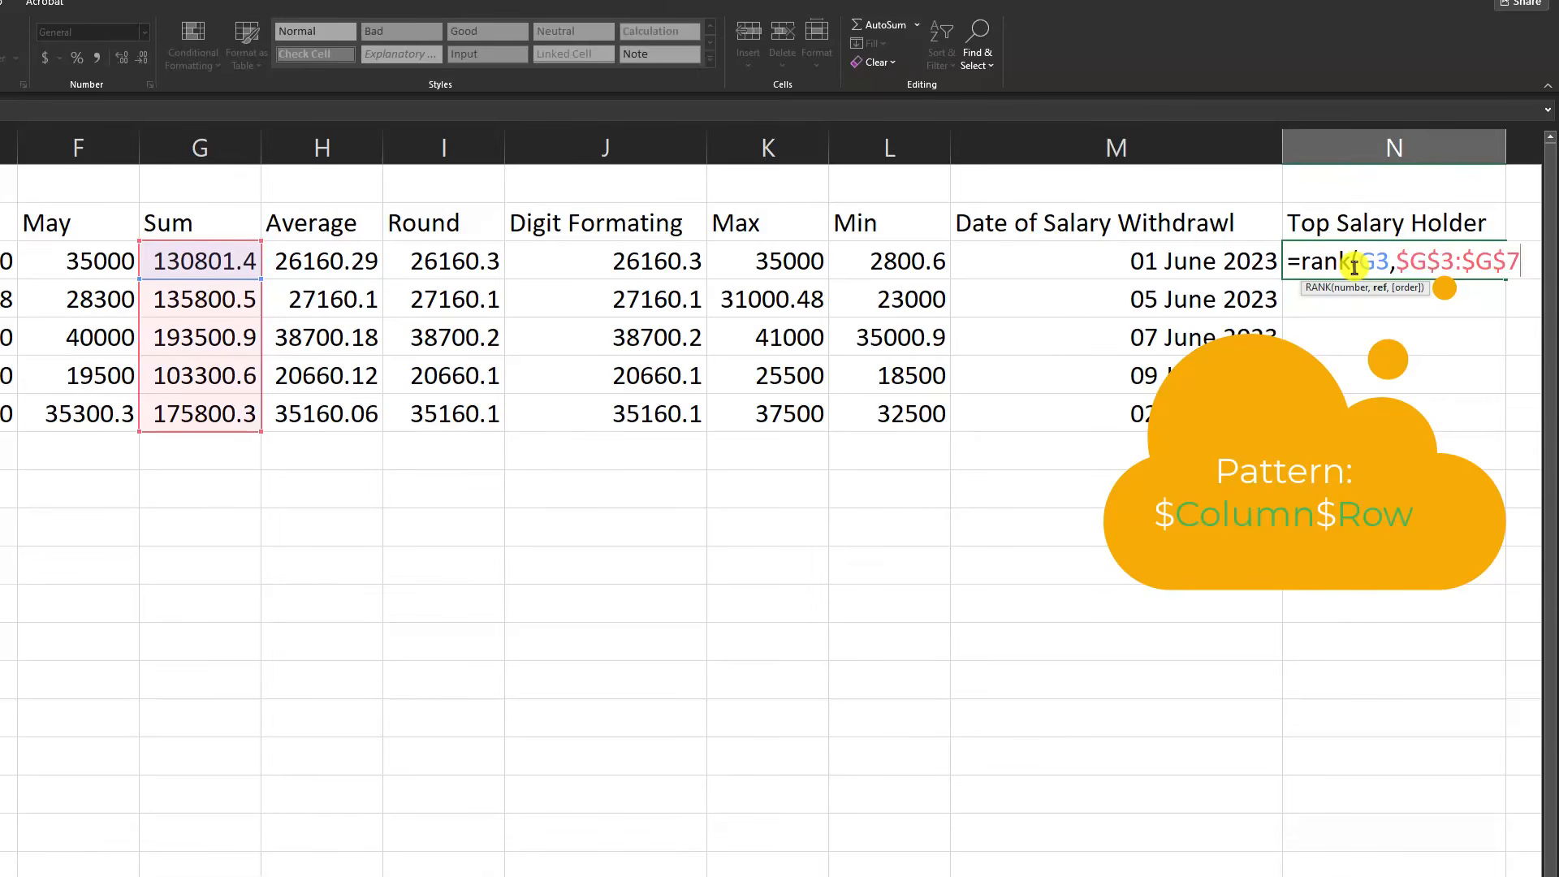
pyautogui.write(',')
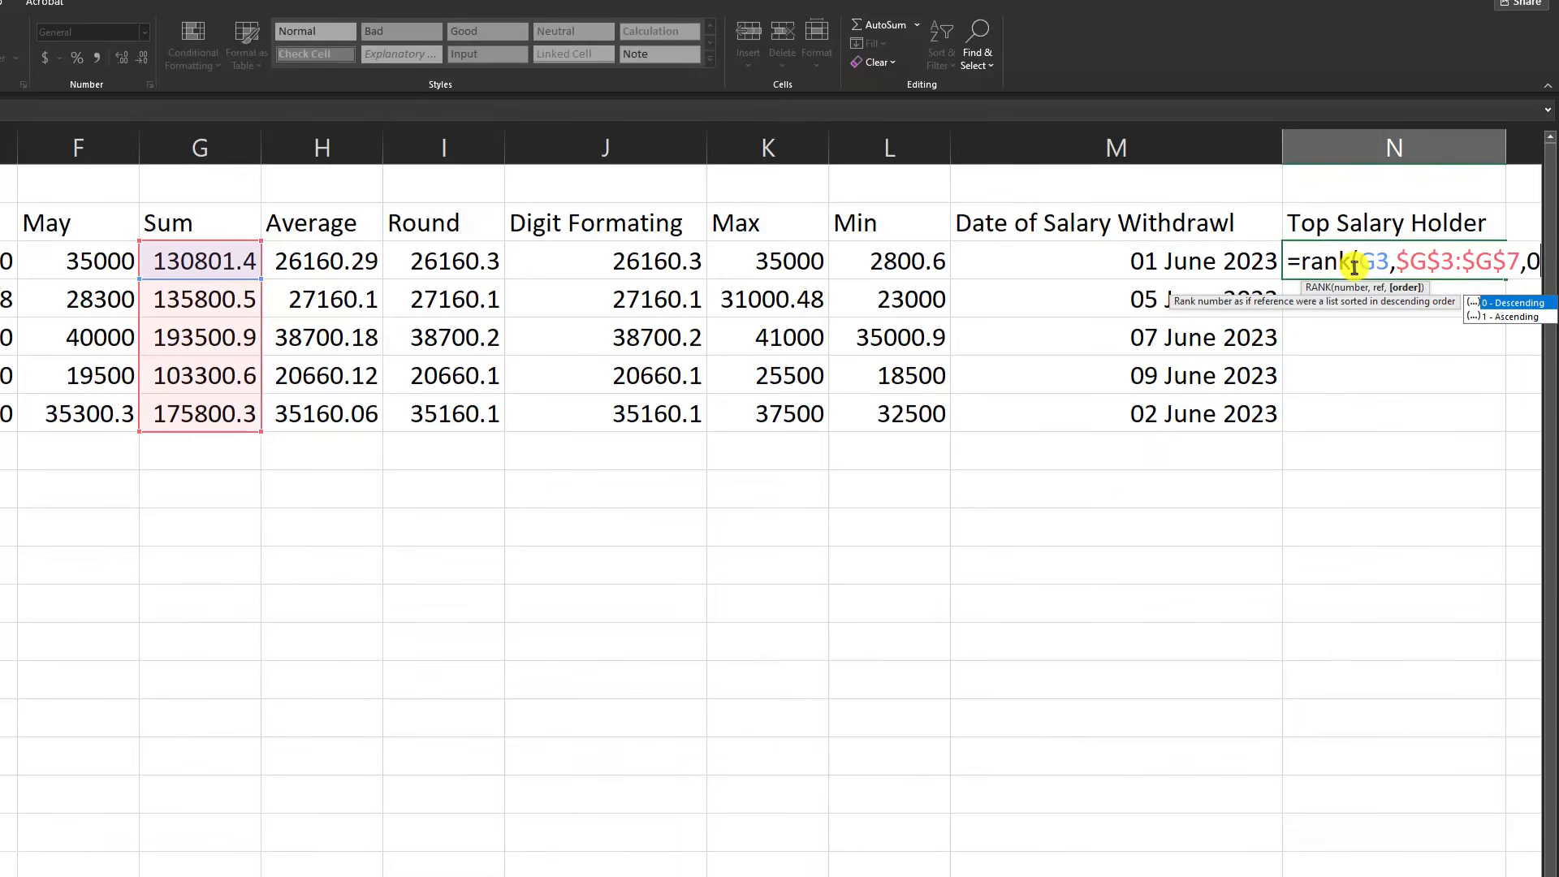
pyautogui.write('0)')
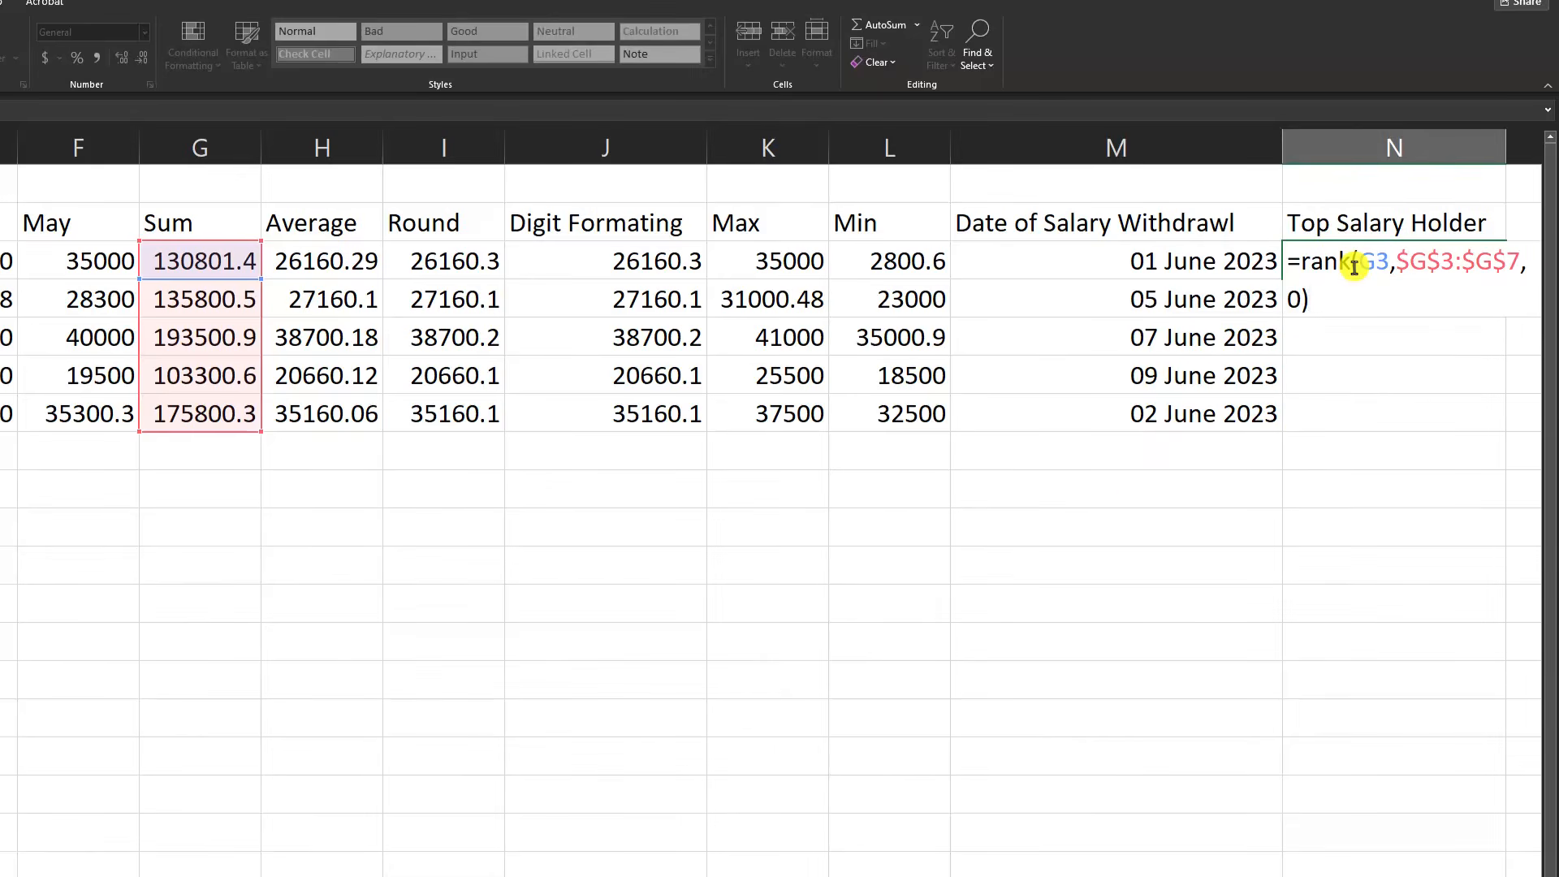
pyautogui.press('Return')
pyautogui.click(1355, 268)
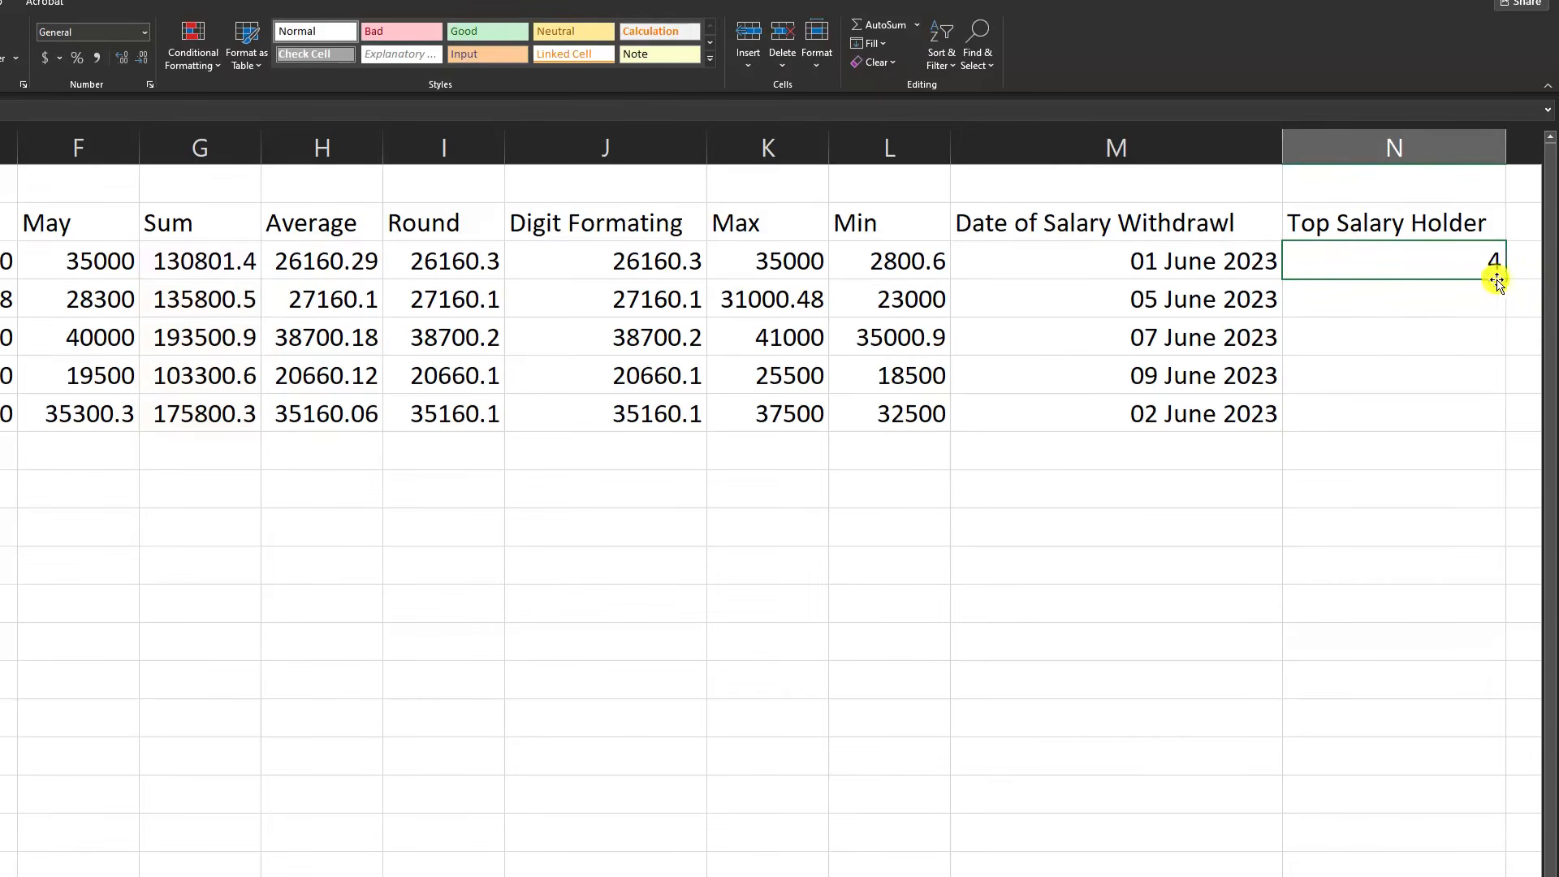
pyautogui.moveTo(1498, 279); pyautogui.dragTo(1505, 427)
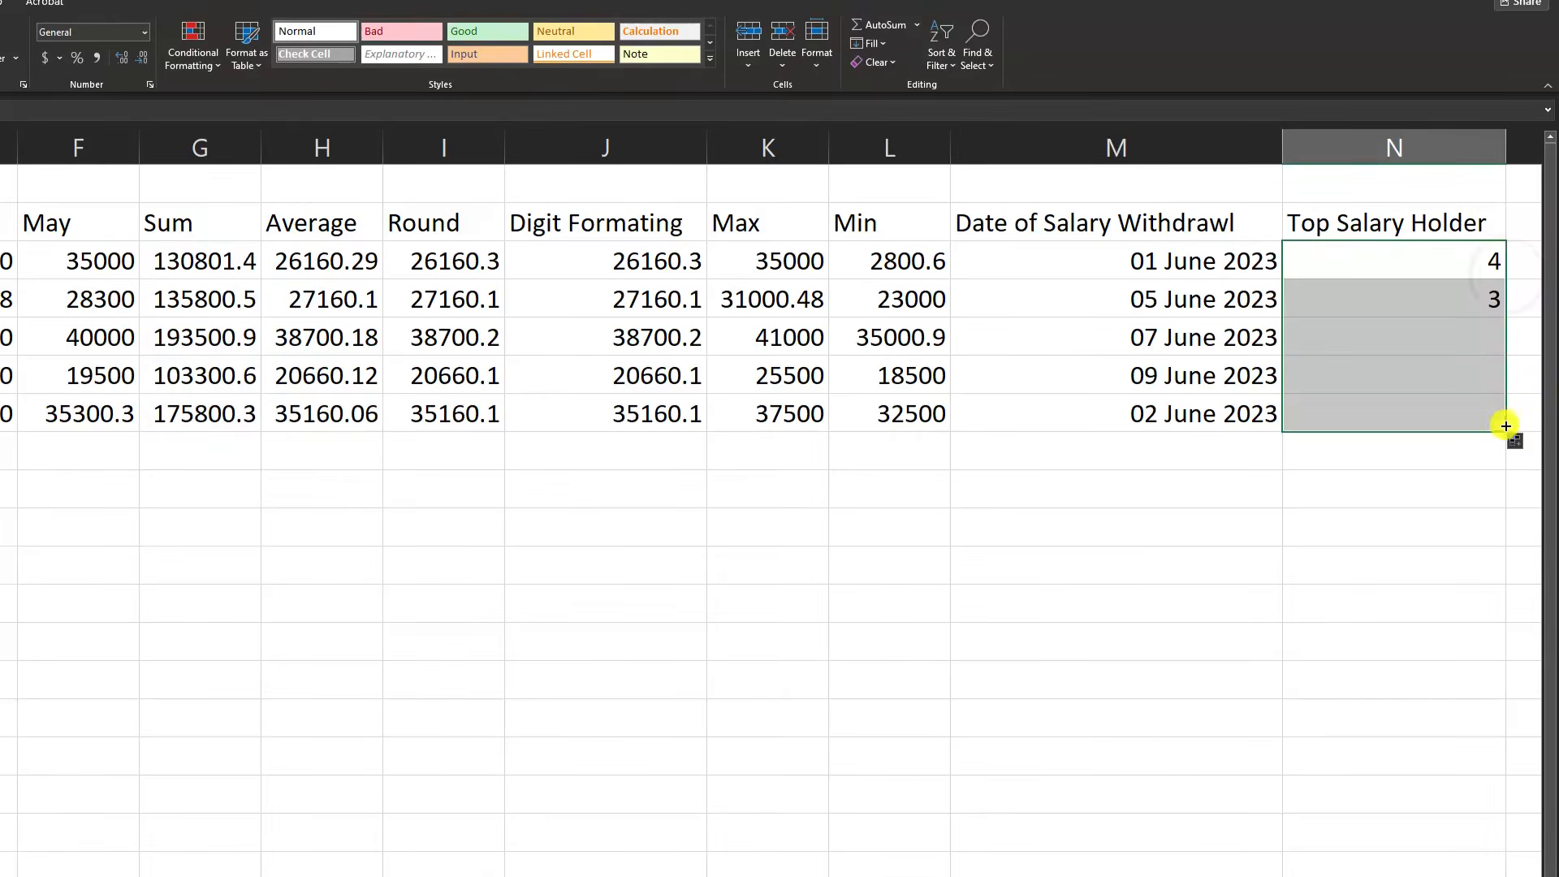
# Step: Compare the ranks under Top Salary Holder with the corresponding totals in the Sum column
pyautogui.moveTo(1450, 333); pyautogui.dragTo(163, 338)
pyautogui.click(180, 340)
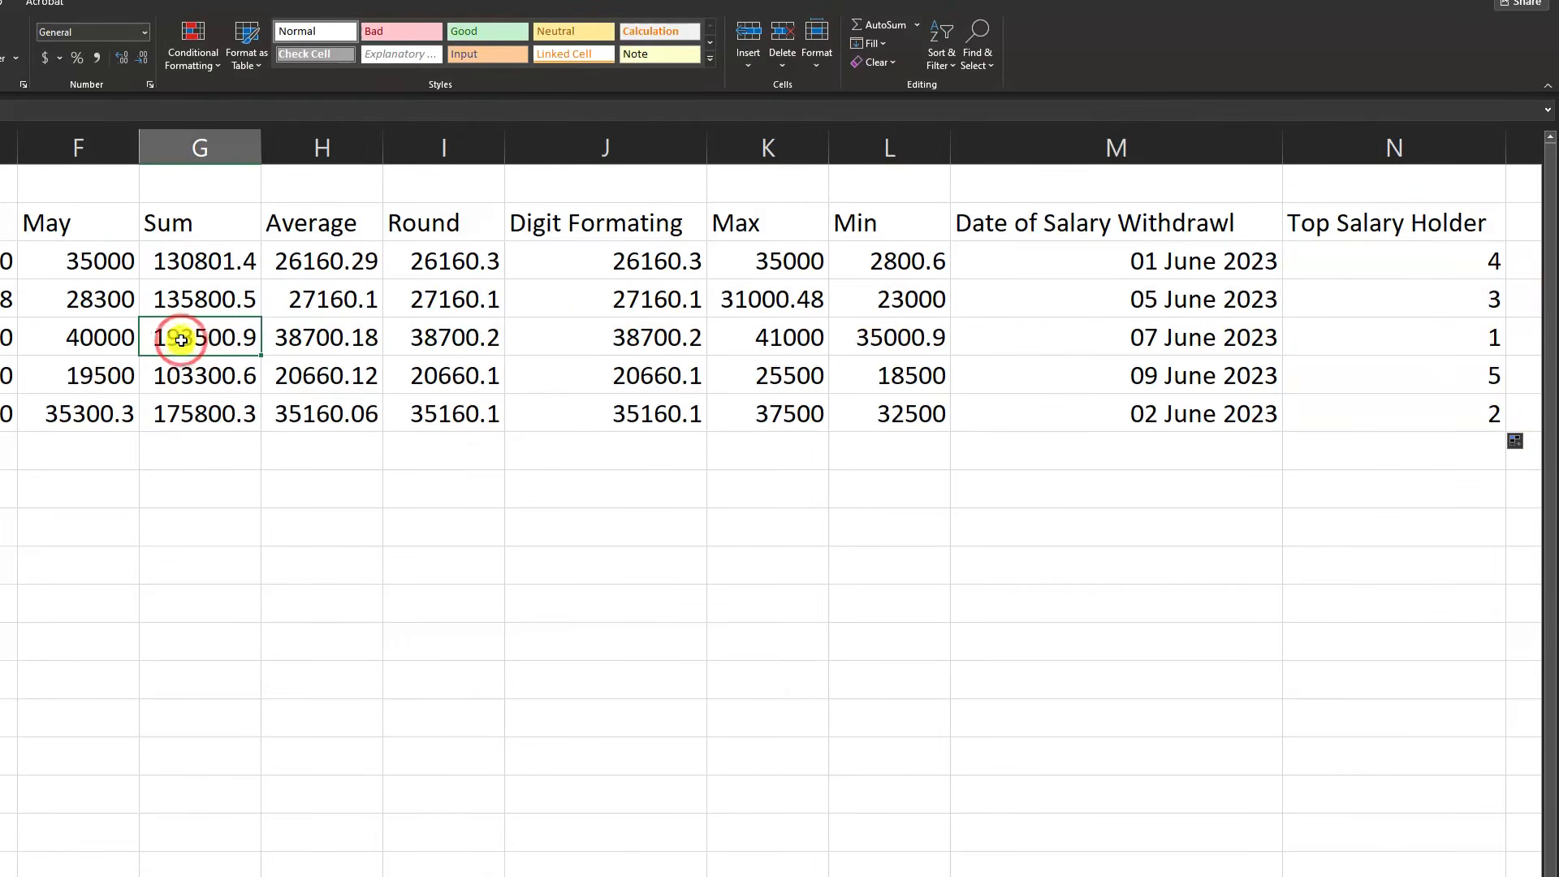
pyautogui.click(205, 413)
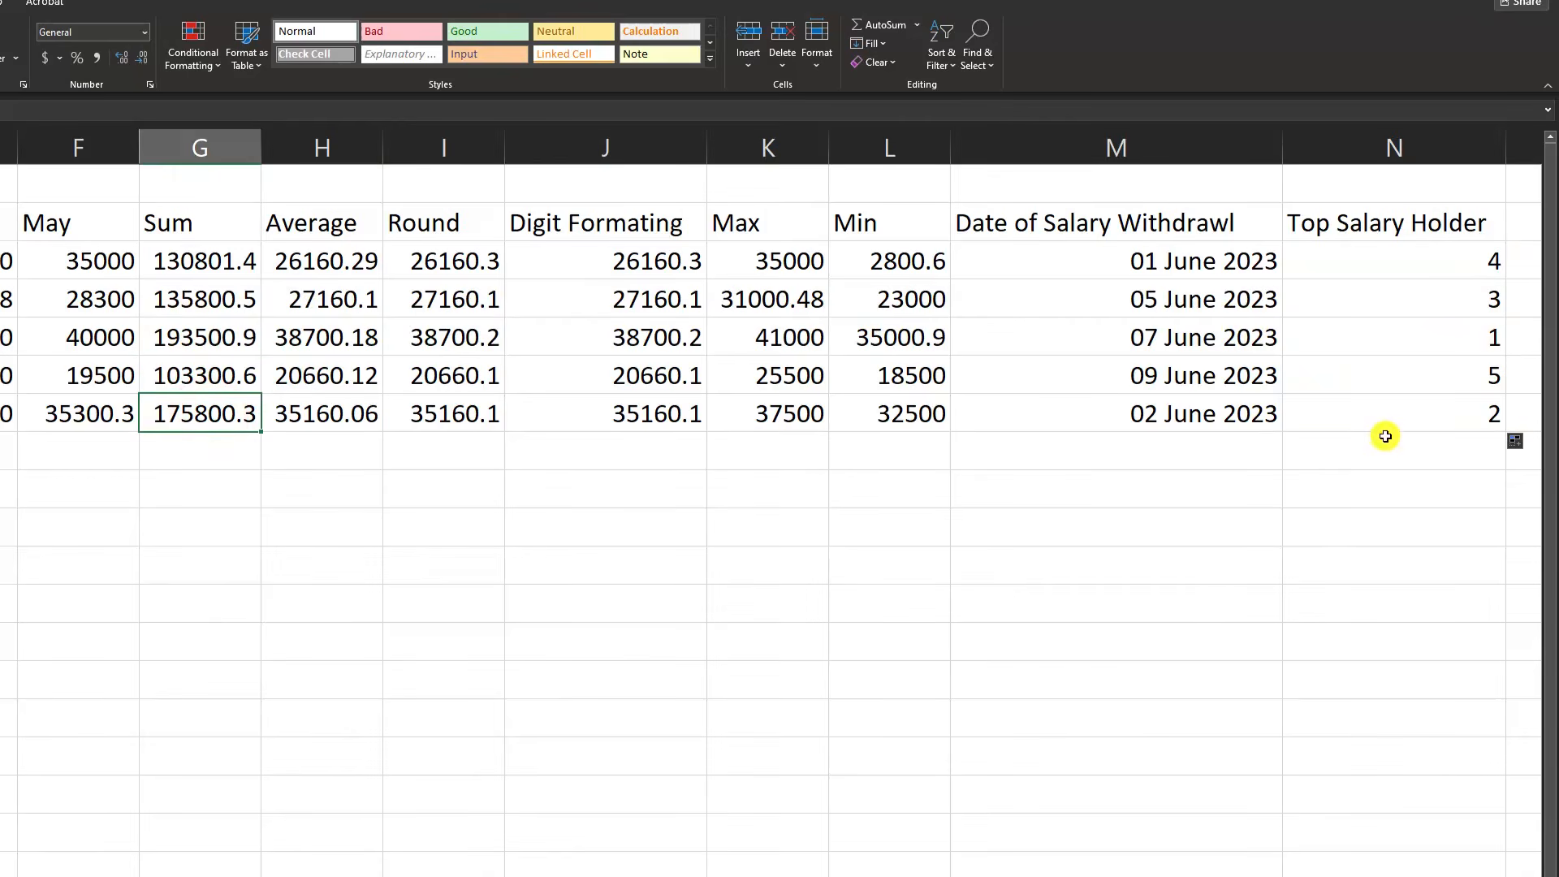
# Step: Insert a pie chart comparing the employee names in A3:A7 with their totals in G3:G7
pyautogui.hotkey('alt', 'Tab')
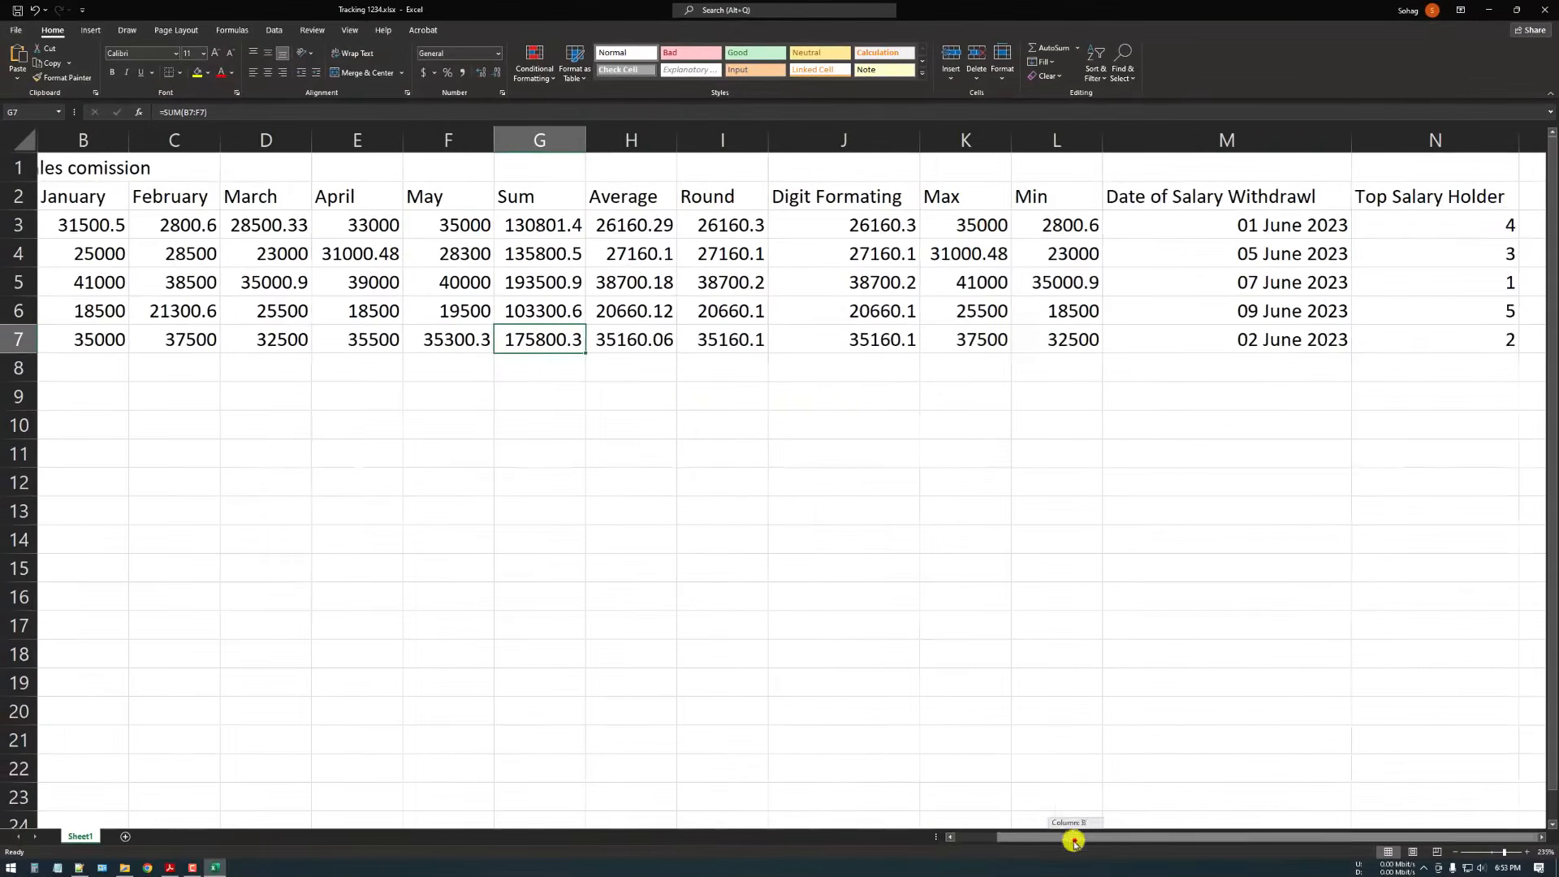
pyautogui.click(1074, 841)
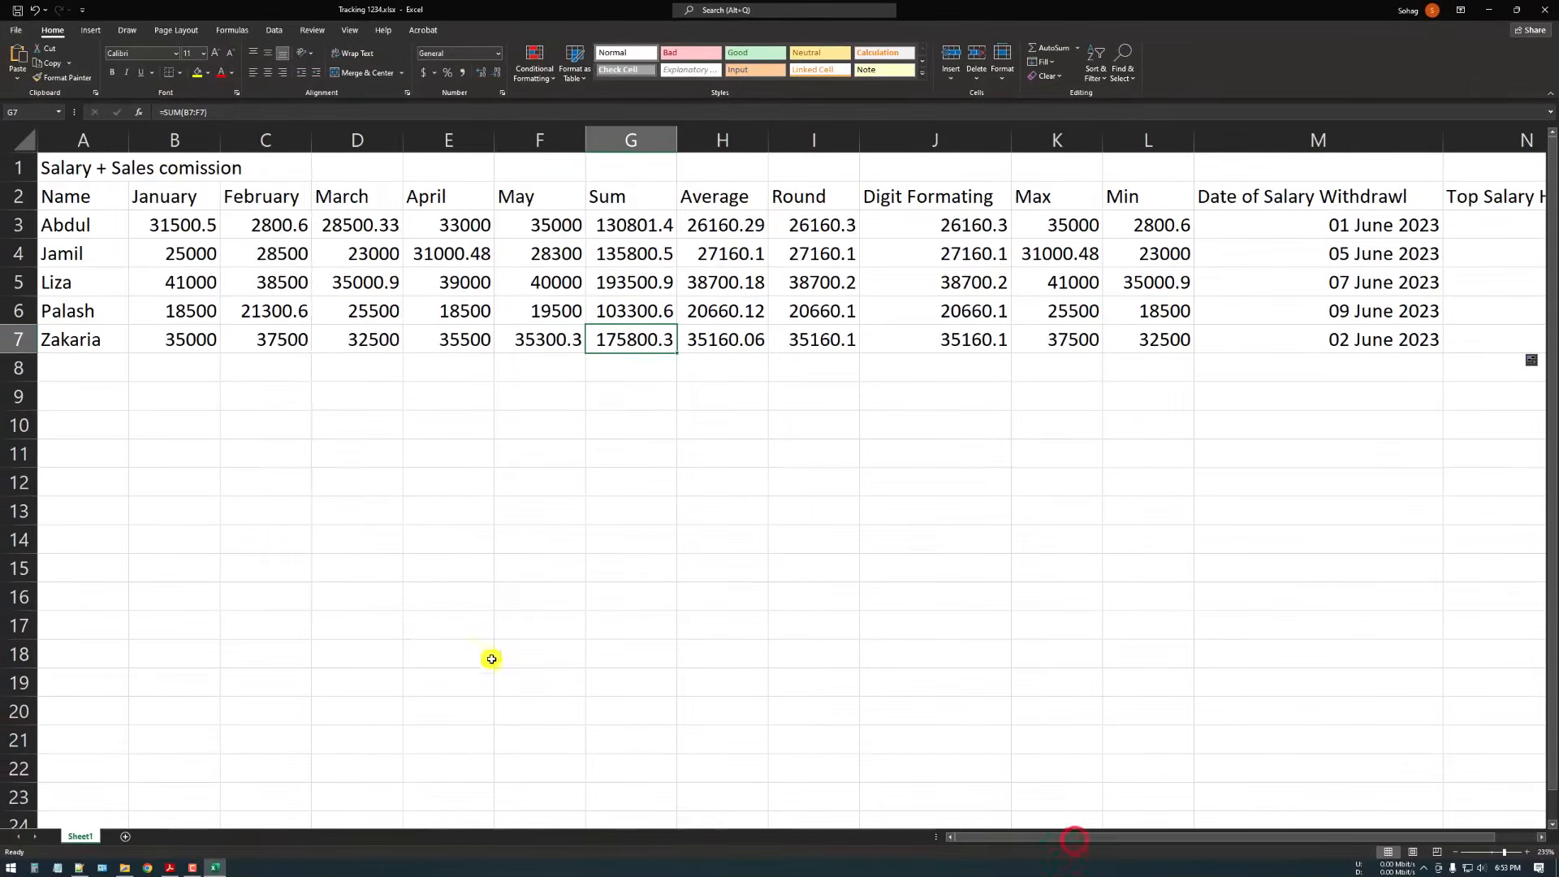
pyautogui.scroll(-3, 506, 665)
pyautogui.moveTo(73, 199); pyautogui.dragTo(76, 299)
pyautogui.moveTo(59, 209); pyautogui.dragTo(74, 296)
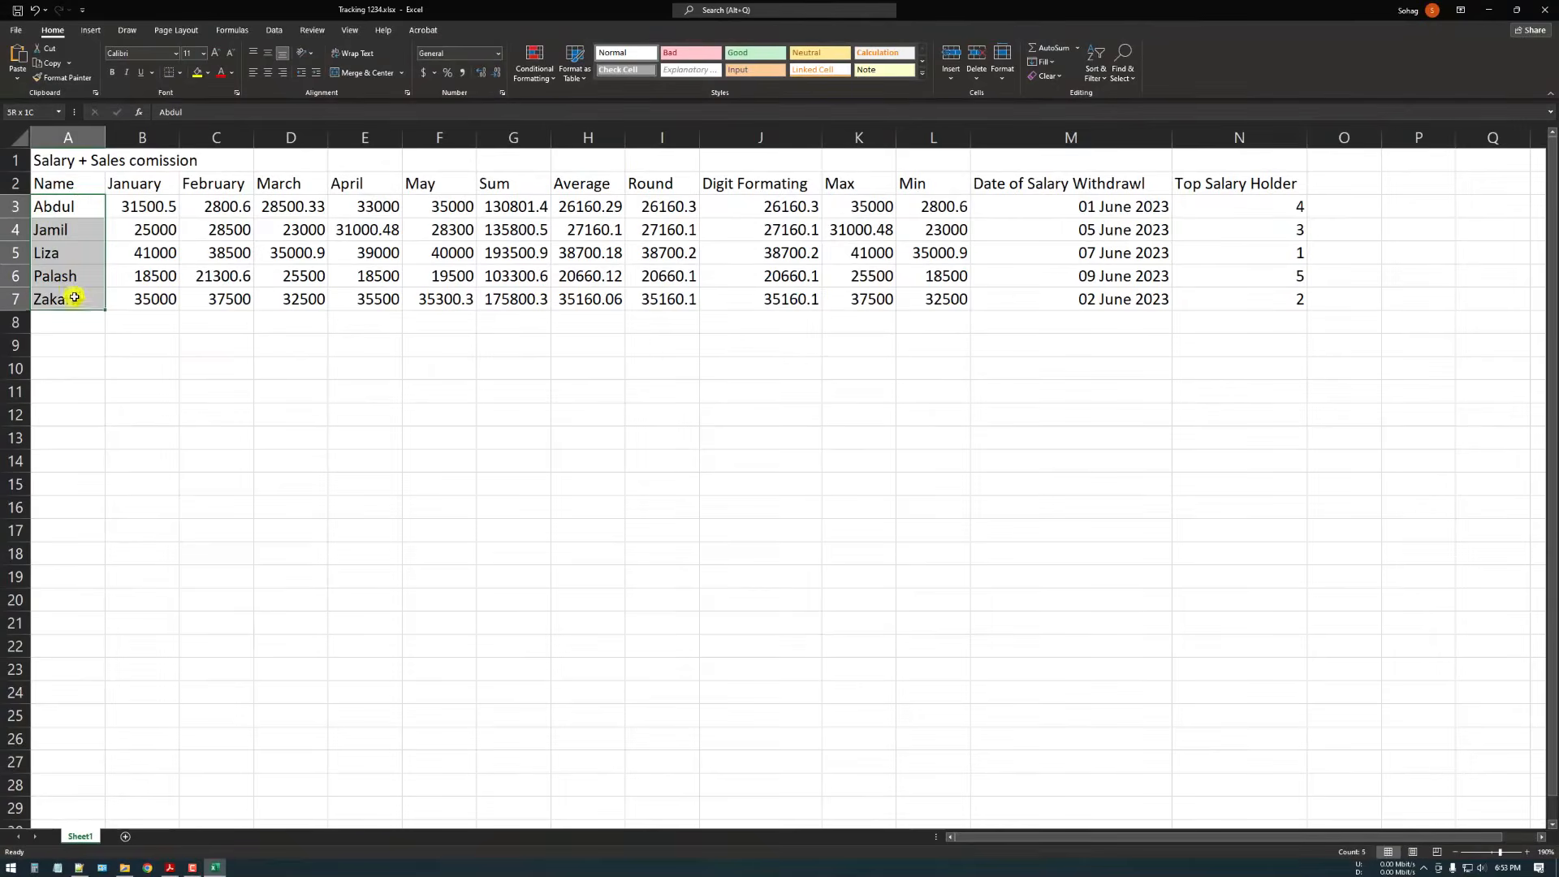
pyautogui.moveTo(515, 203); pyautogui.dragTo(515, 300)
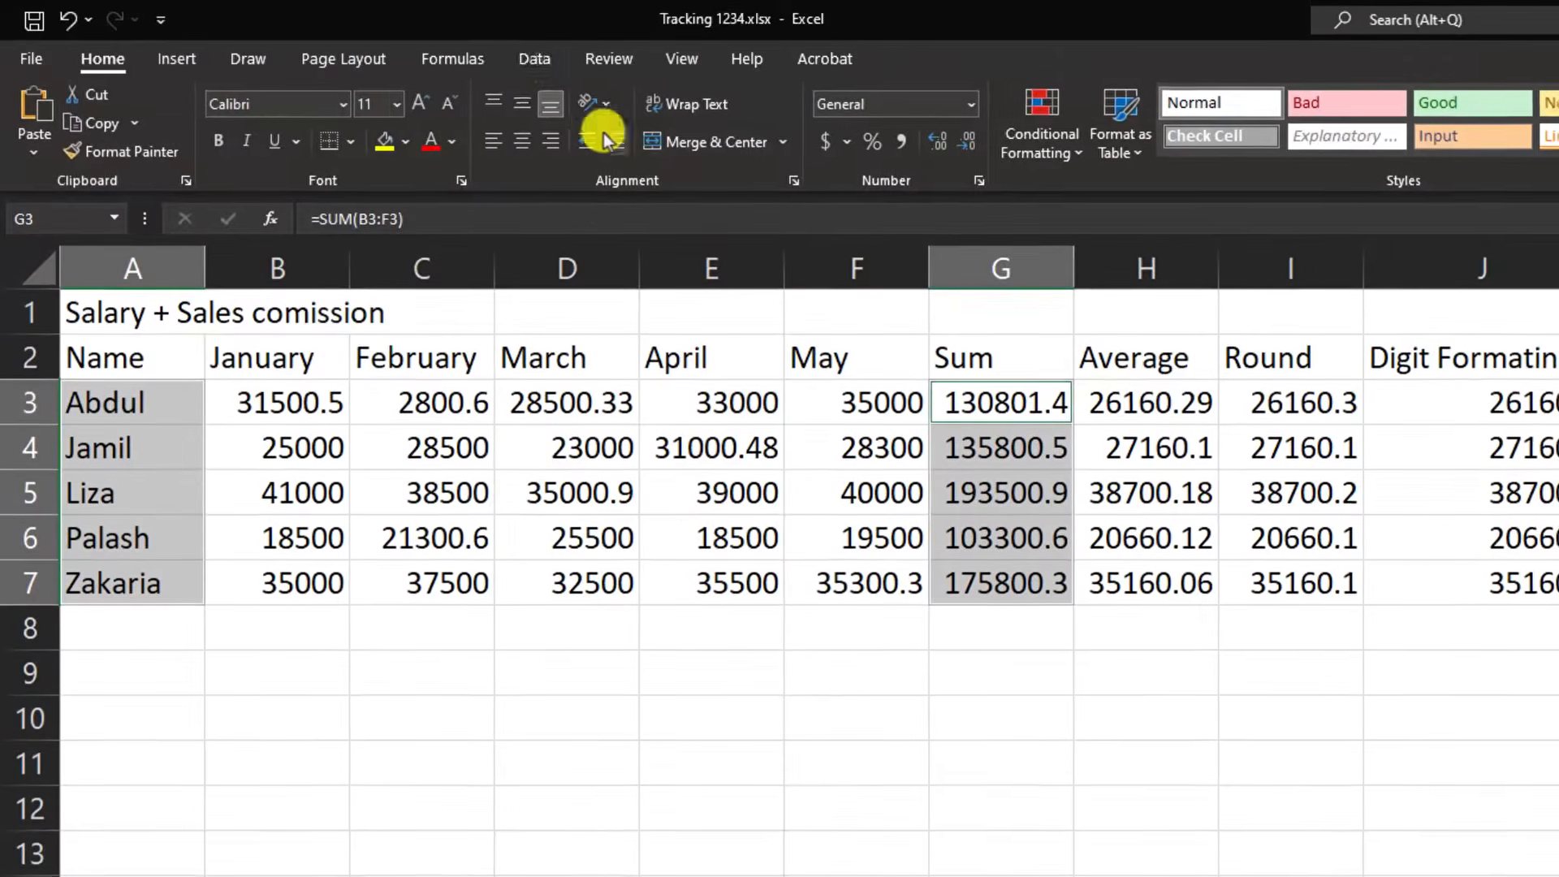
pyautogui.click(274, 30)
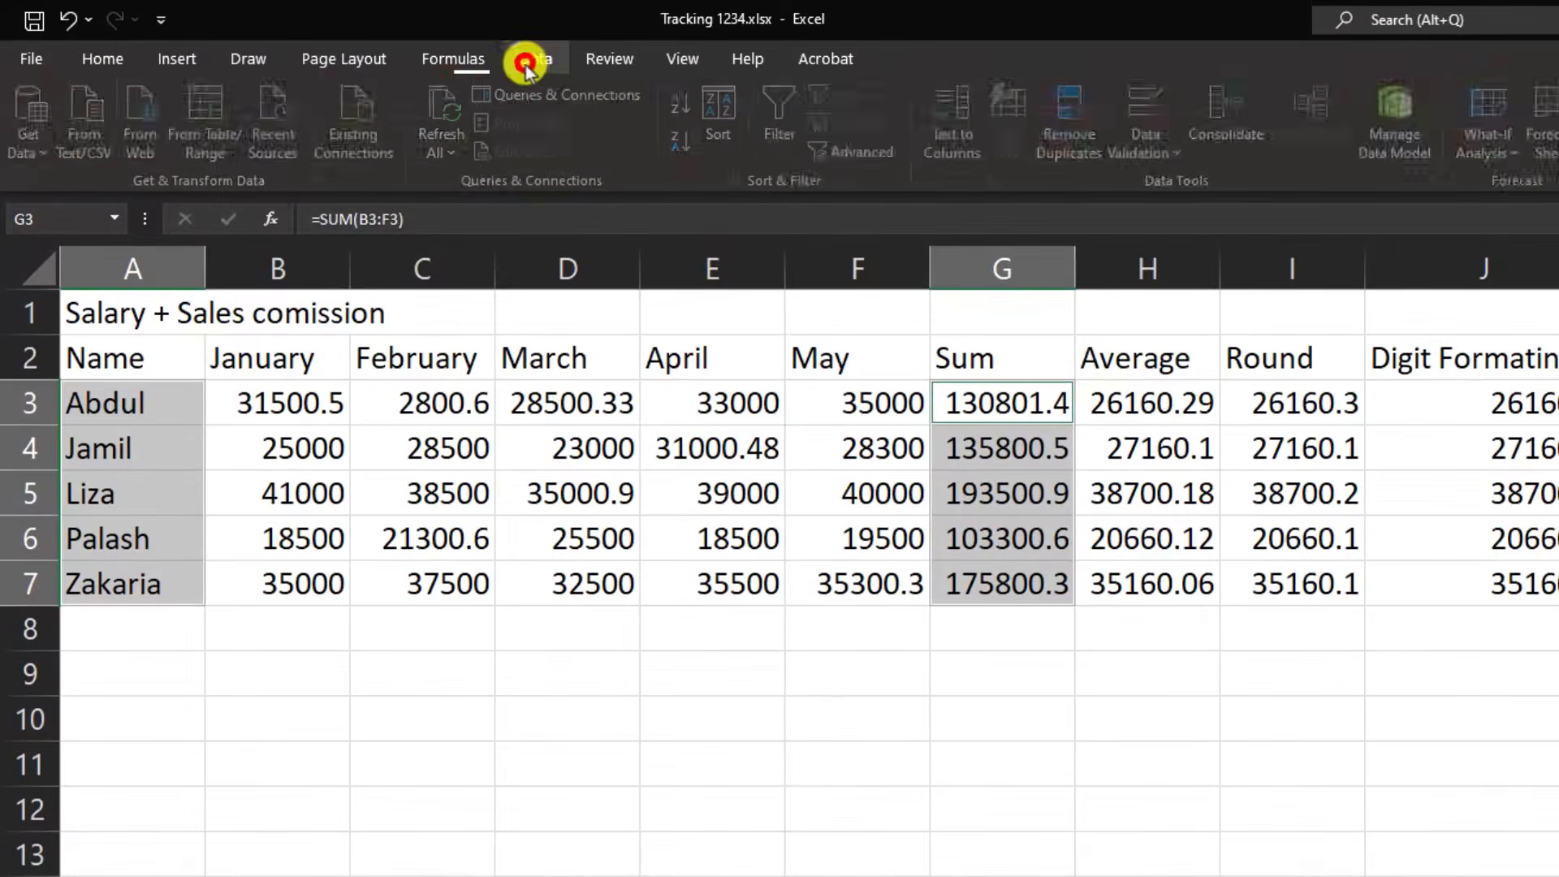
pyautogui.click(177, 59)
pyautogui.click(826, 156)
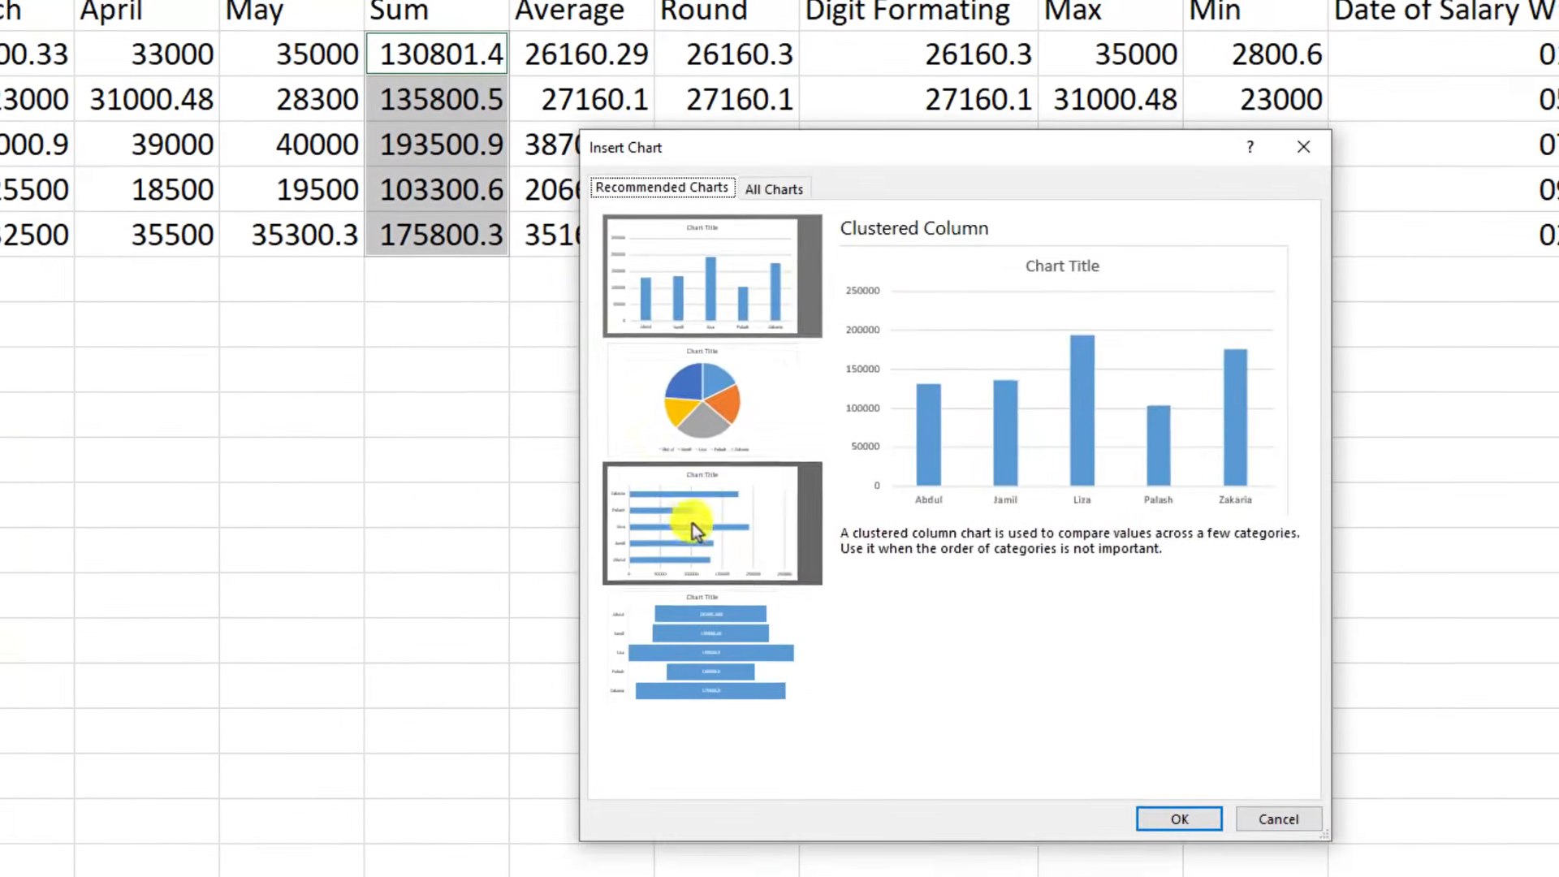
pyautogui.click(1254, 747)
pyautogui.click(1153, 819)
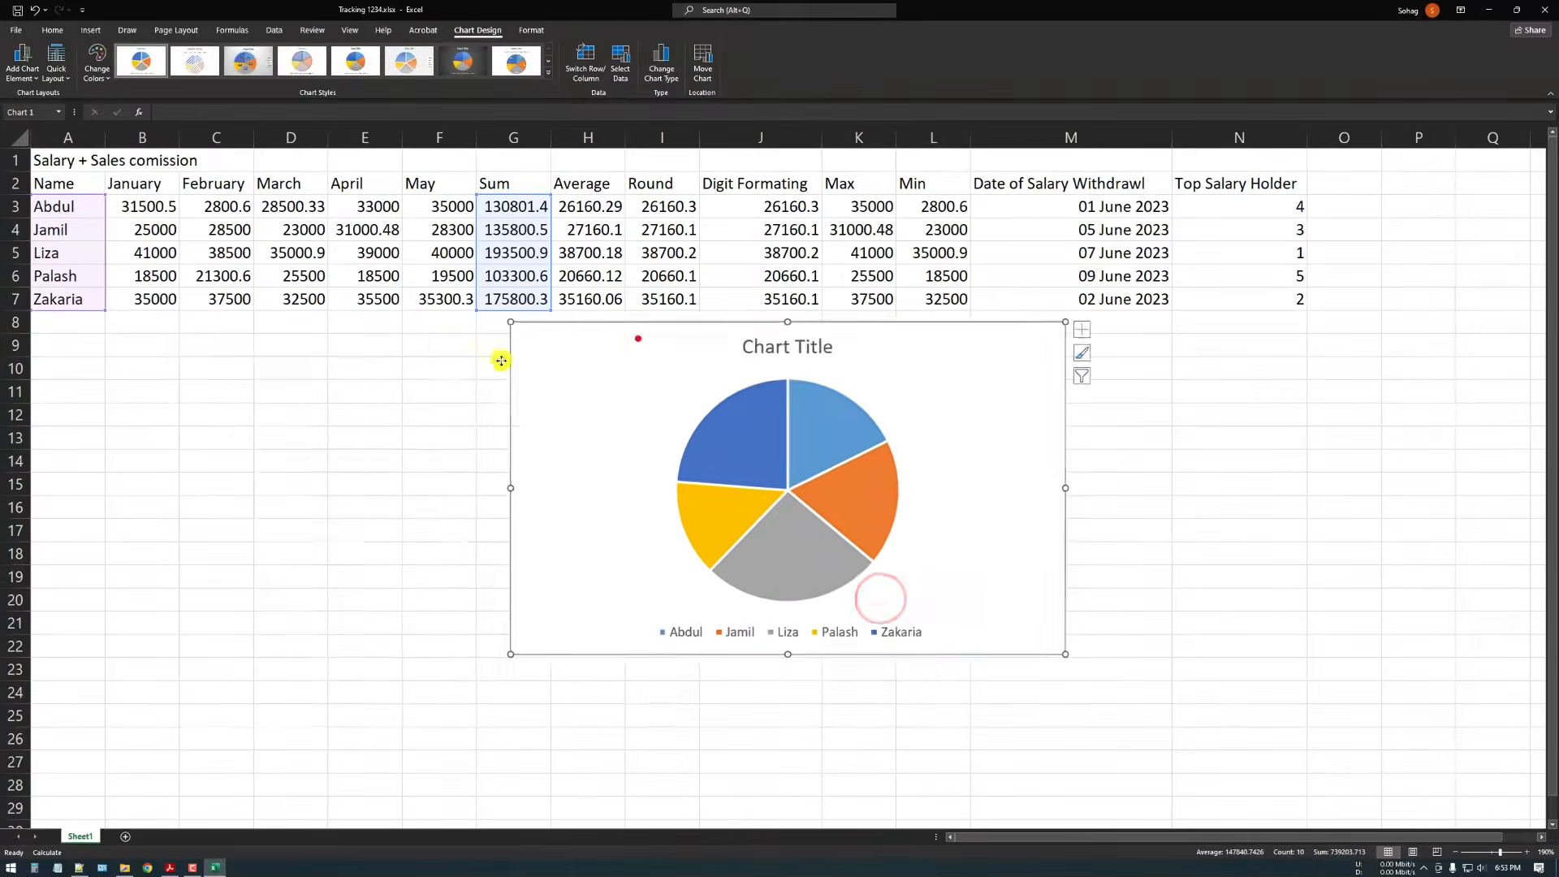
# Step: Move the pie chart below the table's month columns, starting around row 10, and change its title to sdf
pyautogui.moveTo(673, 309); pyautogui.dragTo(0, 389)
pyautogui.click(171, 407)
pyautogui.doubleClick(376, 388)
pyautogui.write('sdf')
pyautogui.doubleClick(404, 391)
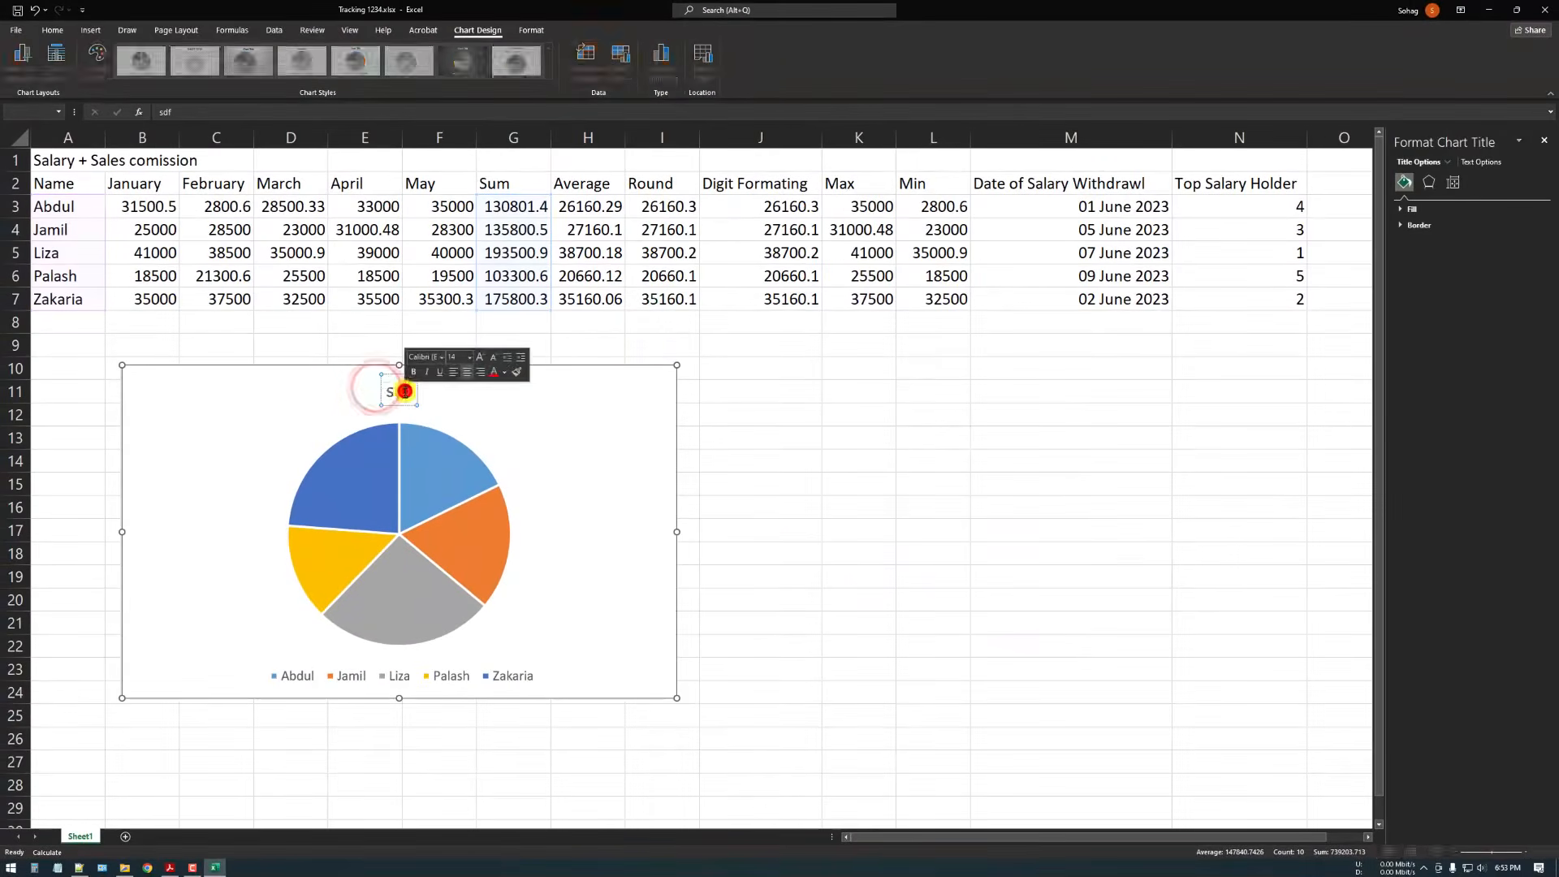
pyautogui.click(626, 422)
pyautogui.click(891, 417)
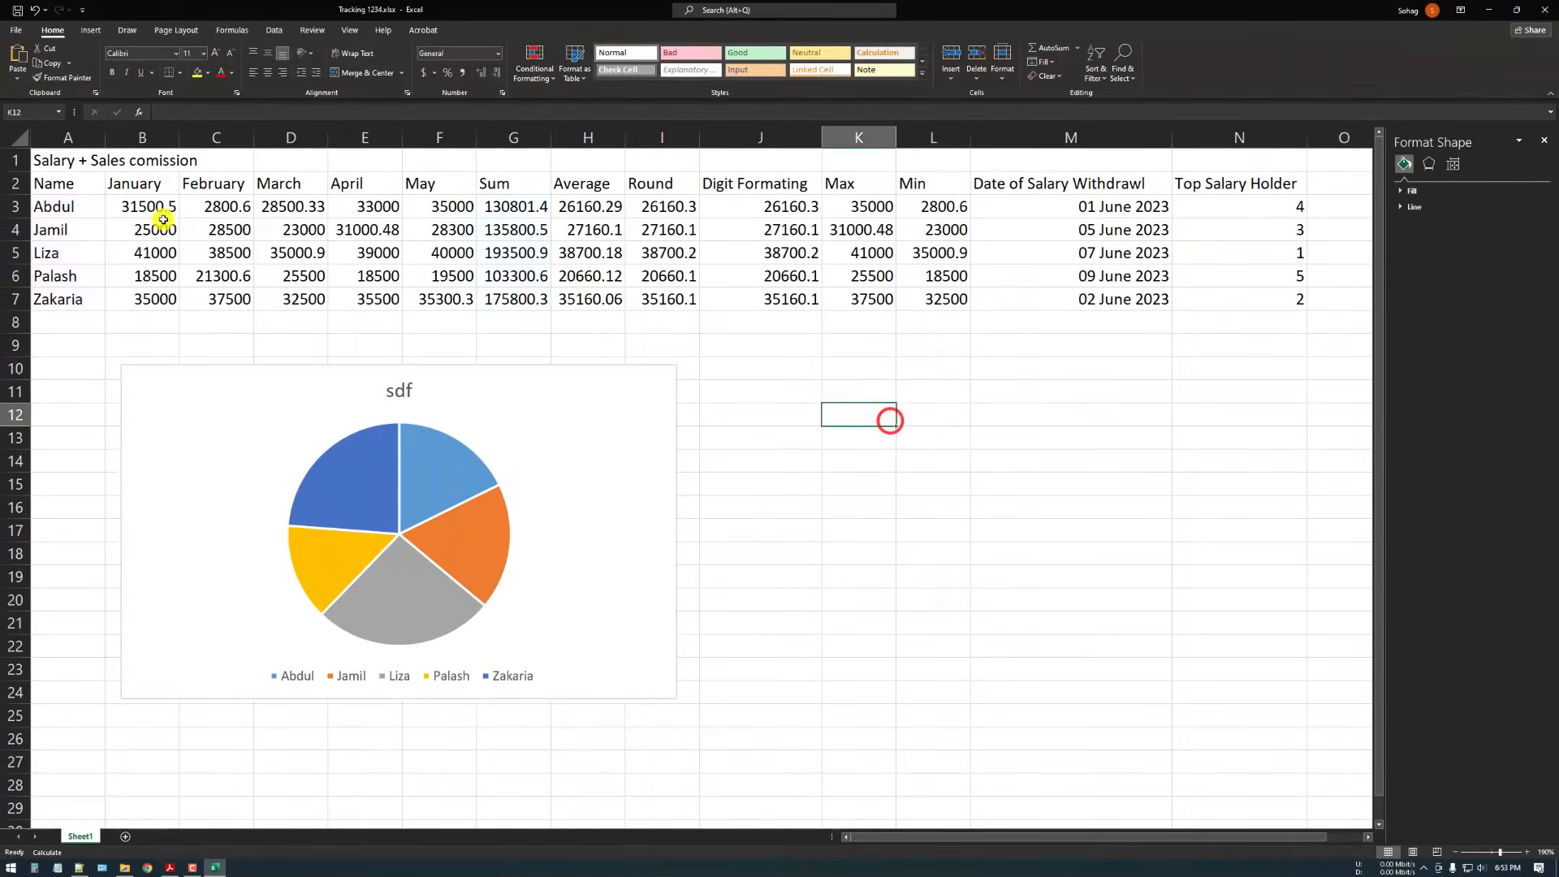
# Step: Insert a clustered bar chart of A3:A7 and G3:G7 with each employee as a separate coloured series, and place it beside the pie chart
pyautogui.moveTo(67, 184); pyautogui.dragTo(65, 299)
pyautogui.keyDown('ctrl'); pyautogui.moveTo(520, 207); pyautogui.dragTo(526, 290); pyautogui.keyUp('ctrl')
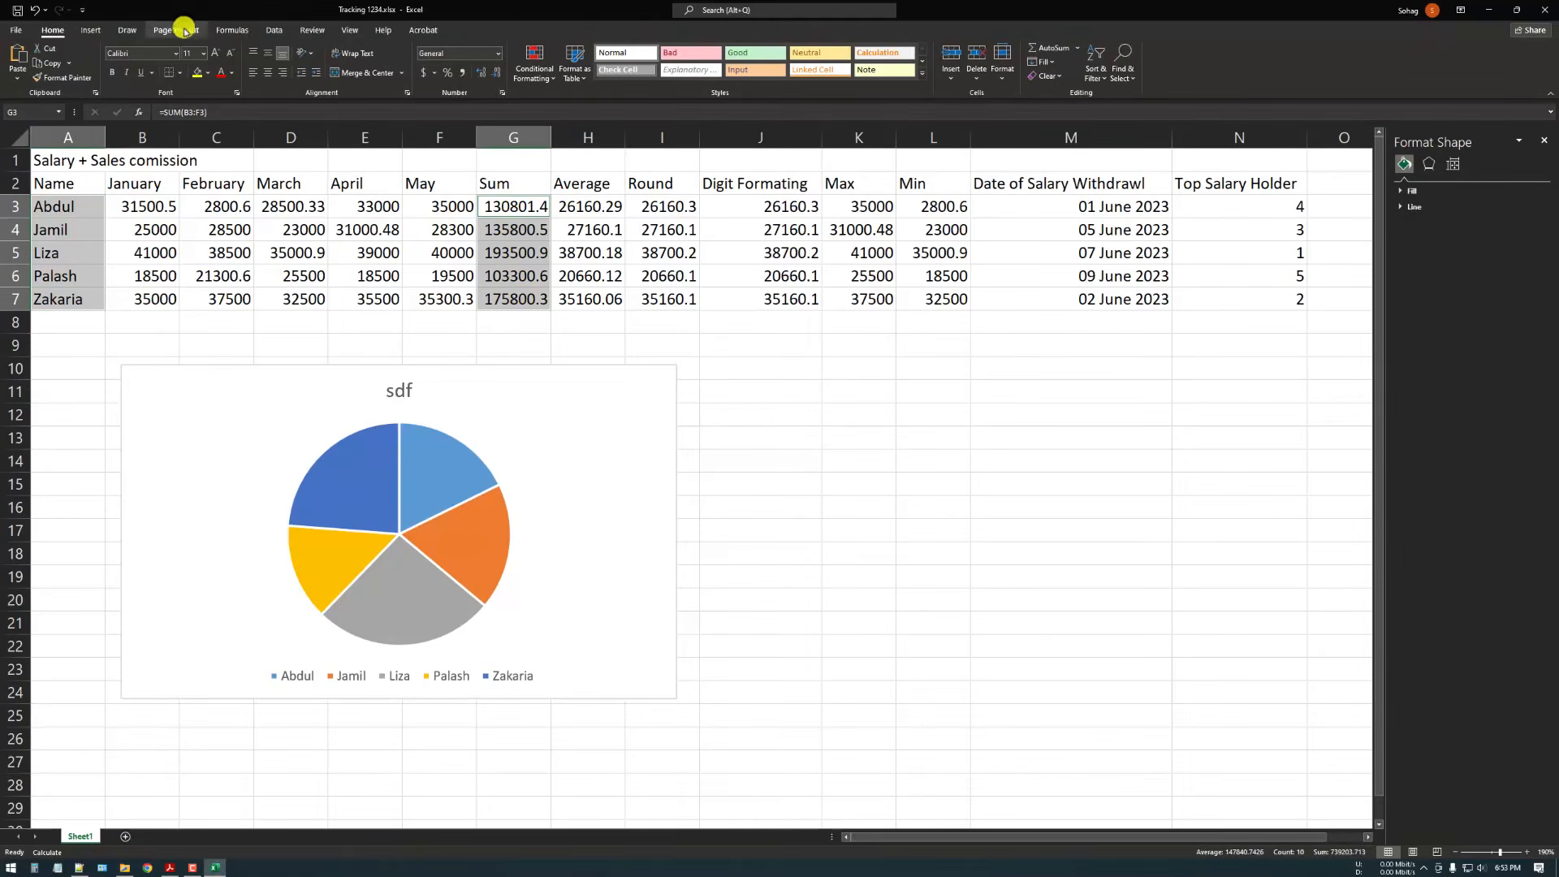
pyautogui.click(95, 30)
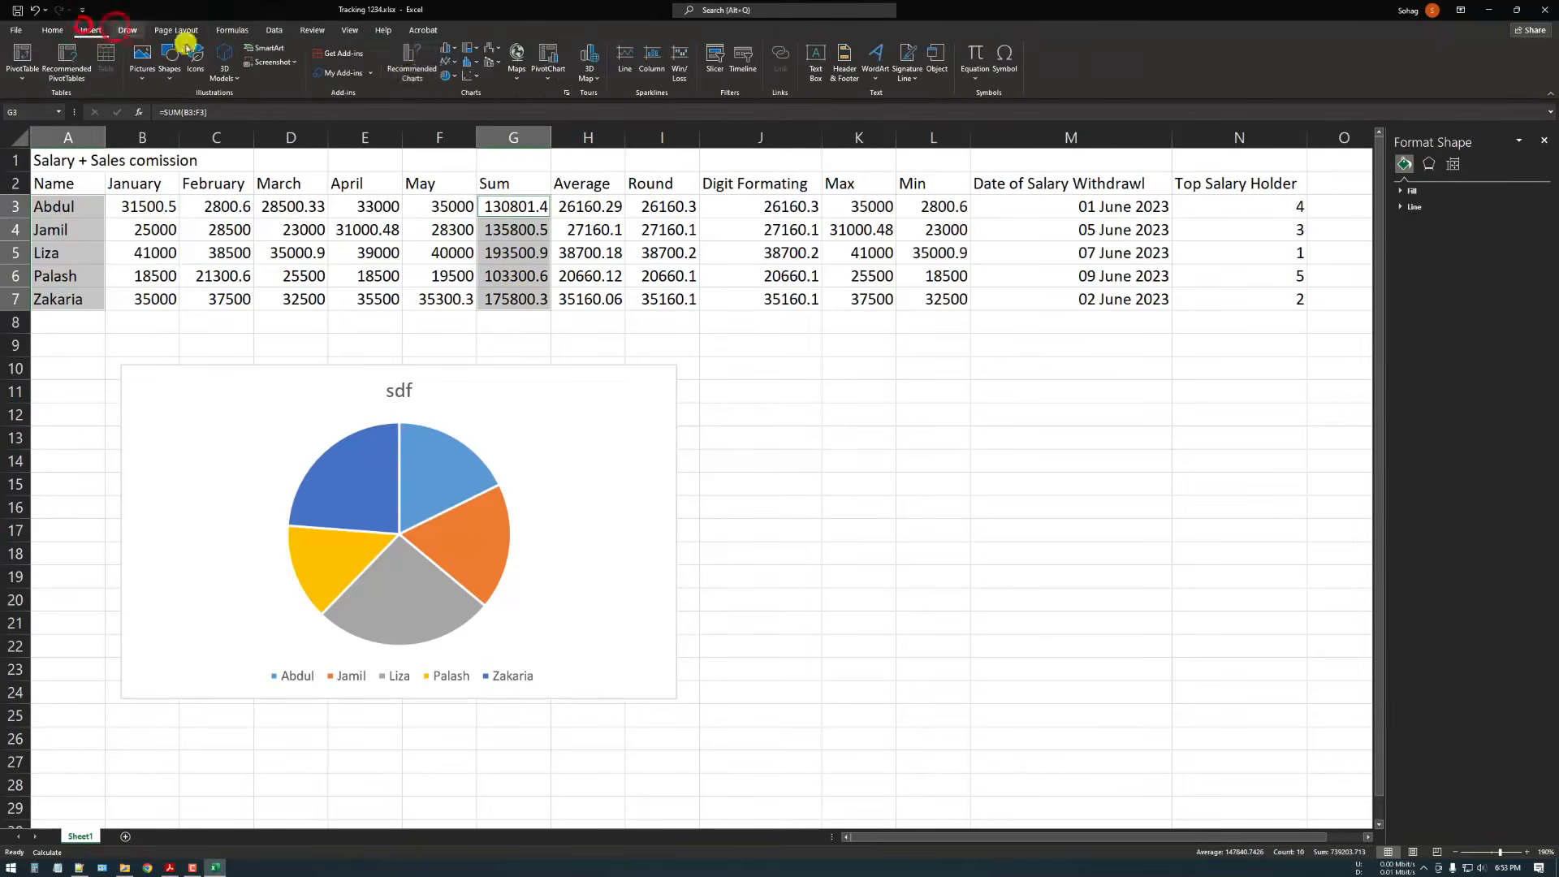
pyautogui.click(412, 64)
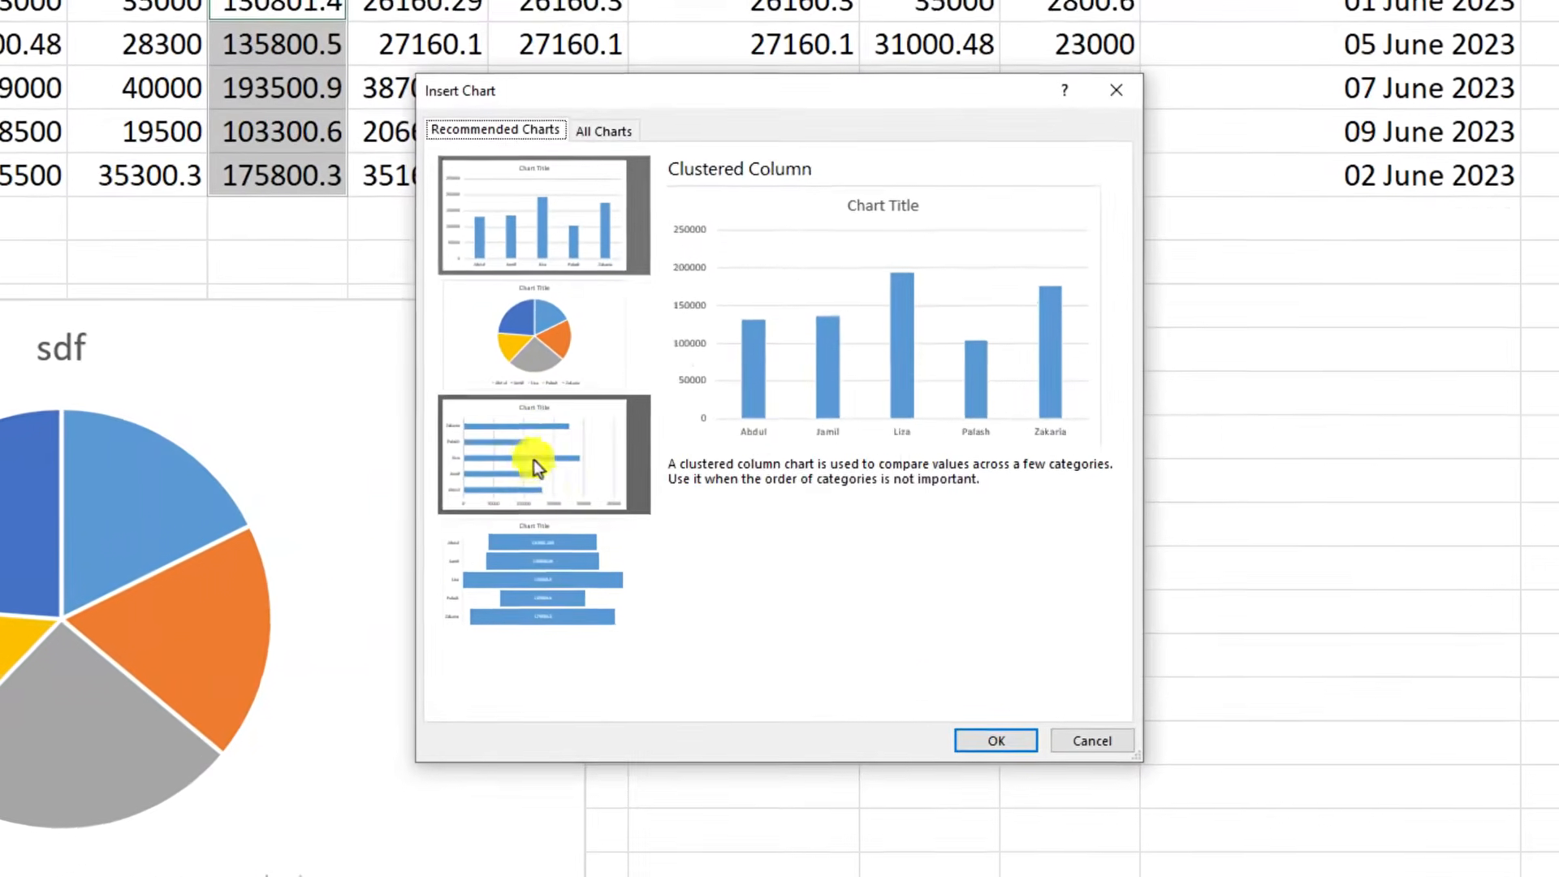
pyautogui.click(616, 436)
pyautogui.click(661, 231)
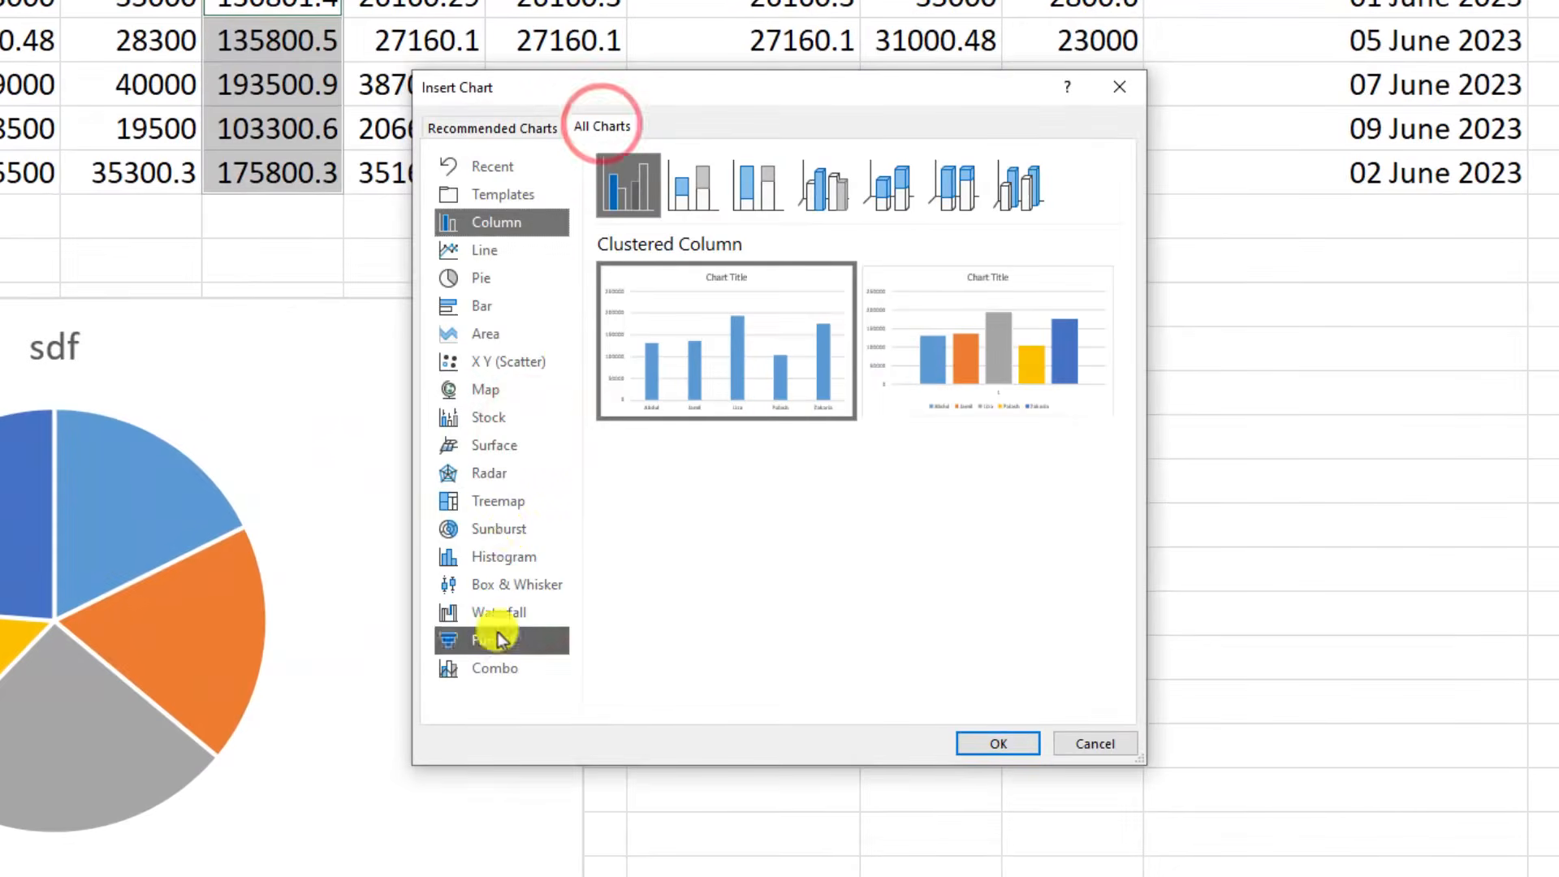
pyautogui.click(507, 329)
pyautogui.click(483, 307)
pyautogui.click(646, 317)
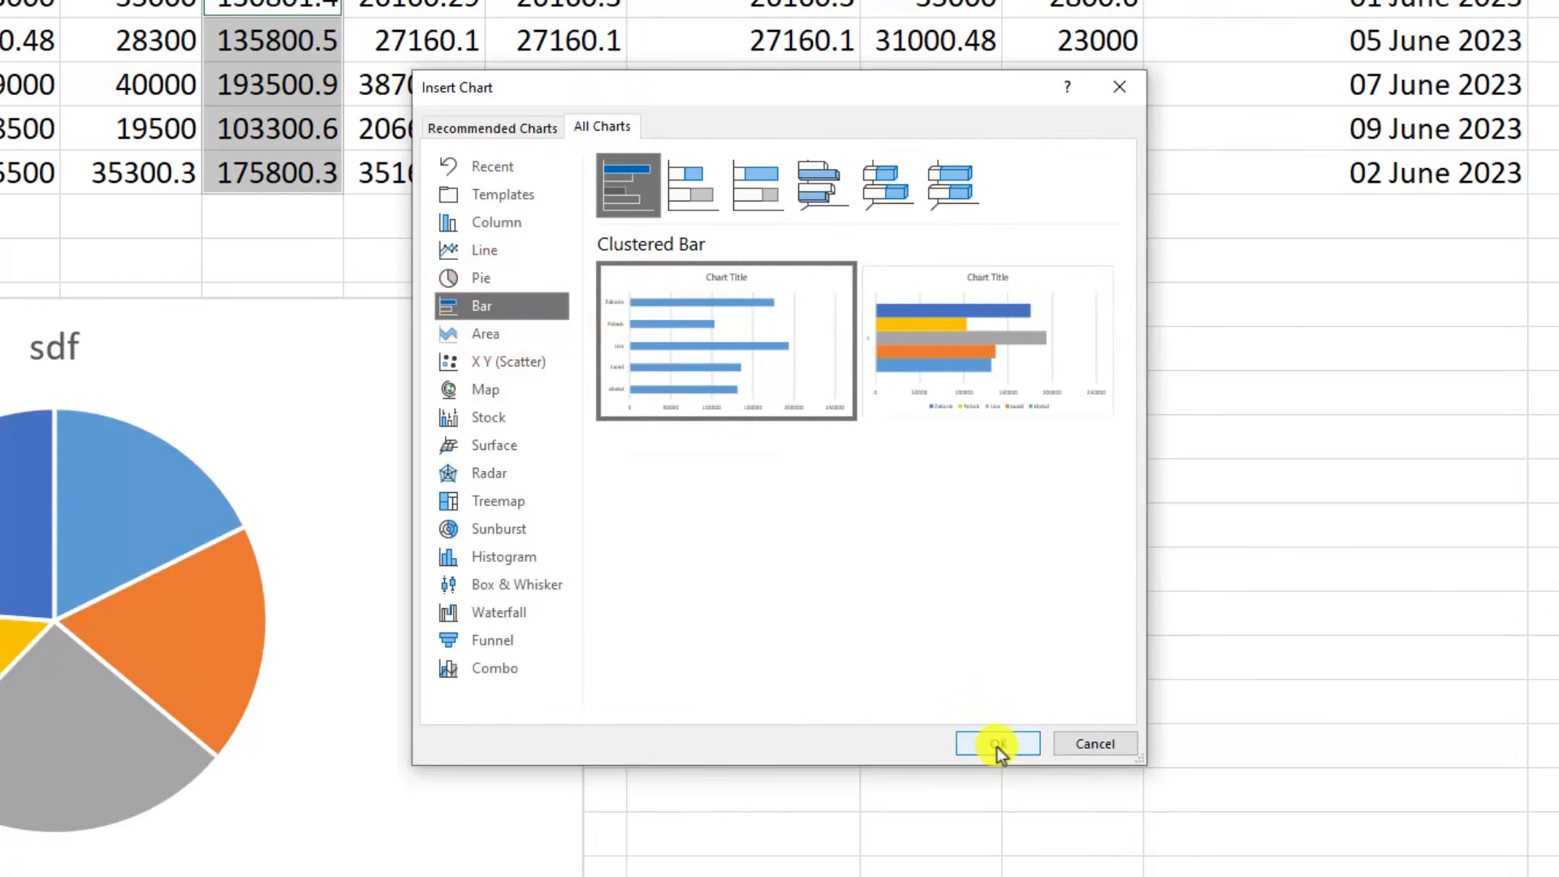
pyautogui.click(1044, 362)
pyautogui.click(989, 745)
pyautogui.moveTo(418, 254); pyautogui.dragTo(934, 312)
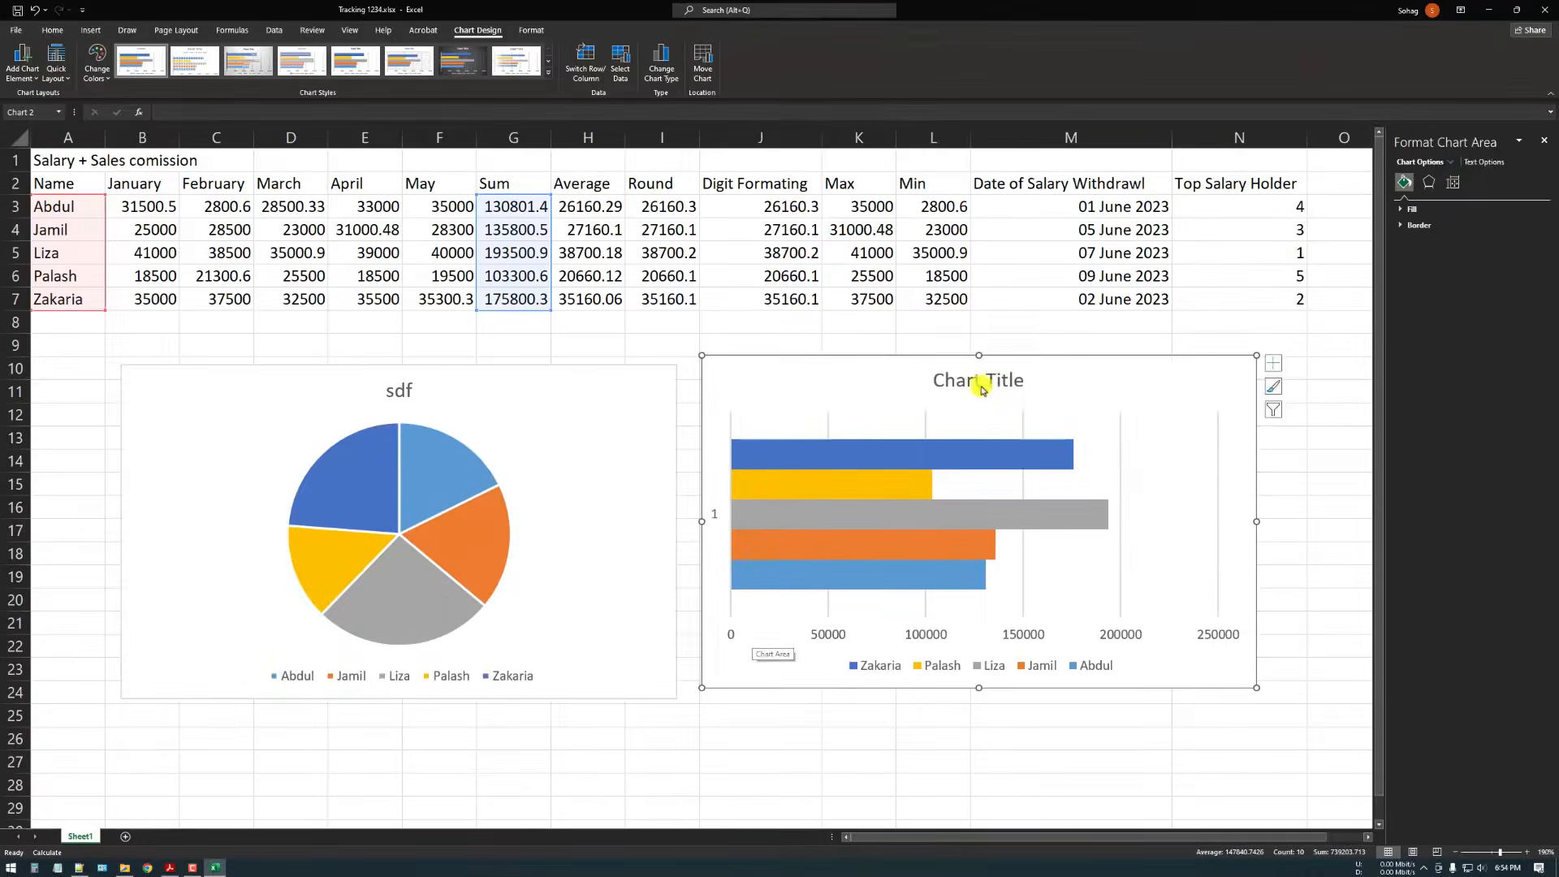
pyautogui.click(979, 386)
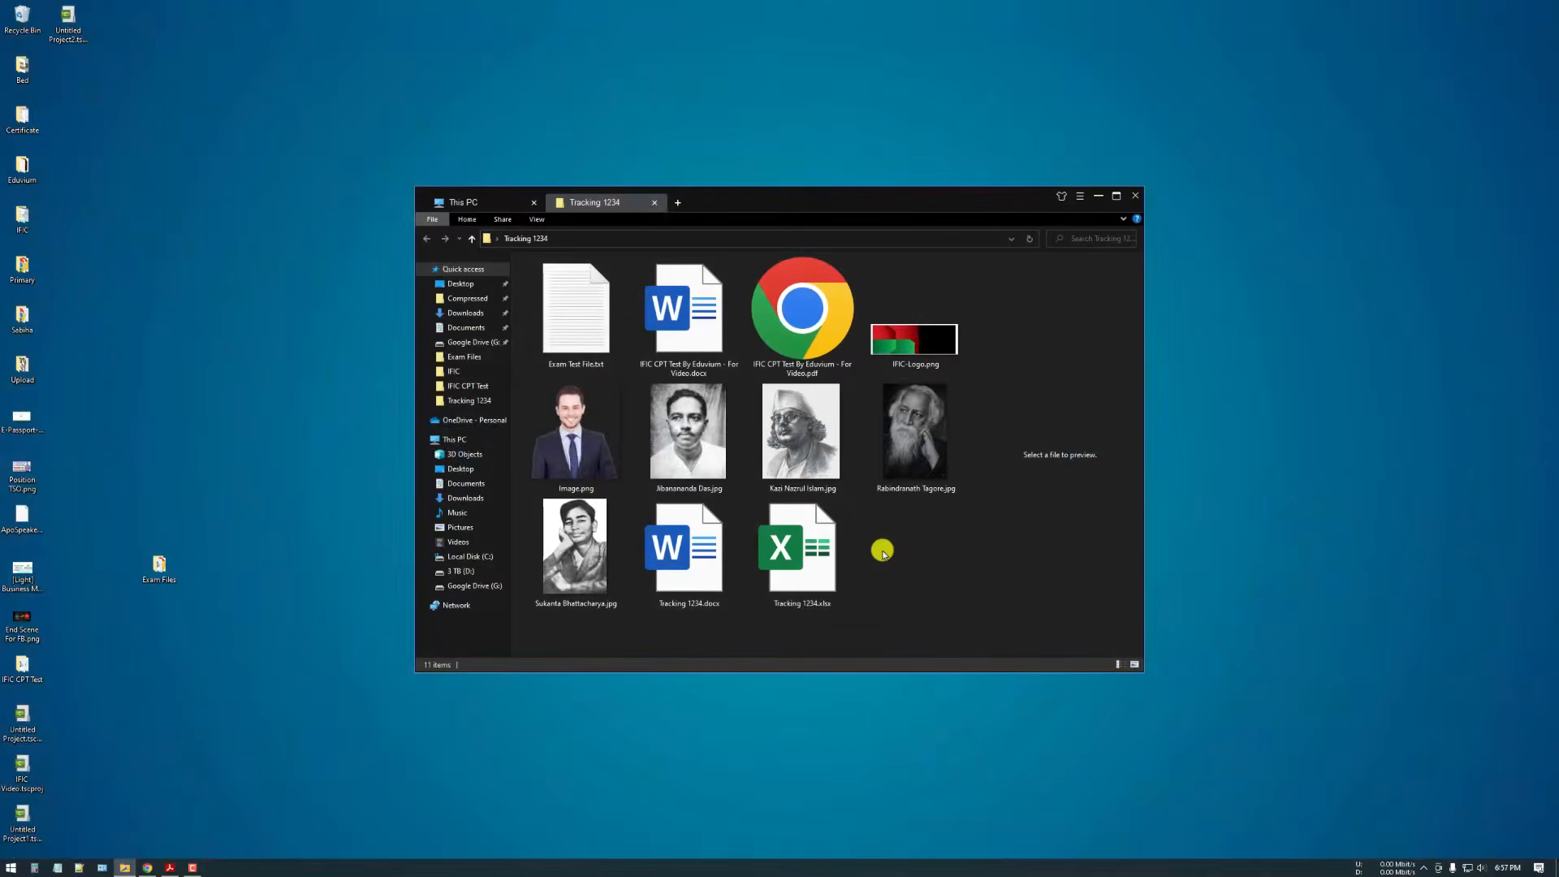
# Step: Create a PowerPoint presentation named Tracking 1234 in the Tracking 1234 folder and open it
pyautogui.rightClick(870, 552)
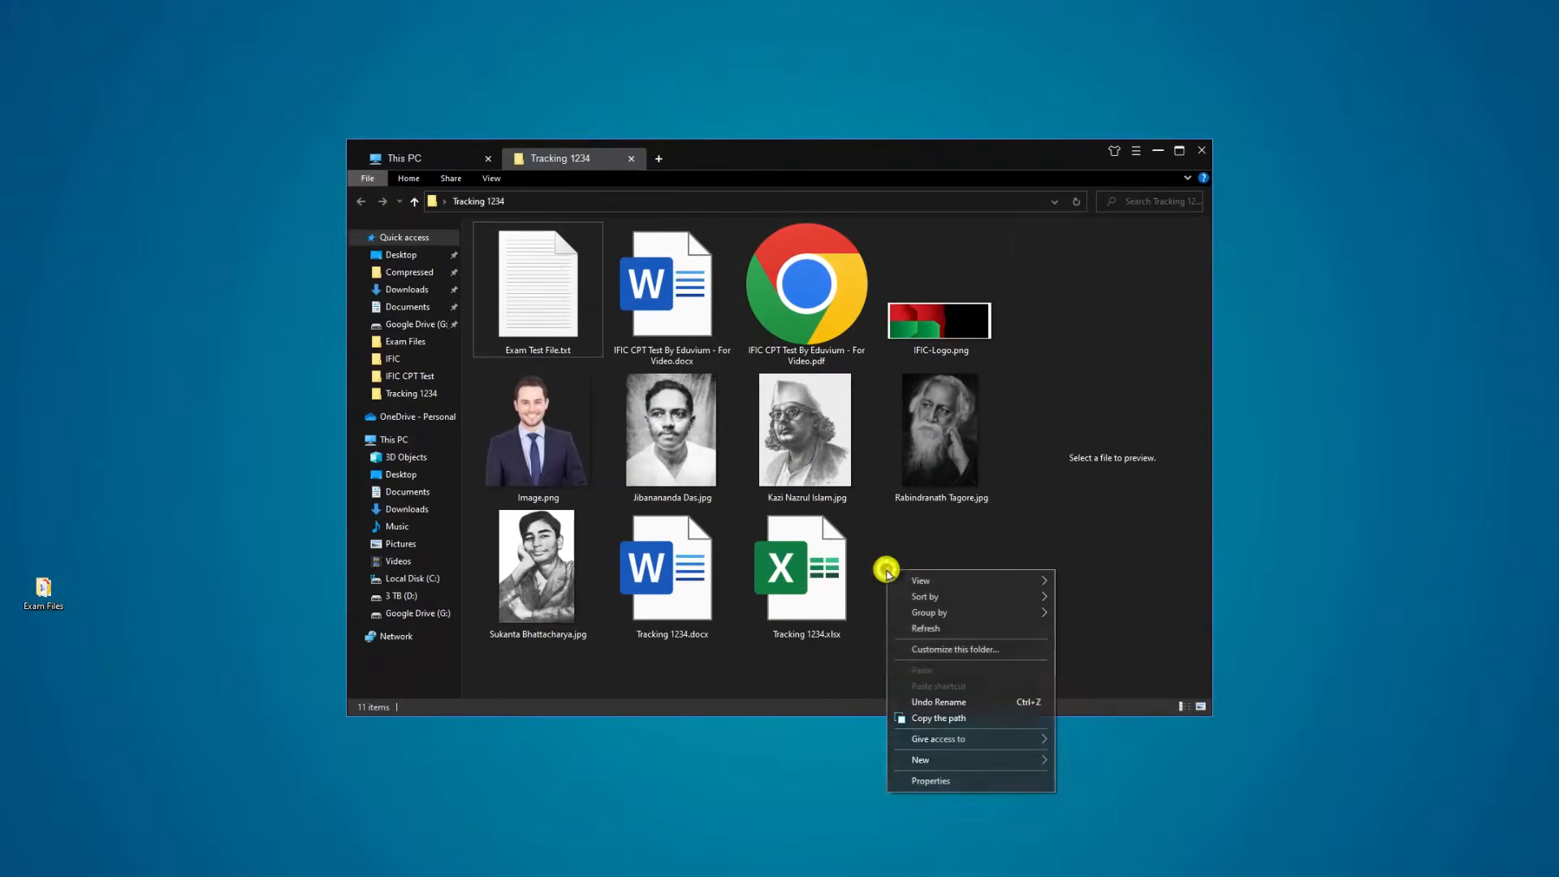
pyautogui.click(988, 760)
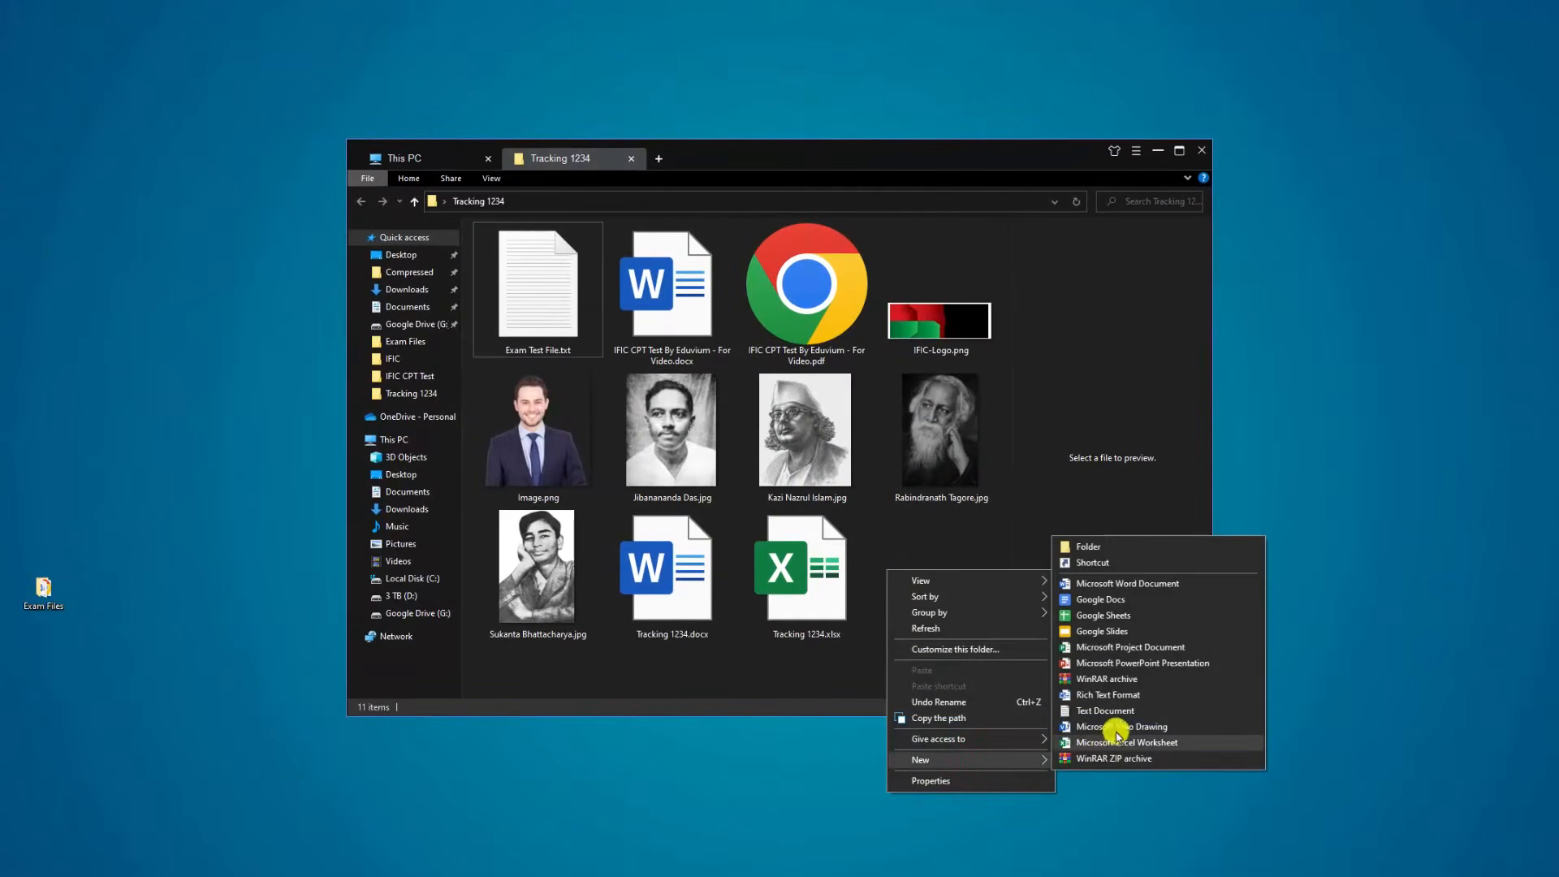
pyautogui.click(1139, 664)
pyautogui.write('Track')
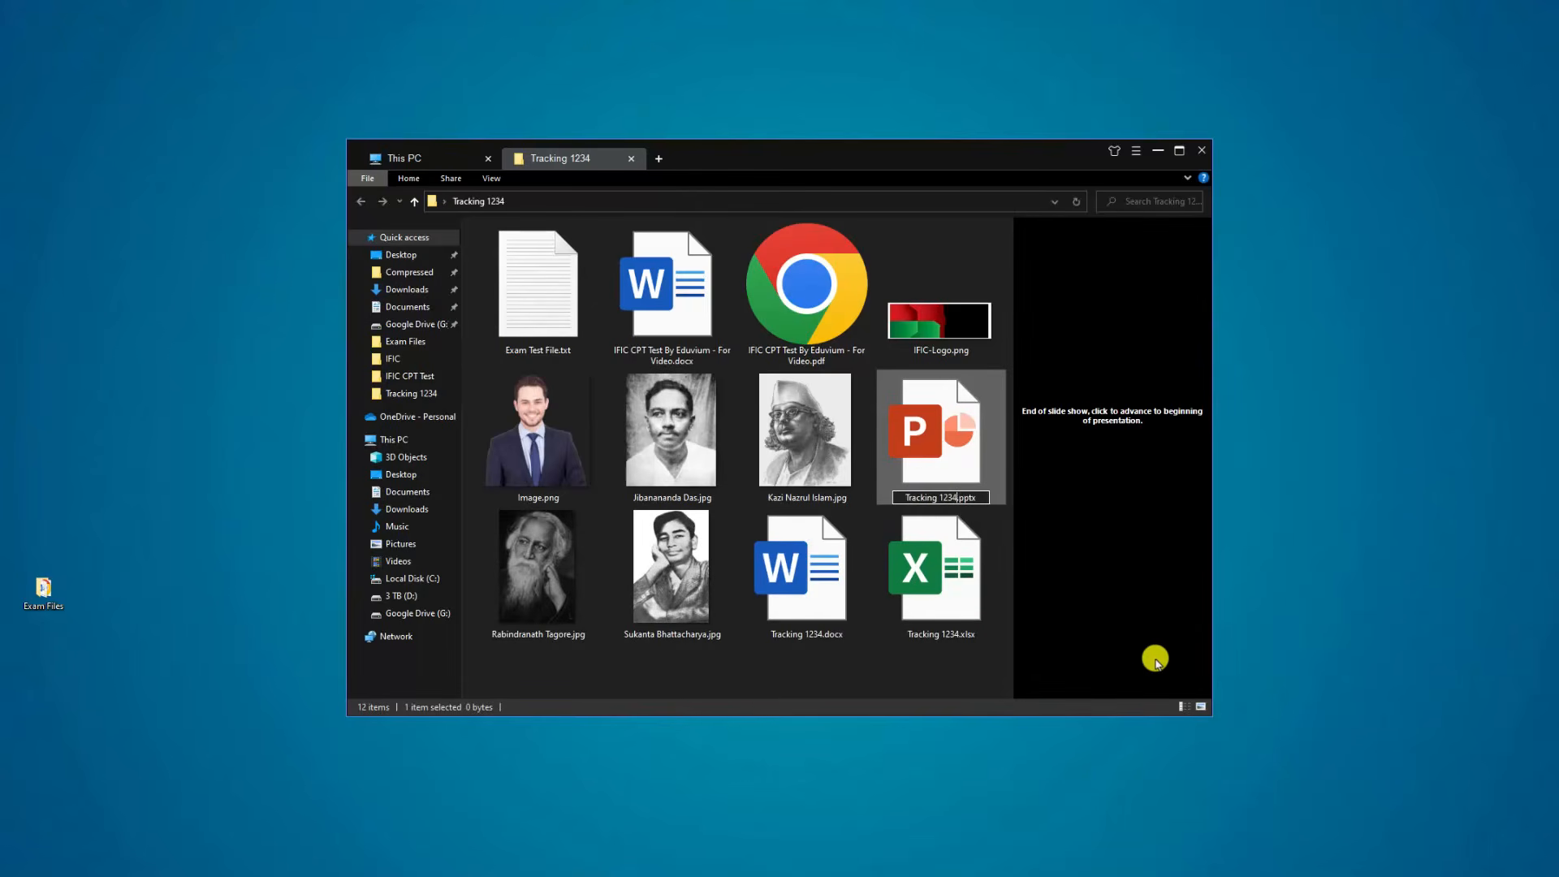
pyautogui.write('ing 1234')
pyautogui.press('Return')
pyautogui.press('Return')
# Step: Turn off and dismiss the Camtasia add-in welcome tip, and maximize the PowerPoint window
pyautogui.click(1108, 378)
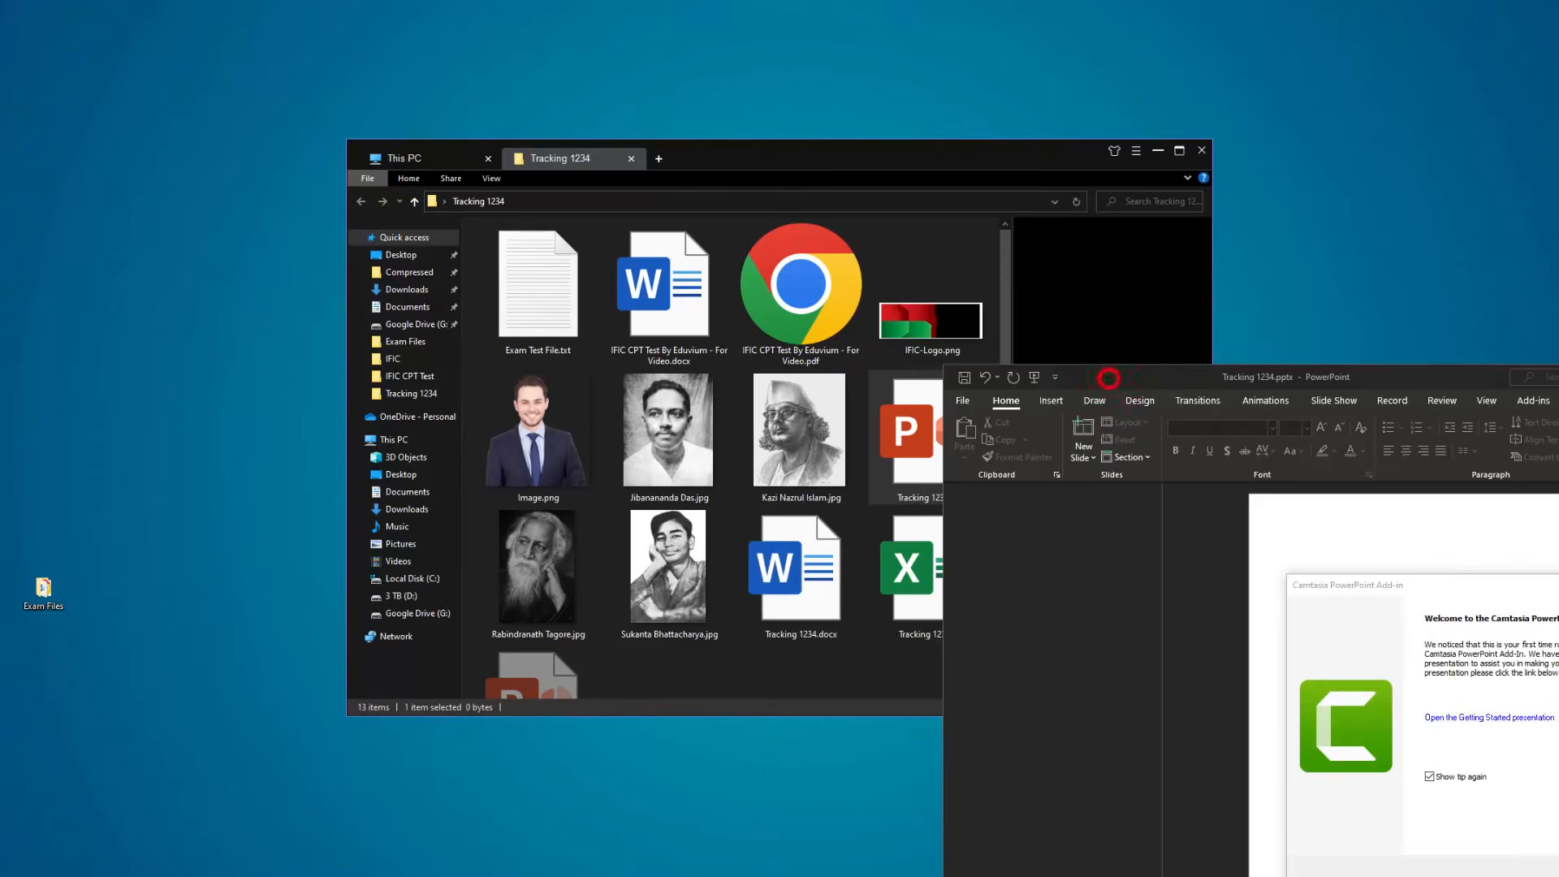
pyautogui.click(1429, 776)
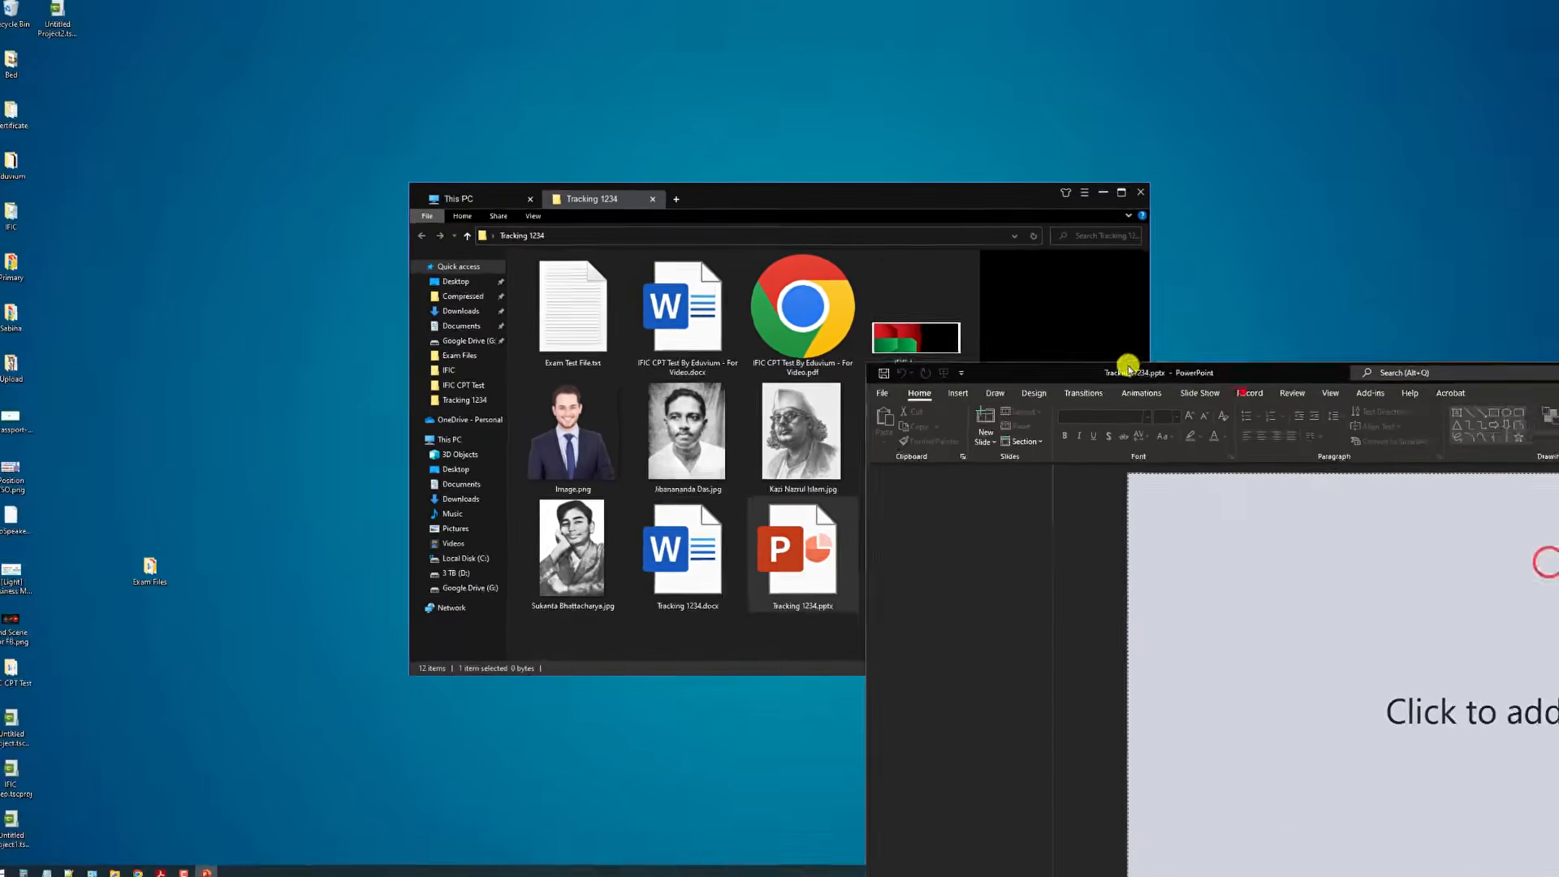
pyautogui.moveTo(1127, 367); pyautogui.dragTo(551, 173)
pyautogui.click(1075, 317)
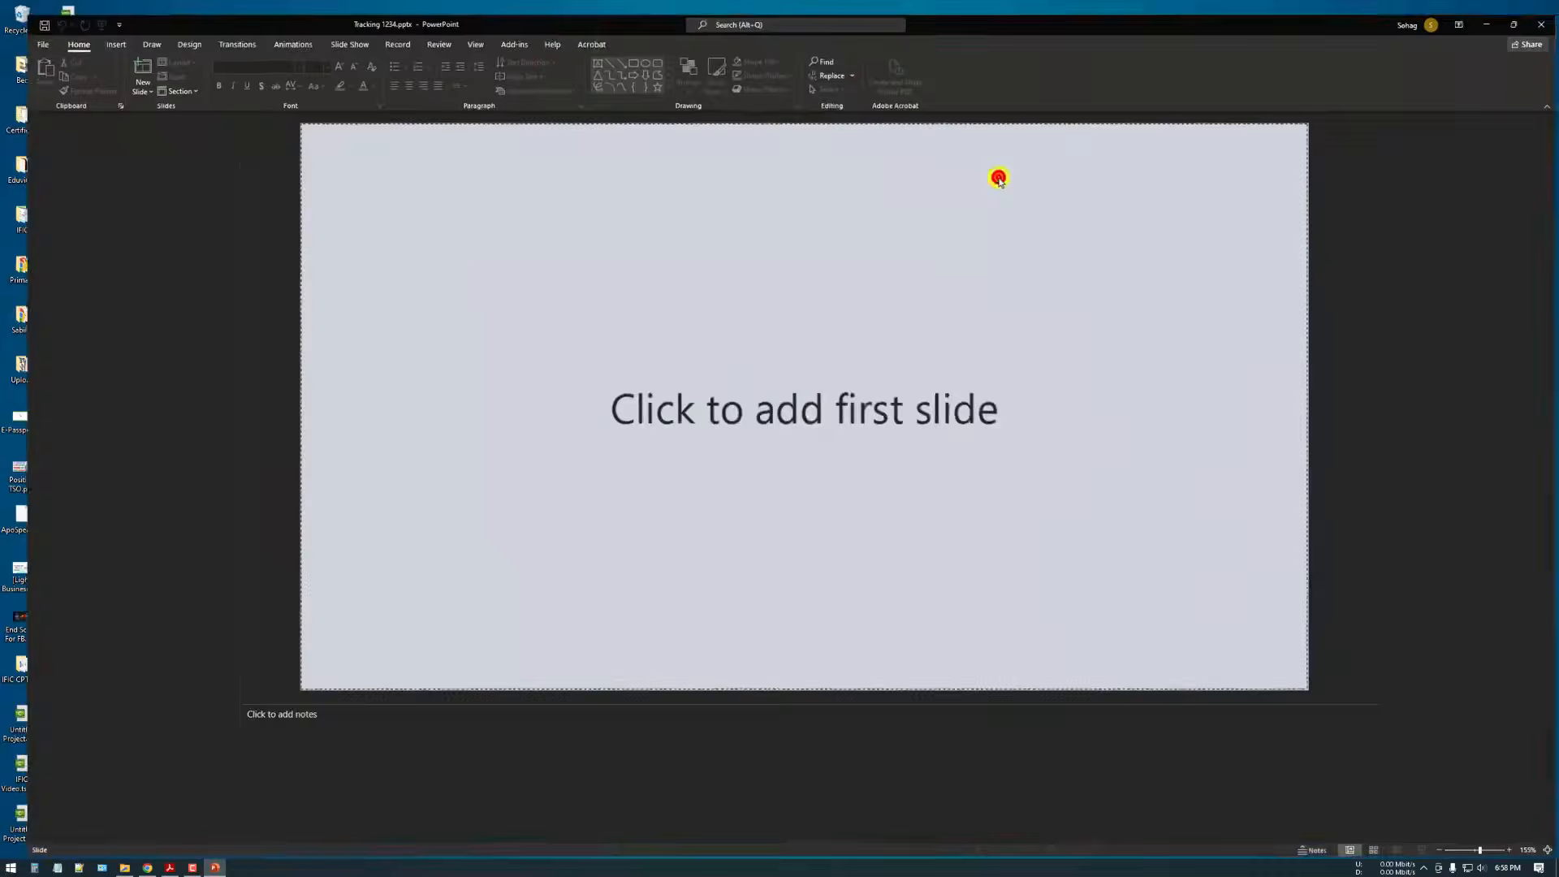
pyautogui.press('super+Up')
# Step: Add the first title slide to the empty presentation
pyautogui.scroll(-5, 626, 424)
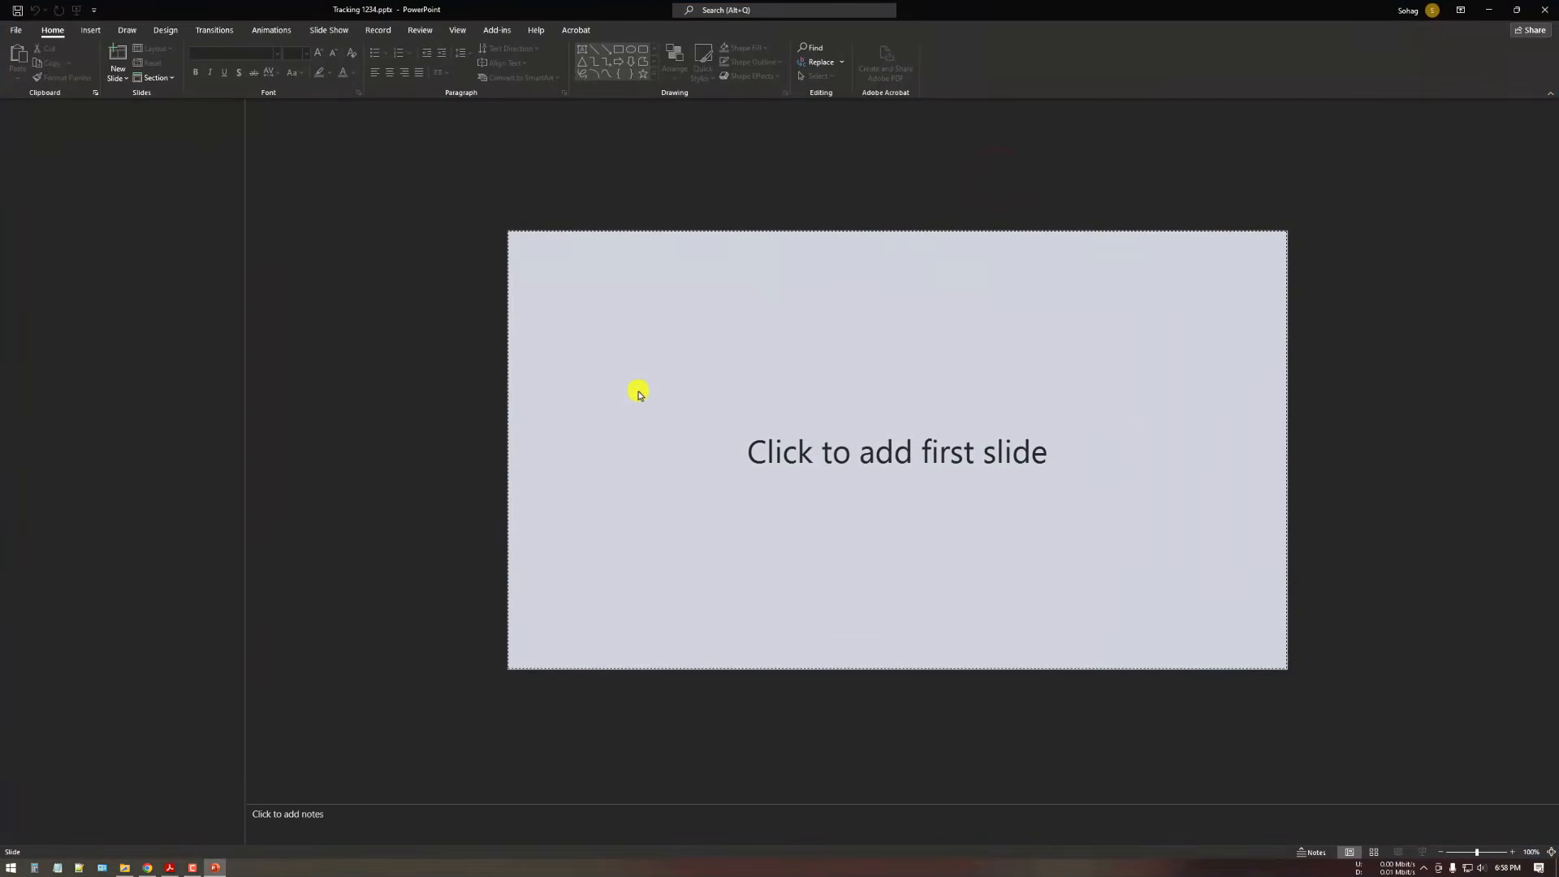
pyautogui.click(812, 446)
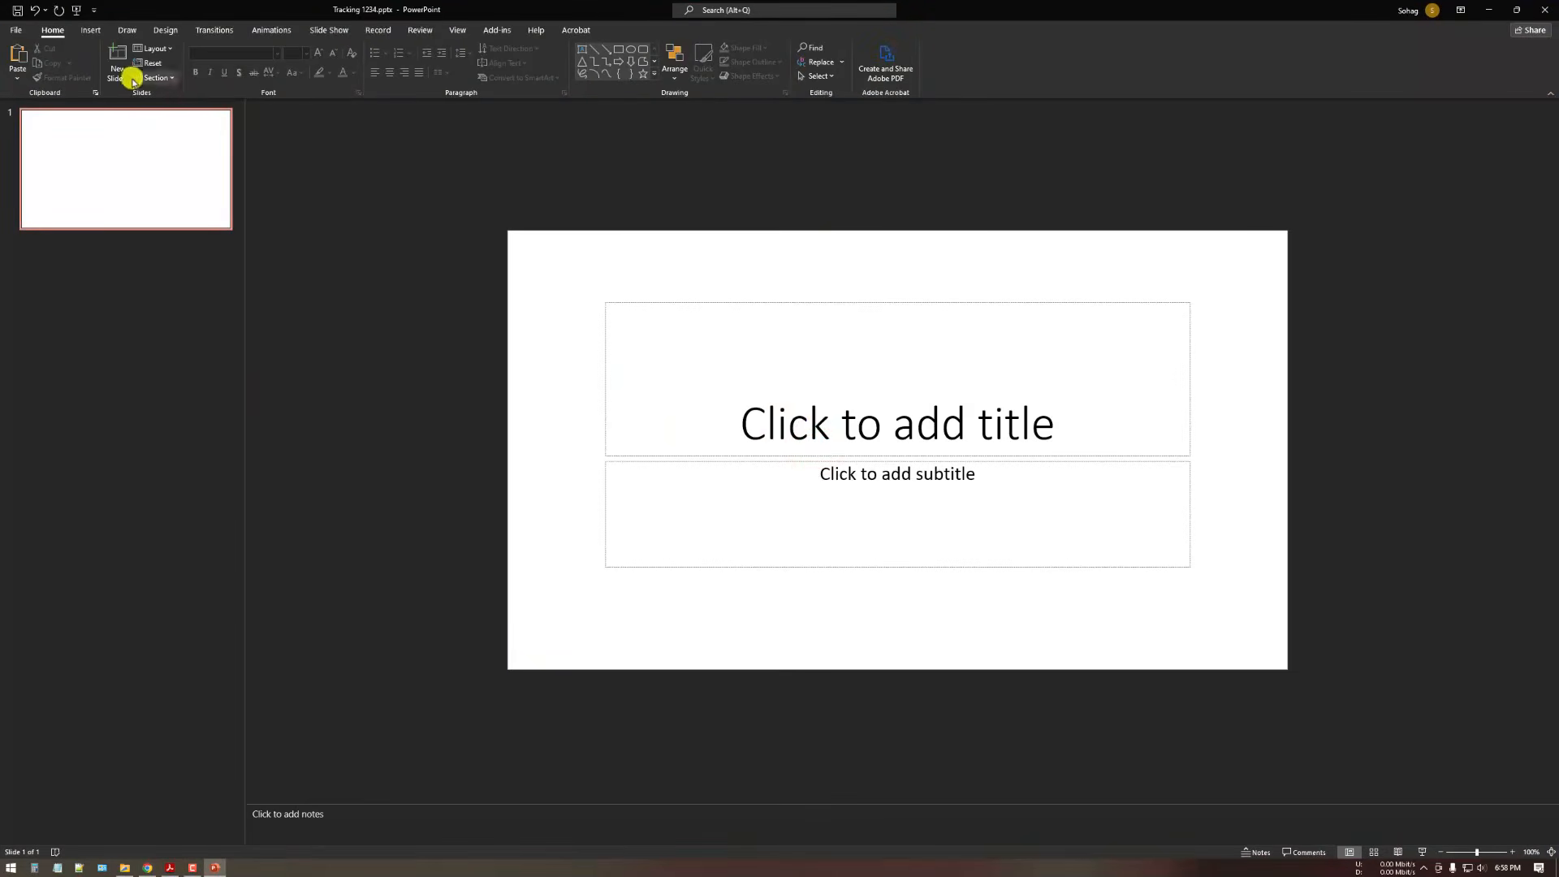
pyautogui.click(53, 30)
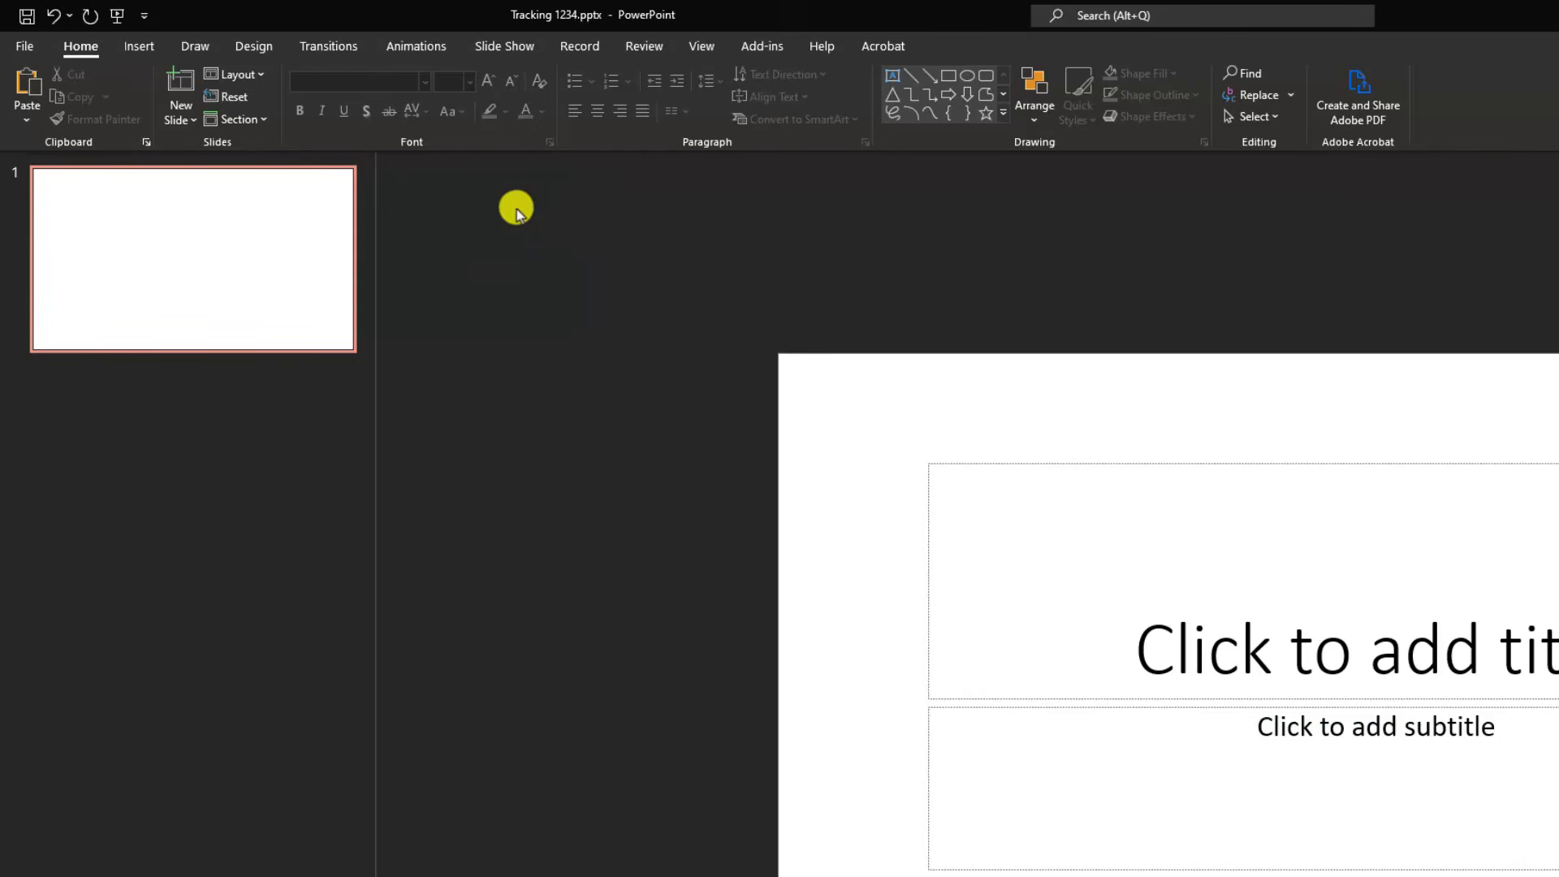
# Step: Review the files in the Tracking 1234 folder, including Exam Test File.txt, and return to the presentation
pyautogui.click(125, 867)
pyautogui.click(874, 528)
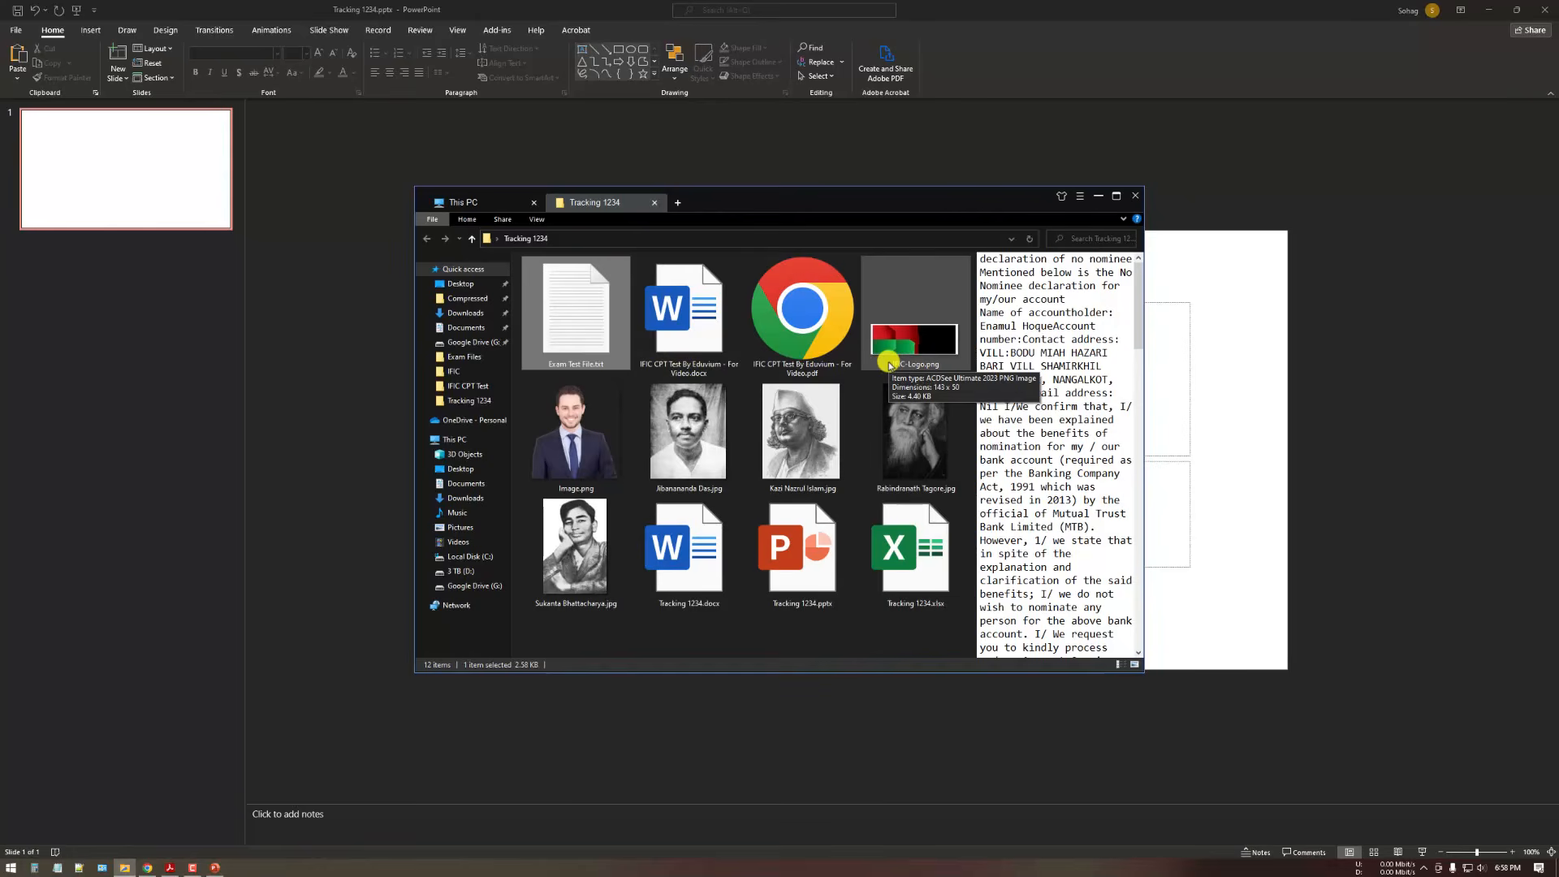
pyautogui.doubleClick(594, 326)
pyautogui.moveTo(738, 339); pyautogui.dragTo(765, 546)
pyautogui.click(816, 546)
pyautogui.click(815, 533)
pyautogui.click(1211, 229)
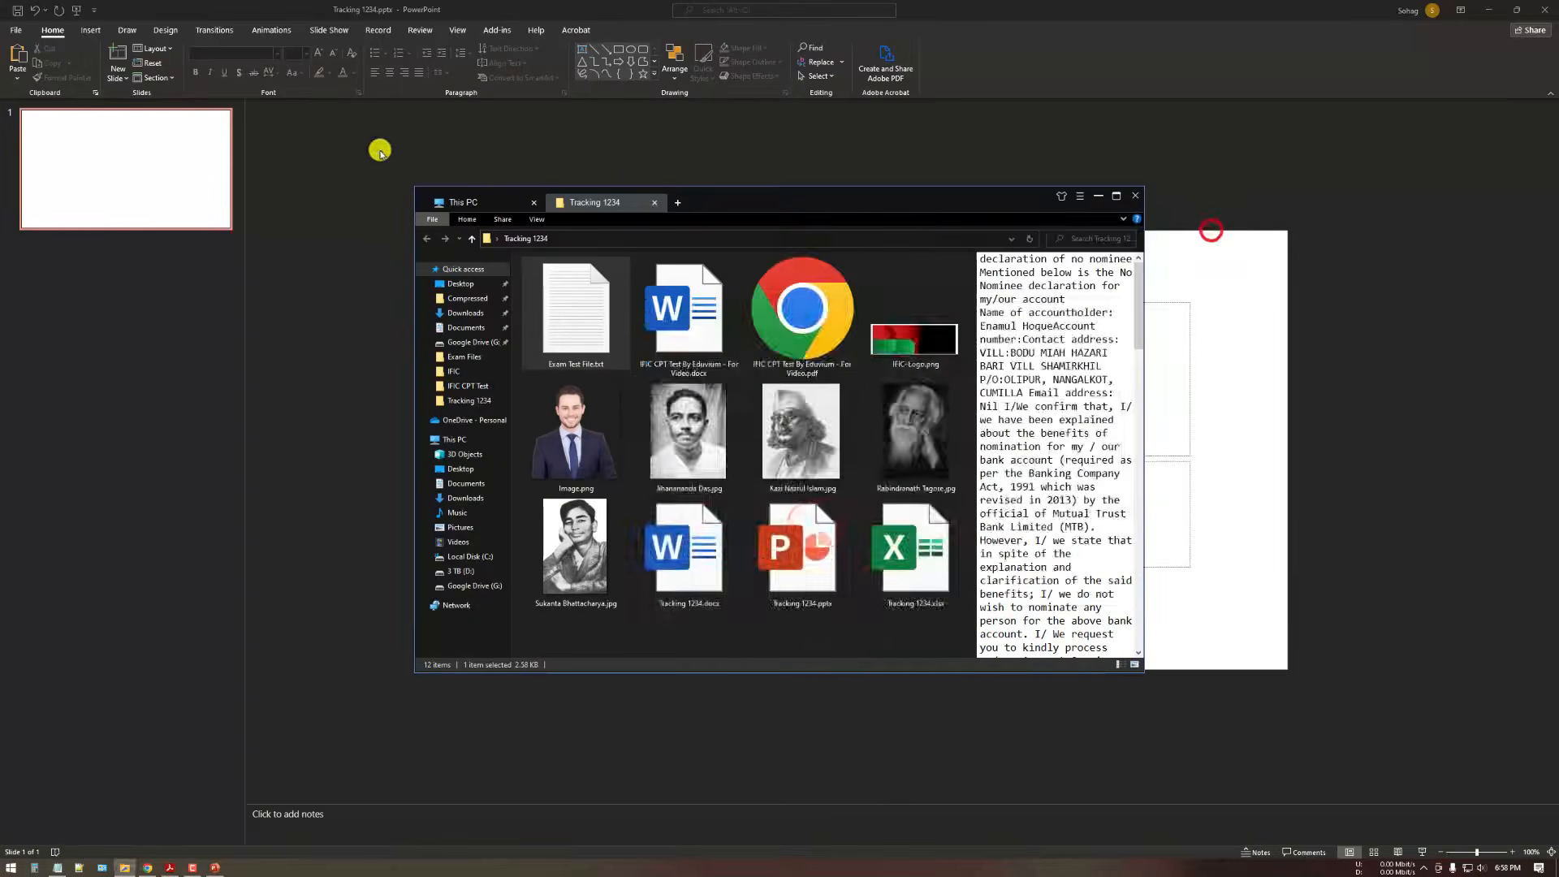
pyautogui.click(379, 152)
# Step: Enter Welcome to IFIC as the title of the first slide
pyautogui.click(824, 400)
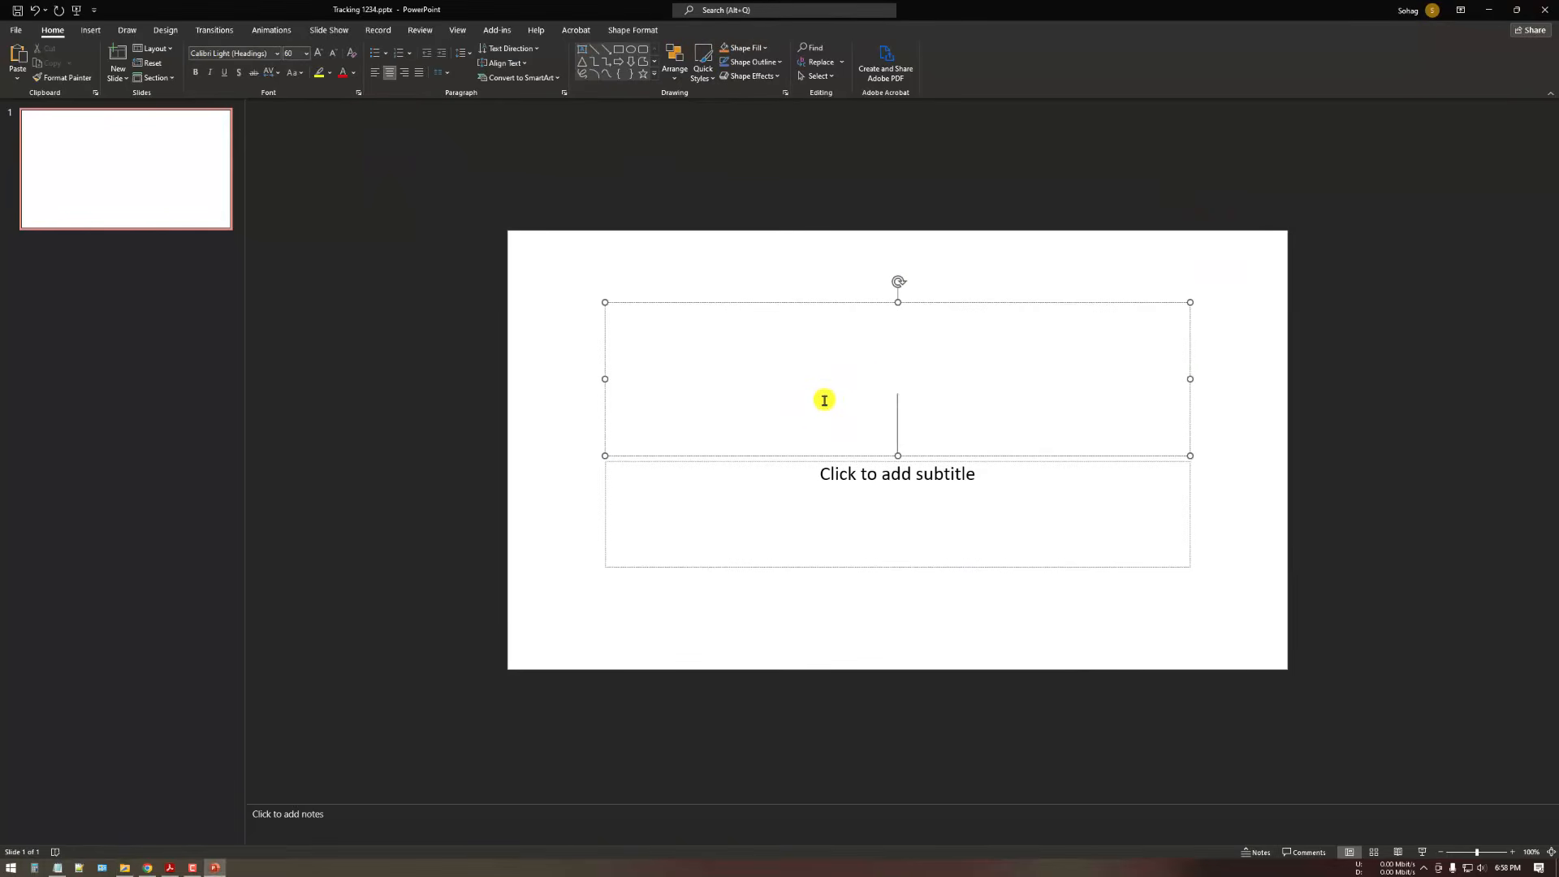
pyautogui.write('Welco')
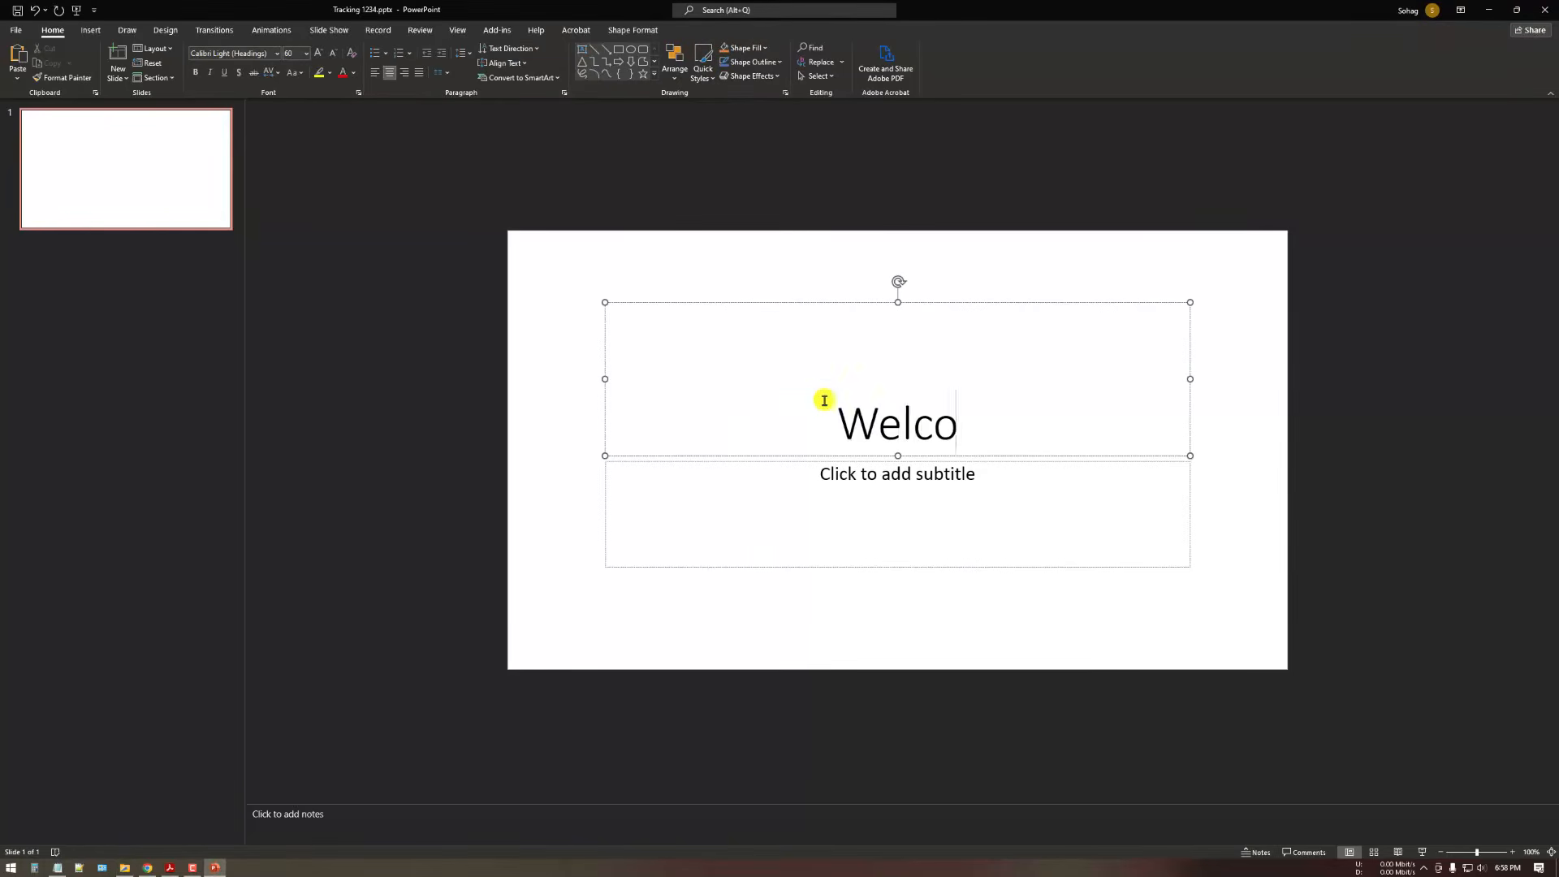
pyautogui.write('me to IN')
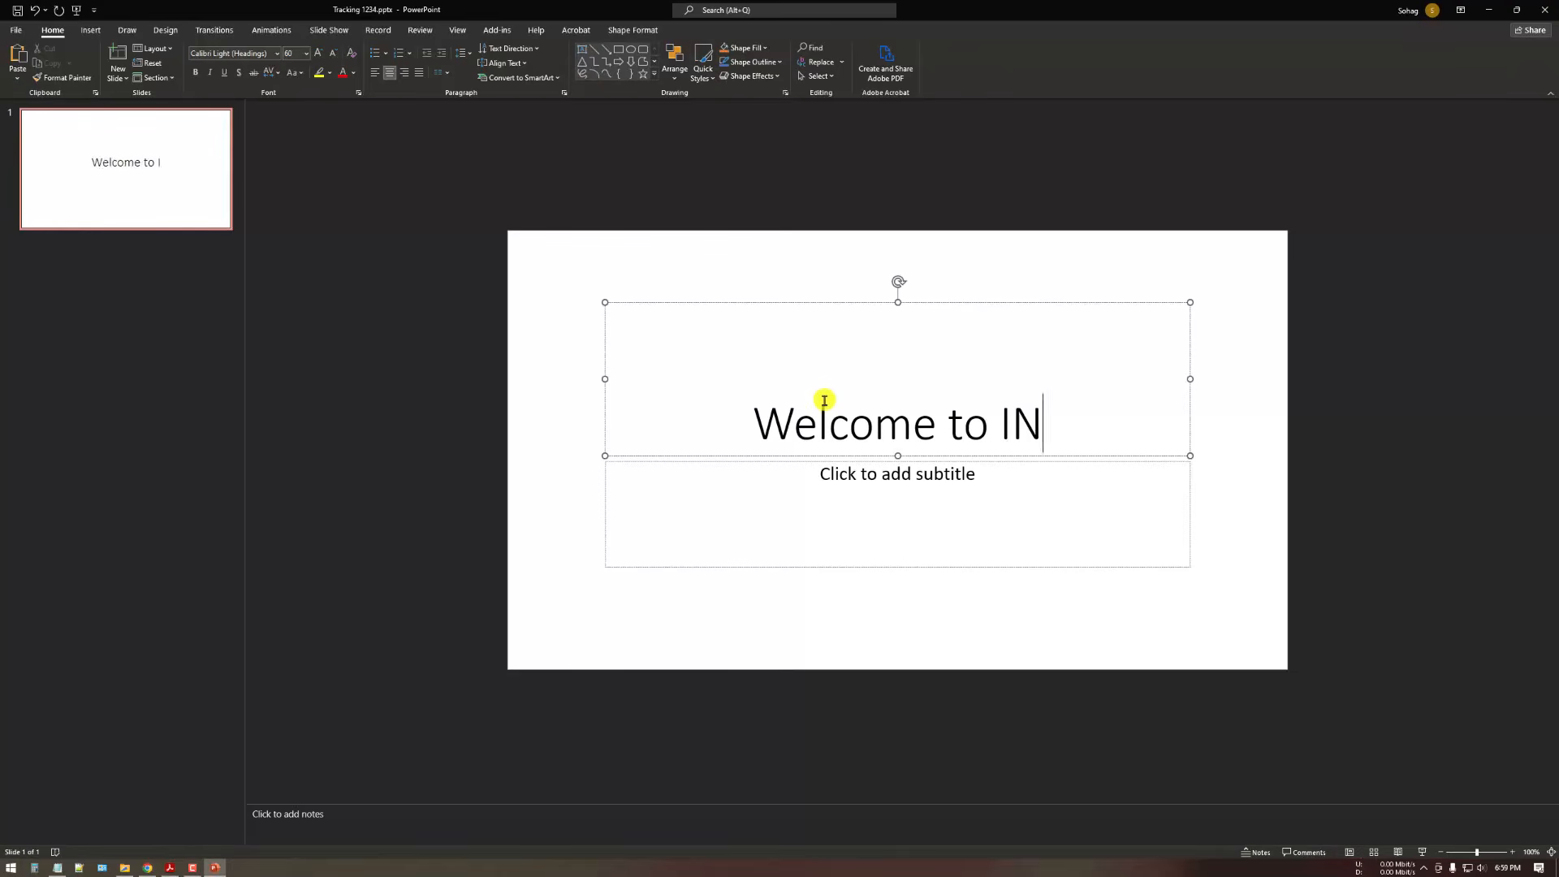
pyautogui.press('BackSpace')
pyautogui.write('FIC')
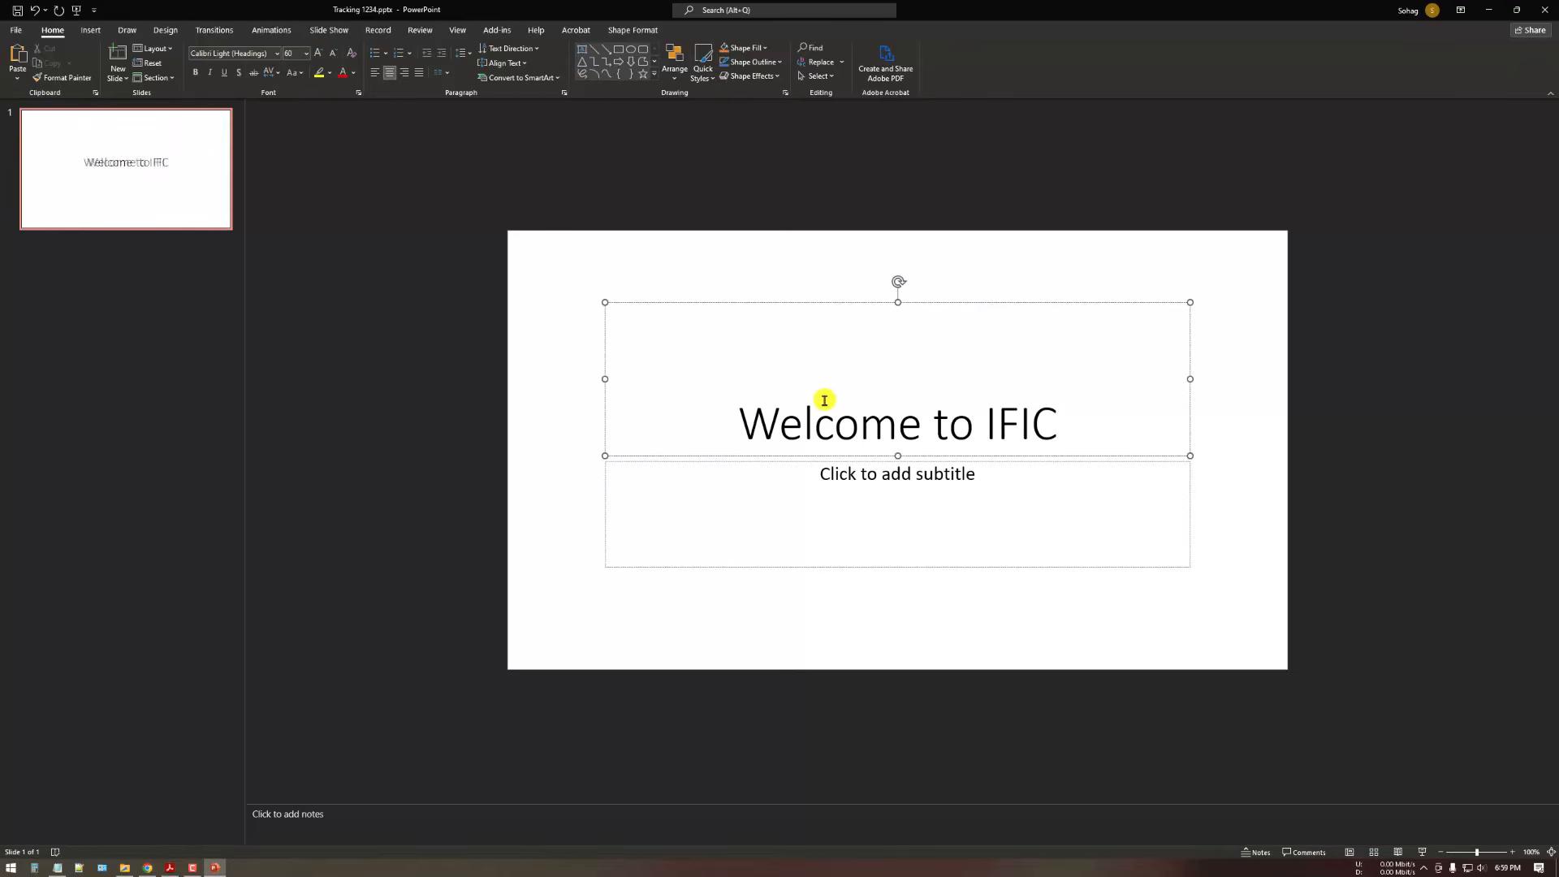
# Step: Make the Welcome to IFIC title bold and colour its text standard green
pyautogui.hotkey('ctrl', 'a')
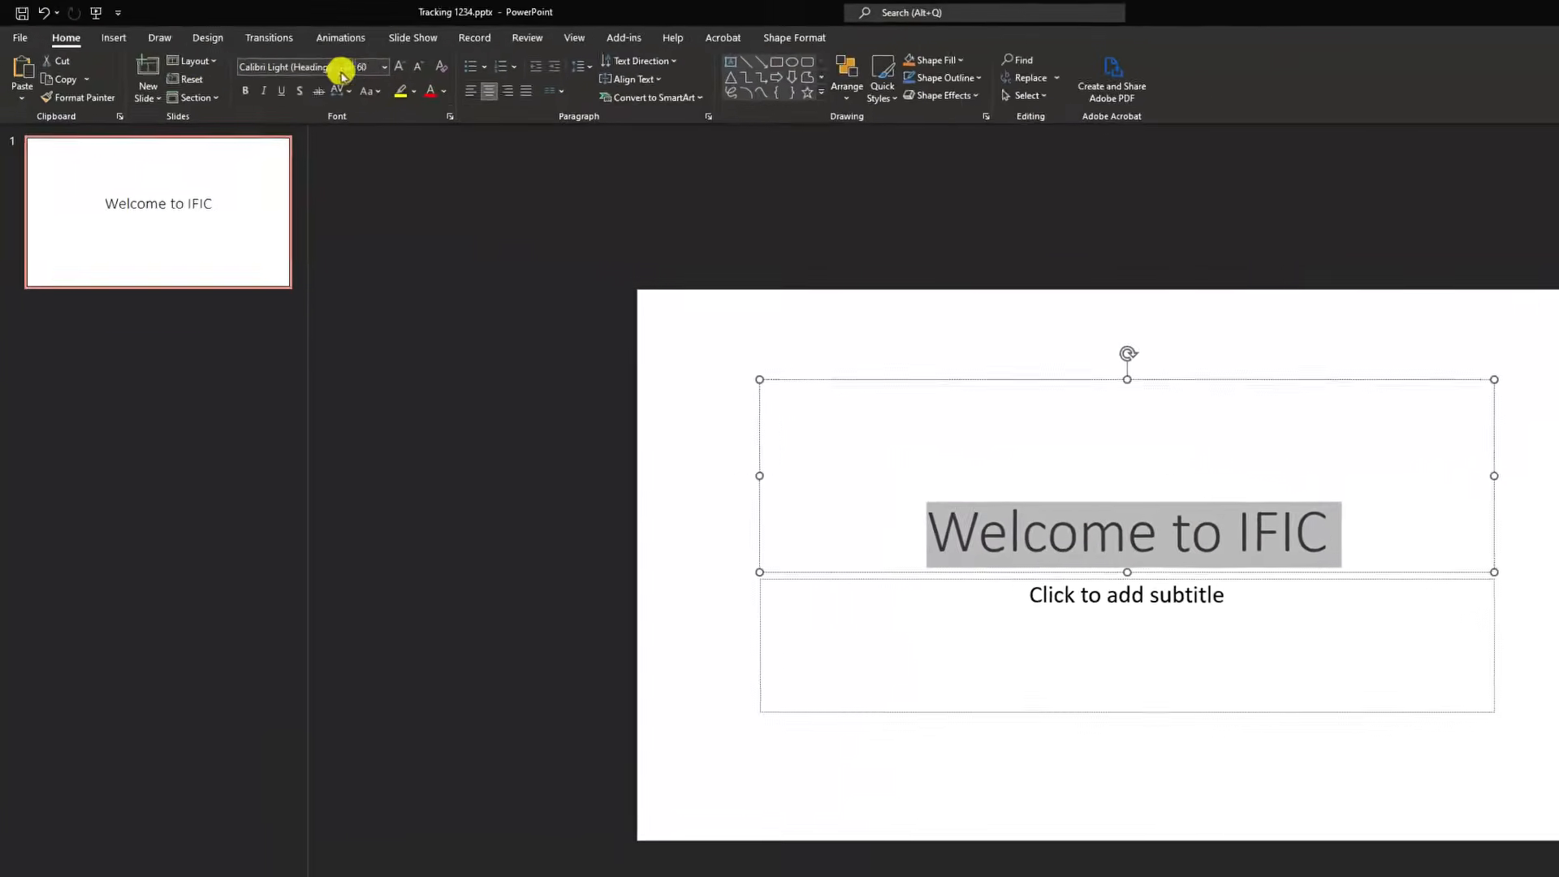
pyautogui.click(273, 54)
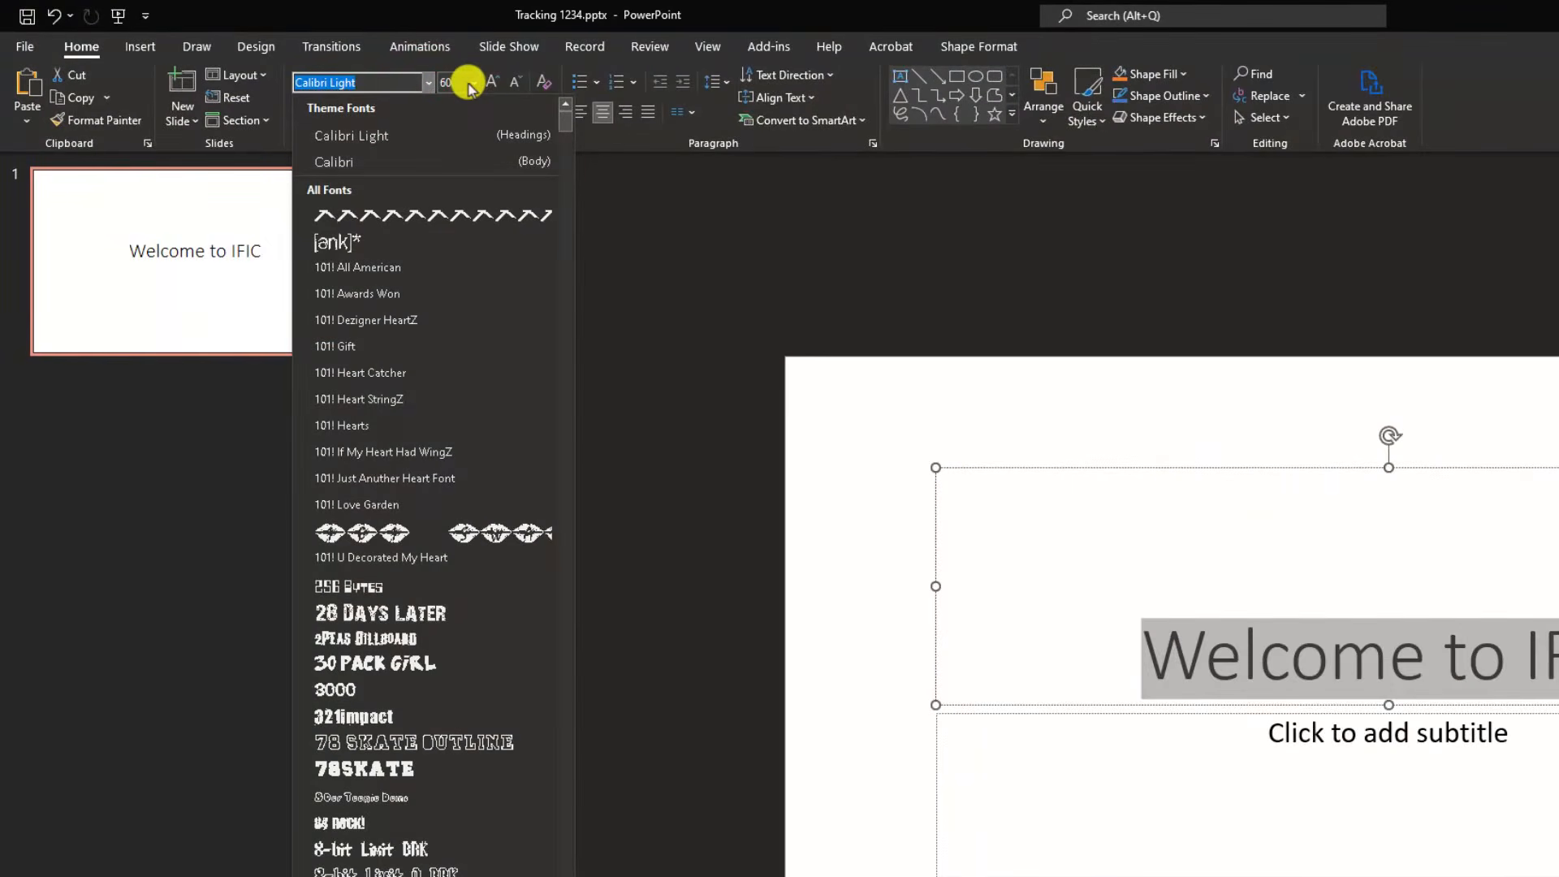
pyautogui.click(1306, 8)
pyautogui.hotkey('ctrl', 'v')
pyautogui.hotkey('ctrl', 'z')
pyautogui.hotkey('ctrl', 'b')
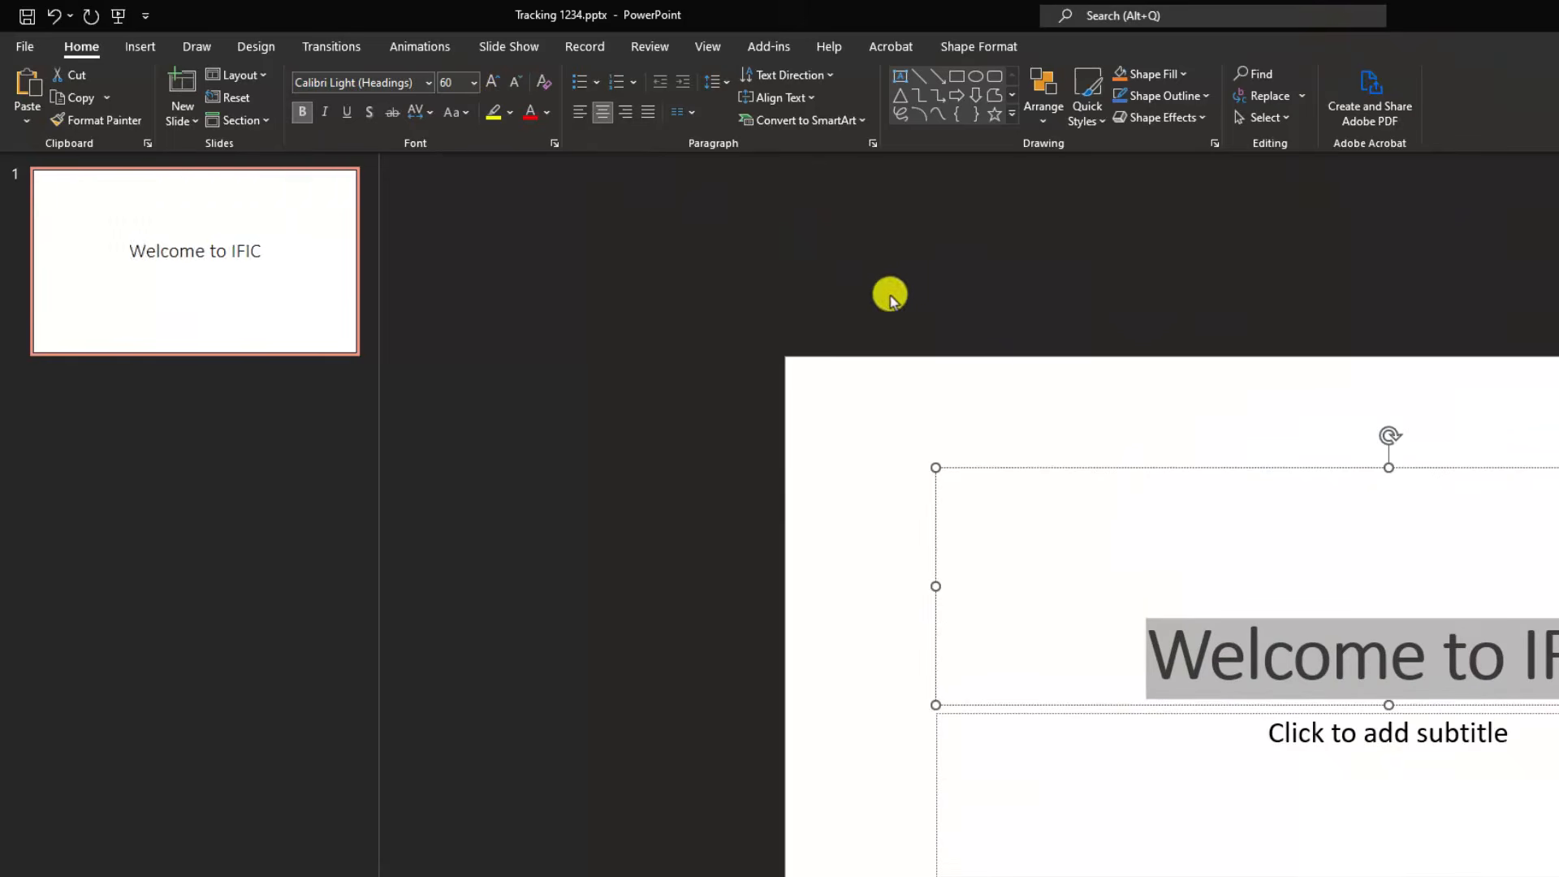
pyautogui.click(547, 112)
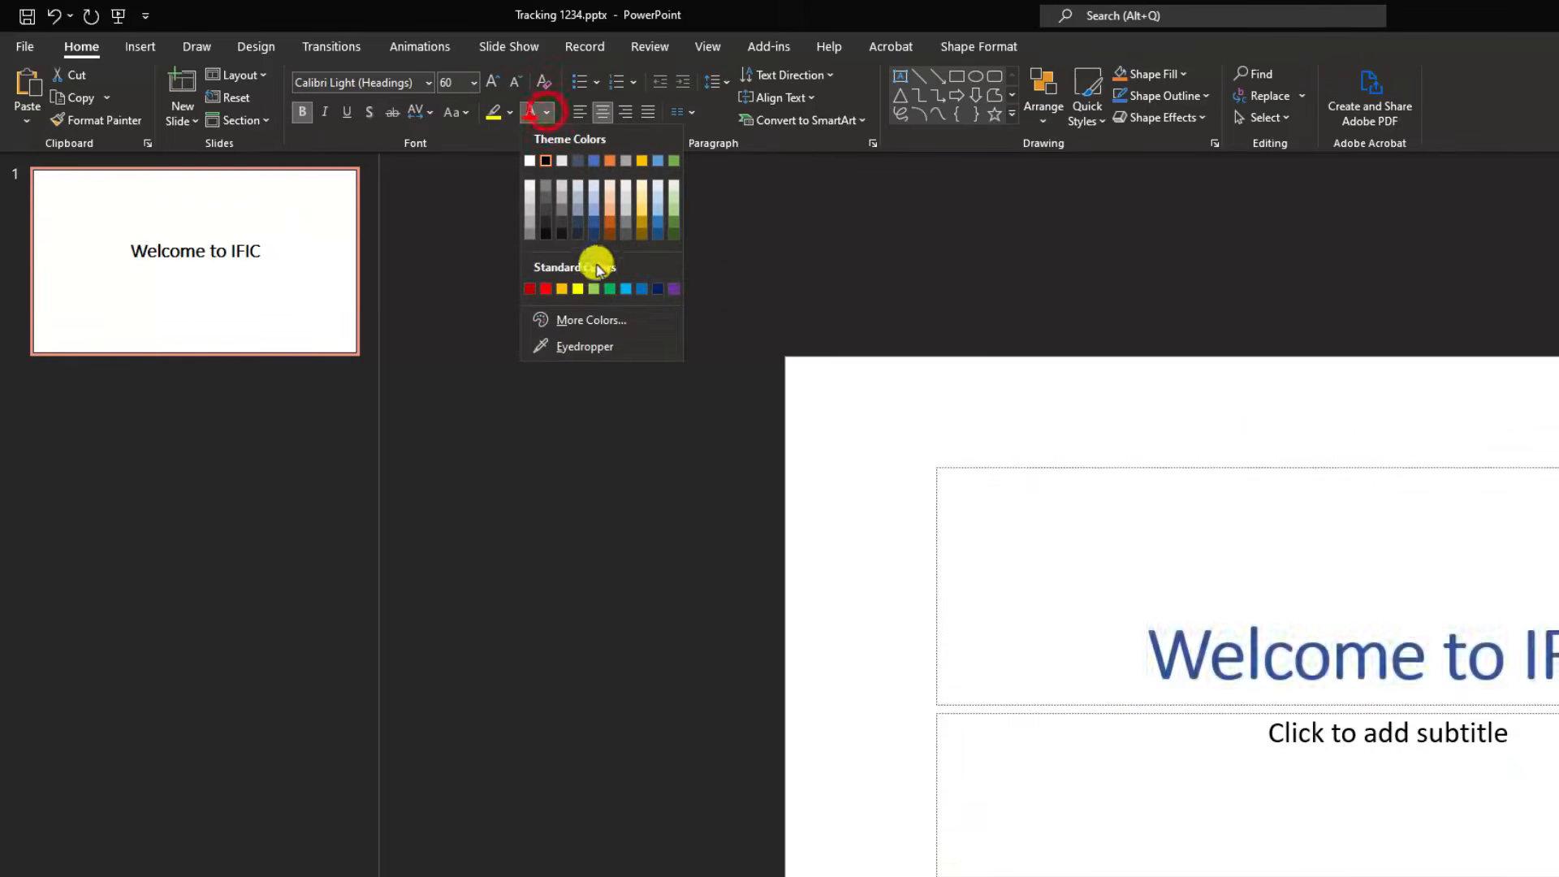
pyautogui.click(611, 291)
# Step: Shrink the title's text box and move it to the upper part of the slide, centred horizontally
pyautogui.click(1291, 647)
pyautogui.moveTo(1273, 530); pyautogui.dragTo(1272, 462)
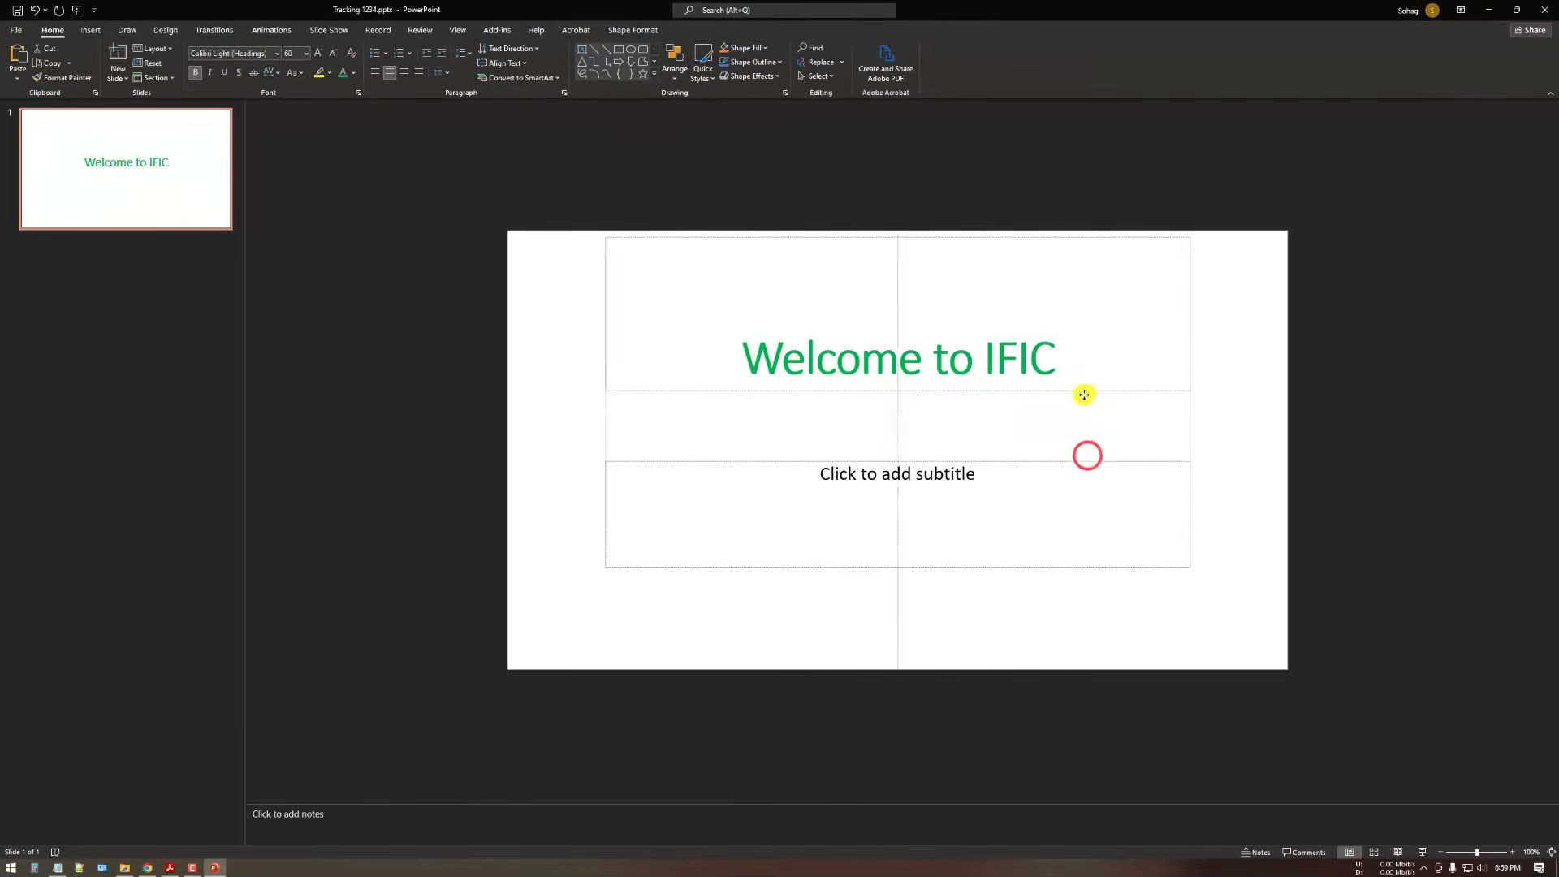
pyautogui.moveTo(1391, 479); pyautogui.dragTo(1260, 434)
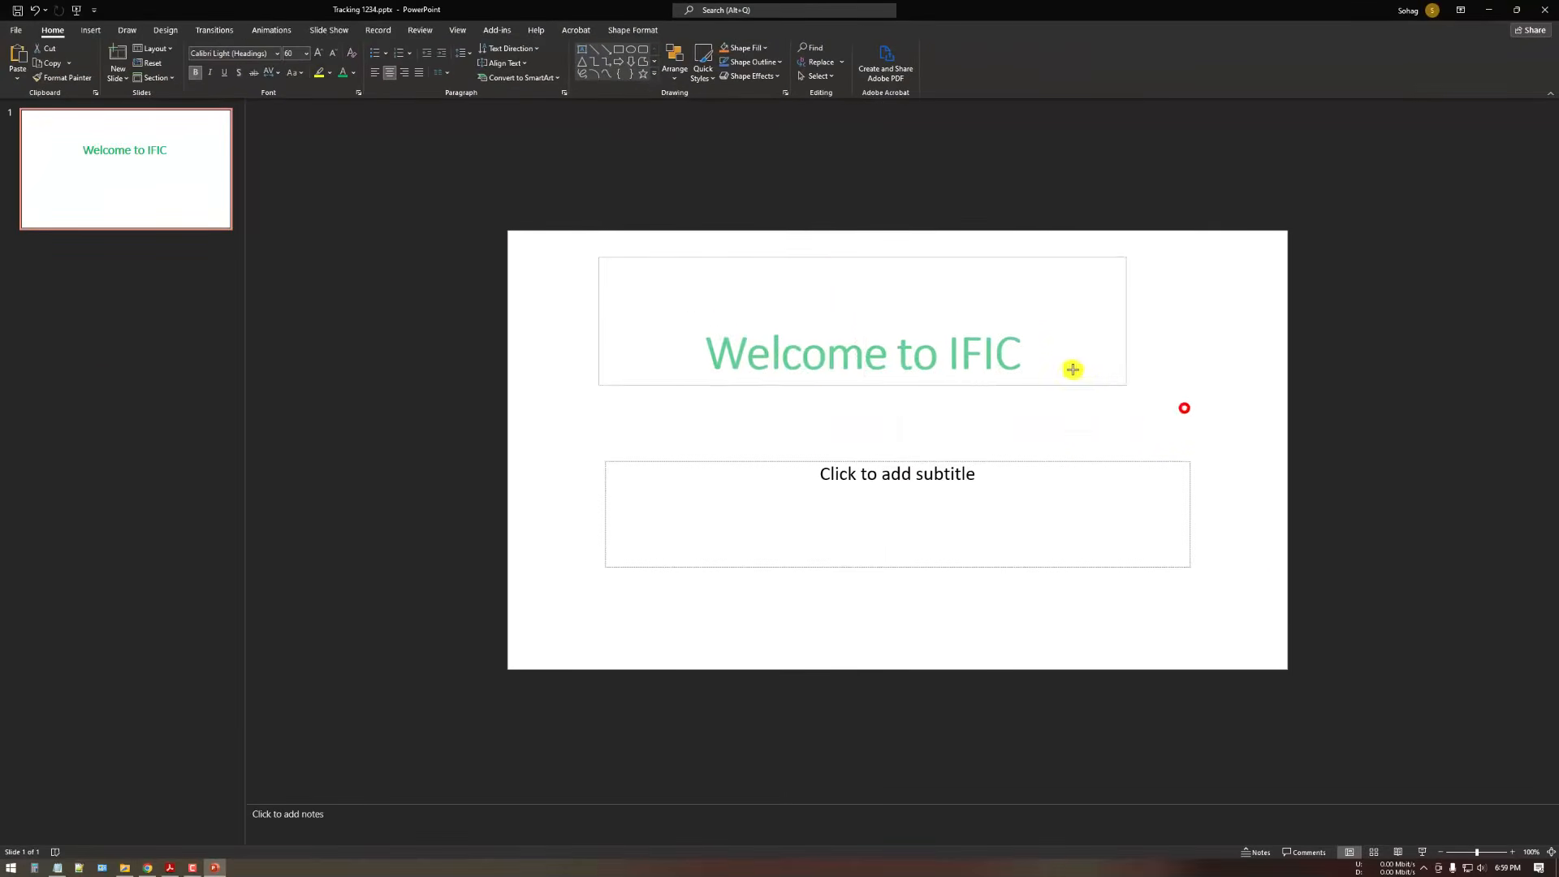
pyautogui.moveTo(1072, 370); pyautogui.dragTo(1046, 348)
# Step: Enter the tracking ID line as the subtitle, using the number from the file name, and place its shrunken box lower on the slide
pyautogui.click(975, 481)
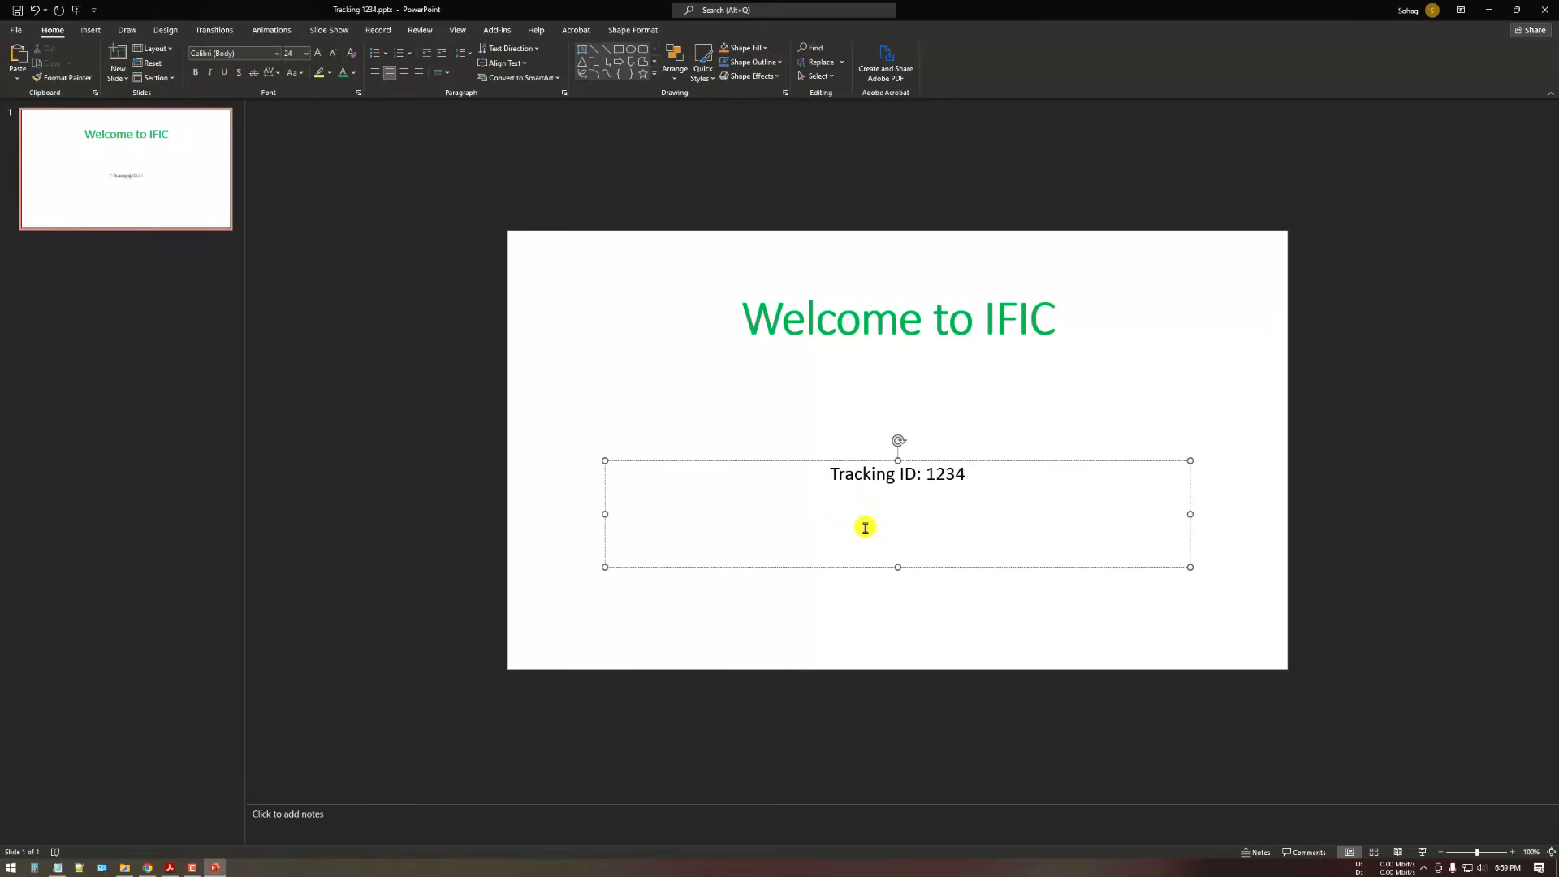
pyautogui.moveTo(1190, 567); pyautogui.dragTo(988, 574)
pyautogui.click(891, 299)
pyautogui.click(600, 410)
# Step: Insert the IFIC logo image from the folder and enlarge it to about 5.42" by 1.9" between the title and the tracking ID line
pyautogui.click(124, 867)
pyautogui.moveTo(933, 351); pyautogui.dragTo(1180, 460)
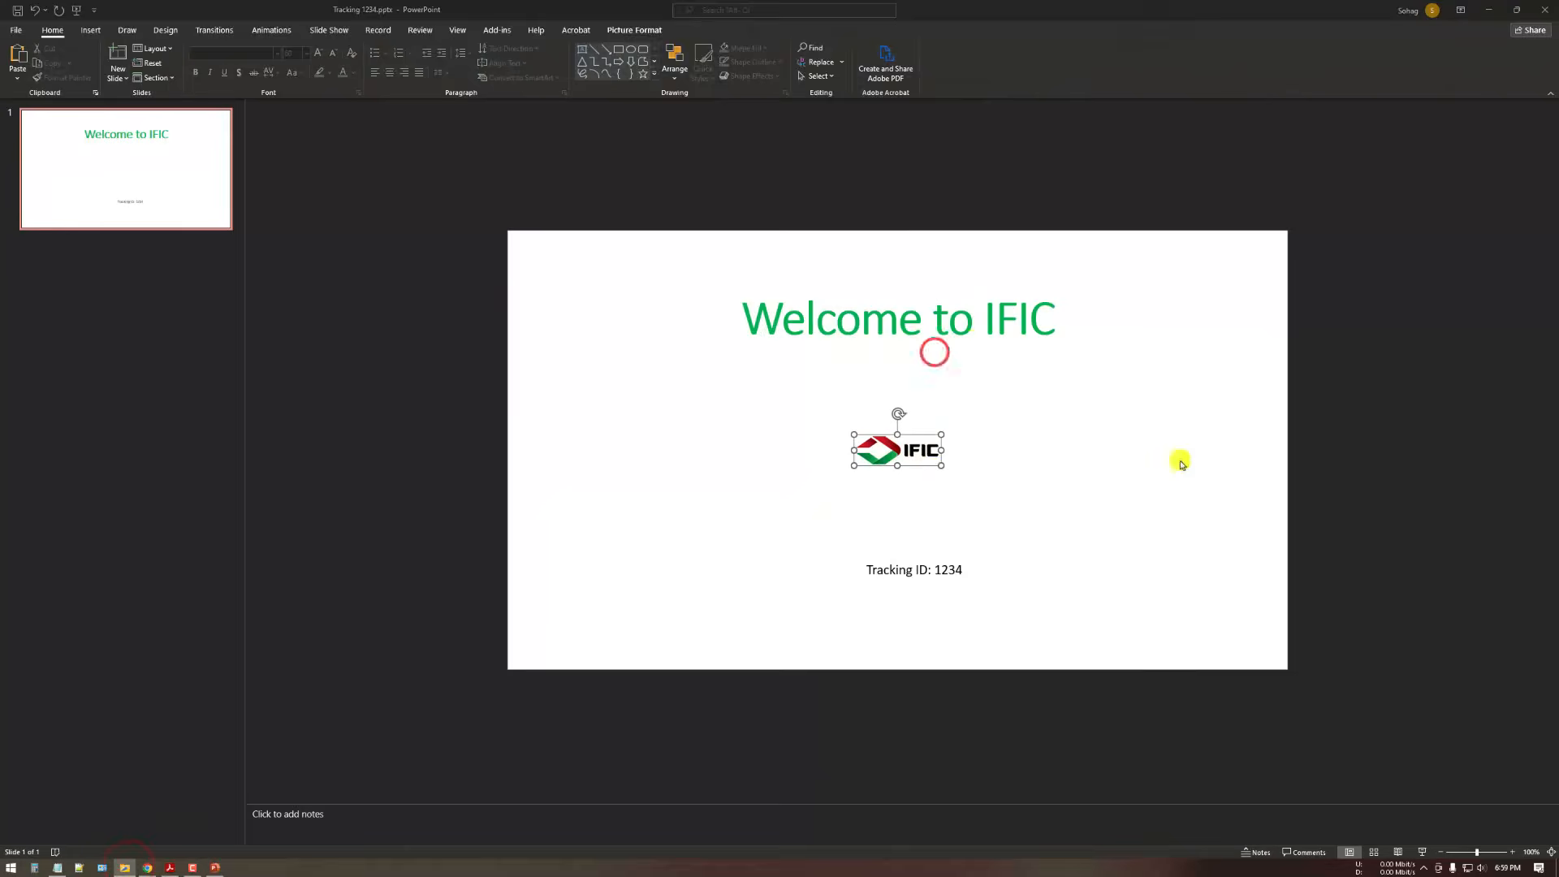
pyautogui.moveTo(938, 466)
pyautogui.mouseDown()
pyautogui.moveTo(1117, 544)
pyautogui.moveTo(929, 452)
pyautogui.mouseUp()
pyautogui.click(925, 575)
pyautogui.click(891, 324)
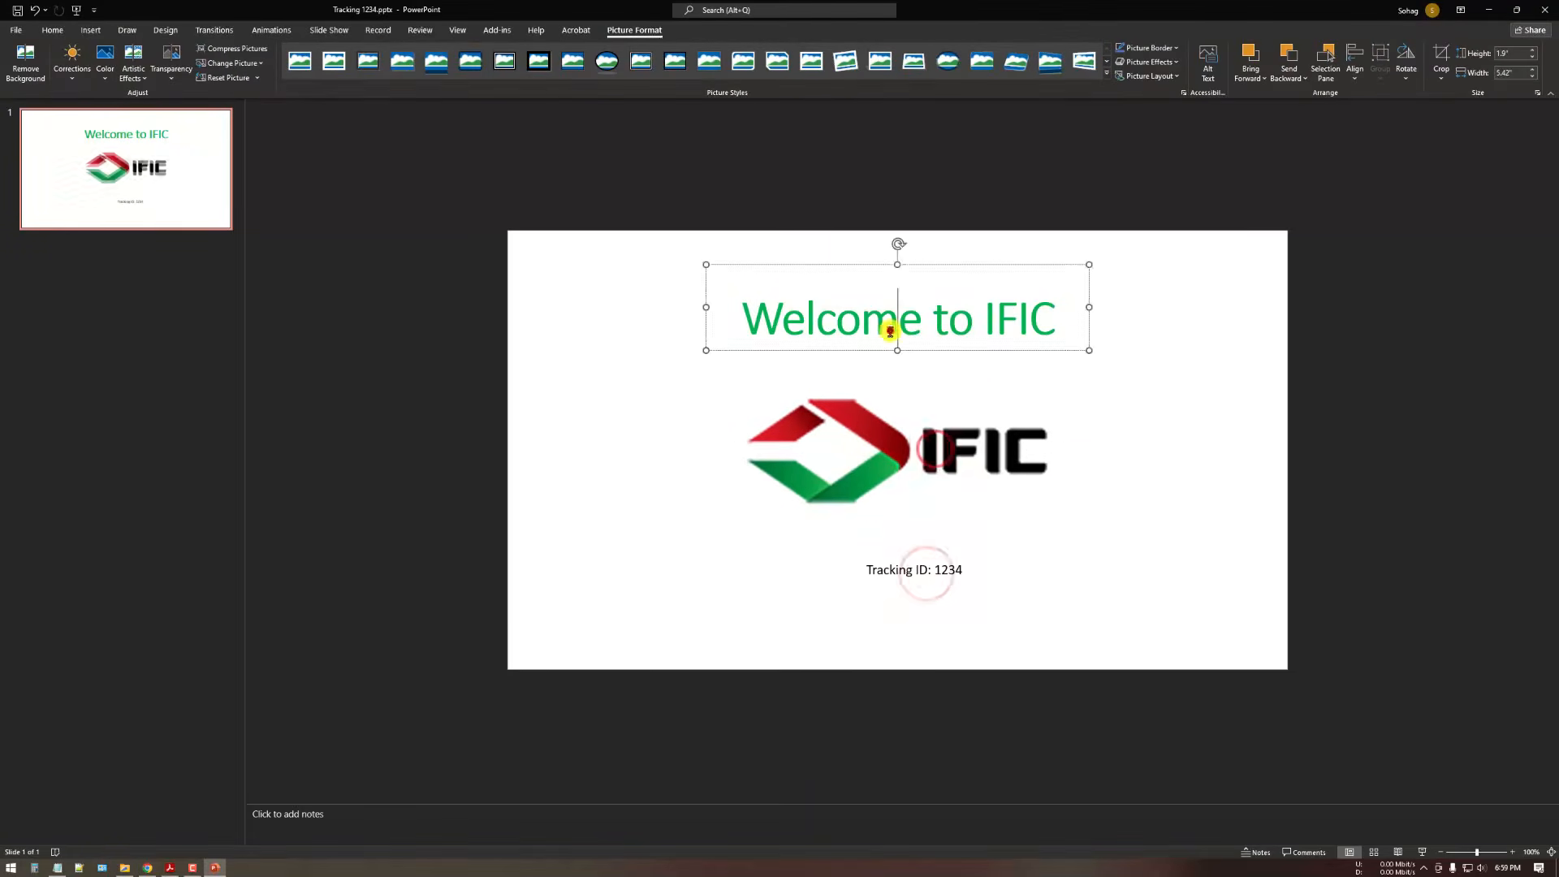
pyautogui.click(1171, 589)
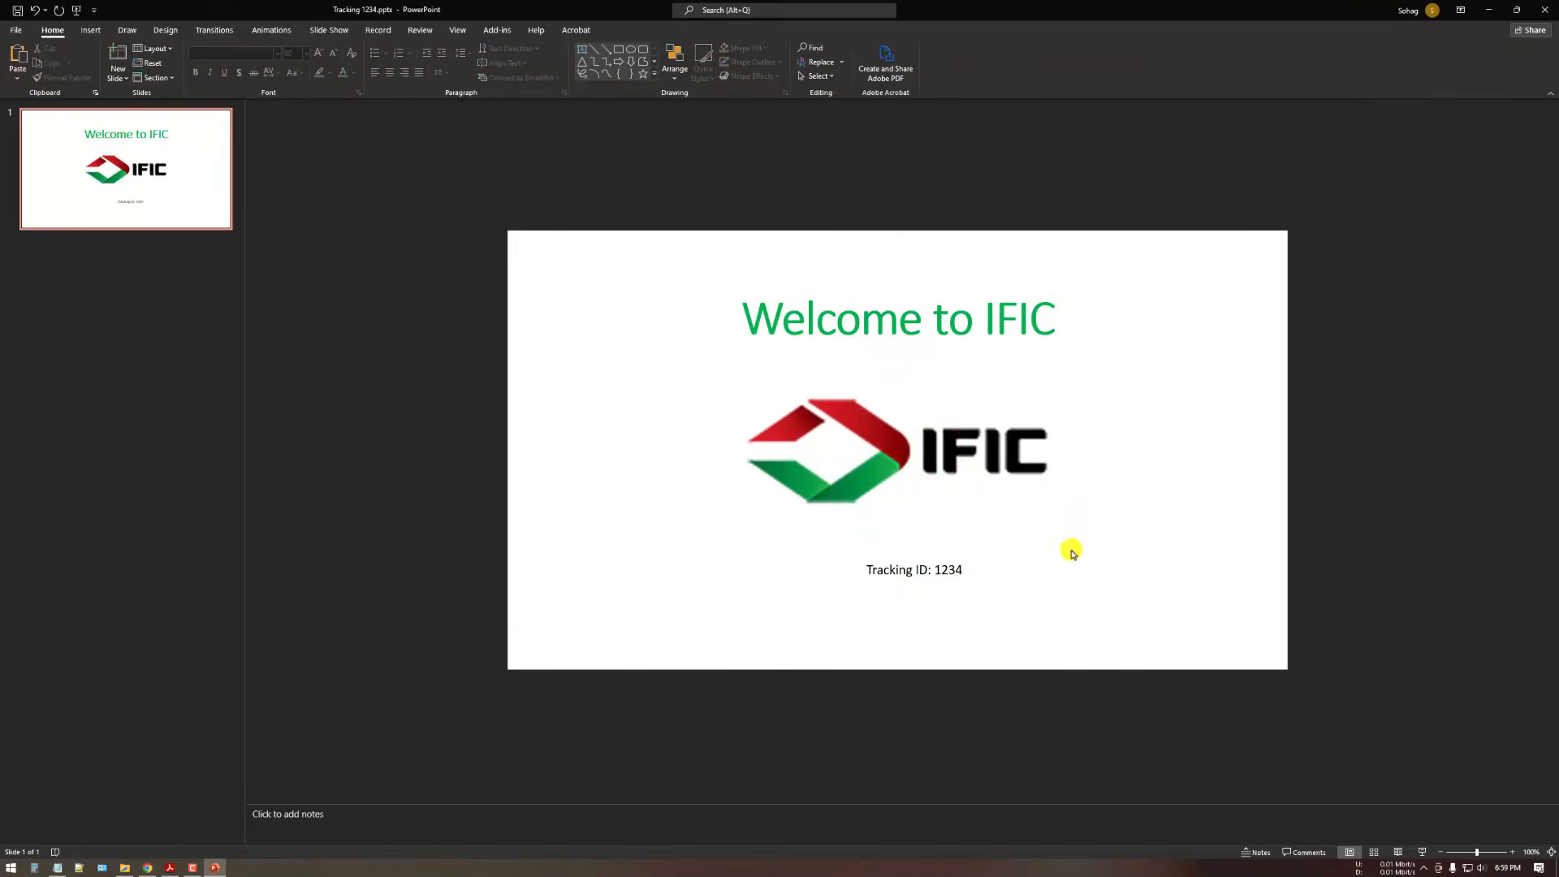
# Step: Add a second slide after the title slide and enter IFIC Profile from Exam Test File.txt as its title
pyautogui.rightClick(145, 185)
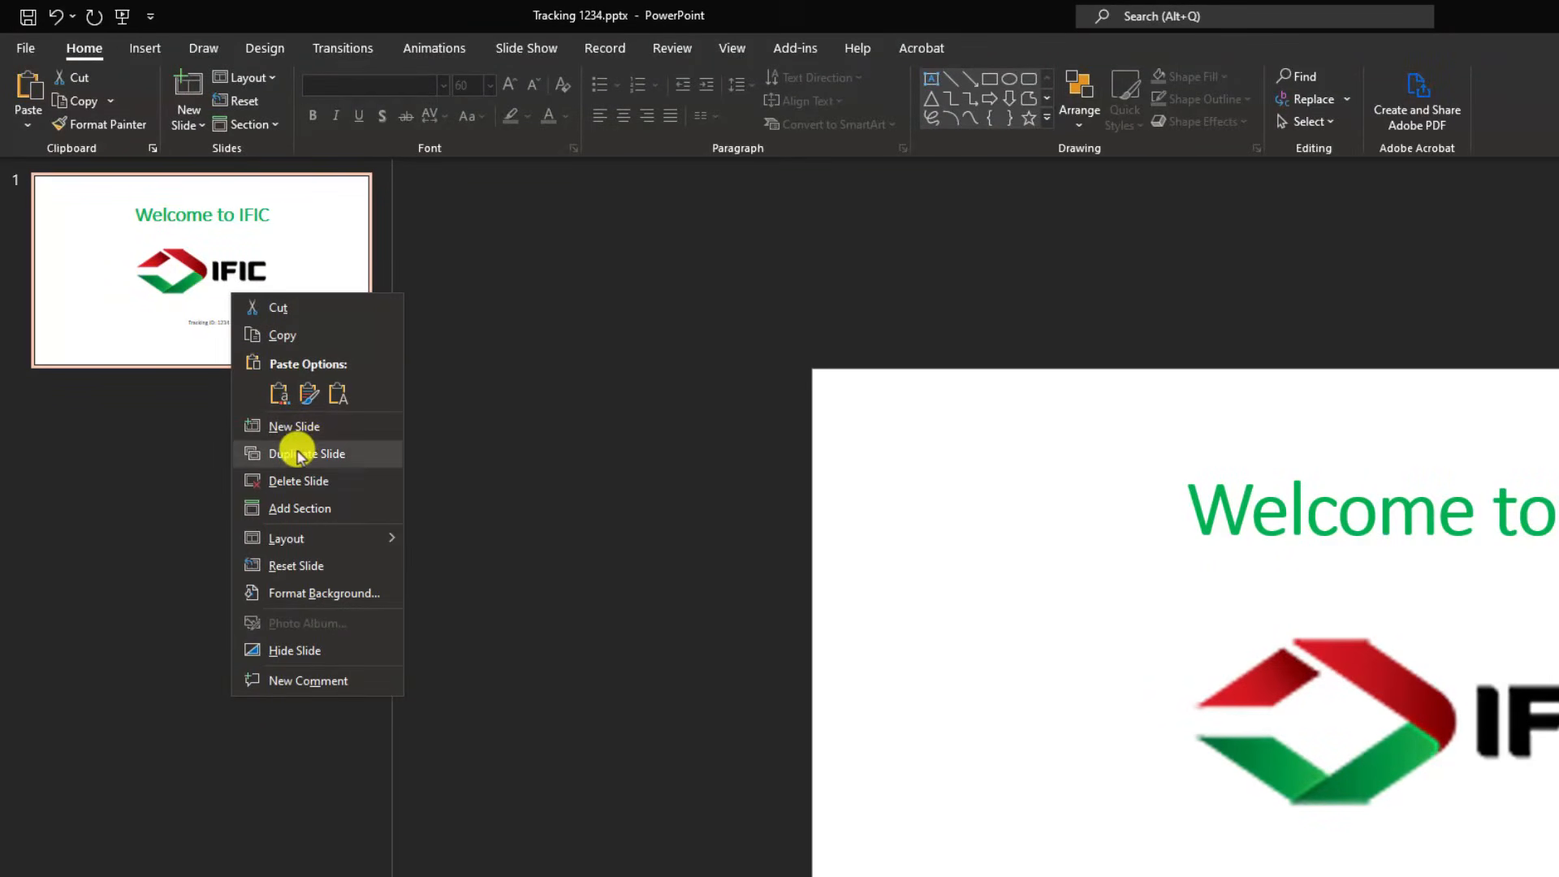
pyautogui.click(286, 426)
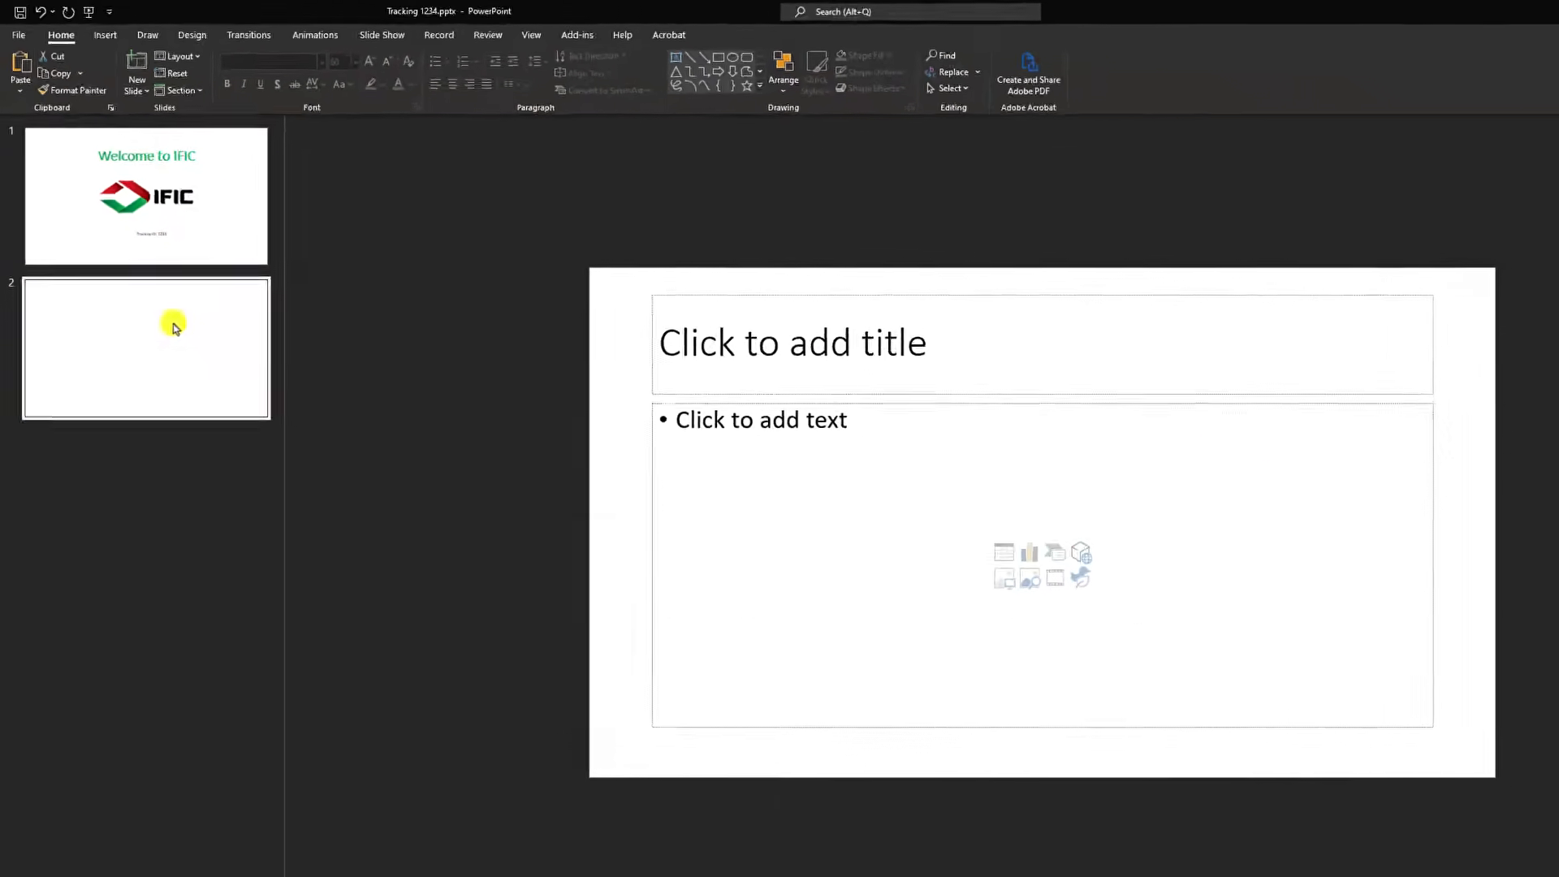
pyautogui.click(686, 293)
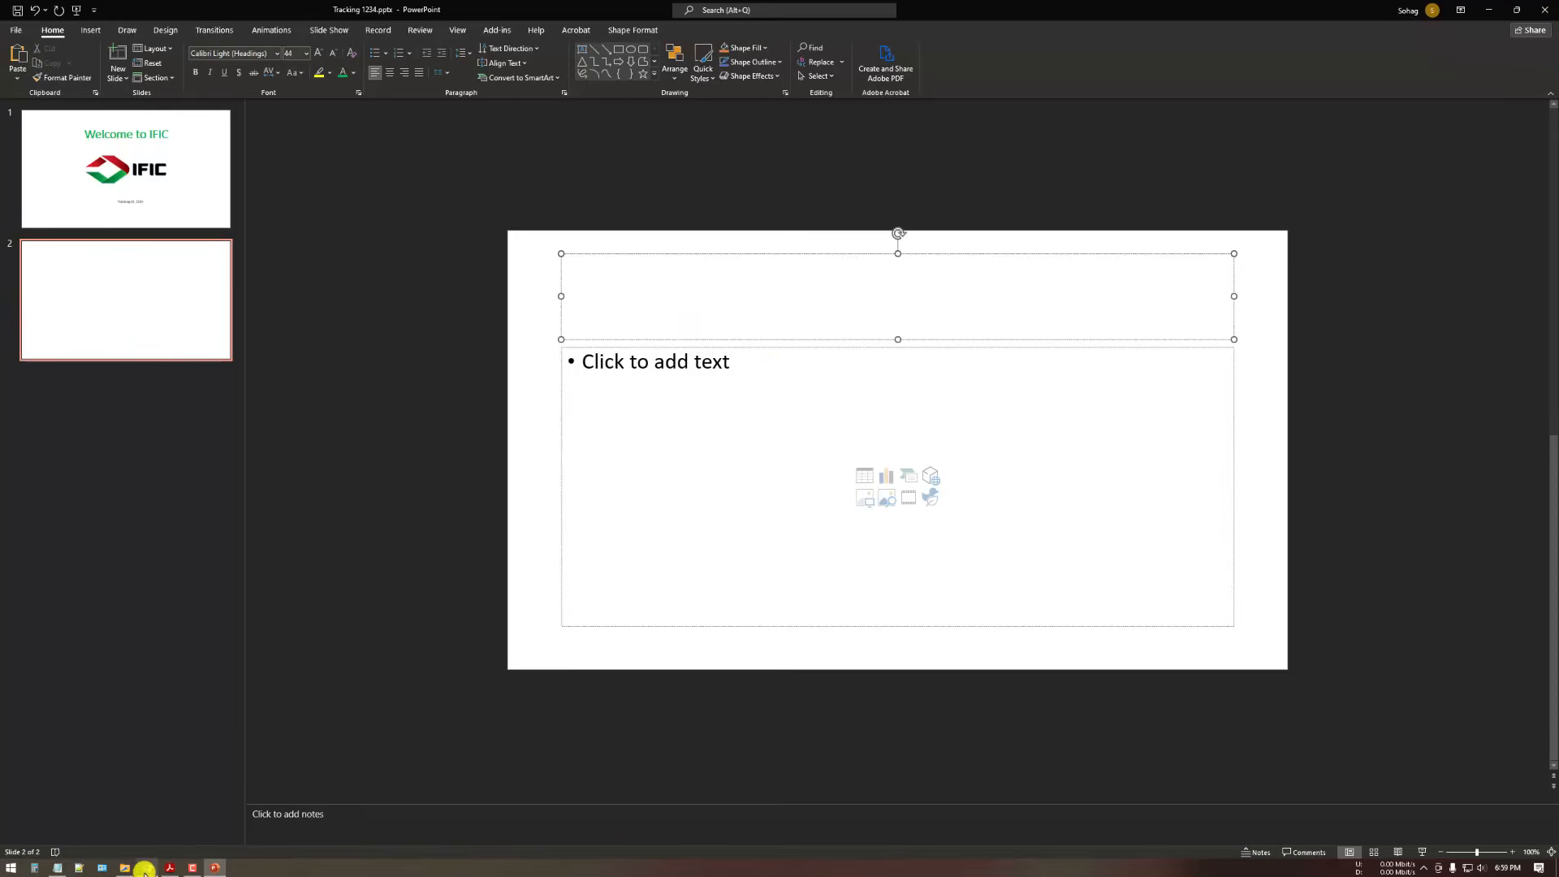
pyautogui.click(57, 867)
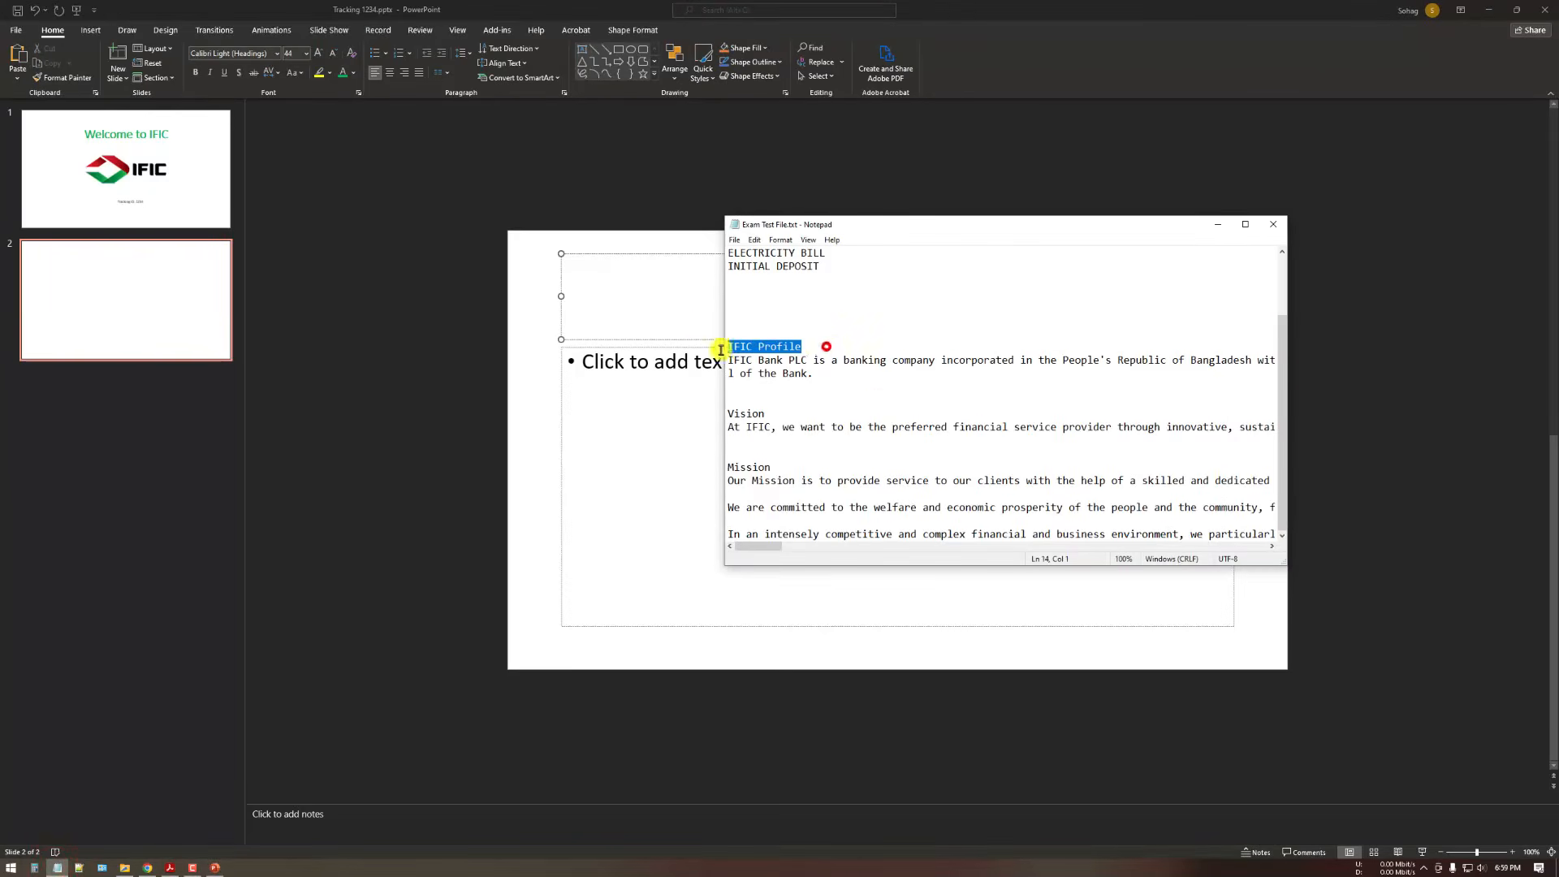
pyautogui.click(670, 312)
pyautogui.write('IFIC Profile')
# Step: Make the IFIC Profile title bold and centre it
pyautogui.click(905, 296)
pyautogui.moveTo(859, 307); pyautogui.dragTo(566, 304)
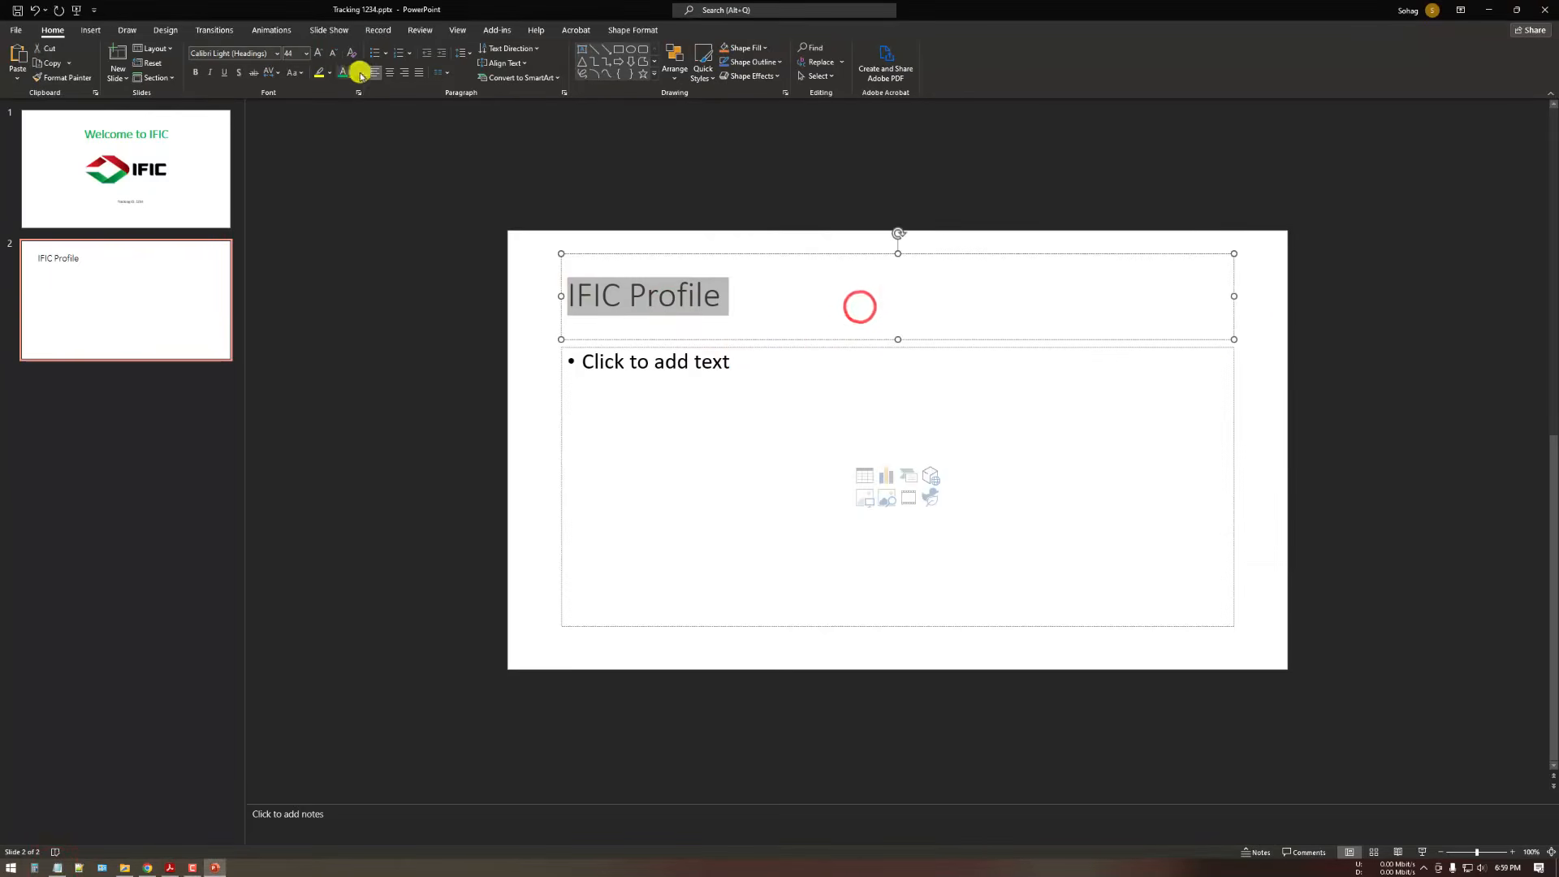
pyautogui.click(391, 72)
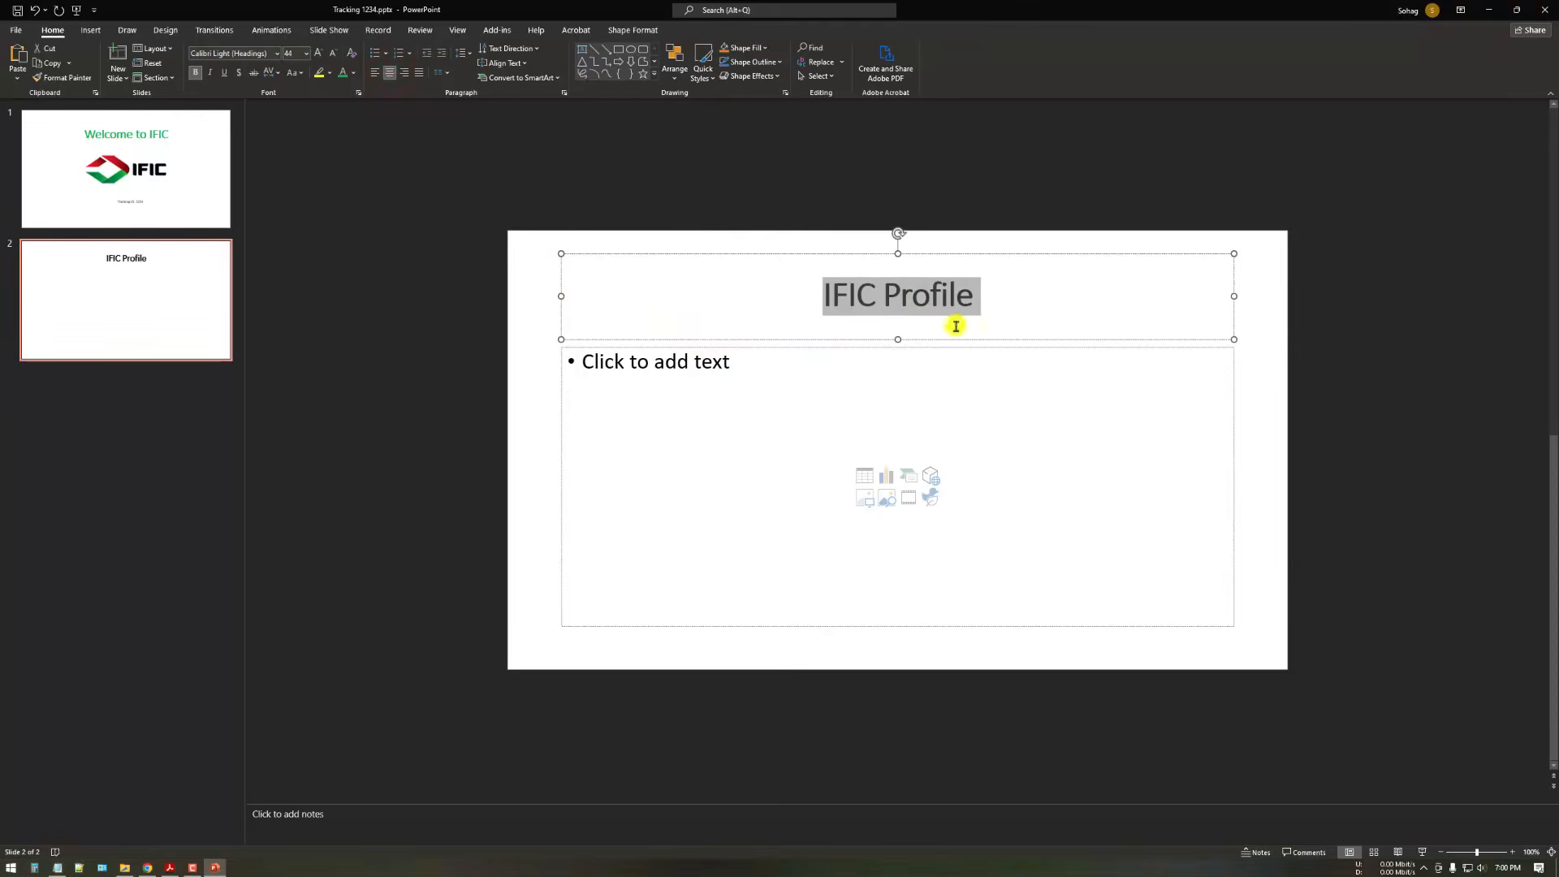
# Step: Copy the IFIC Bank PLC profile paragraph from Exam Test File.txt into the body of slide 2
pyautogui.click(56, 867)
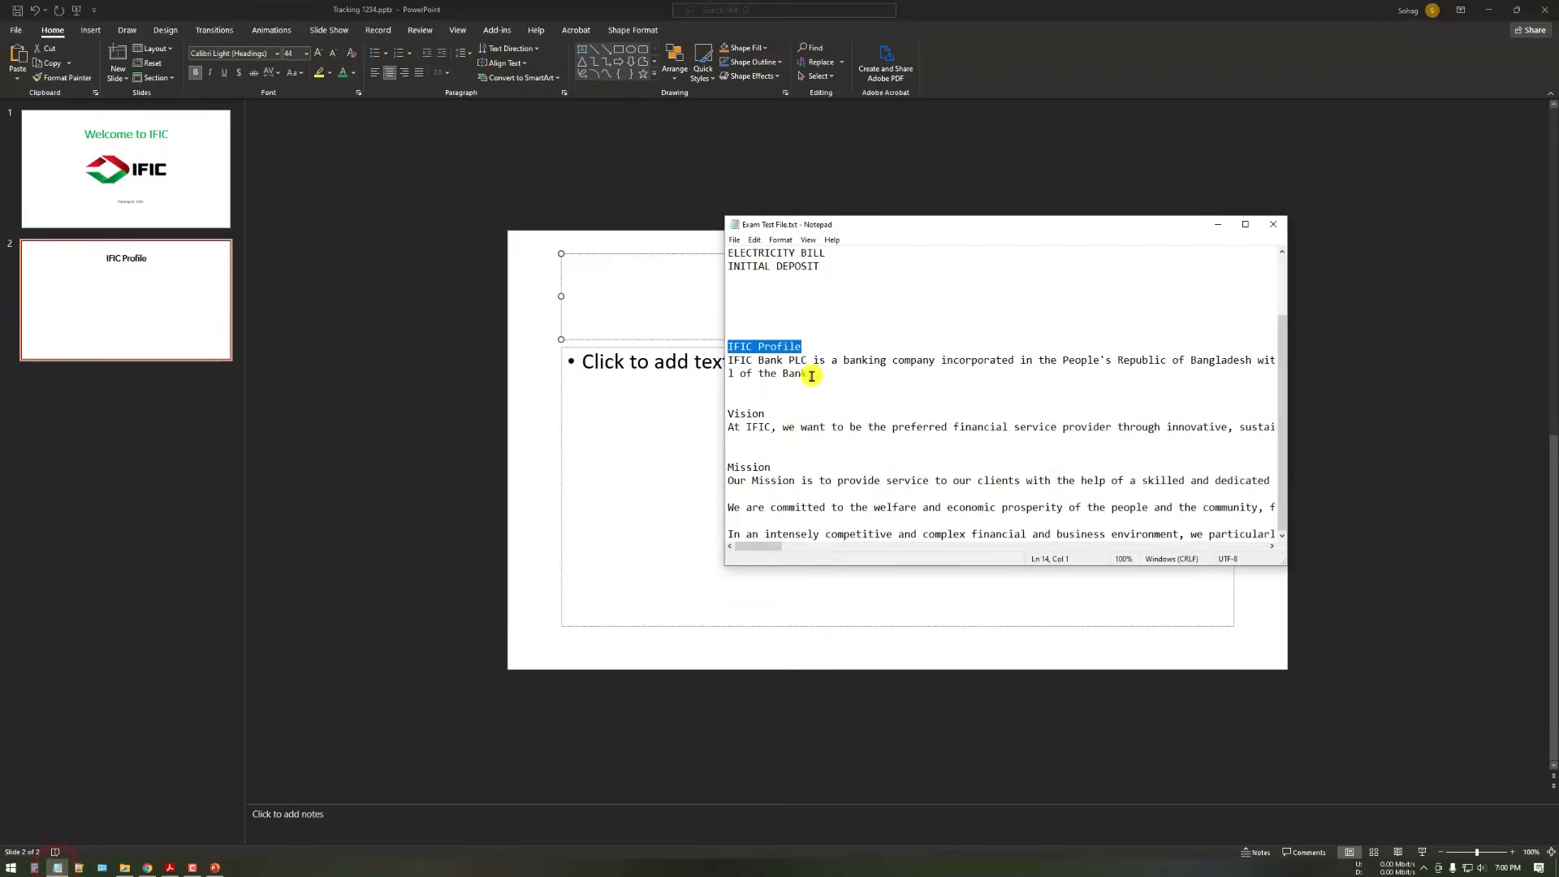
pyautogui.moveTo(816, 375); pyautogui.dragTo(707, 360)
pyautogui.hotkey('ctrl', 'c')
pyautogui.click(671, 470)
pyautogui.click(821, 427)
pyautogui.hotkey('ctrl', 'v')
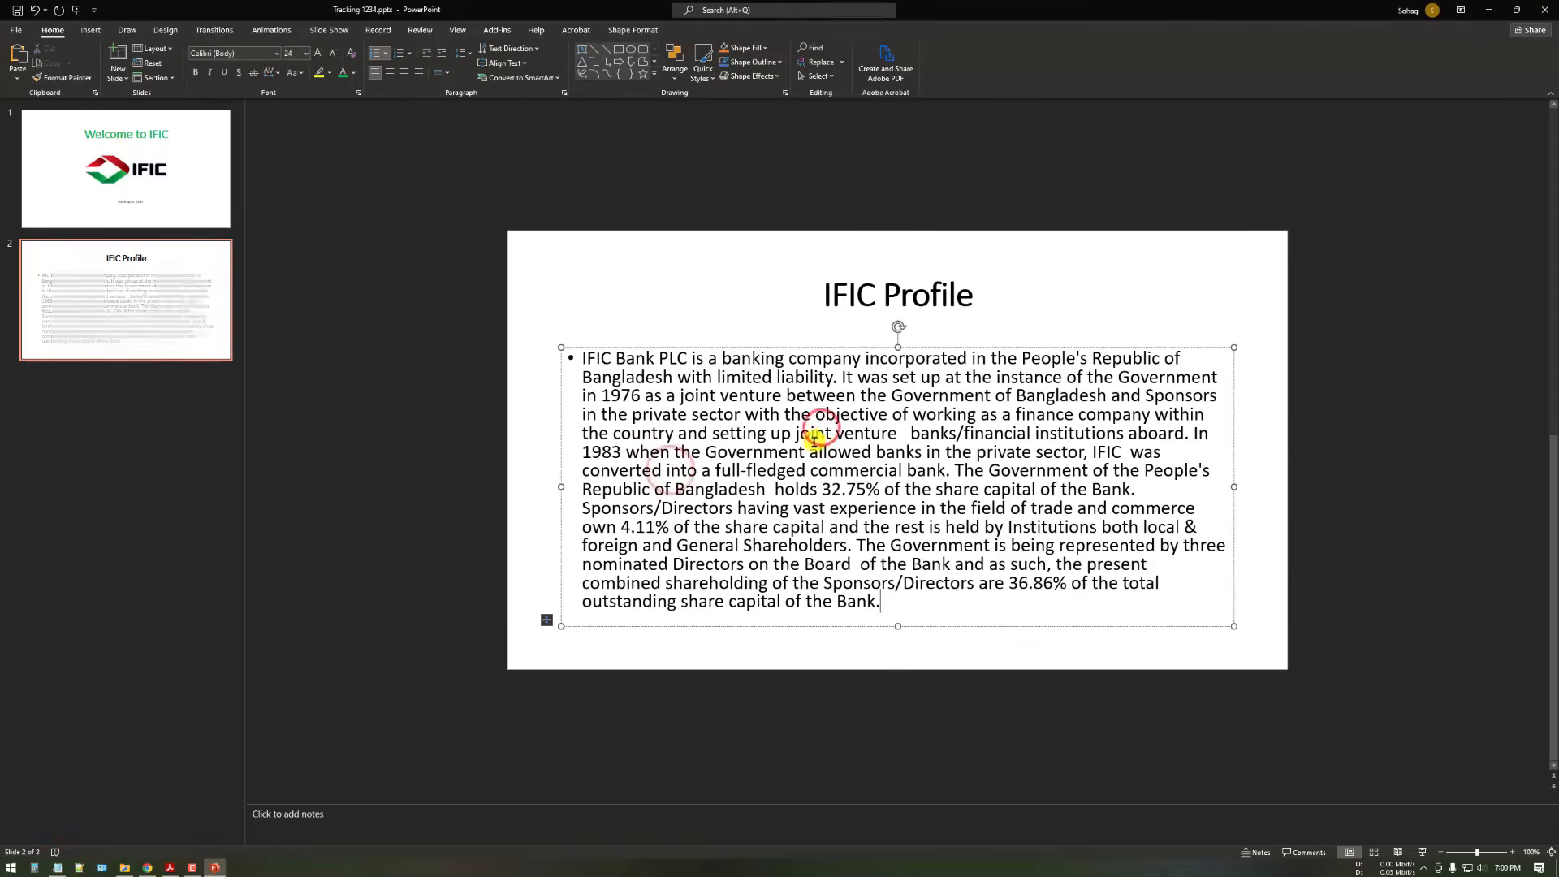
# Step: Increase the line spacing of the whole profile paragraph on slide 2
pyautogui.hotkey('ctrl', 'a')
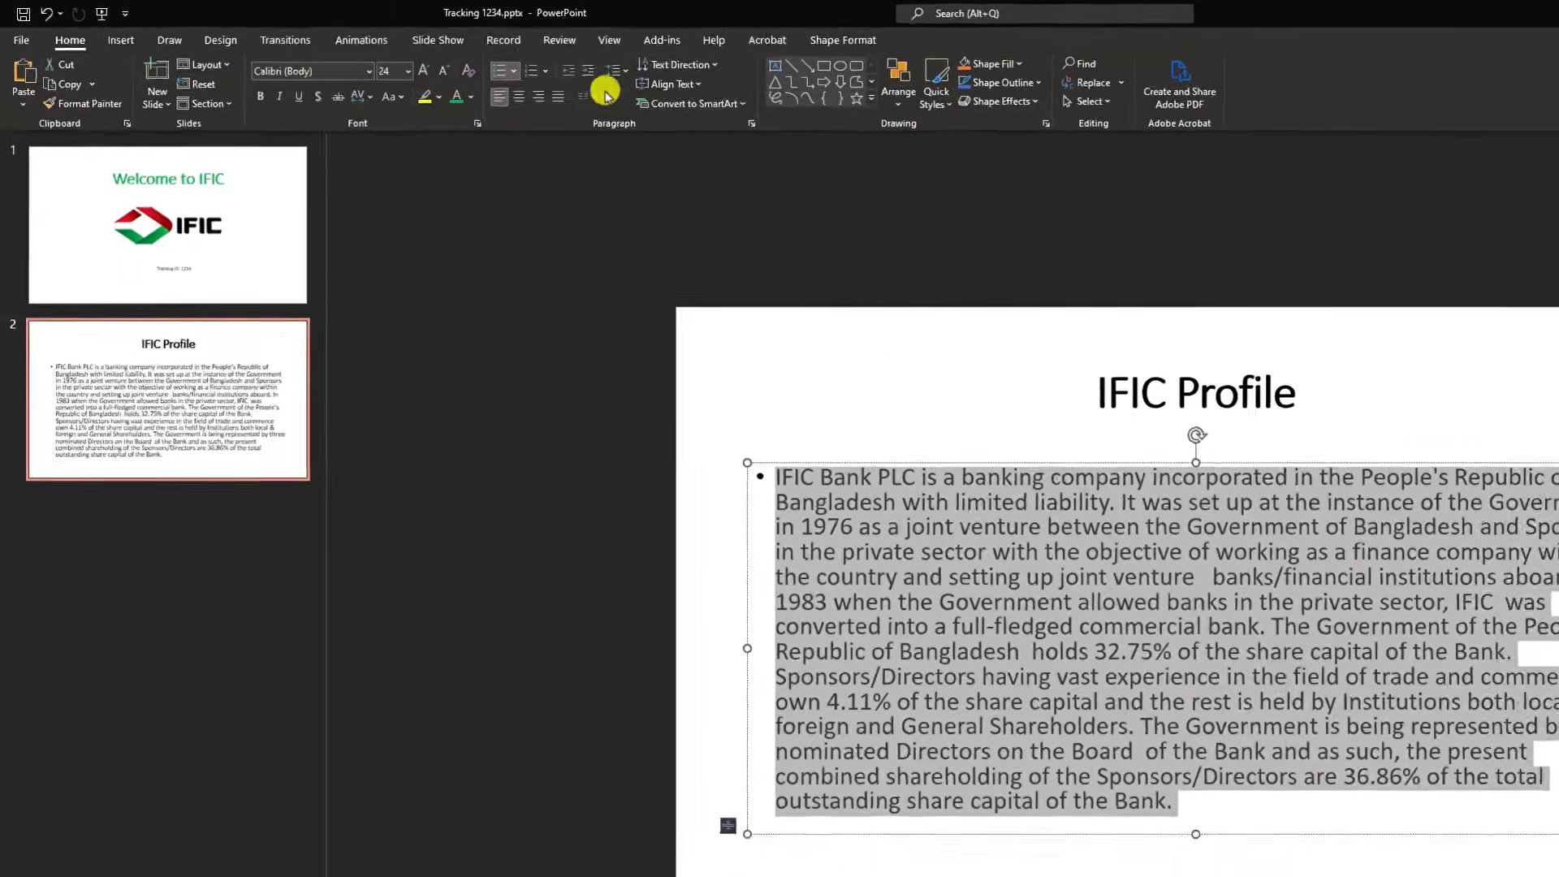
pyautogui.click(615, 70)
pyautogui.click(657, 104)
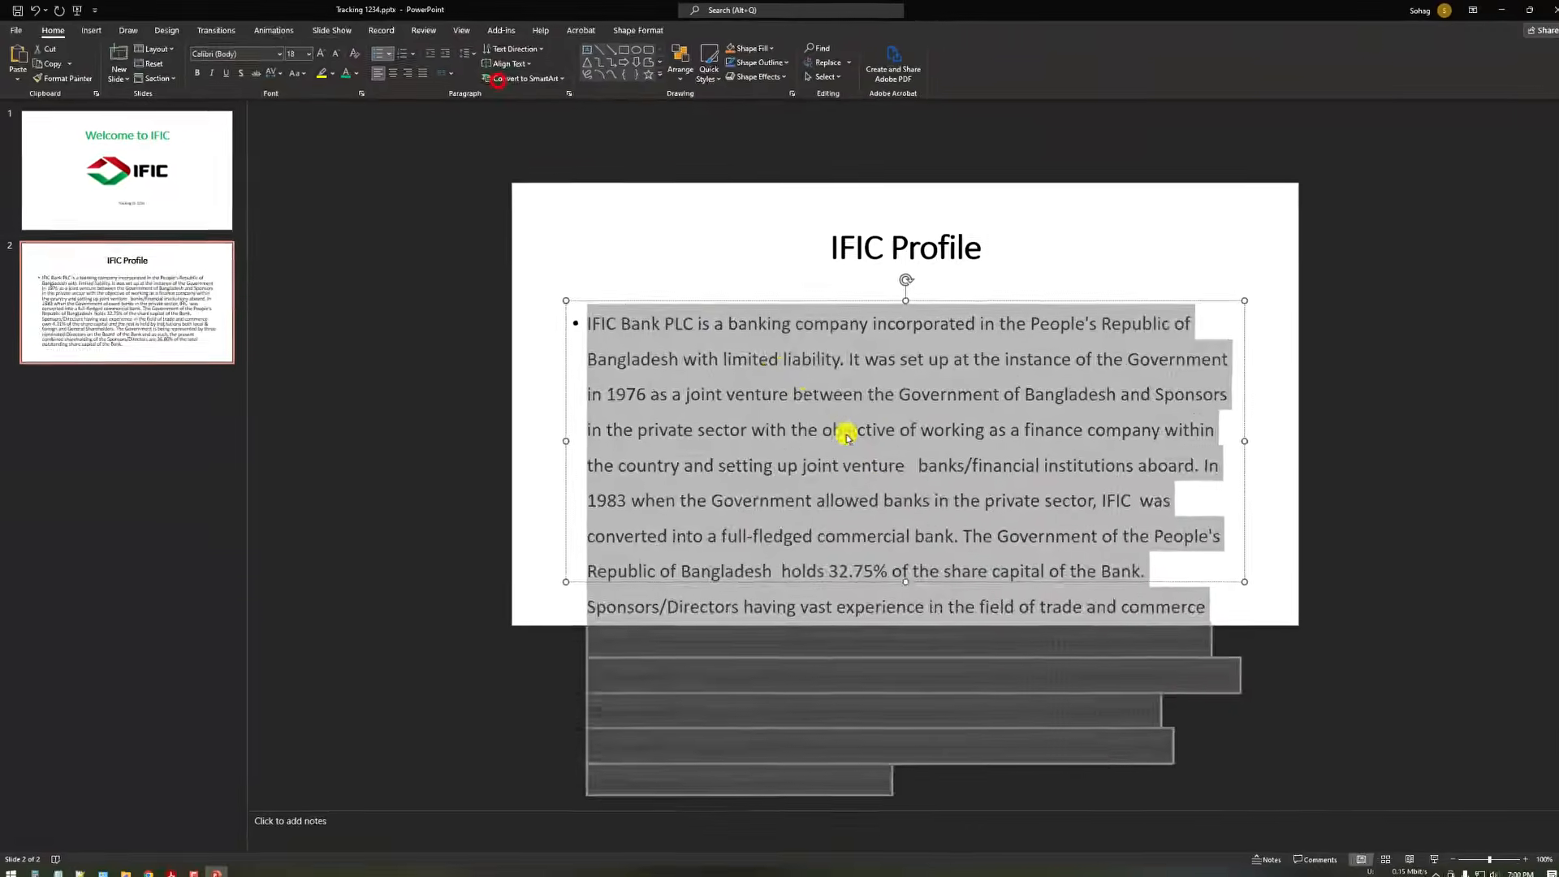
pyautogui.click(463, 392)
pyautogui.click(841, 478)
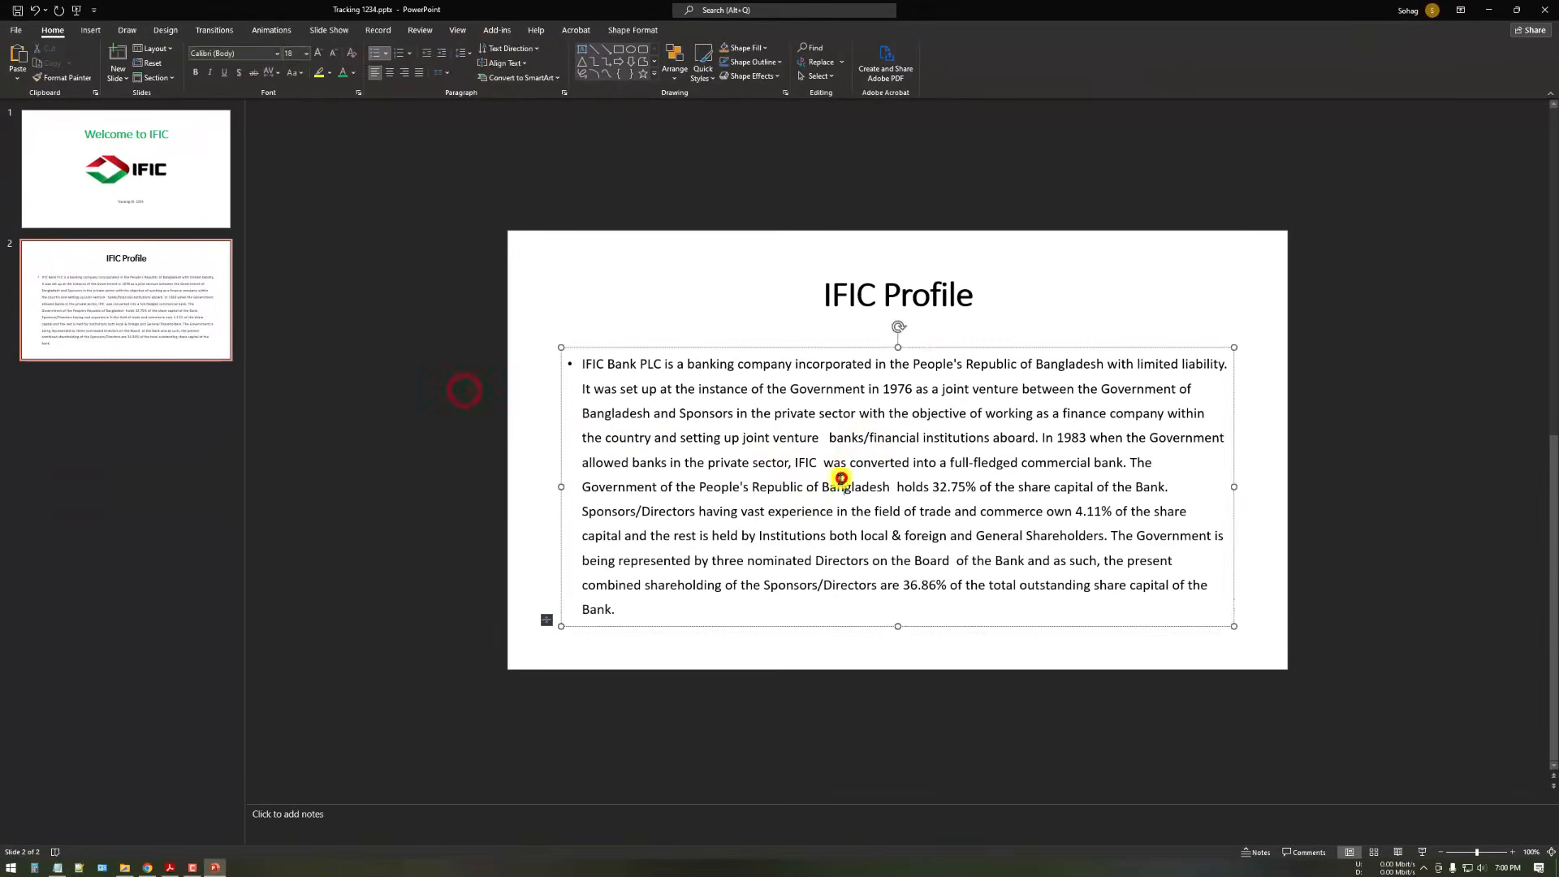
# Step: Underline the IFIC Profile title
pyautogui.click(901, 296)
pyautogui.moveTo(980, 291); pyautogui.dragTo(595, 270)
pyautogui.hotkey('ctrl', 'u')
pyautogui.click(1277, 291)
# Step: Shrink the IFIC Profile title box slightly and move both the title and the body text higher on the slide
pyautogui.click(985, 280)
pyautogui.click(930, 294)
pyautogui.moveTo(1234, 337); pyautogui.dragTo(1206, 330)
pyautogui.moveTo(984, 253); pyautogui.dragTo(1001, 231)
pyautogui.click(960, 334)
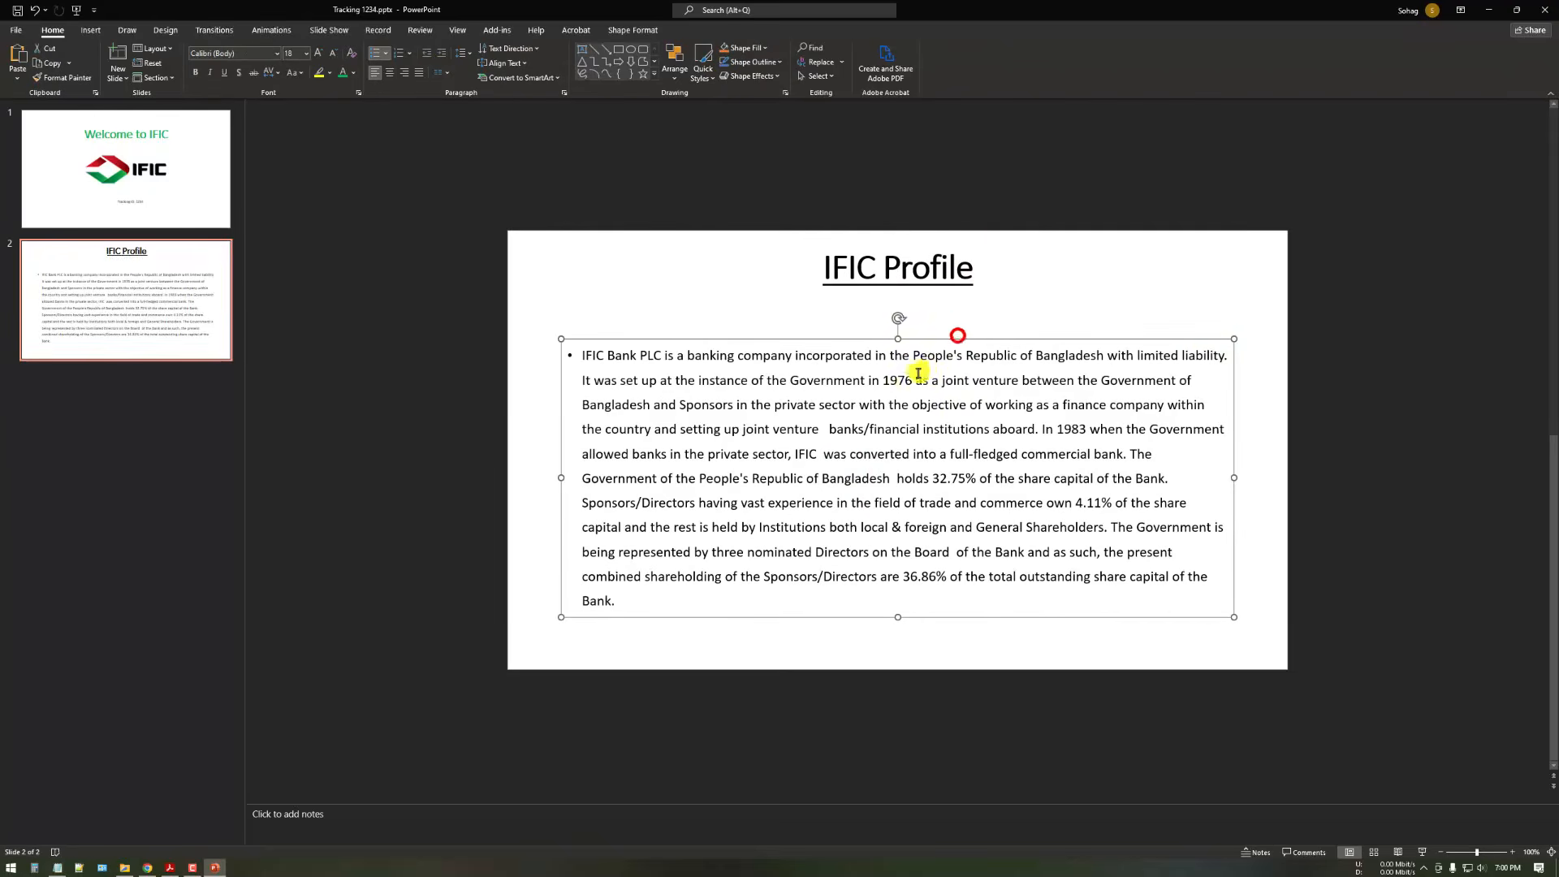
pyautogui.moveTo(964, 334); pyautogui.dragTo(927, 323)
pyautogui.click(938, 630)
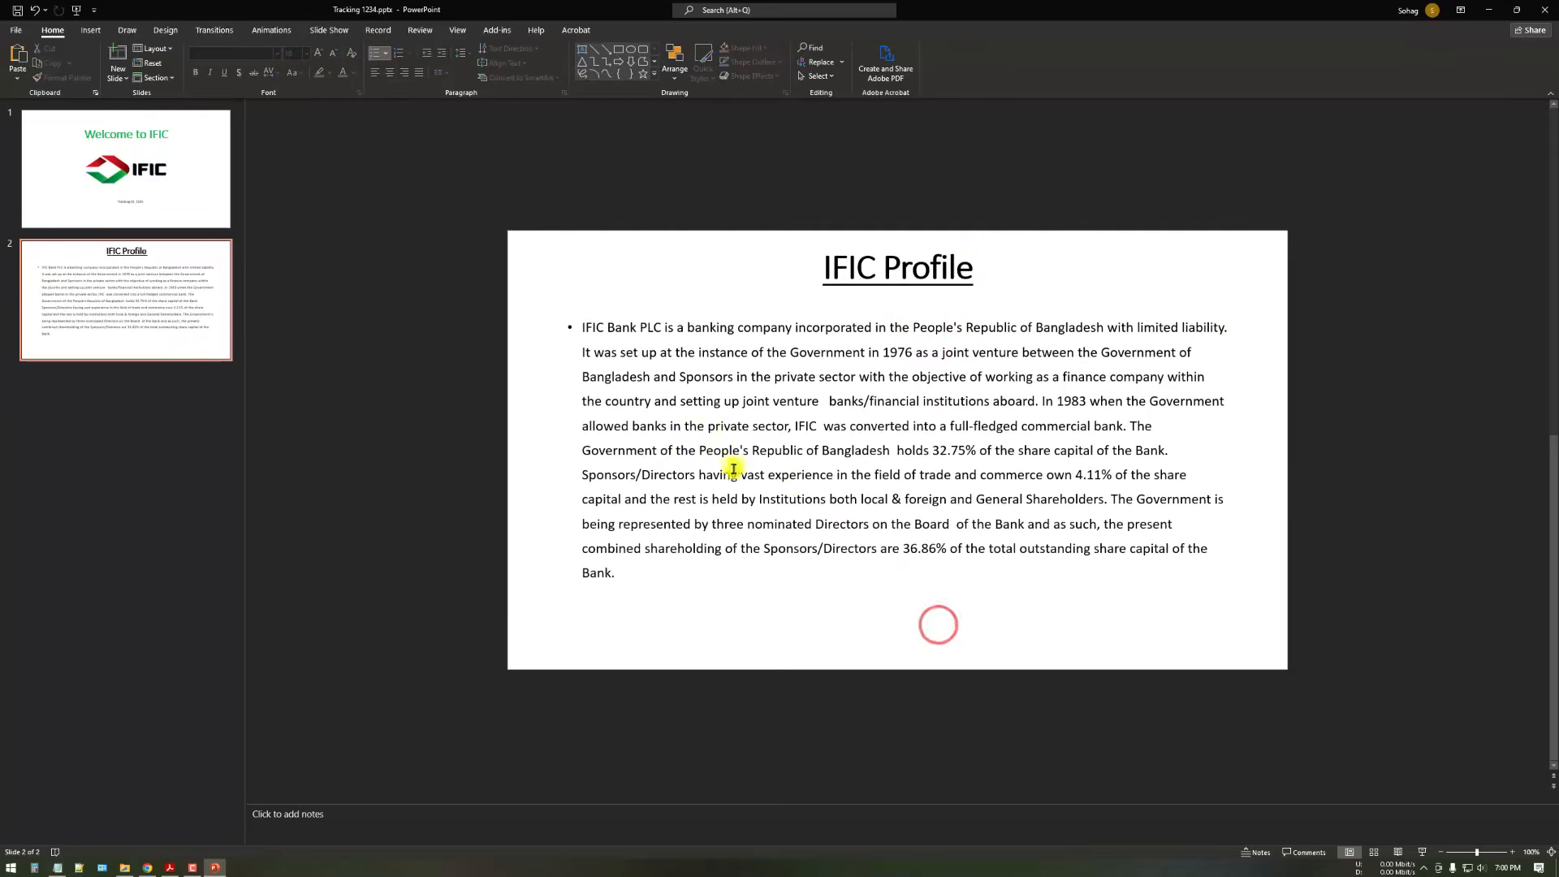
# Step: Remove the bullet from the profile paragraph on slide 2
pyautogui.click(587, 367)
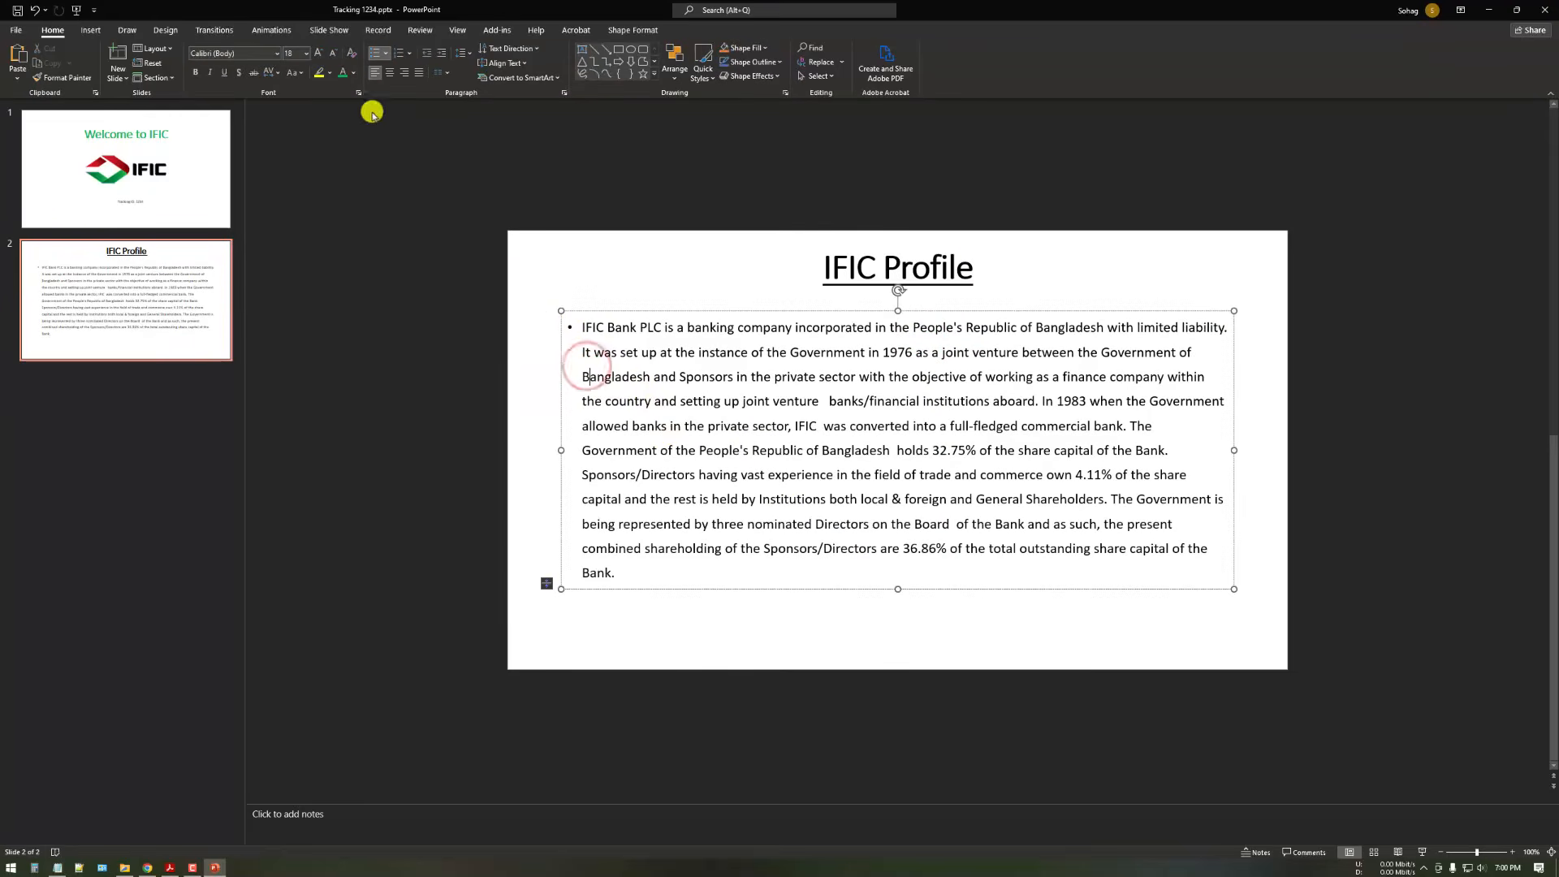
pyautogui.click(372, 52)
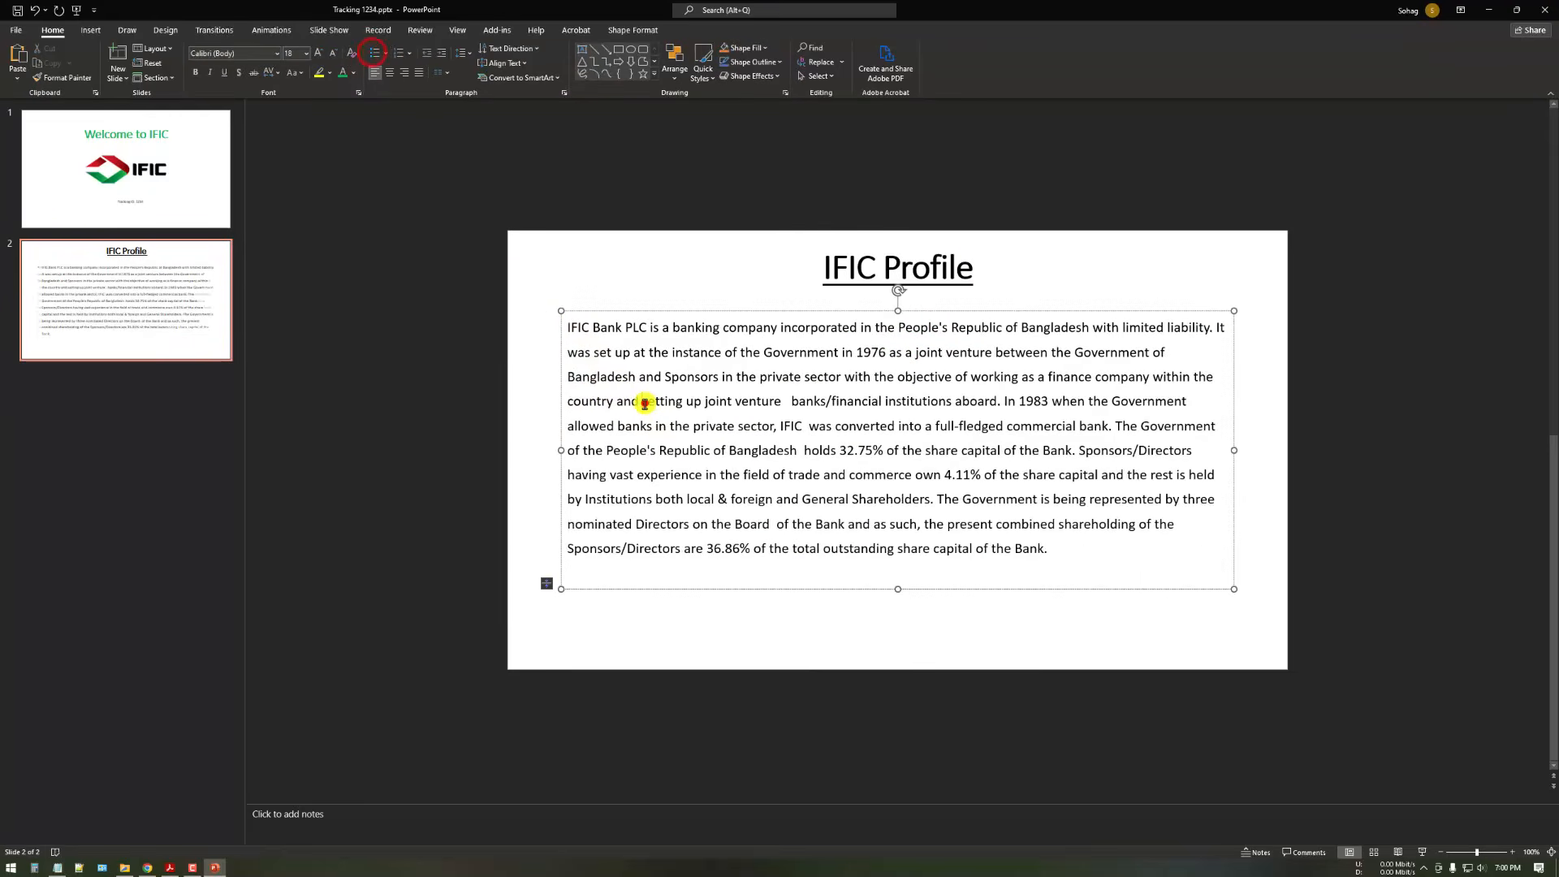
pyautogui.click(868, 605)
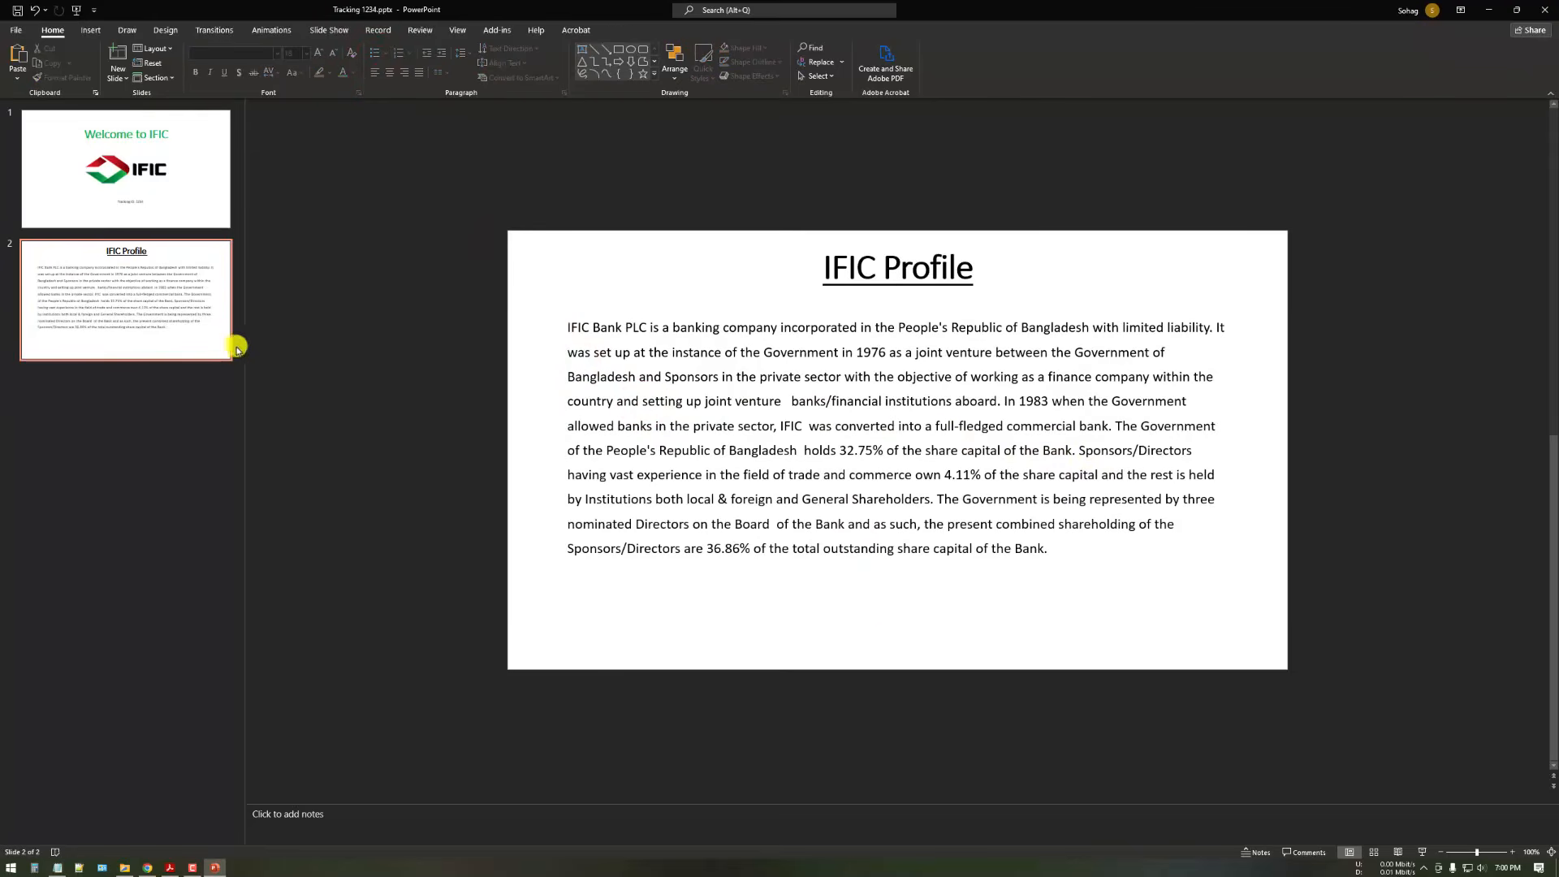
# Step: Duplicate the IFIC Profile slide and select the copy, slide 3, for editing
pyautogui.rightClick(185, 329)
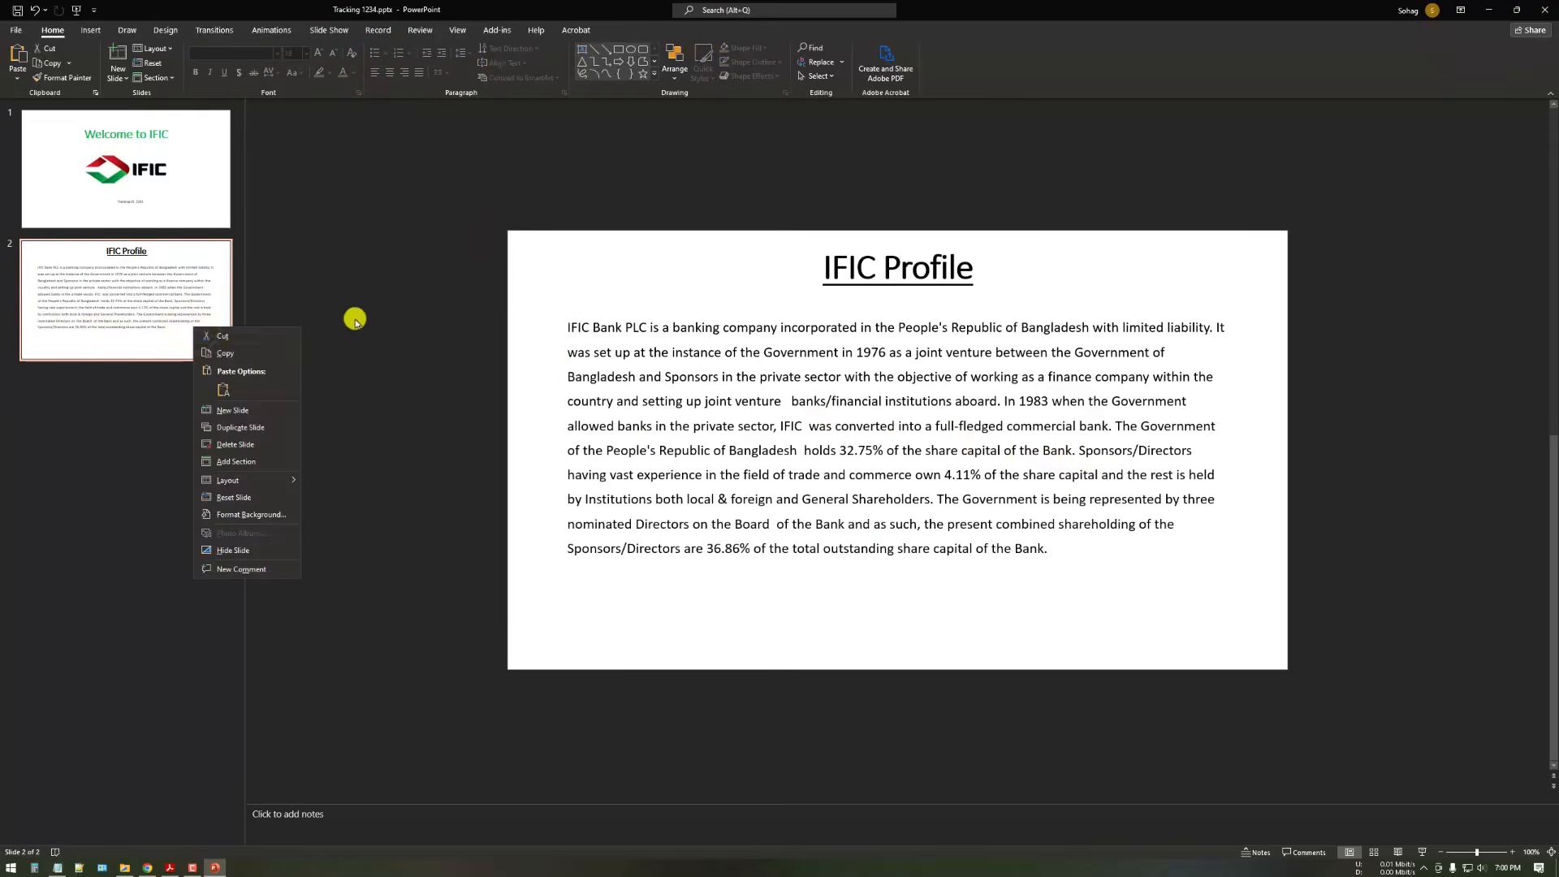
pyautogui.click(213, 427)
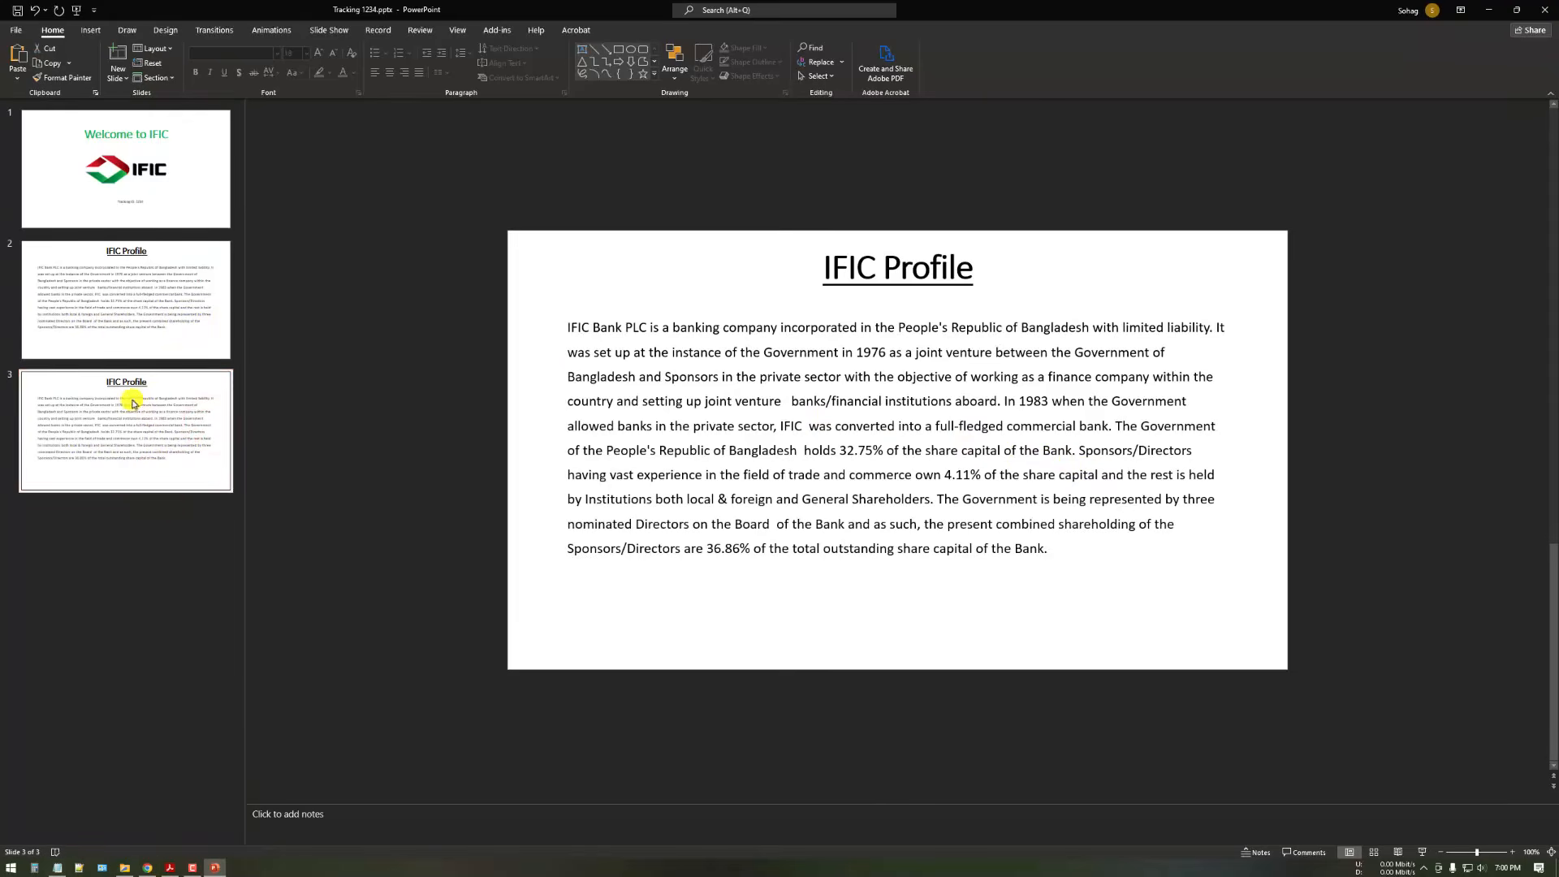
pyautogui.click(118, 274)
pyautogui.click(126, 418)
# Step: Replace the title of slide 3 with the Vision heading copied from Exam Test File.txt
pyautogui.click(57, 867)
pyautogui.click(674, 422)
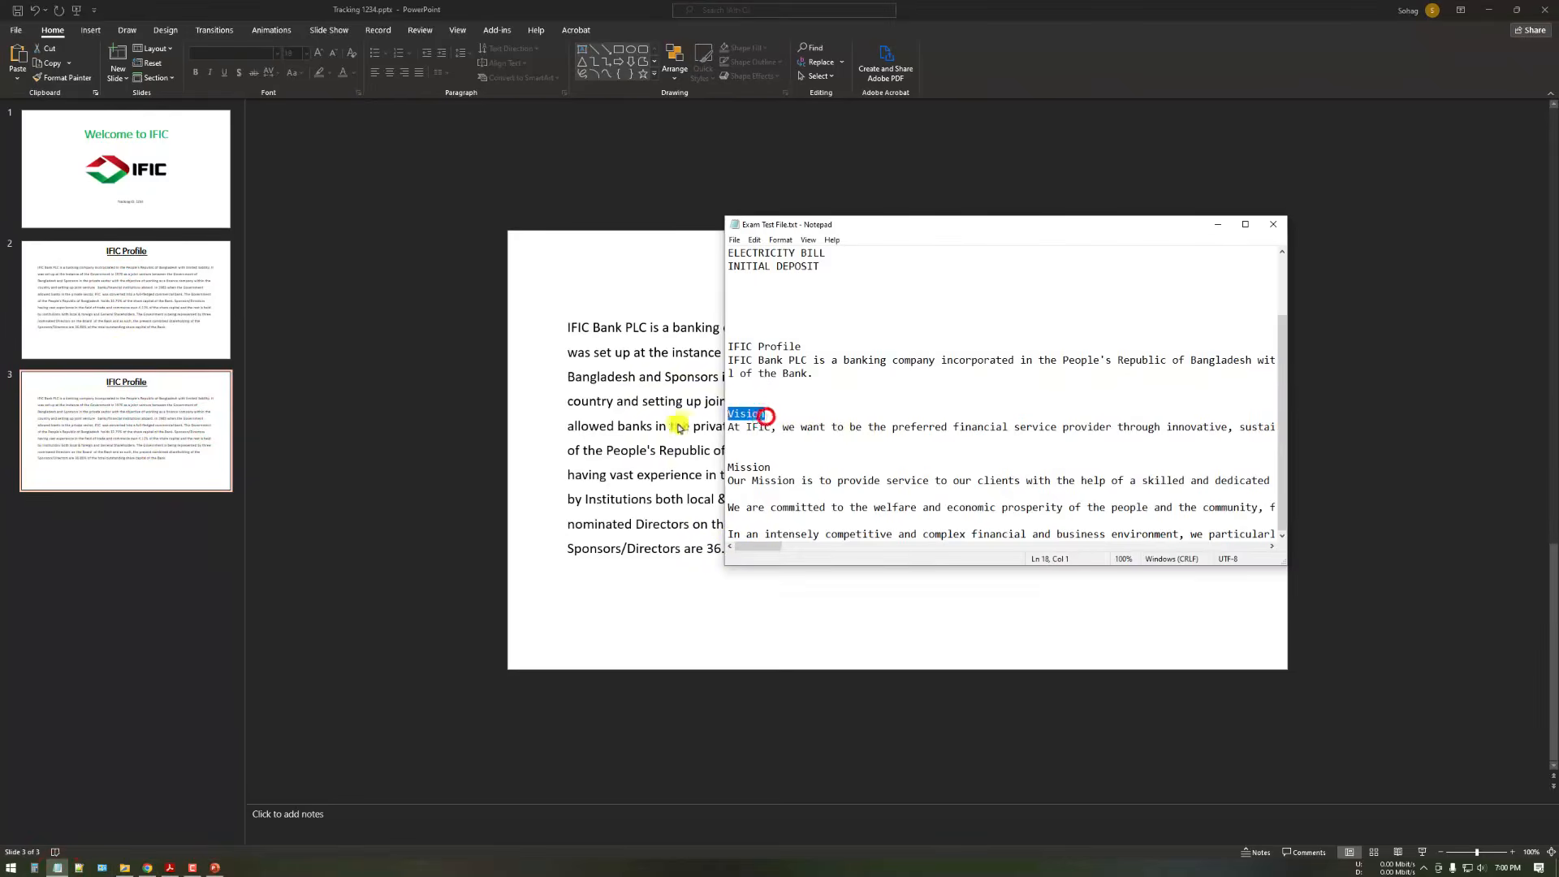
pyautogui.click(925, 268)
pyautogui.tripleClick(944, 268)
pyautogui.hotkey('ctrl', 'v')
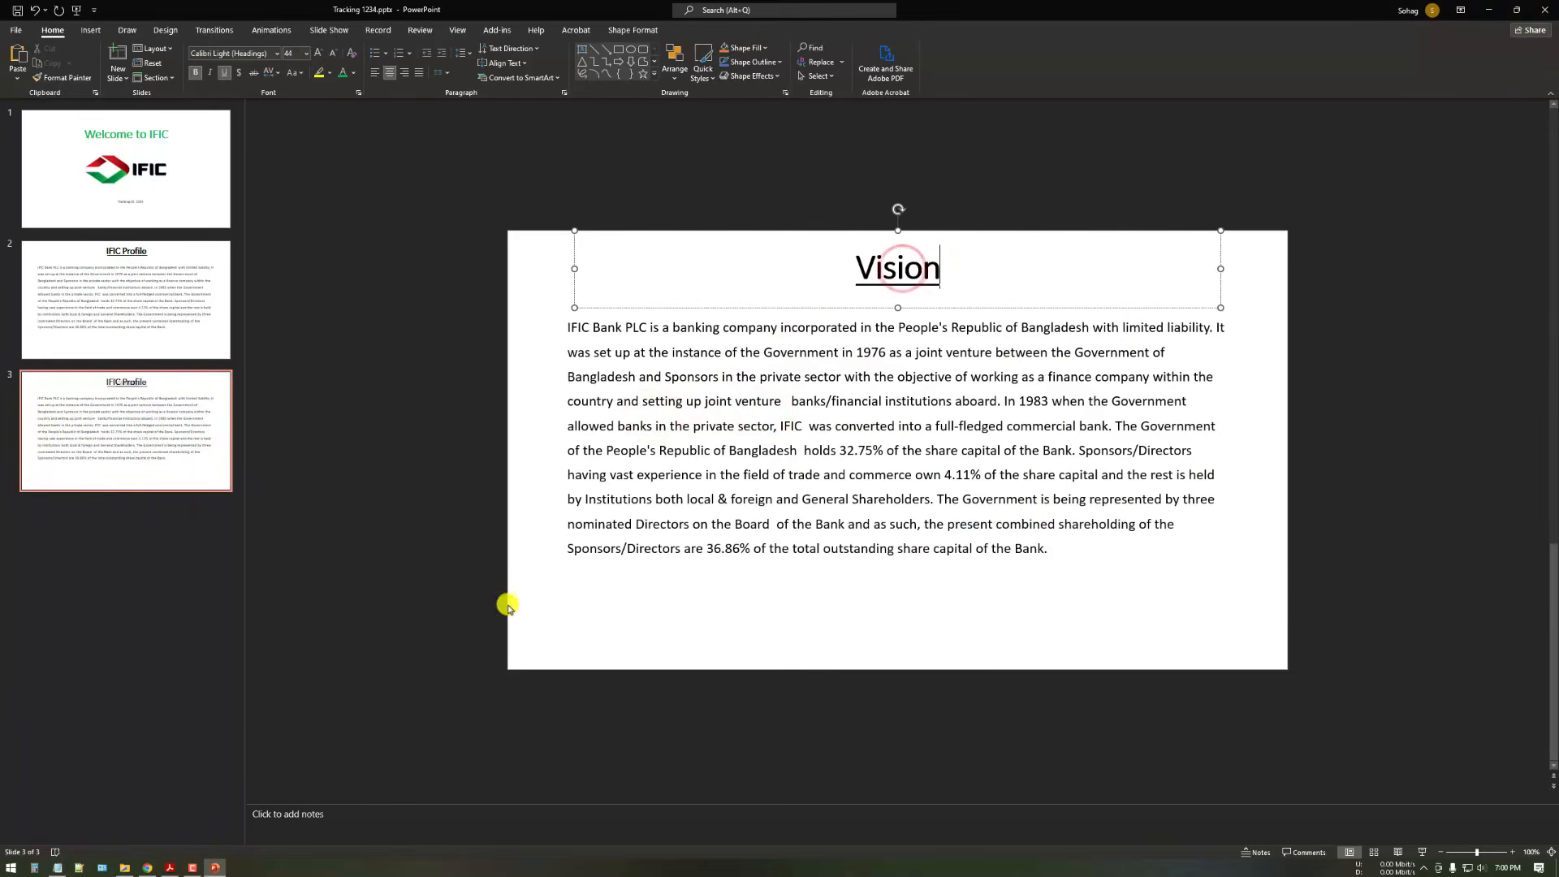
# Step: Replace the body text of slide 3 with the Vision paragraph copied from Exam Test File.txt
pyautogui.click(57, 867)
pyautogui.tripleClick(745, 428)
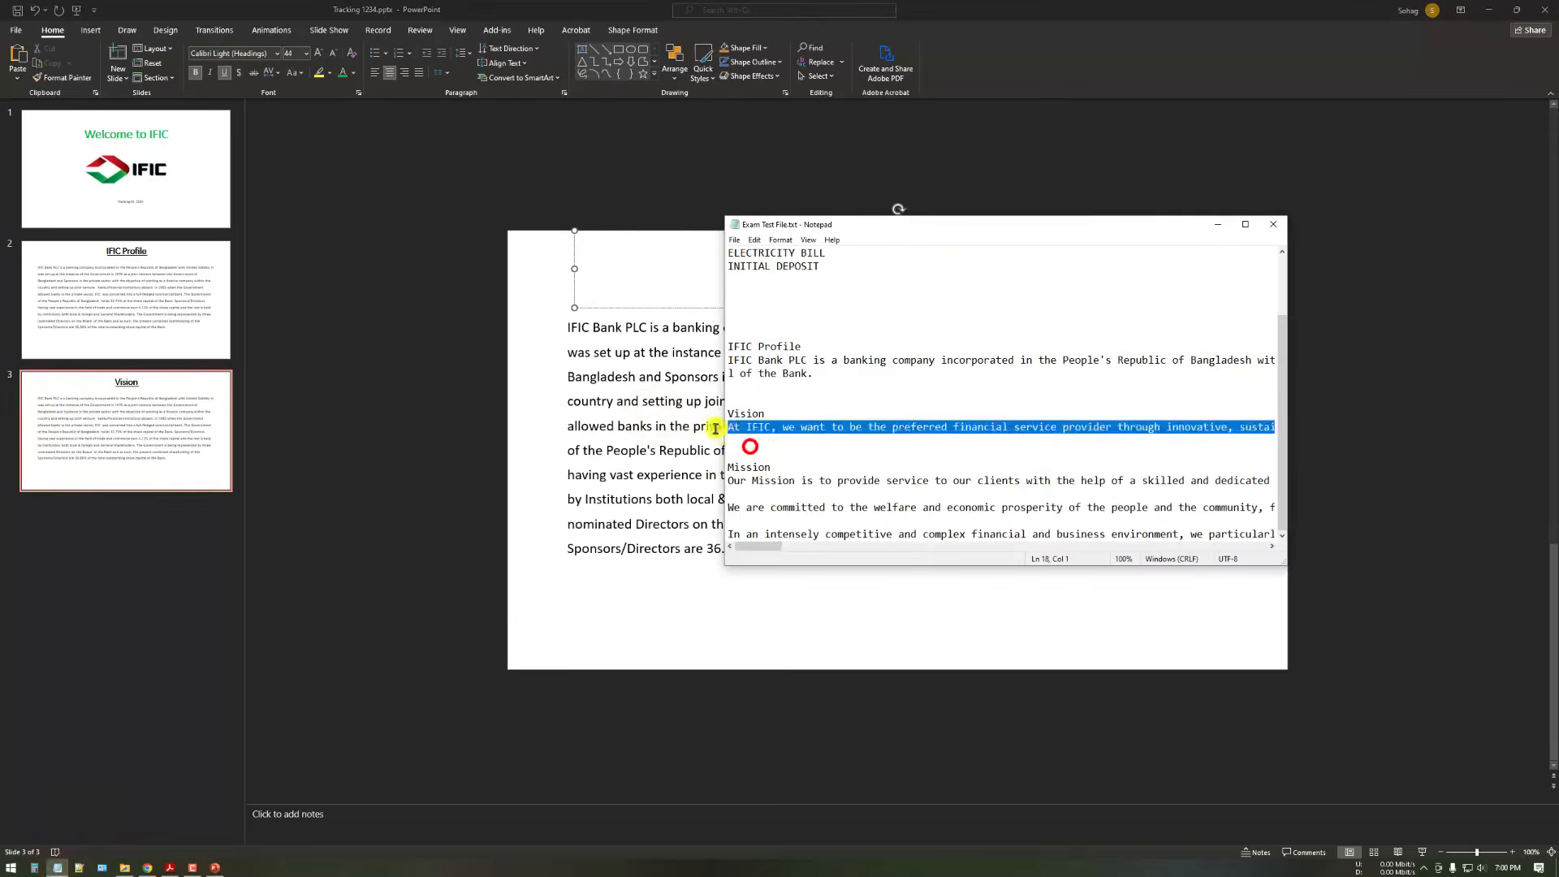
pyautogui.hotkey('ctrl', 'c')
pyautogui.click(650, 446)
pyautogui.hotkey('ctrl', 'a')
pyautogui.hotkey('ctrl', 'v')
pyautogui.click(445, 636)
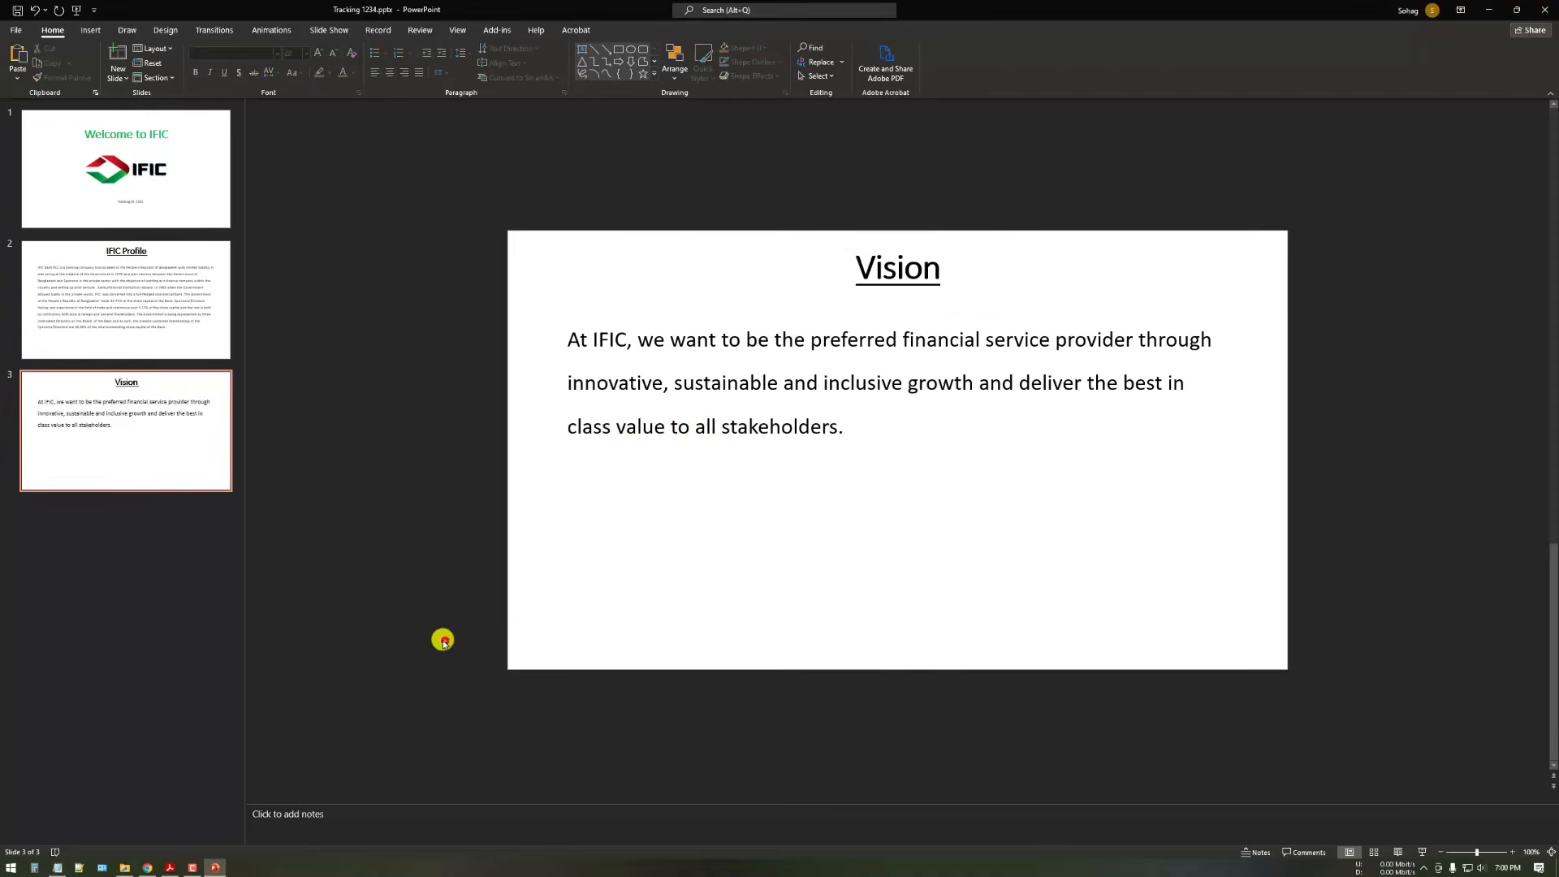
# Step: Duplicate the Vision slide and replace the copy's title with Mission from Exam Test File.txt
pyautogui.rightClick(135, 397)
pyautogui.click(184, 501)
pyautogui.click(57, 867)
pyautogui.moveTo(780, 468)
pyautogui.mouseDown()
pyautogui.moveTo(726, 467)
pyautogui.moveTo(860, 539)
pyautogui.mouseUp()
pyautogui.click(911, 276)
pyautogui.hotkey('ctrl', 'v')
# Step: Replace the body text of slide 4 with the three Mission paragraphs copied from Exam Test File.txt
pyautogui.click(57, 867)
pyautogui.click(731, 387)
pyautogui.hotkey('ctrl', 'v')
# Step: Delete the empty lines between the three Mission paragraphs on slide 4
pyautogui.click(782, 448)
pyautogui.click(719, 408)
pyautogui.press('BackSpace')
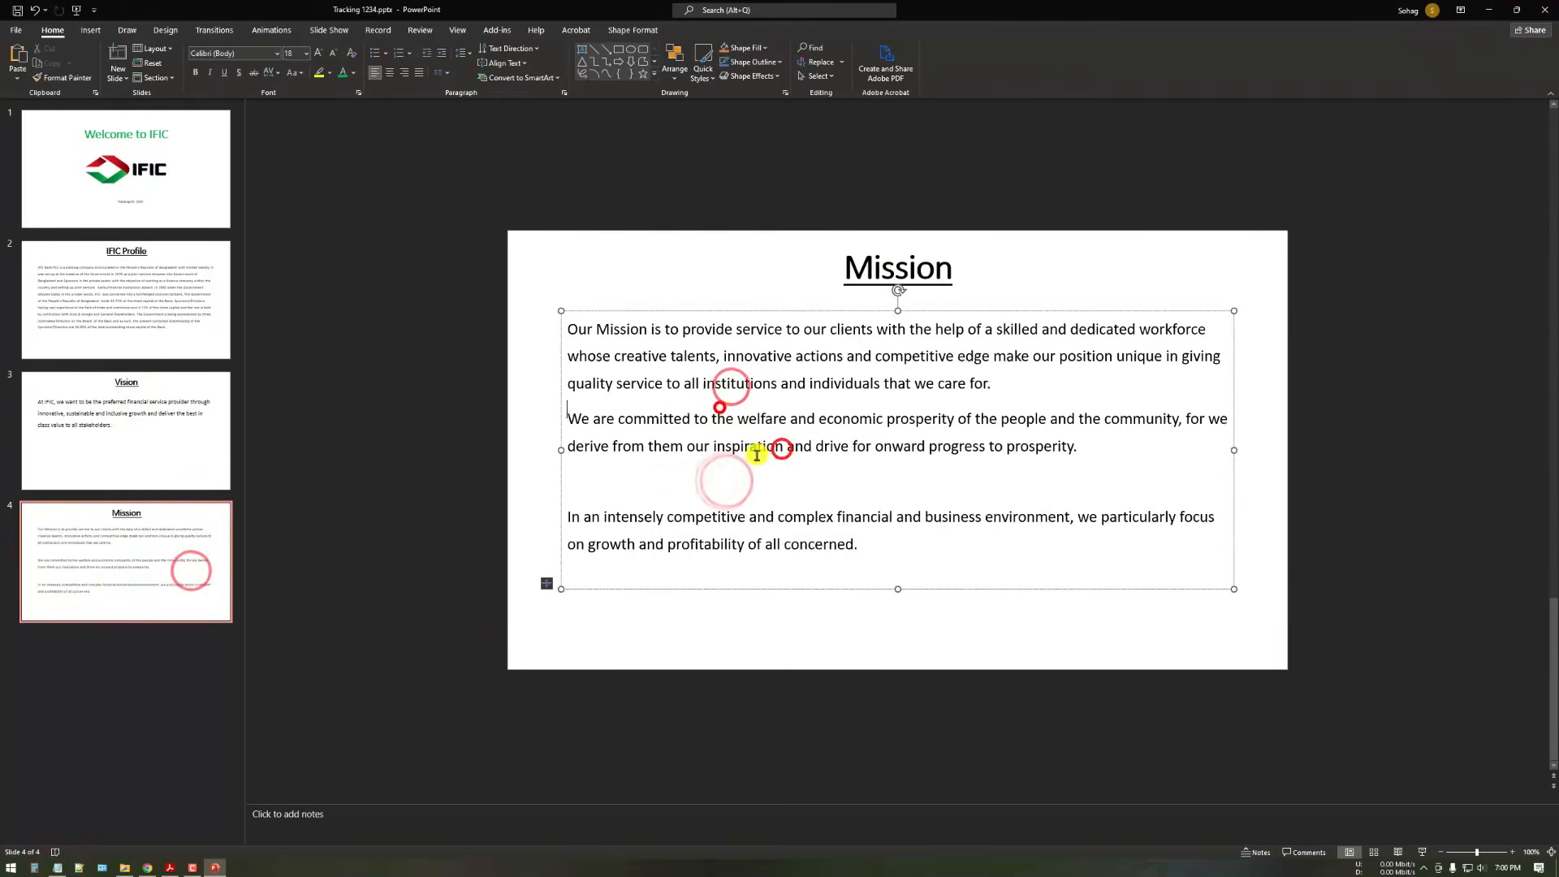
pyautogui.click(662, 478)
pyautogui.press('BackSpace')
pyautogui.click(964, 688)
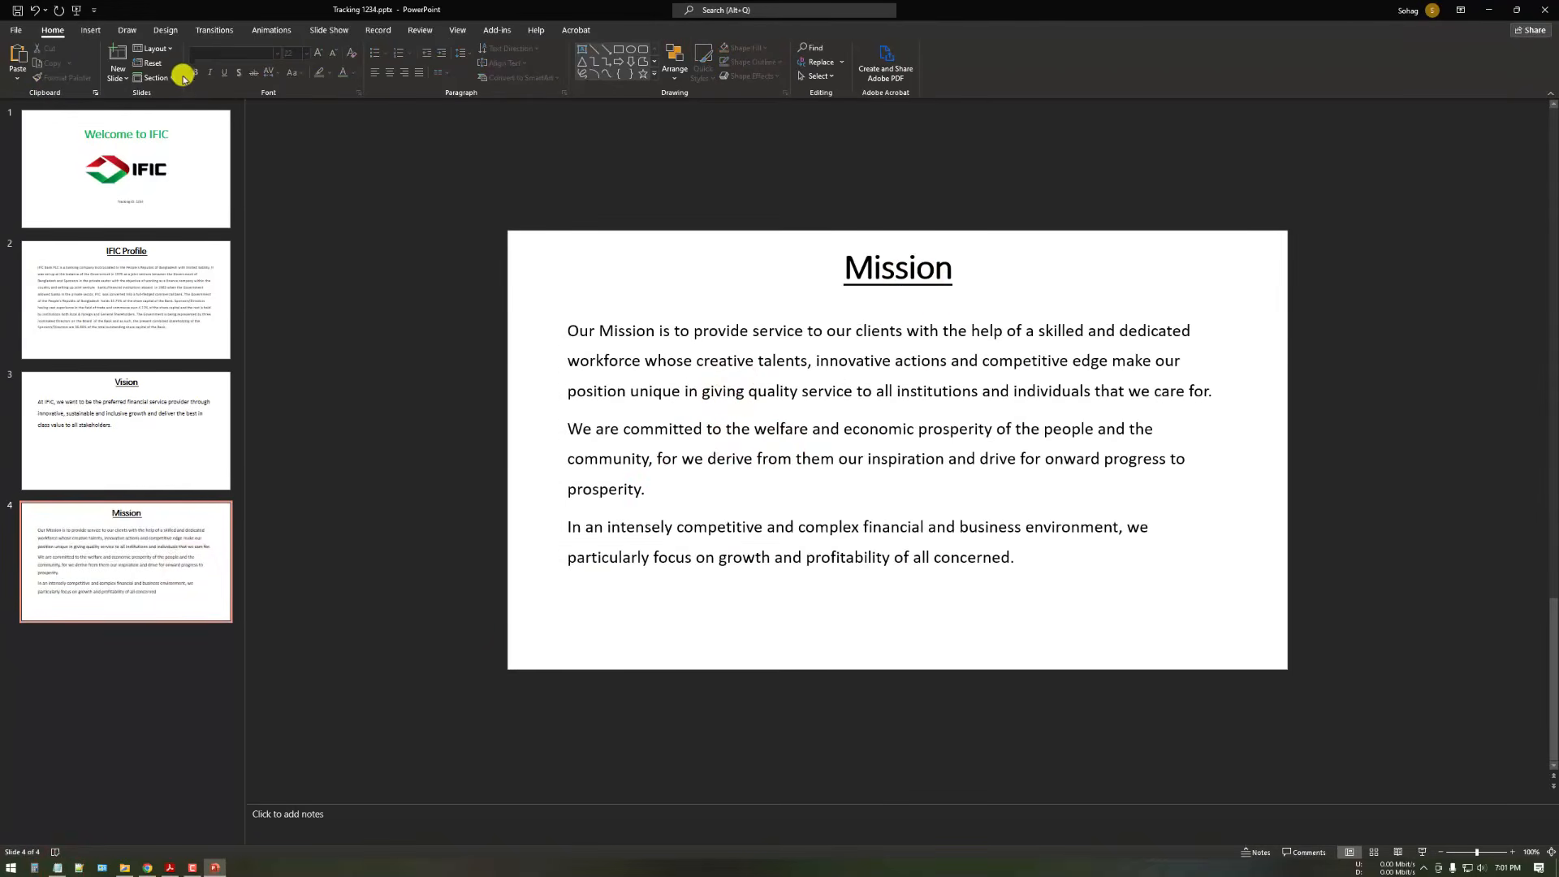
# Step: Apply the Random Bars transition to slide 1, the Welcome to IFIC title slide
pyautogui.click(173, 187)
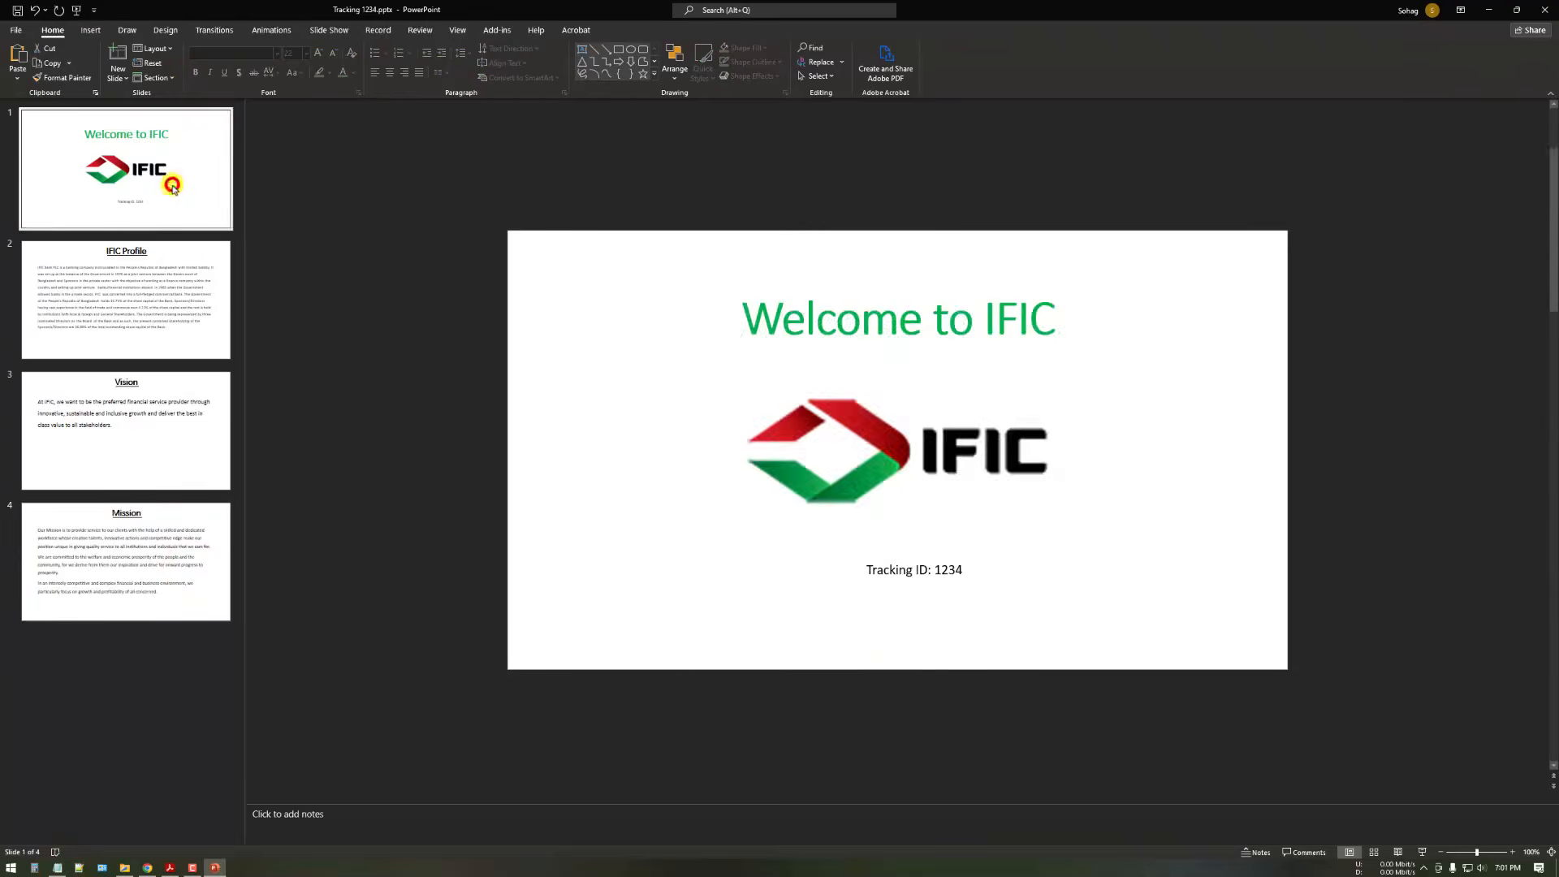
pyautogui.click(140, 288)
pyautogui.click(131, 183)
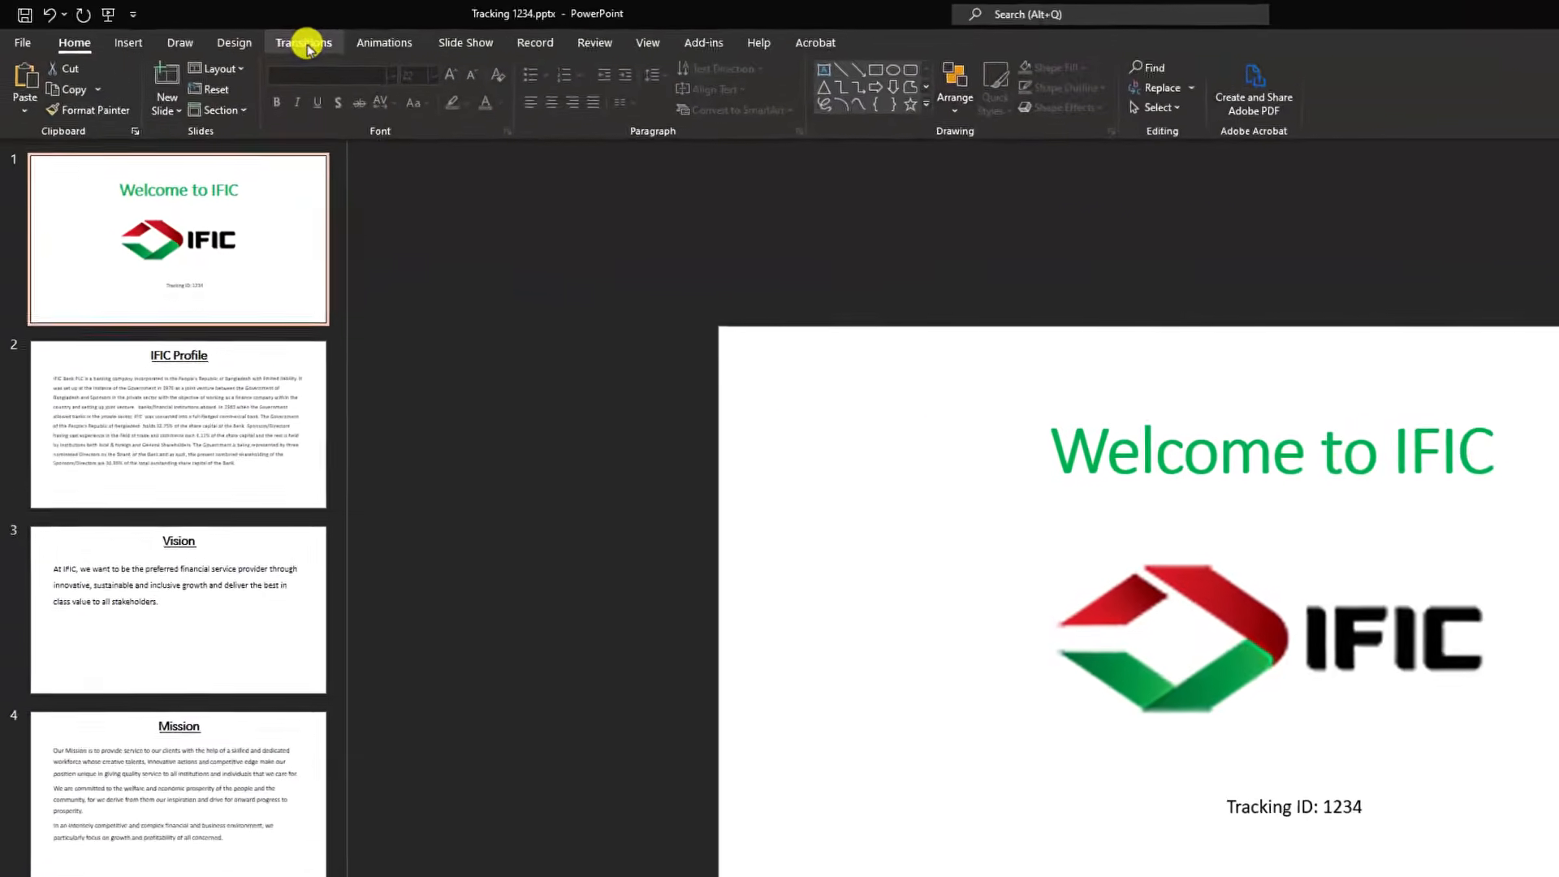
pyautogui.click(214, 30)
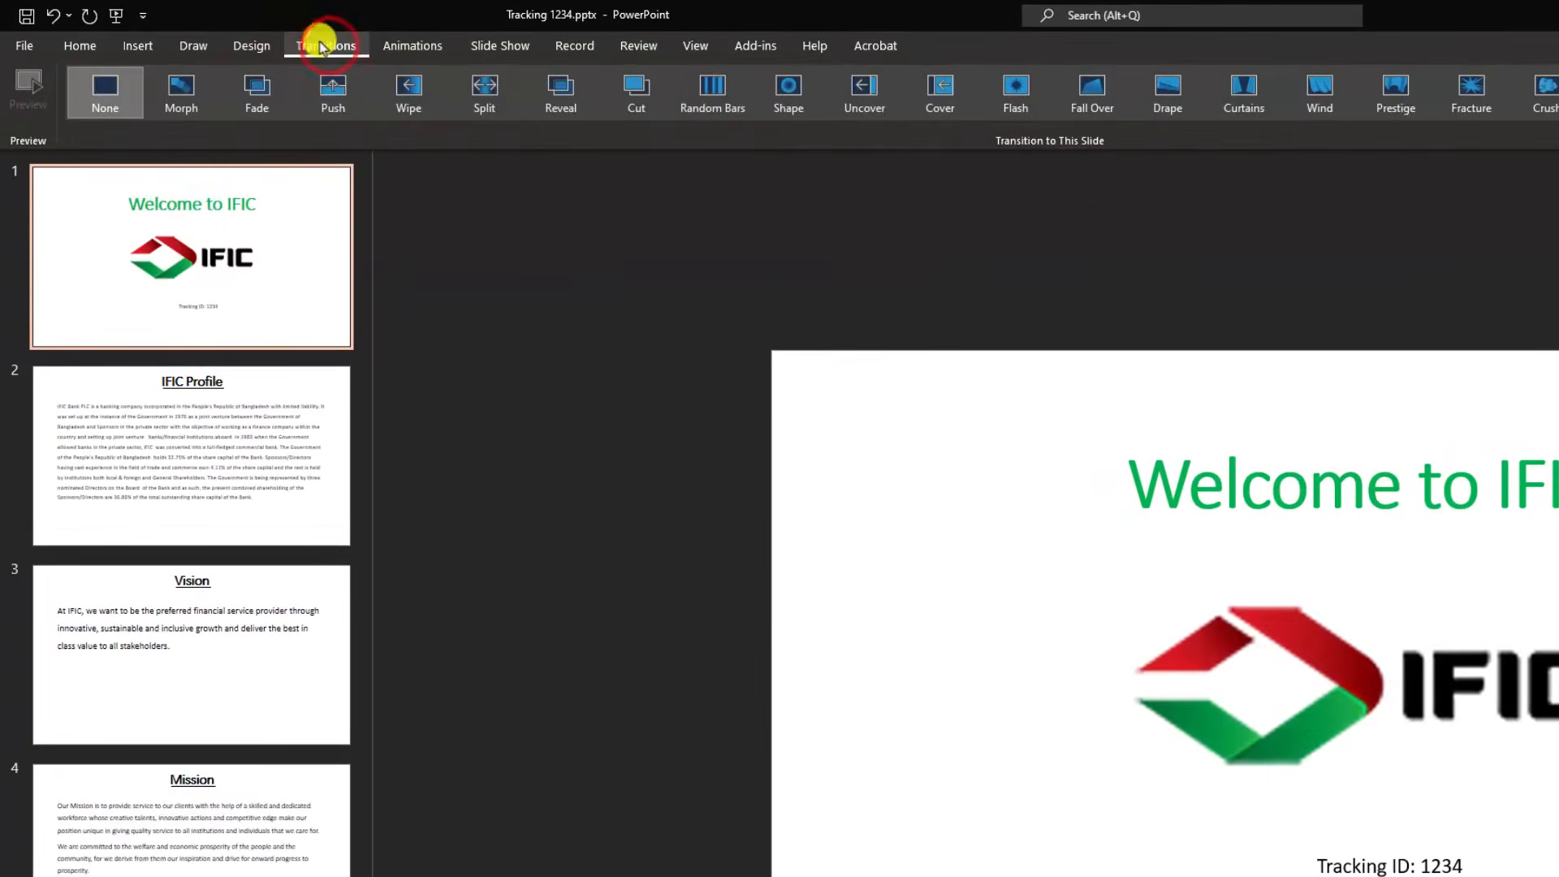
pyautogui.click(706, 112)
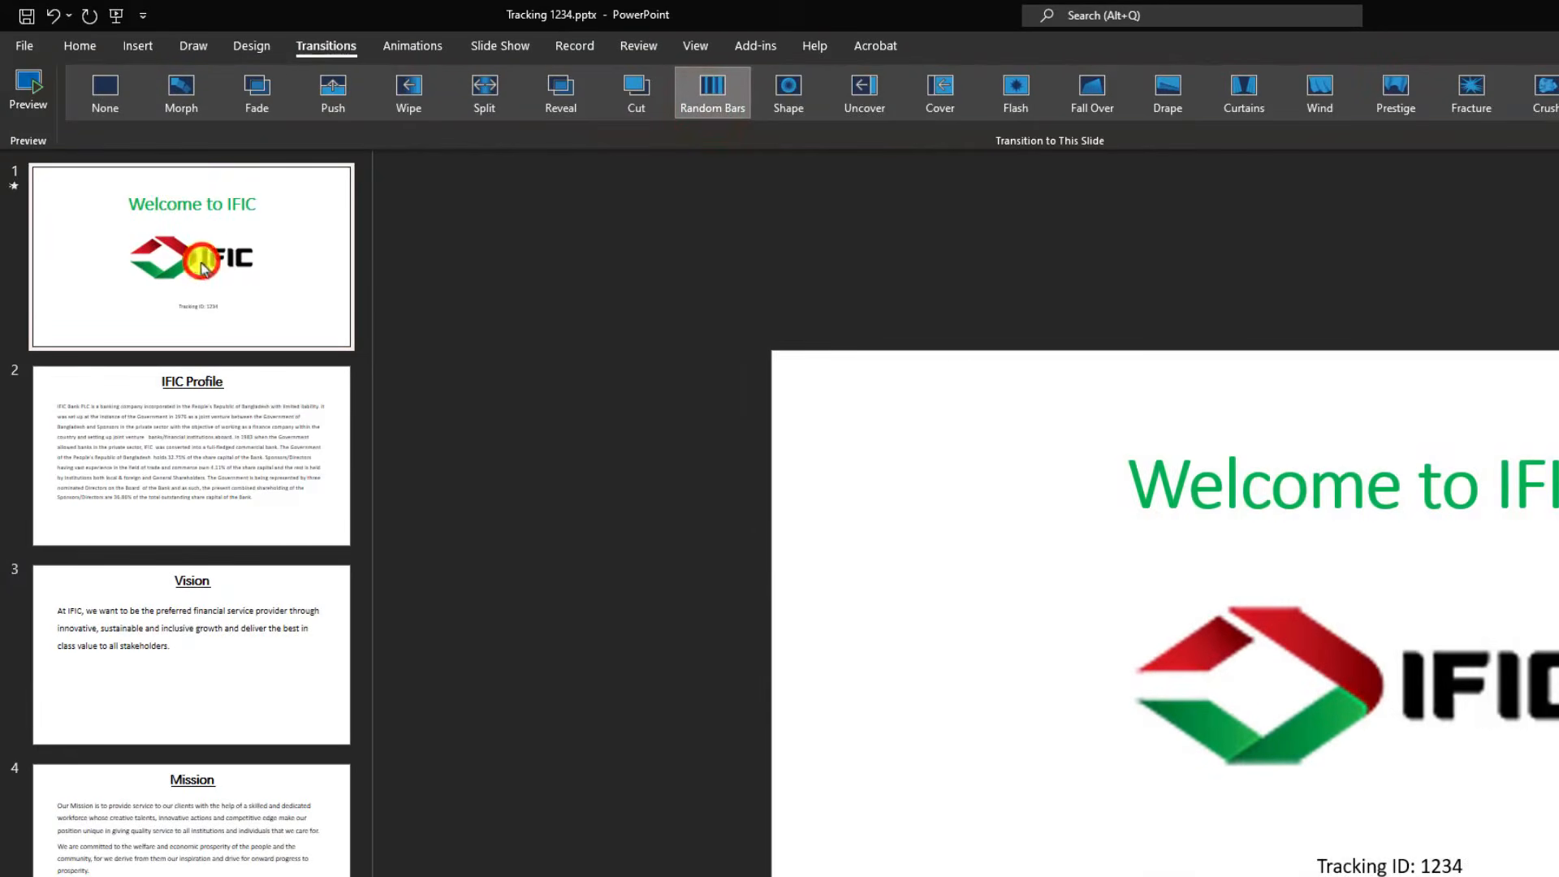
# Step: Preview the slide show from the title slide through the Vision slide to check the transition, and exit the show
pyautogui.click(202, 264)
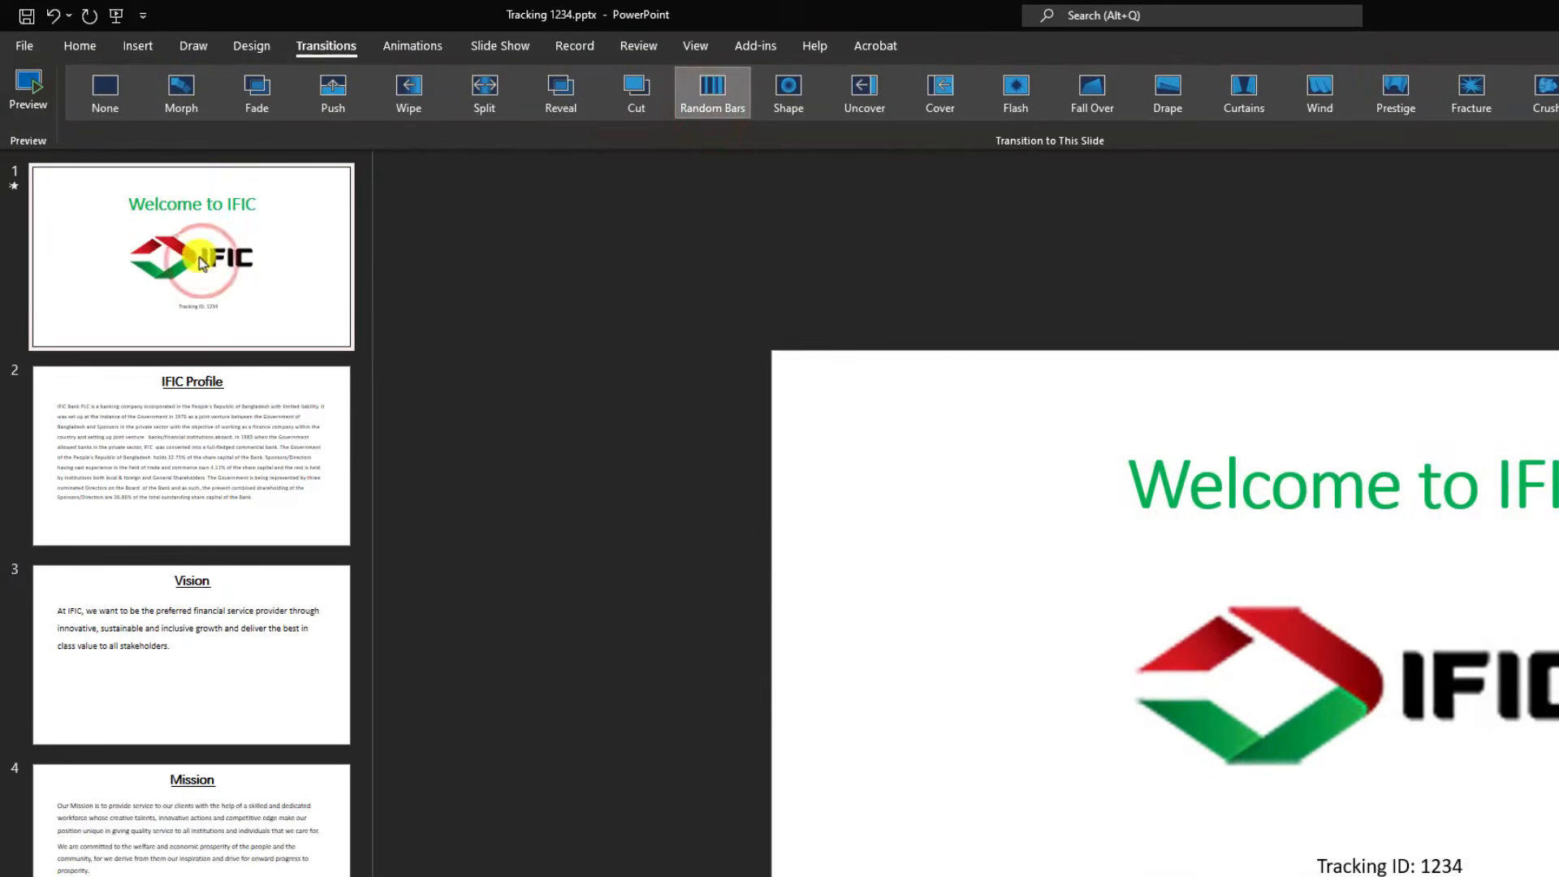
pyautogui.press('Down')
pyautogui.press('Up')
pyautogui.click(116, 15)
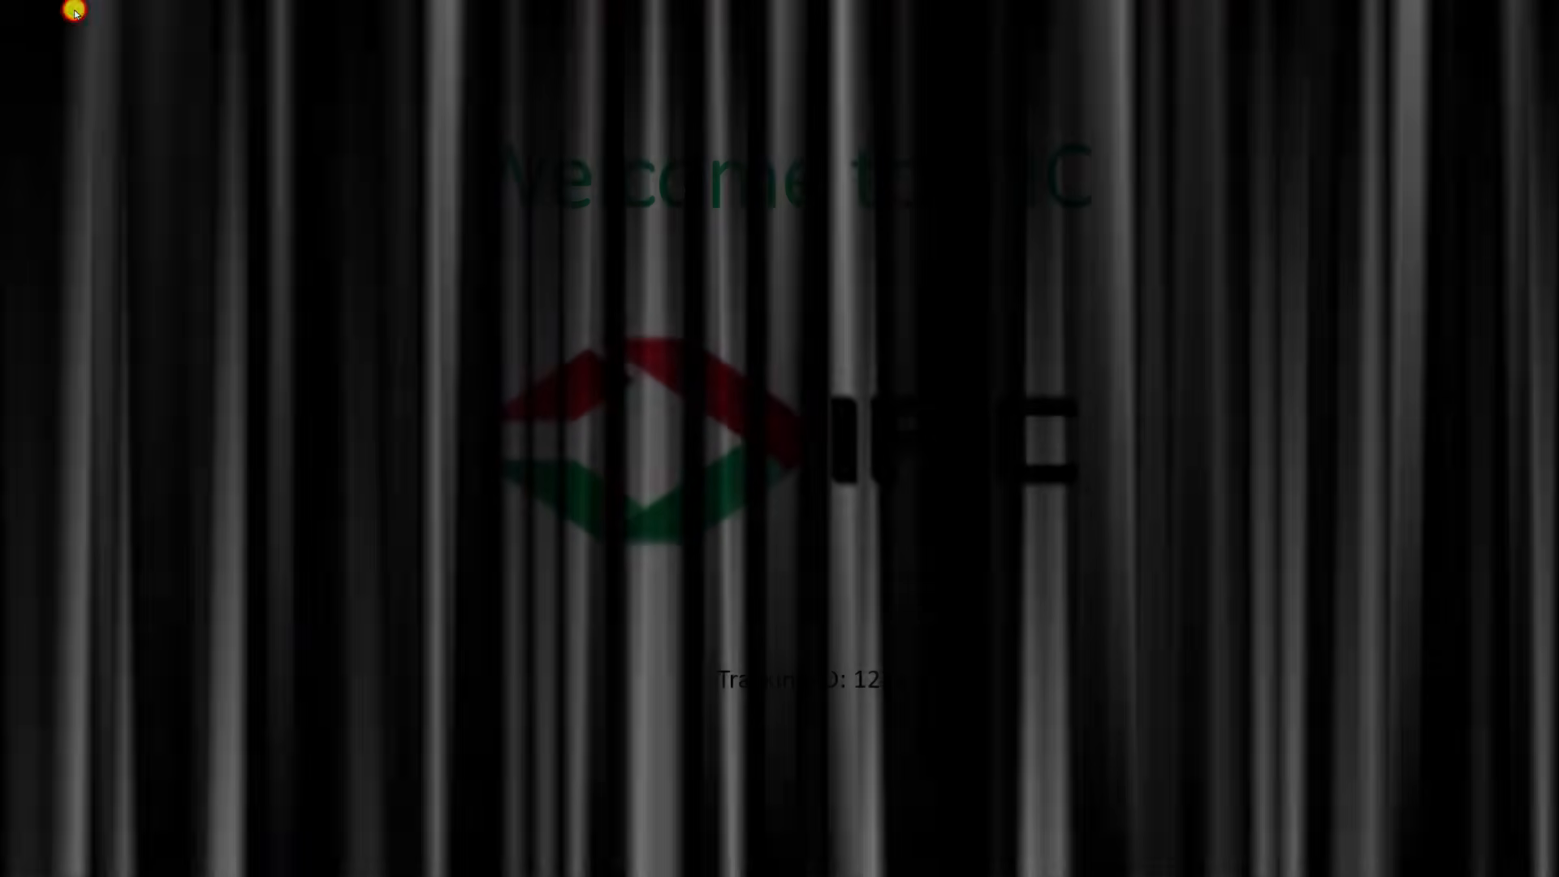
pyautogui.press('Down')
pyautogui.press('Down')
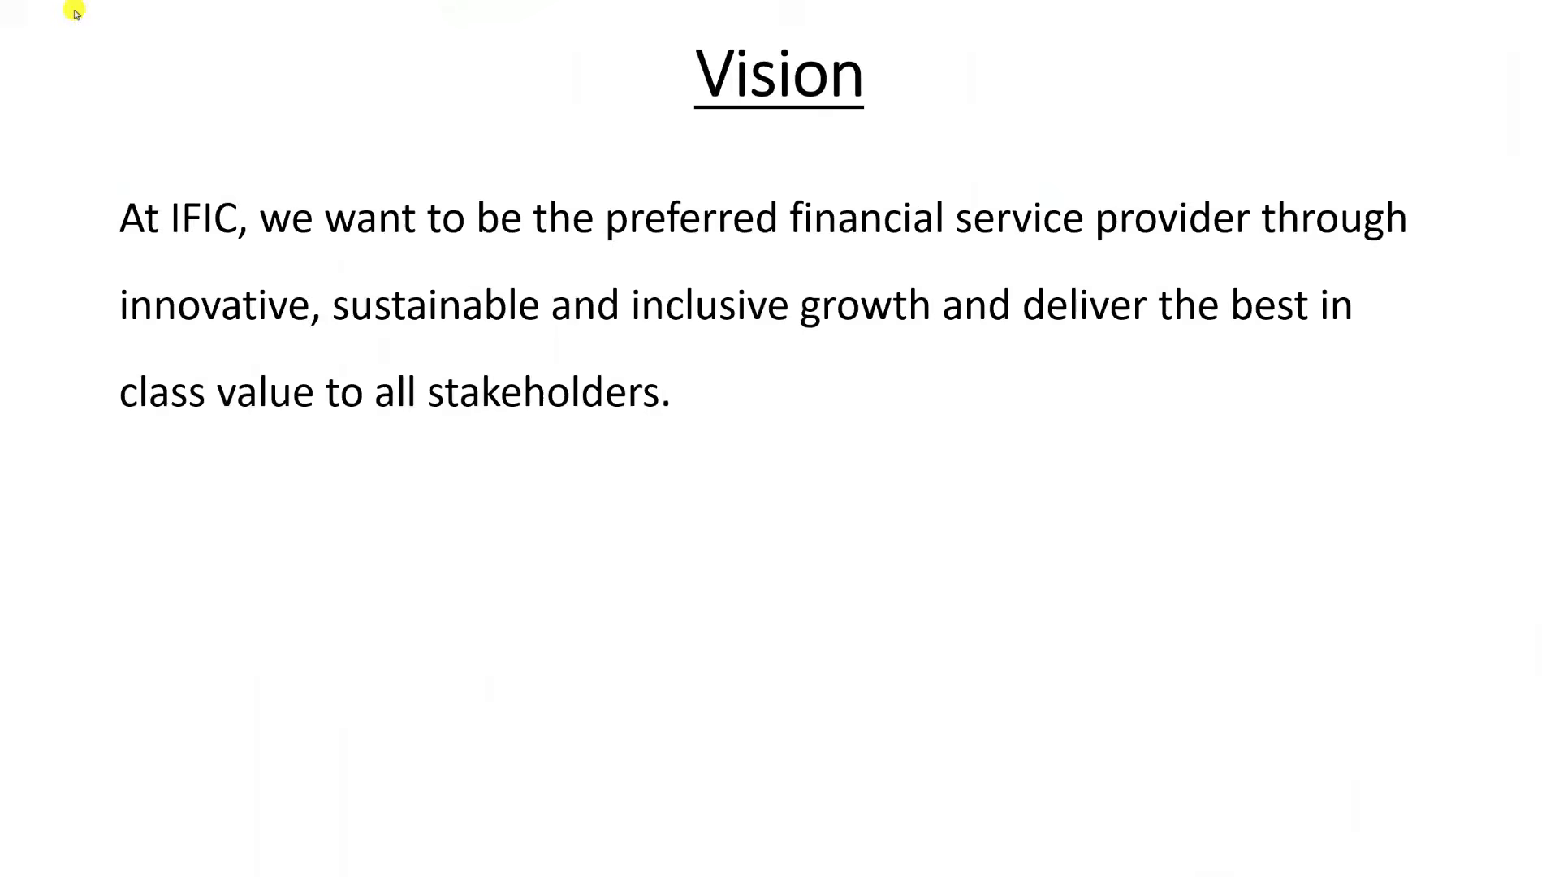
pyautogui.press('Escape')
# Step: Compare the transition markers of slides 1 and 2 and reapply Random Bars to slide 1
pyautogui.click(118, 259)
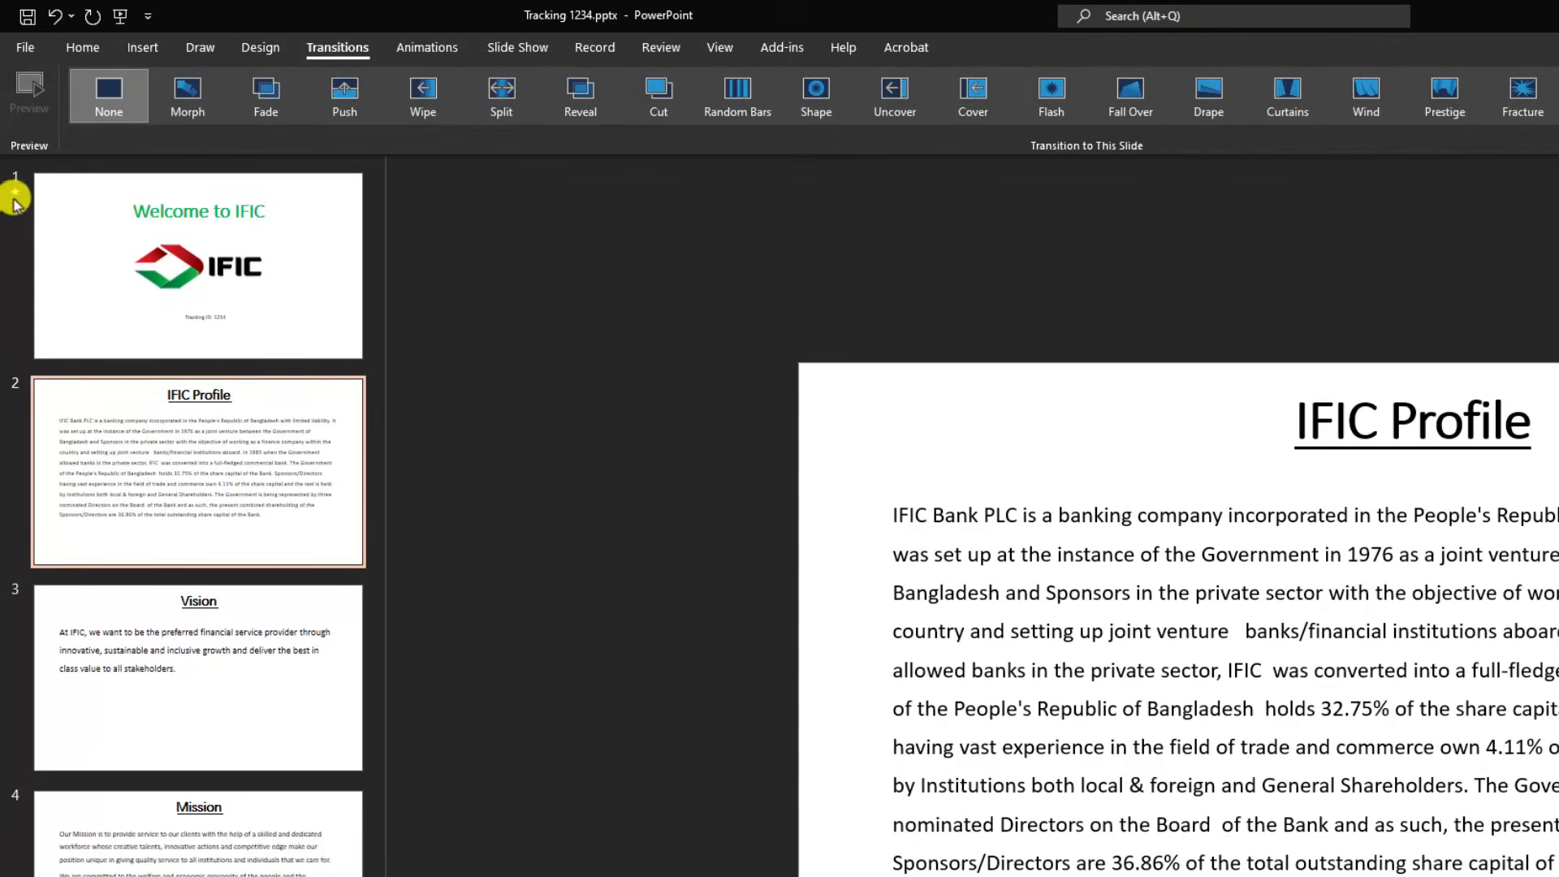
pyautogui.click(188, 435)
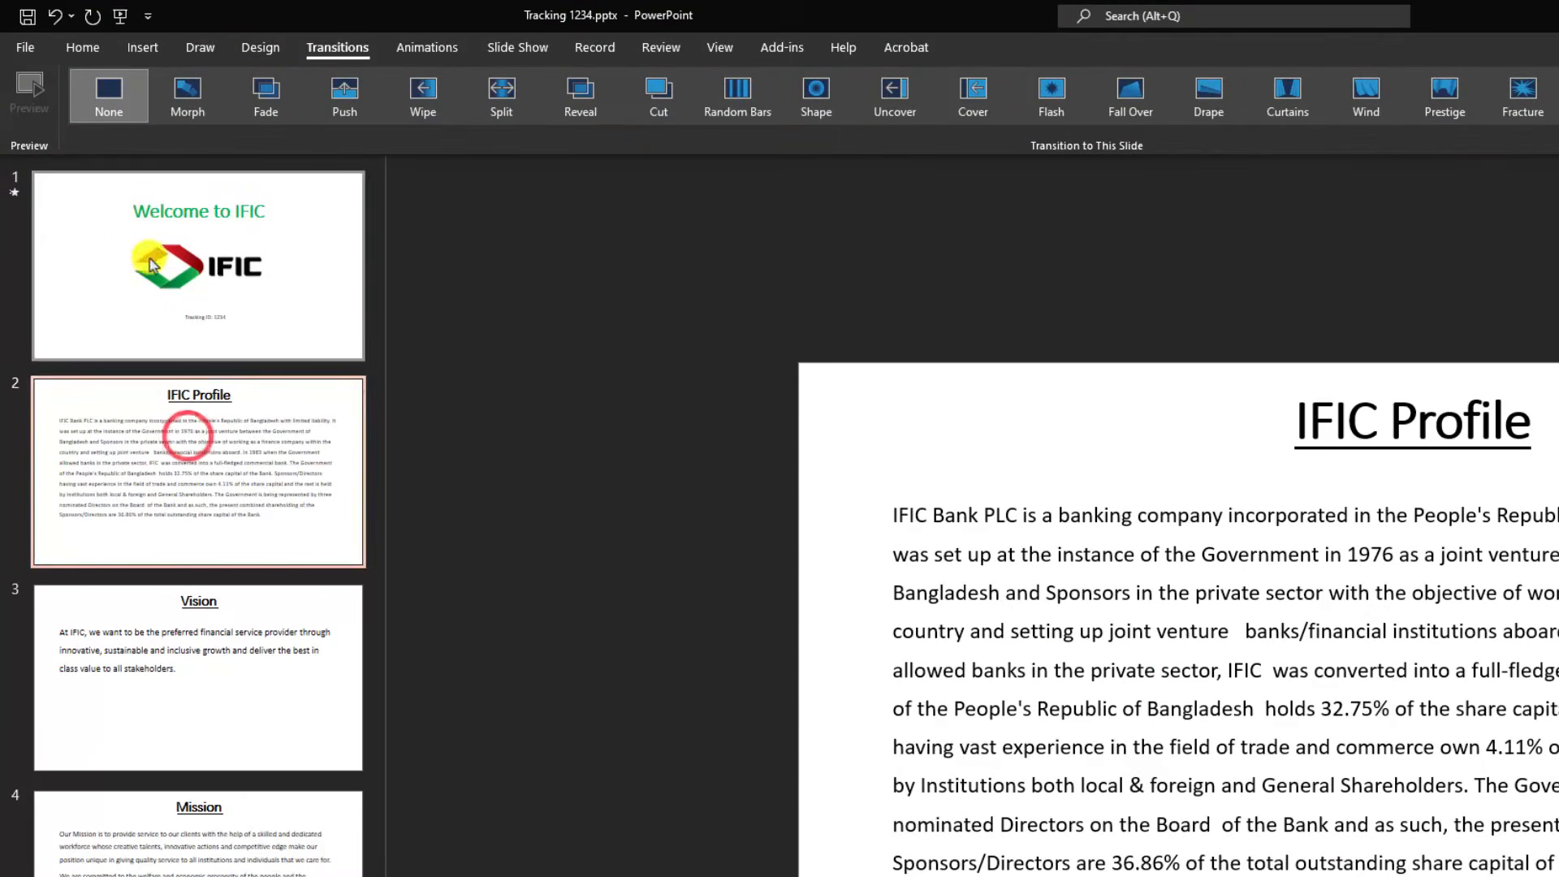
pyautogui.click(113, 250)
pyautogui.click(753, 99)
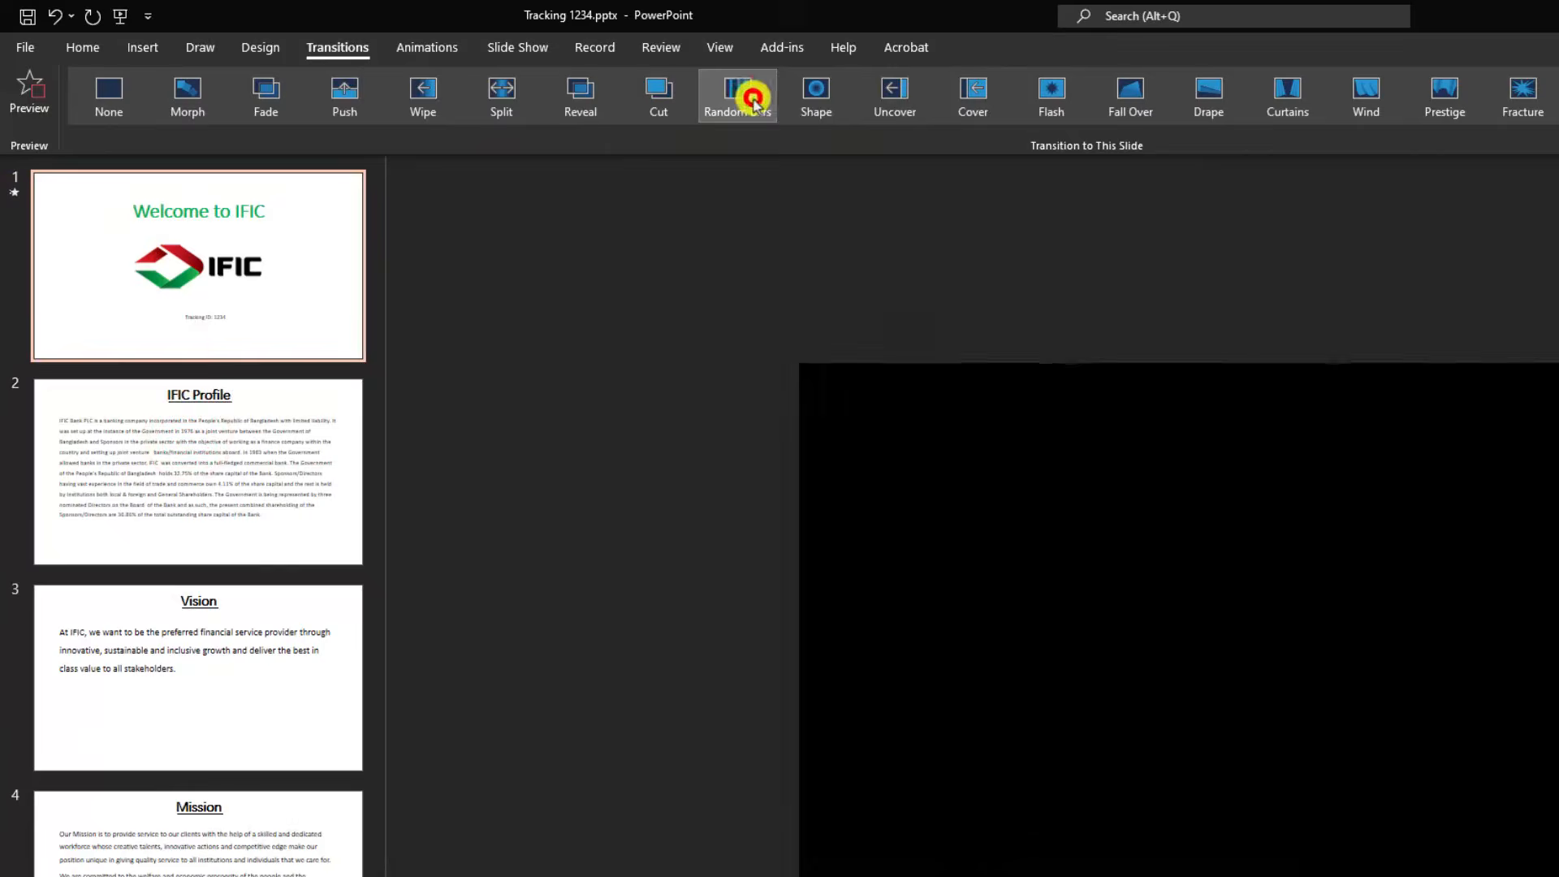
# Step: Apply a transition to each remaining slide: Push to IFIC Profile, Wind to Vision and Random Bars to Mission
pyautogui.click(266, 499)
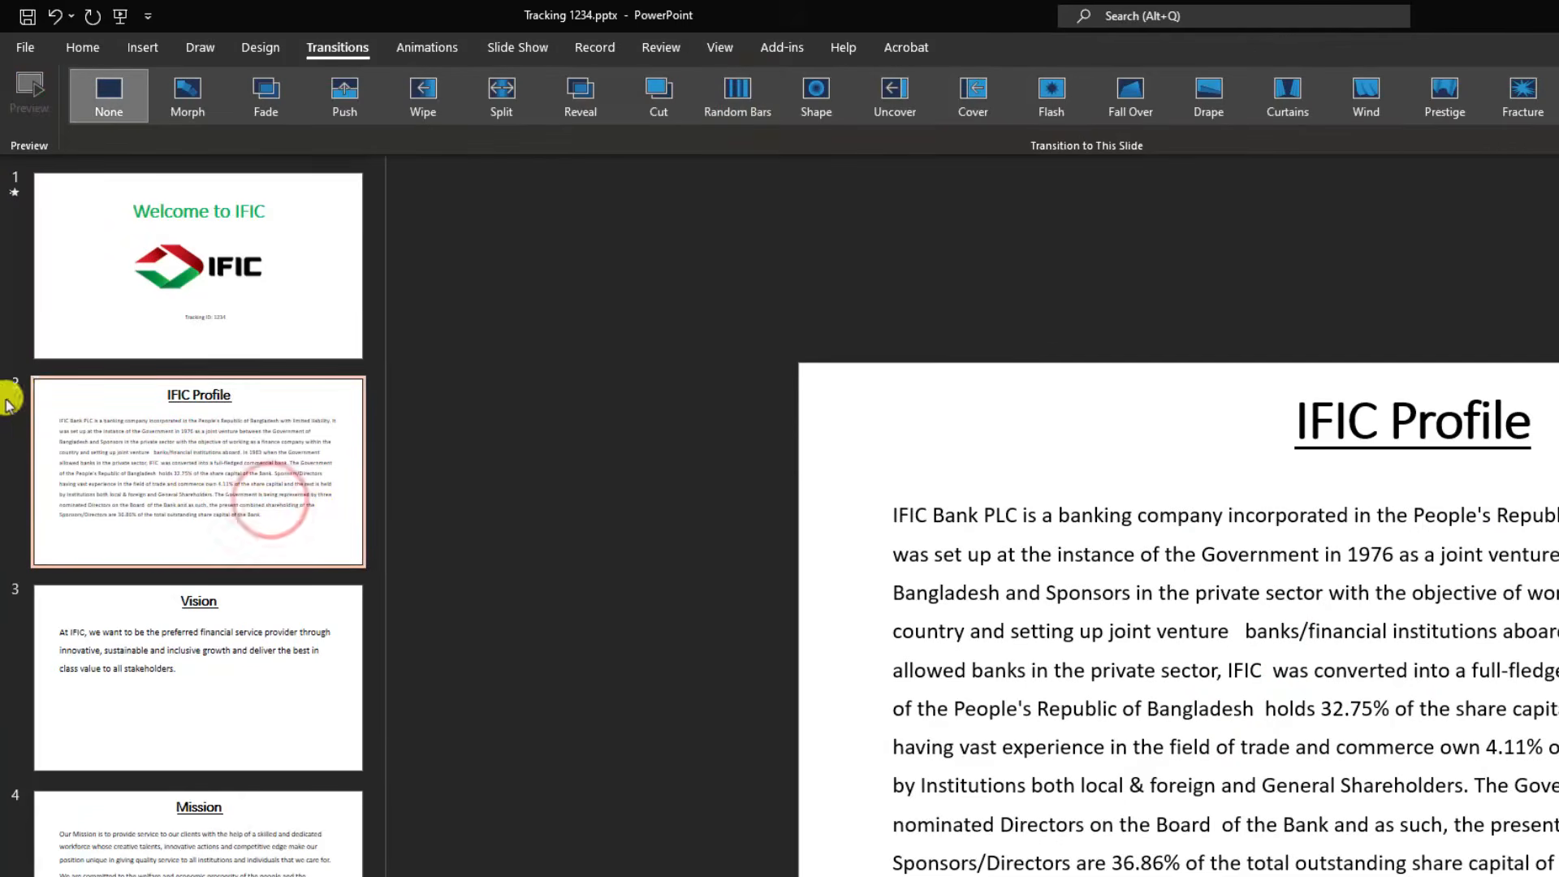
pyautogui.click(339, 106)
pyautogui.click(219, 640)
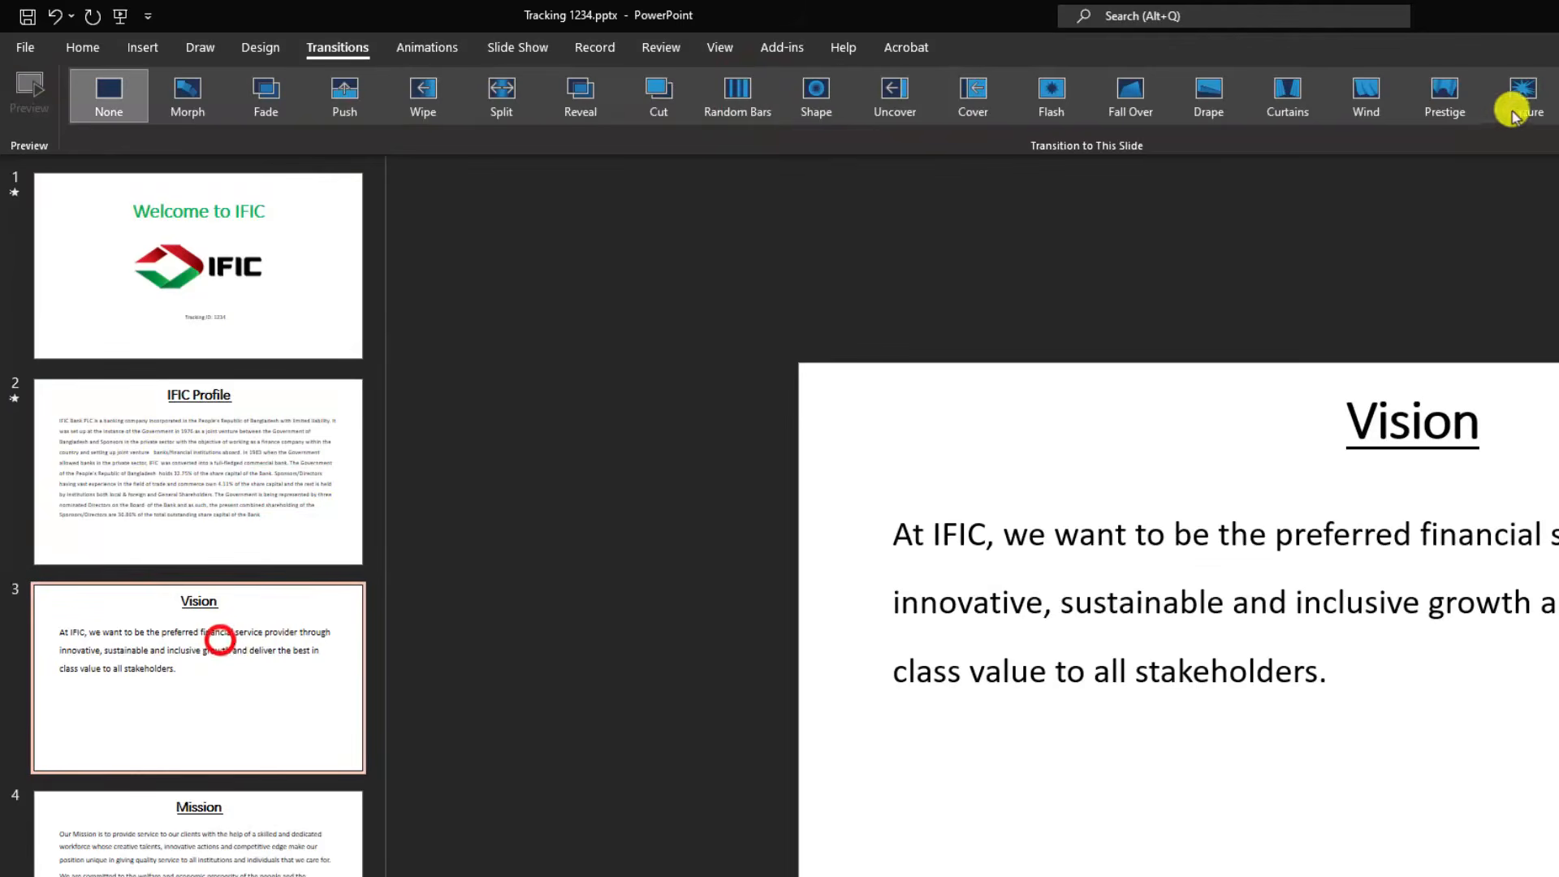
pyautogui.click(1354, 101)
pyautogui.click(341, 829)
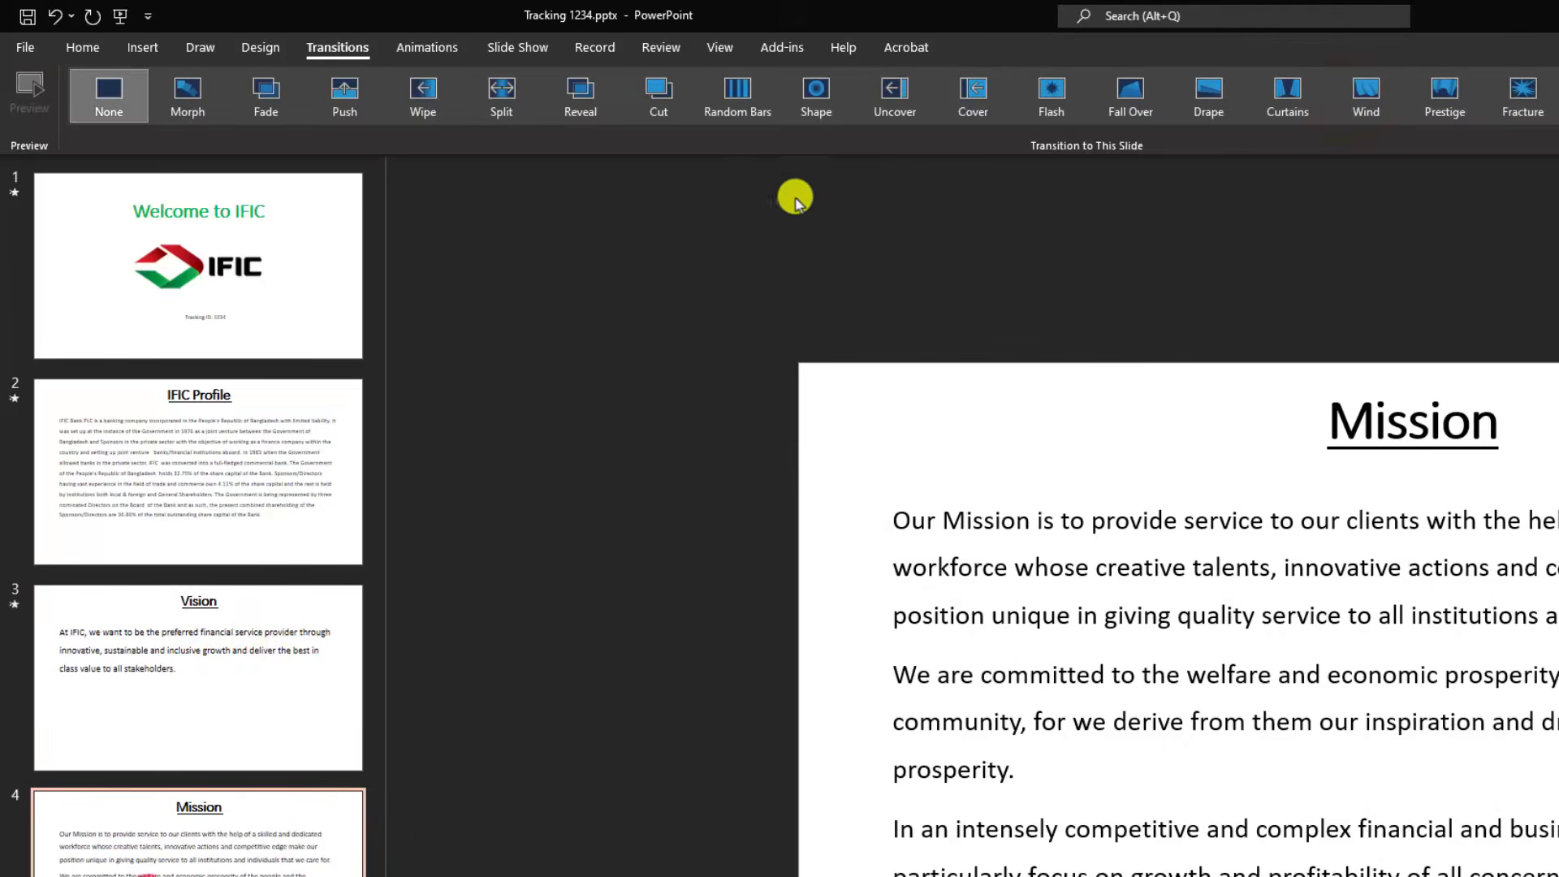
pyautogui.click(725, 104)
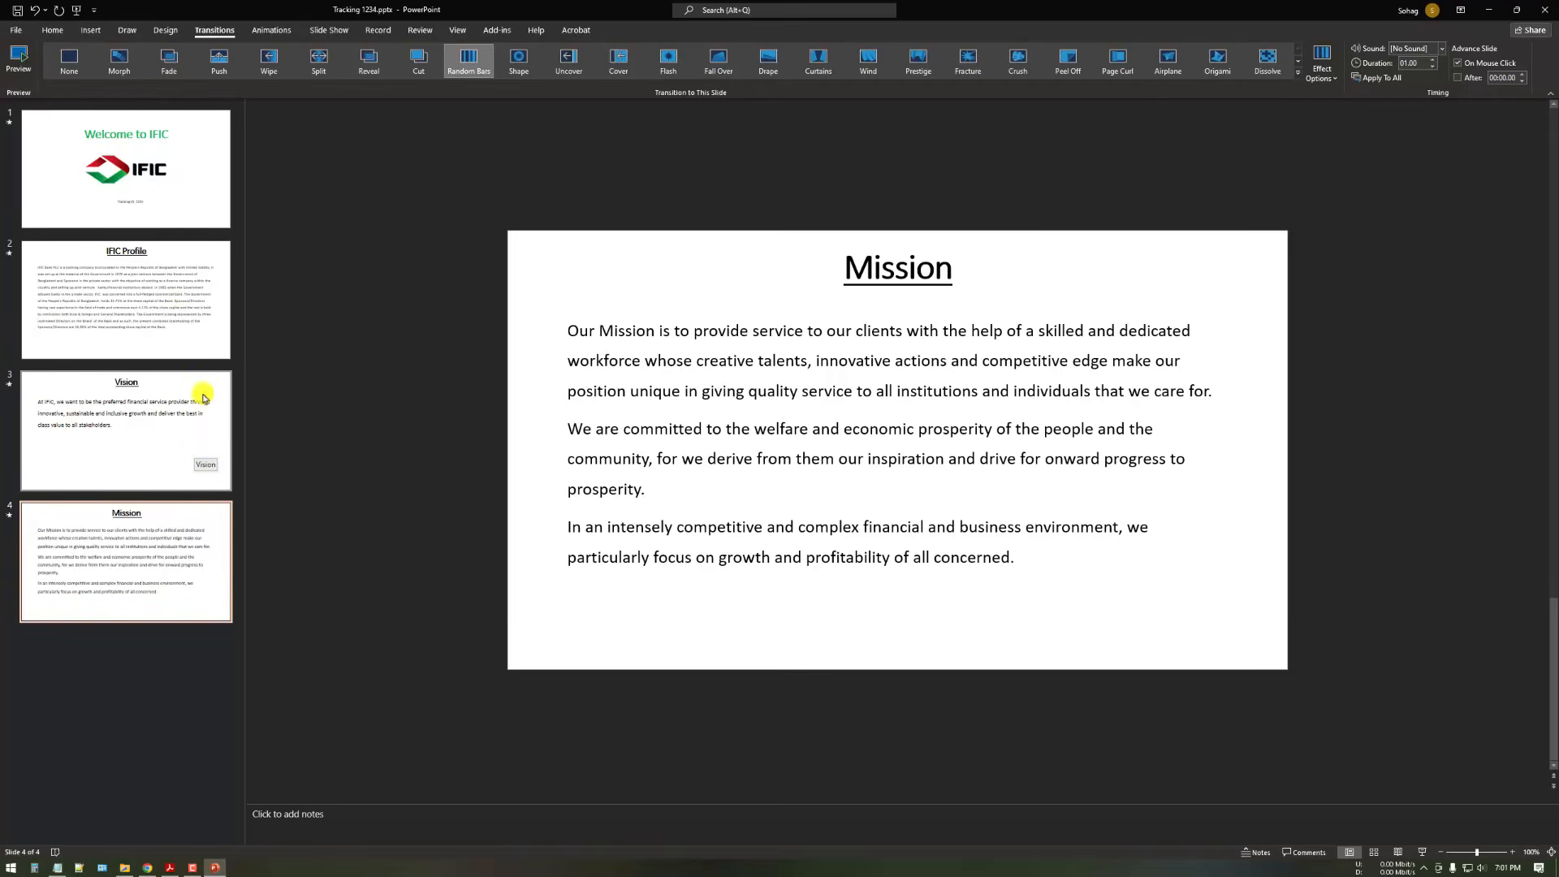
pyautogui.click(152, 390)
pyautogui.click(165, 301)
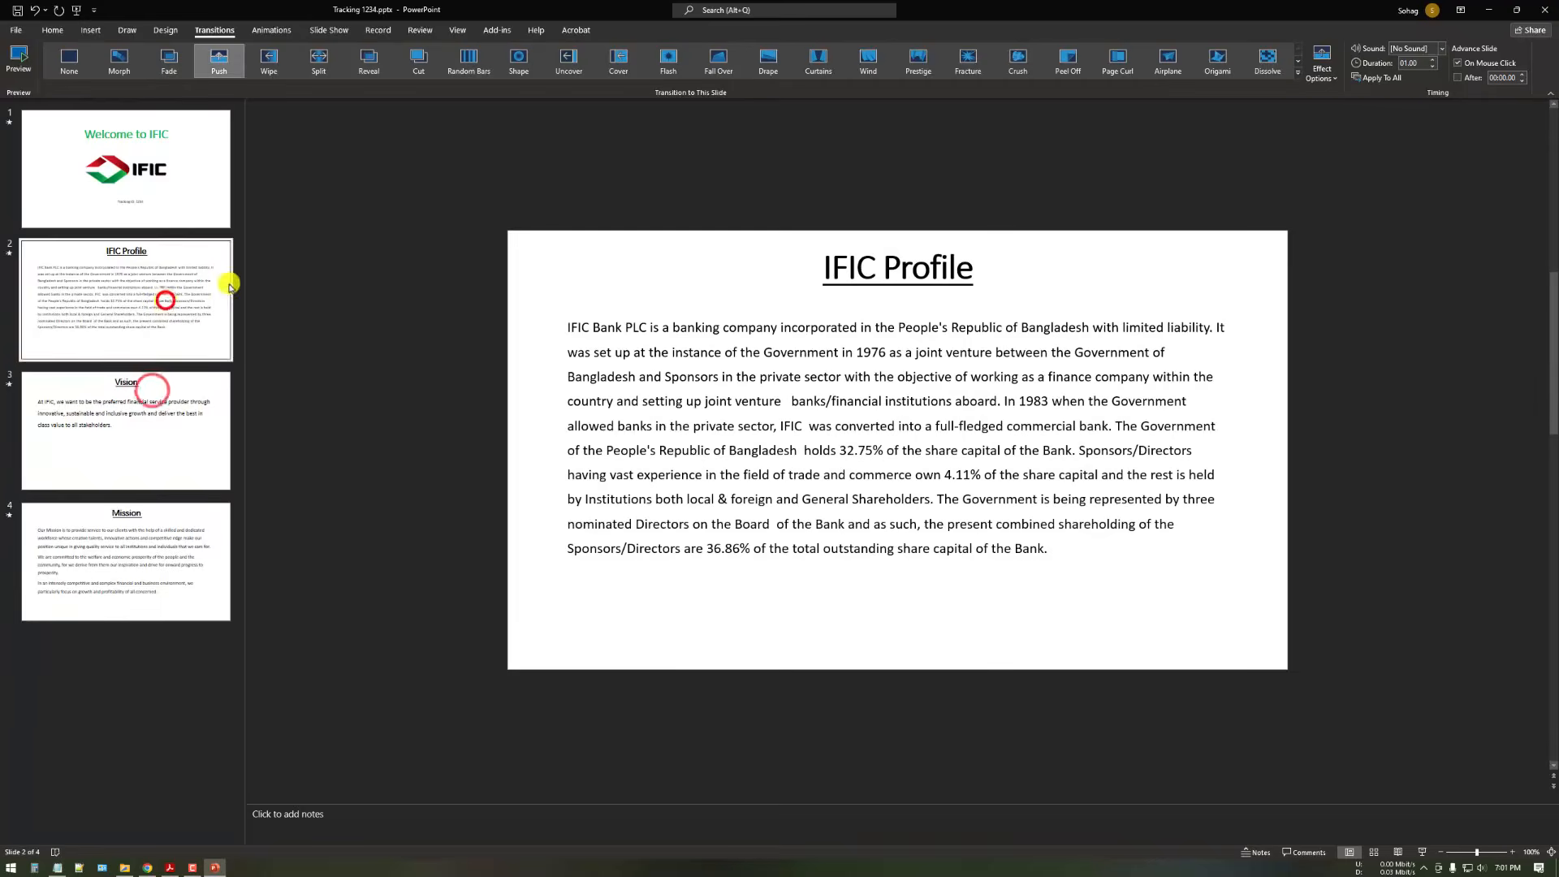
pyautogui.click(260, 28)
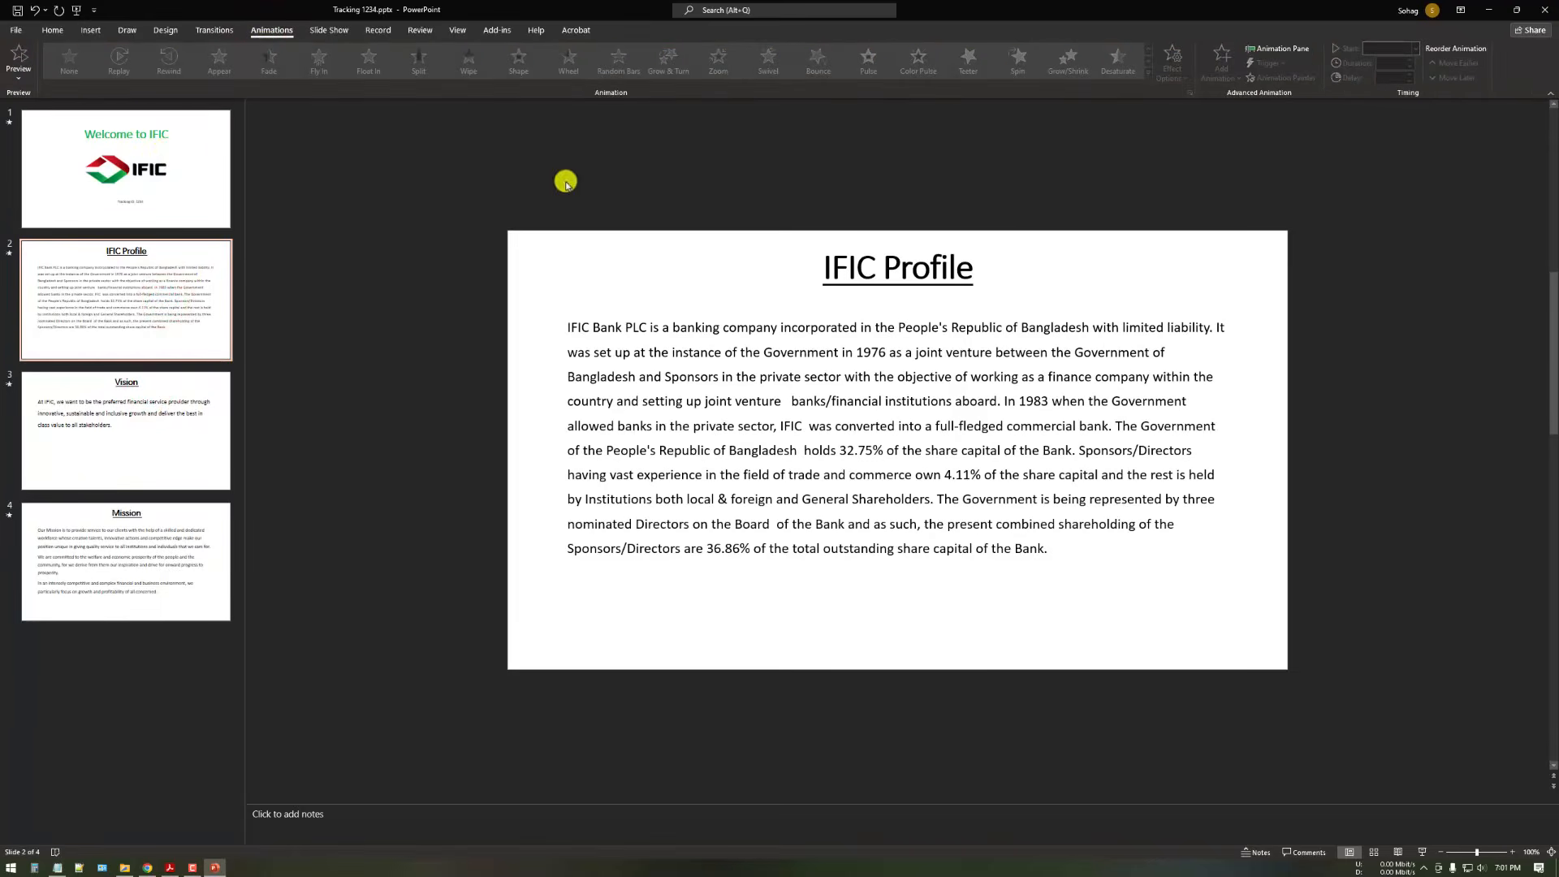
pyautogui.click(740, 151)
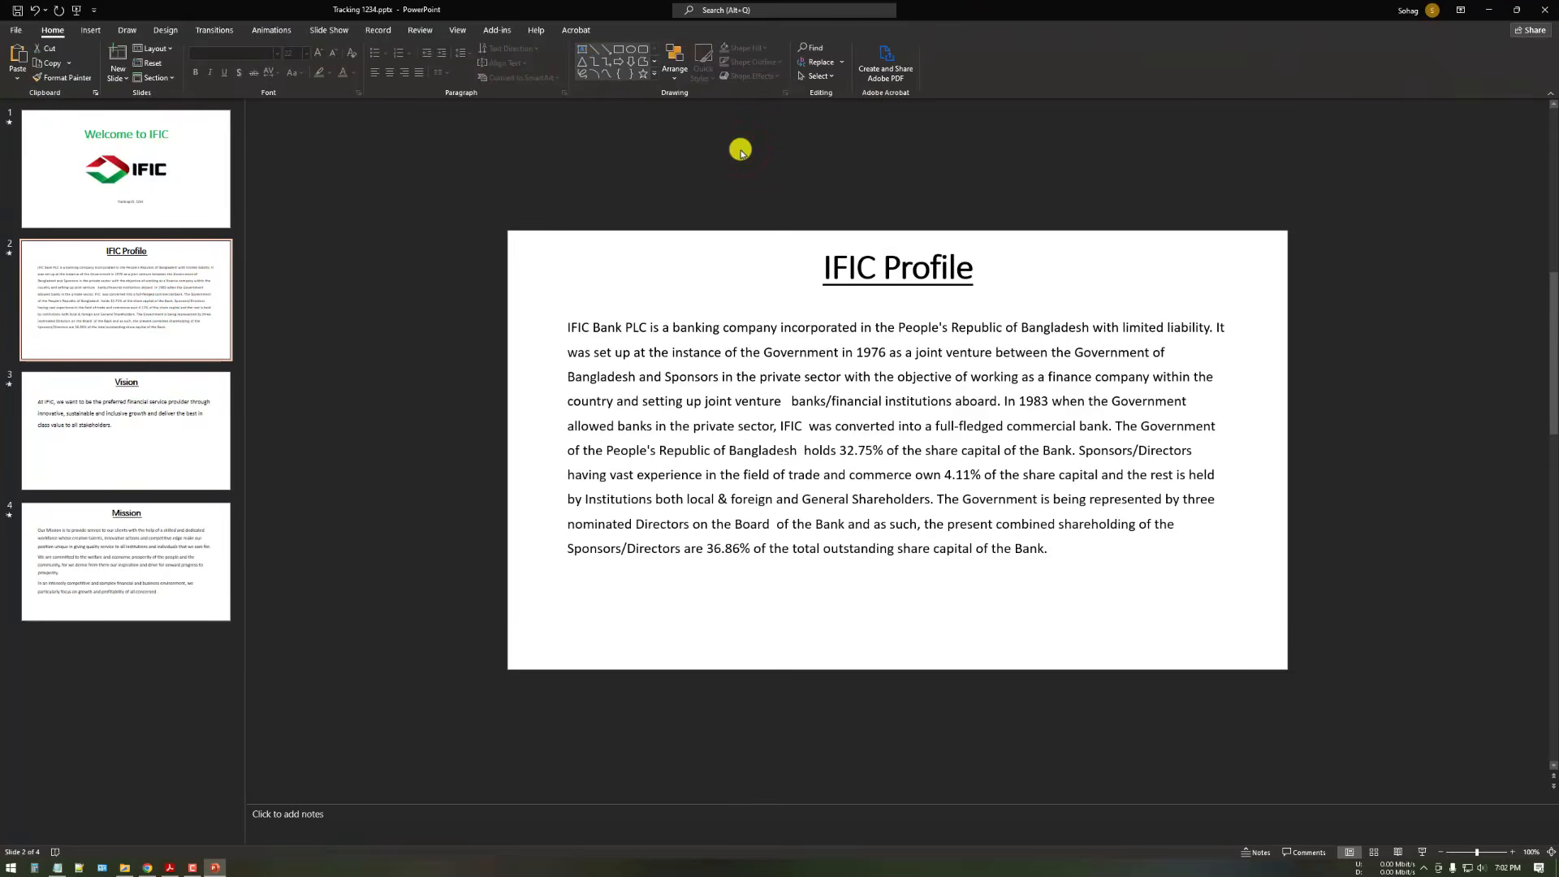